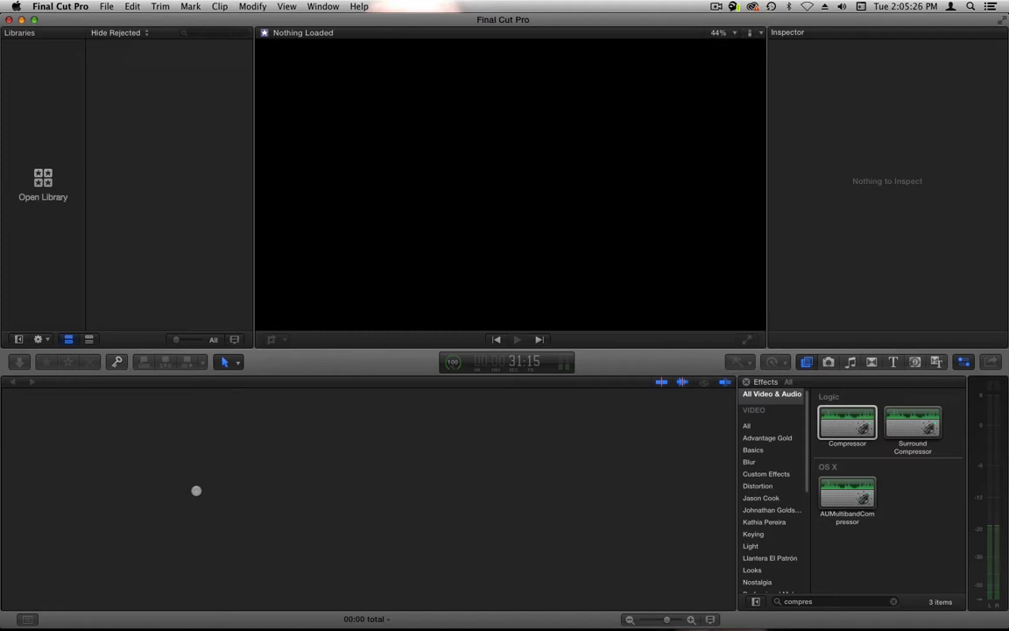
- Switch to Finder and open the Final Cut Libraries folder on the Aang Video drive
{"action": "mouse_move", "coordinate": [144, 627]}
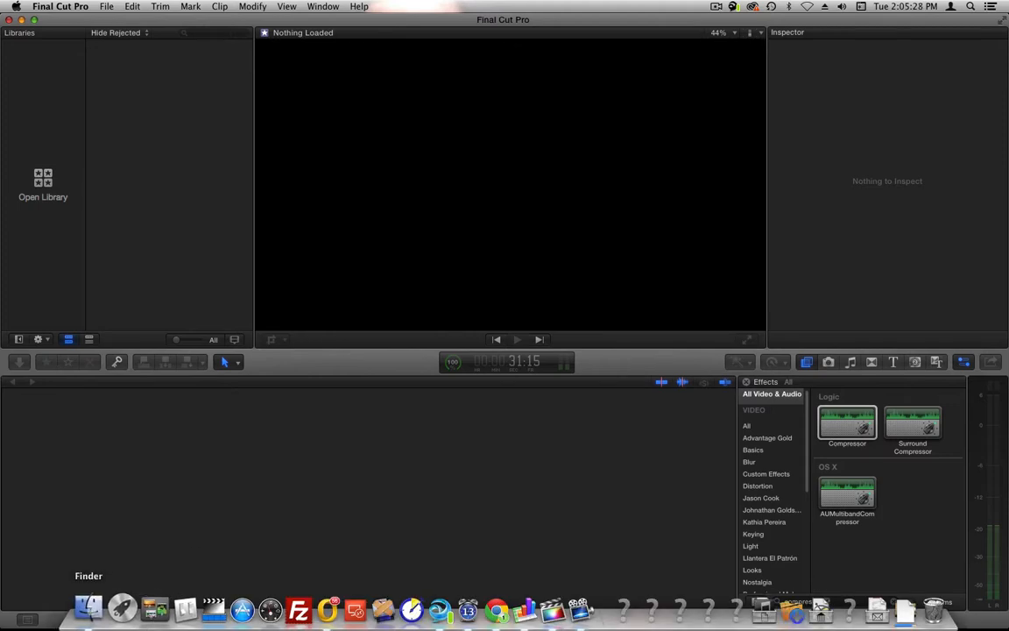
{"action": "left_click", "coordinate": [89, 610]}
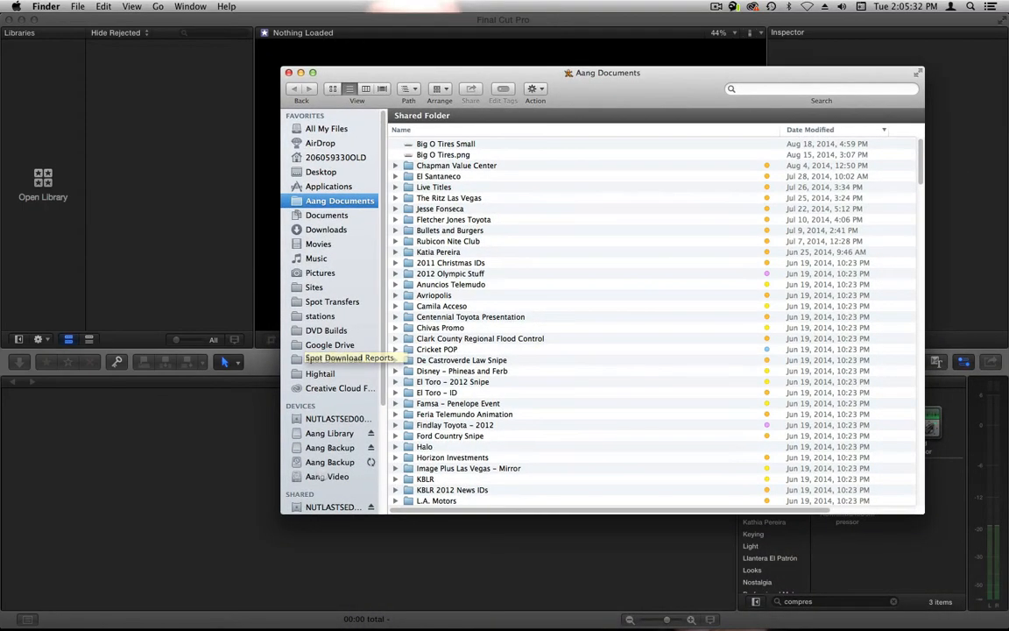
{"action": "left_click", "coordinate": [322, 477]}
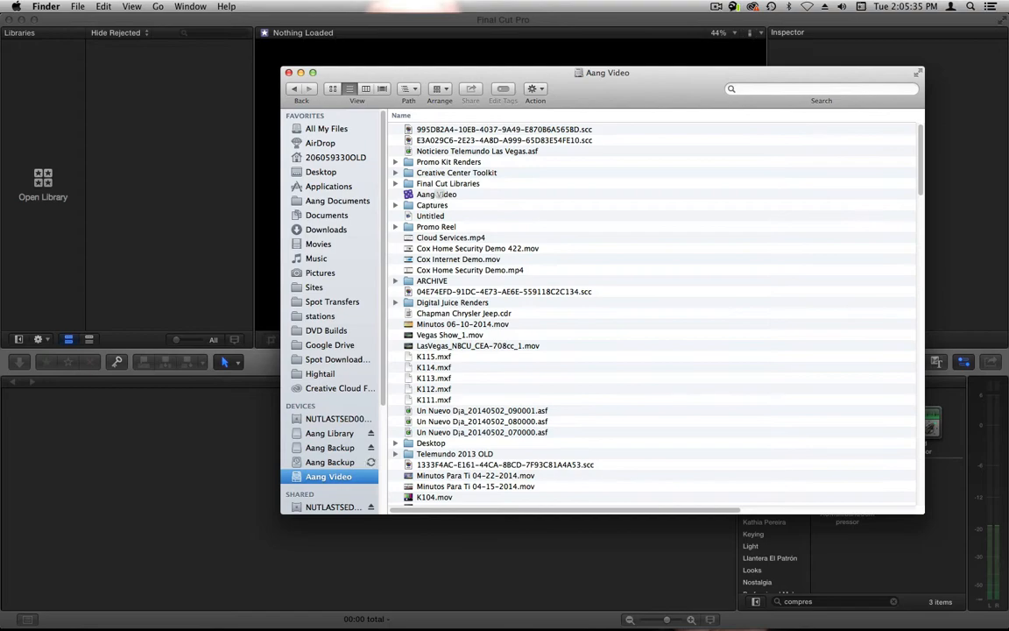
{"action": "double_click", "coordinate": [399, 181]}
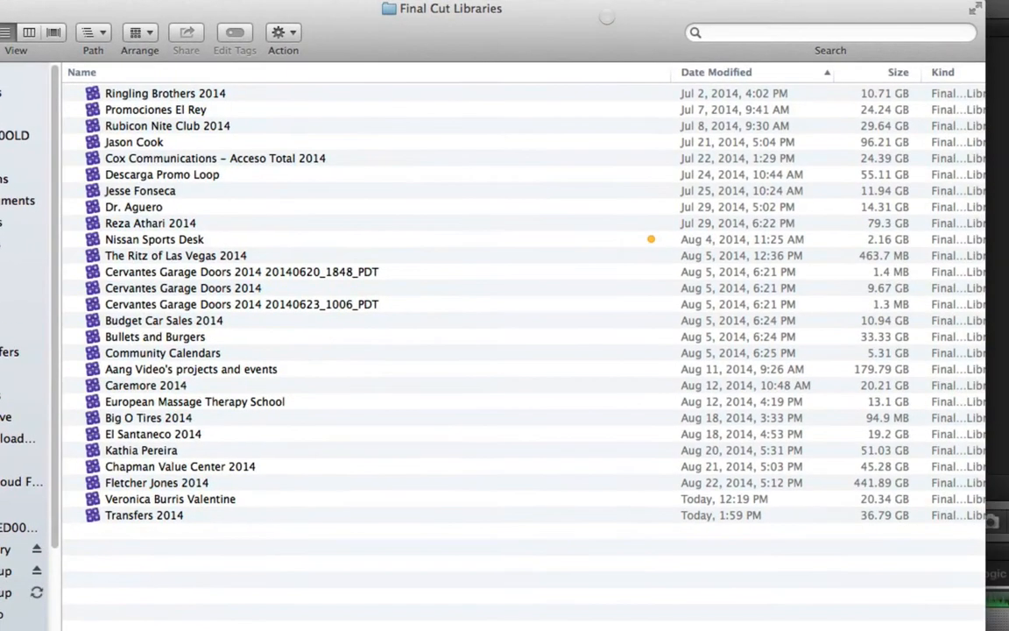
- Narrow the Name column of the library list so the Size, Kind and Tags columns fit
{"action": "left_click", "coordinate": [637, 72]}
{"action": "left_click", "coordinate": [673, 73]}
{"action": "left_click_drag", "start_coordinate": [673, 73], "coordinate": [515, 73]}
{"action": "left_click", "coordinate": [549, 71]}
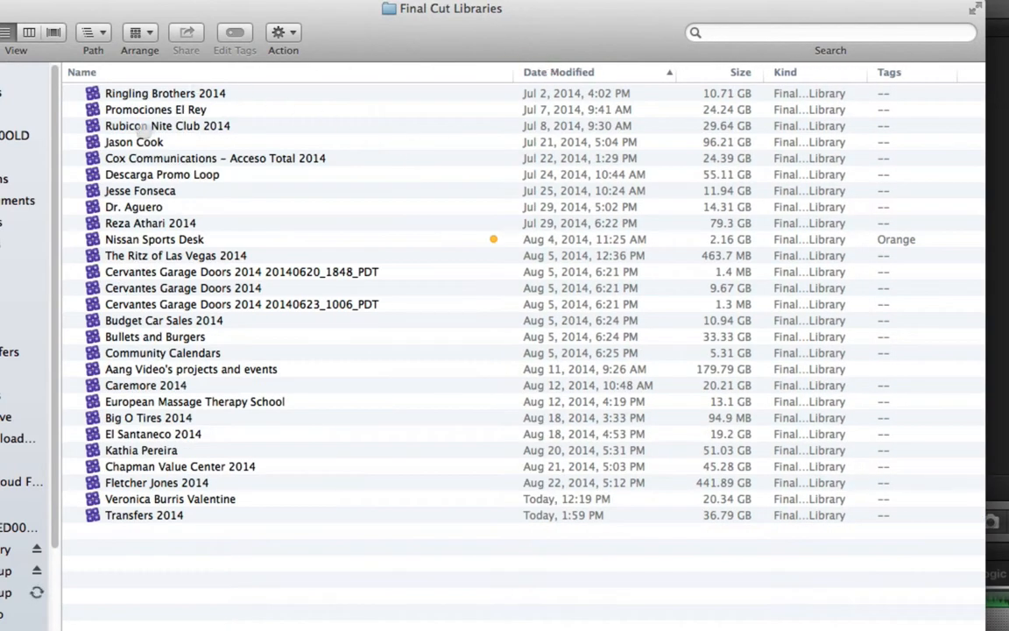
- Open the 96.21 GB library modified Jul 21, 2014 and accept updating it to this Final Cut Pro version
{"action": "left_click", "coordinate": [723, 142]}
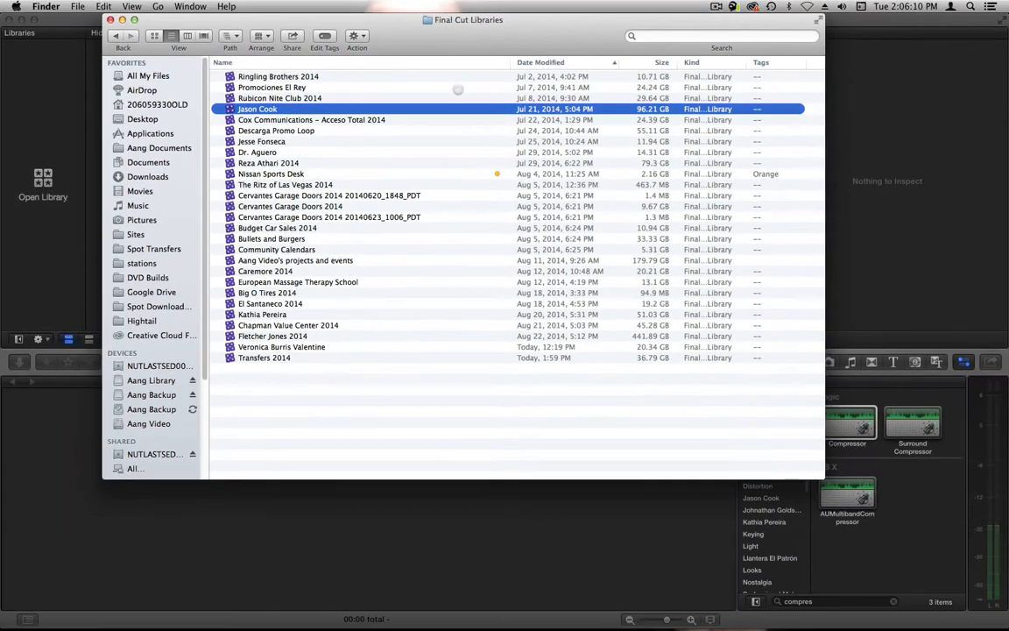
{"action": "key", "text": "super+o"}
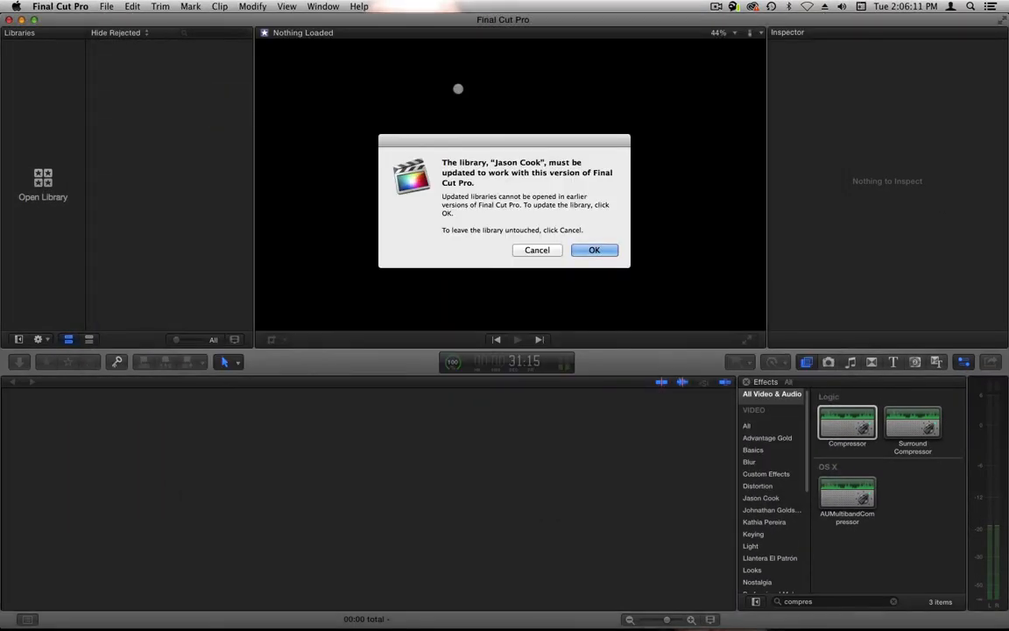
{"action": "key", "text": "Return"}
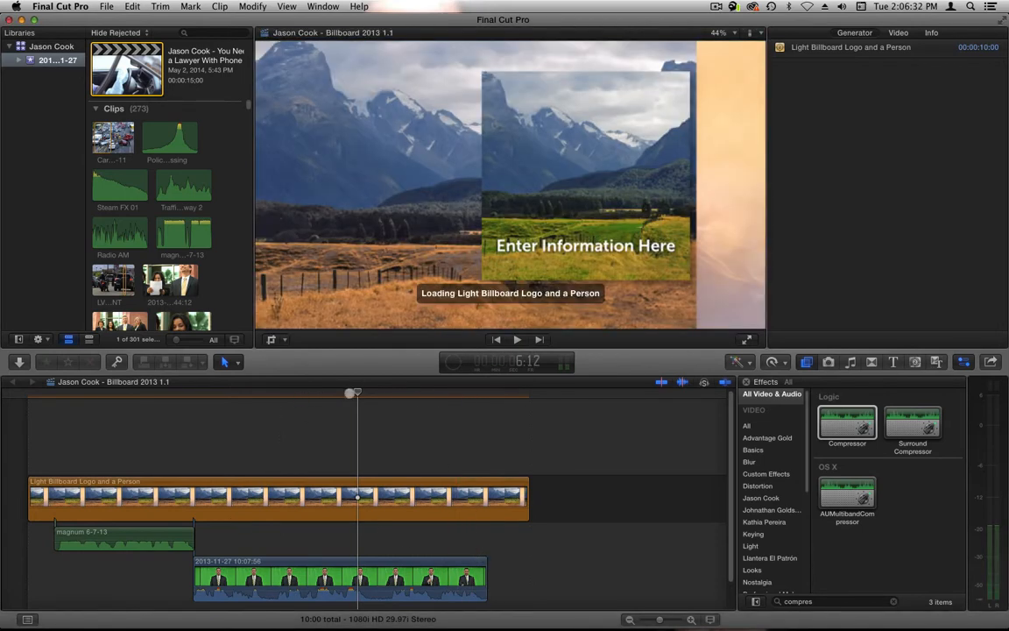
- Widen the browser so the event's projects are laid out in two columns, starting from the first project
{"action": "left_click", "coordinate": [55, 409]}
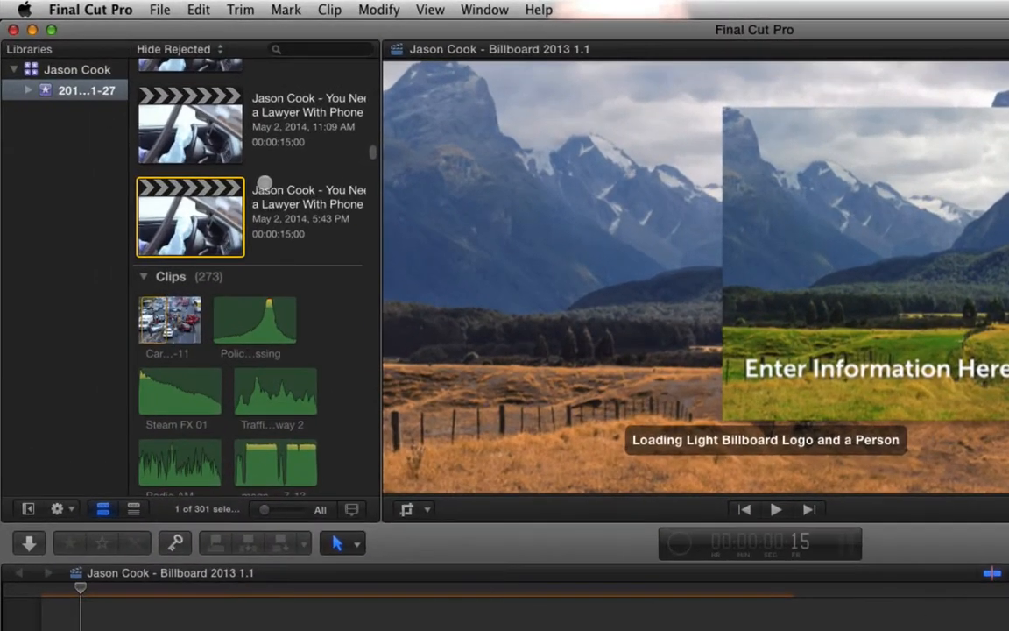
{"action": "scroll", "coordinate": [177, 131], "scroll_direction": "up", "scroll_amount": 3}
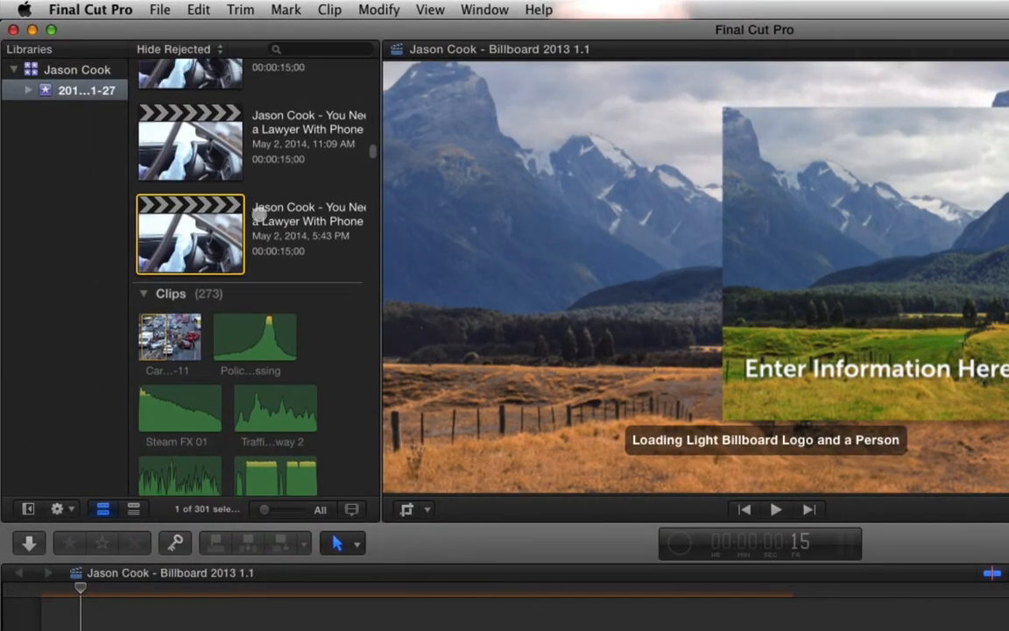
{"action": "scroll", "coordinate": [260, 224], "scroll_direction": "up", "scroll_amount": 10}
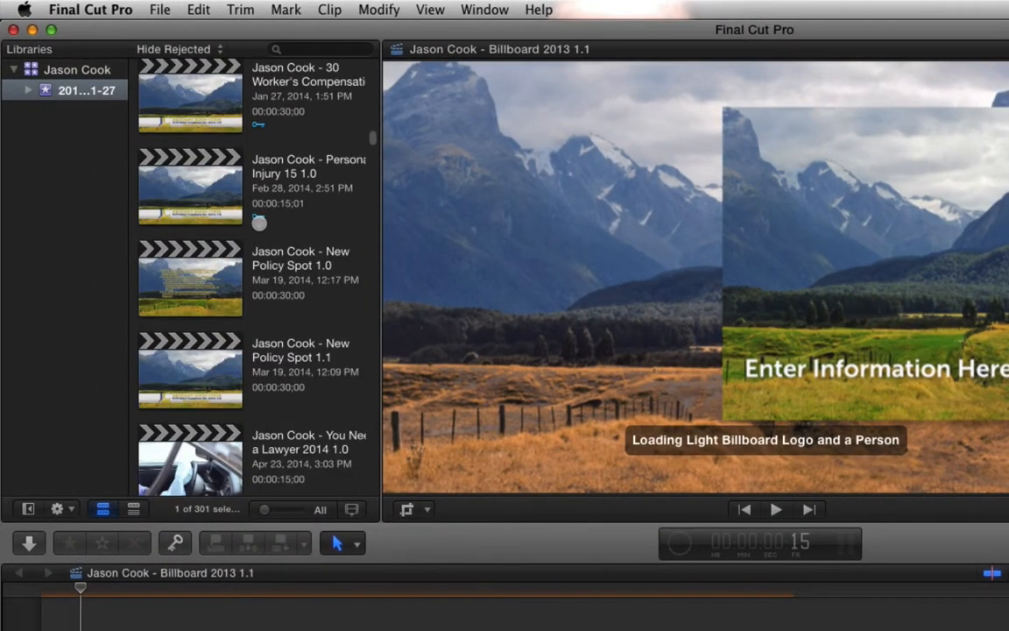
{"action": "scroll", "coordinate": [260, 225], "scroll_direction": "up", "scroll_amount": 5}
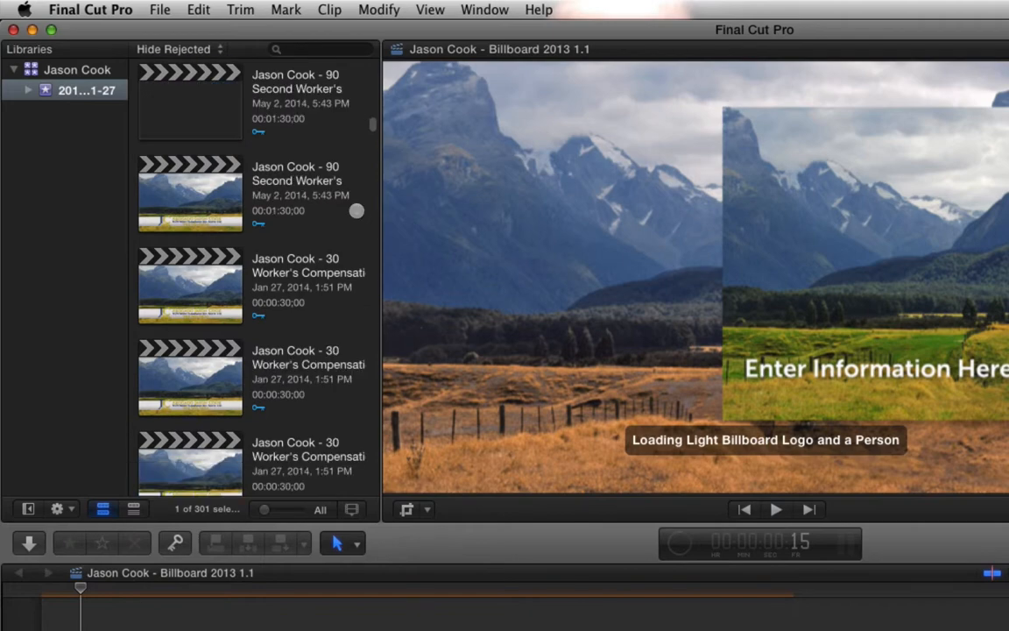
{"action": "key", "text": "super+1"}
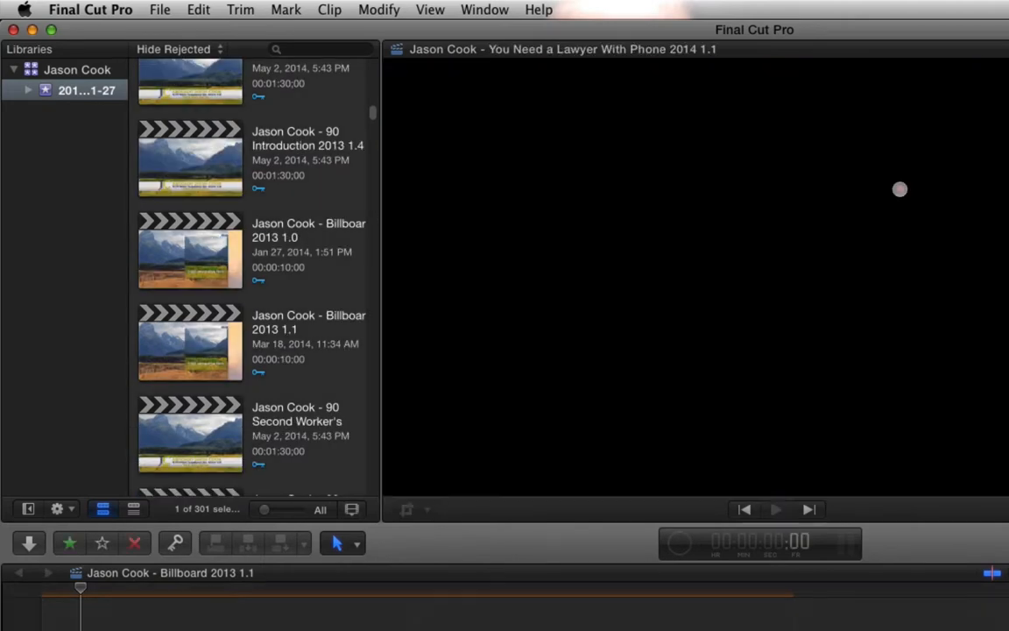
{"action": "left_click_drag", "start_coordinate": [898, 191], "coordinate": [886, 202]}
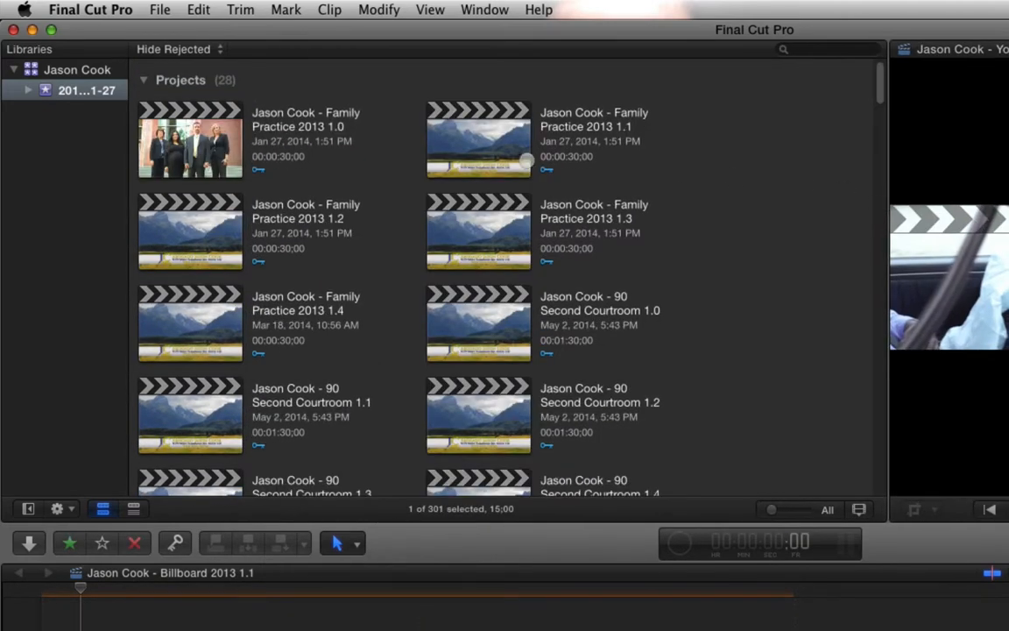
- Select the Family Practice 2013 1.4 project and add 90 Second Courtroom 1.4 to the selection
{"action": "left_click", "coordinate": [216, 127]}
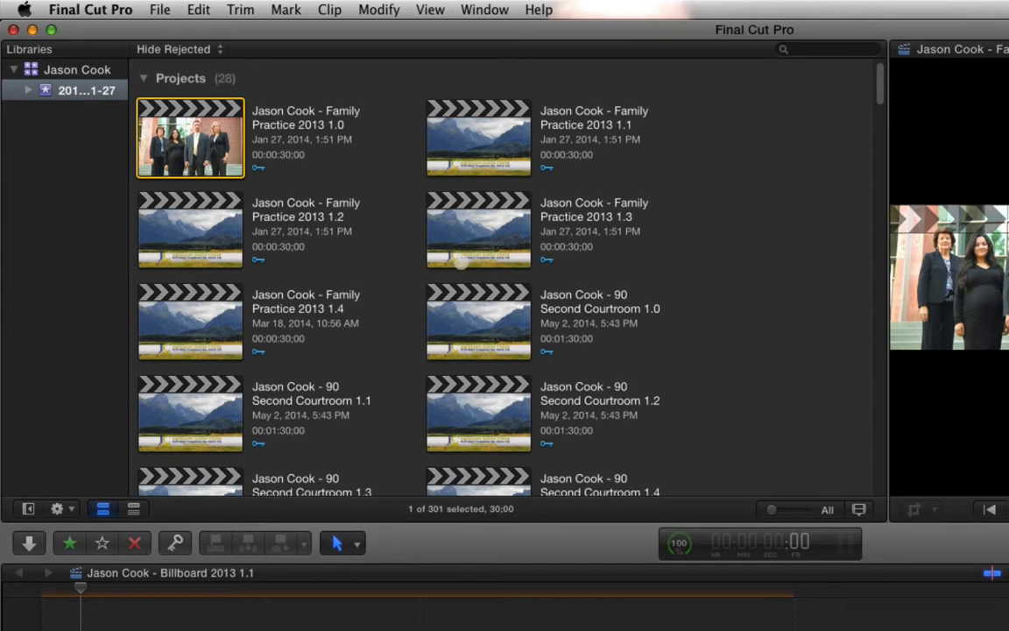
{"action": "left_click", "coordinate": [210, 283]}
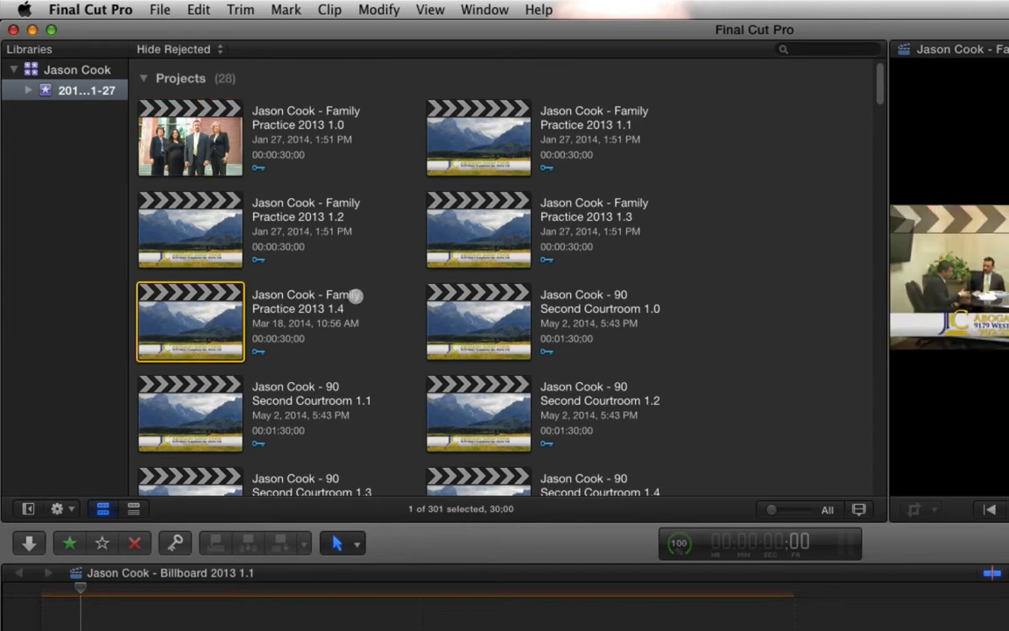
{"action": "scroll", "coordinate": [773, 323], "scroll_direction": "down", "scroll_amount": 1}
{"action": "scroll", "coordinate": [773, 323], "scroll_direction": "down", "scroll_amount": 3}
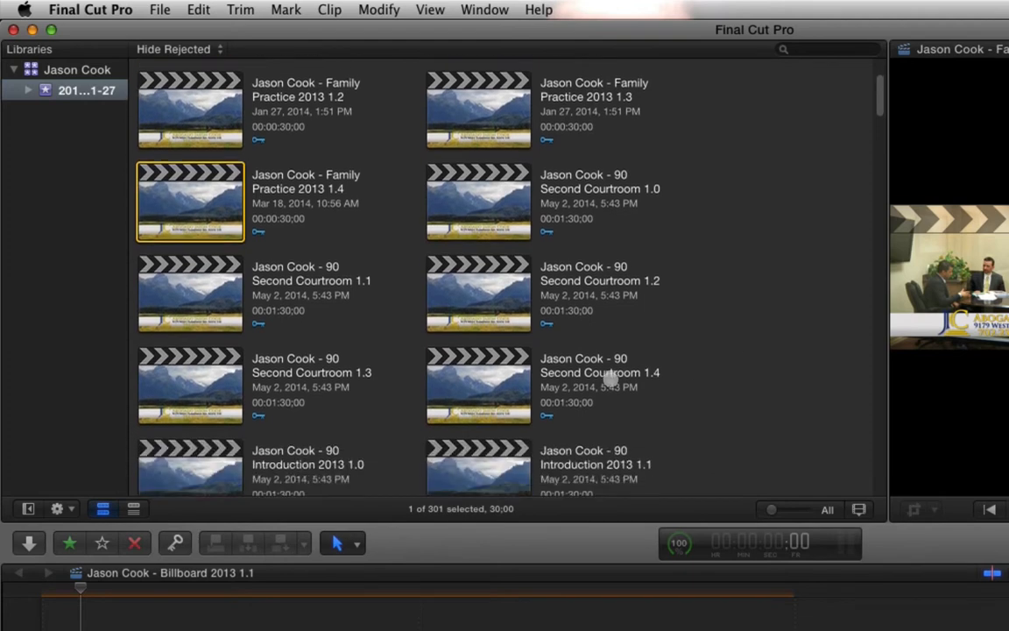
{"action": "left_click", "coordinate": [487, 378], "text": "super"}
- Add the 90 Introduction 2013 1.4 and Billboard 2013 1.1 projects to the selection
{"action": "scroll", "coordinate": [811, 366], "scroll_direction": "down", "scroll_amount": 4}
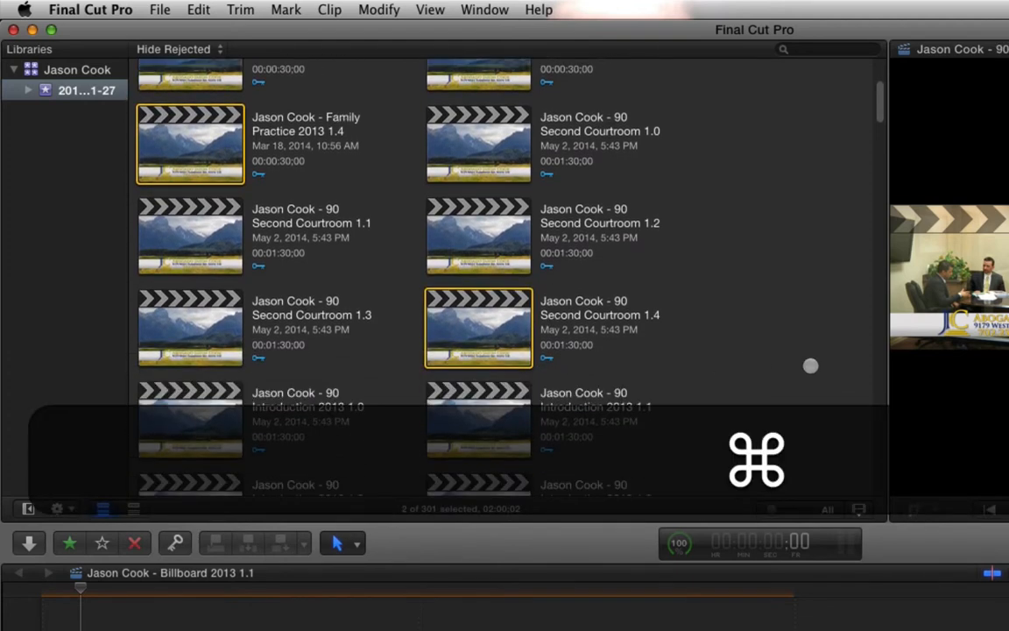
{"action": "scroll", "coordinate": [810, 366], "scroll_direction": "down", "scroll_amount": 5}
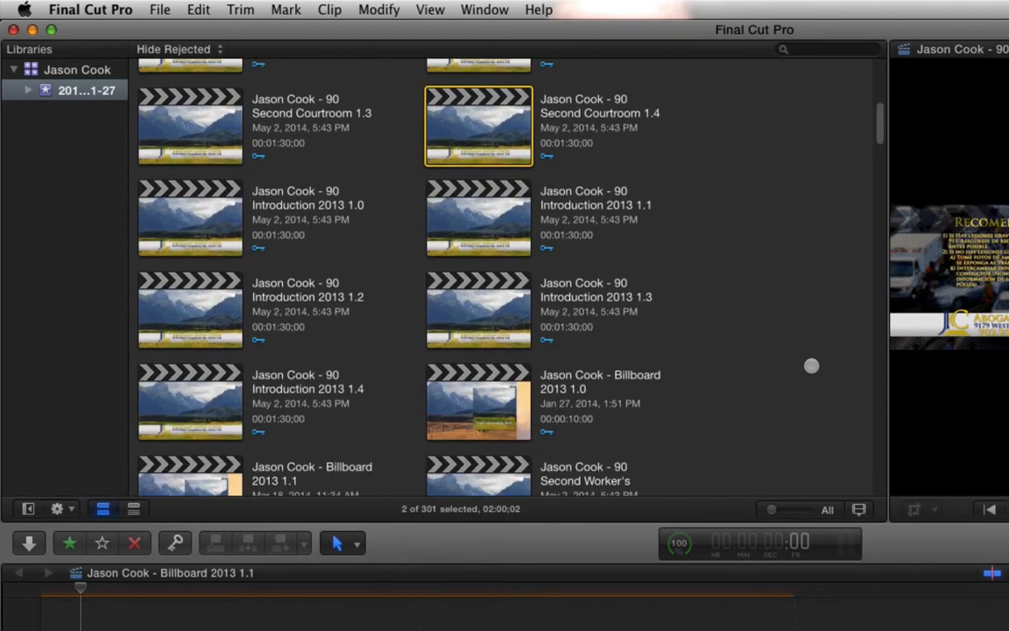
{"action": "left_click", "coordinate": [174, 365], "text": "super"}
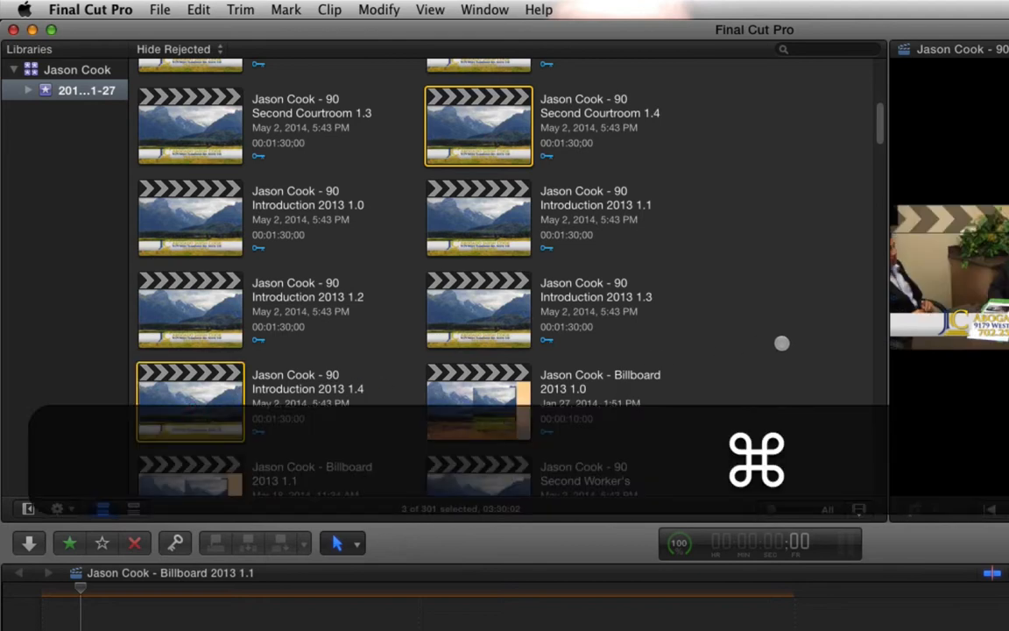
{"action": "scroll", "coordinate": [773, 344], "scroll_direction": "down", "scroll_amount": 3}
{"action": "scroll", "coordinate": [773, 344], "scroll_direction": "down", "scroll_amount": 2}
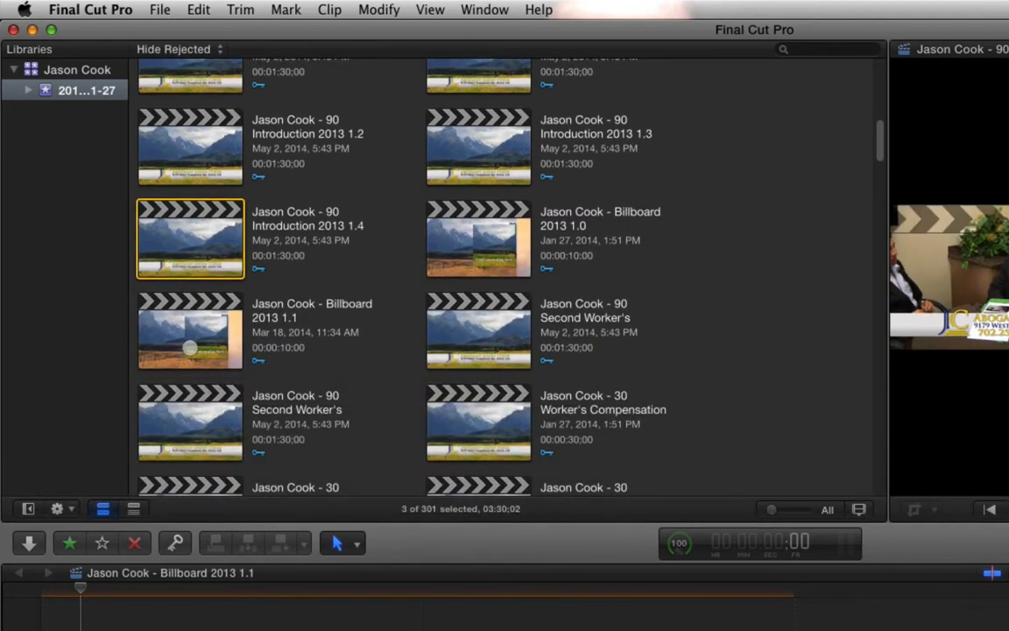
{"action": "left_click", "coordinate": [174, 299], "text": "super"}
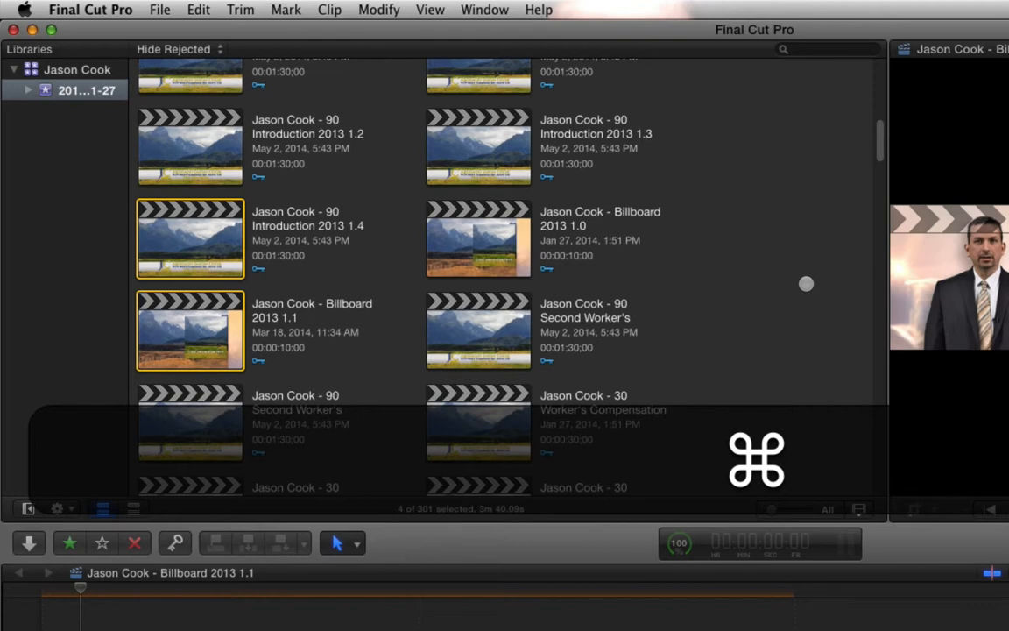
- Add the second 90 Second Worker's, the last 30 Worker's Compensation, Personal Injury 15 1.0 and New Policy Spot 1.1 projects to the selection
{"action": "scroll", "coordinate": [807, 283], "scroll_direction": "down", "scroll_amount": 3}
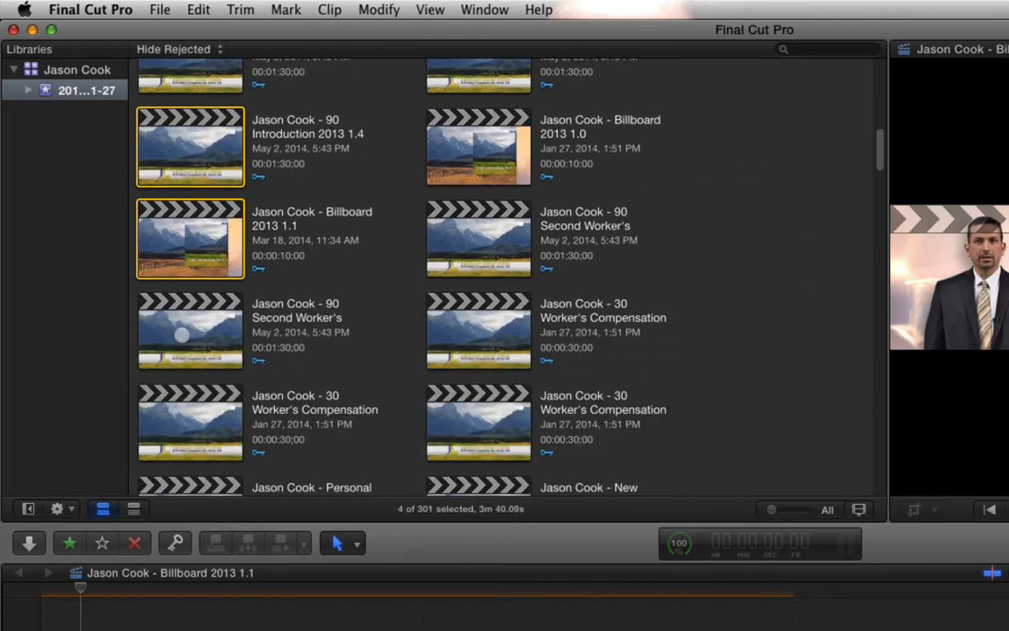
{"action": "left_click", "coordinate": [185, 336], "text": "super"}
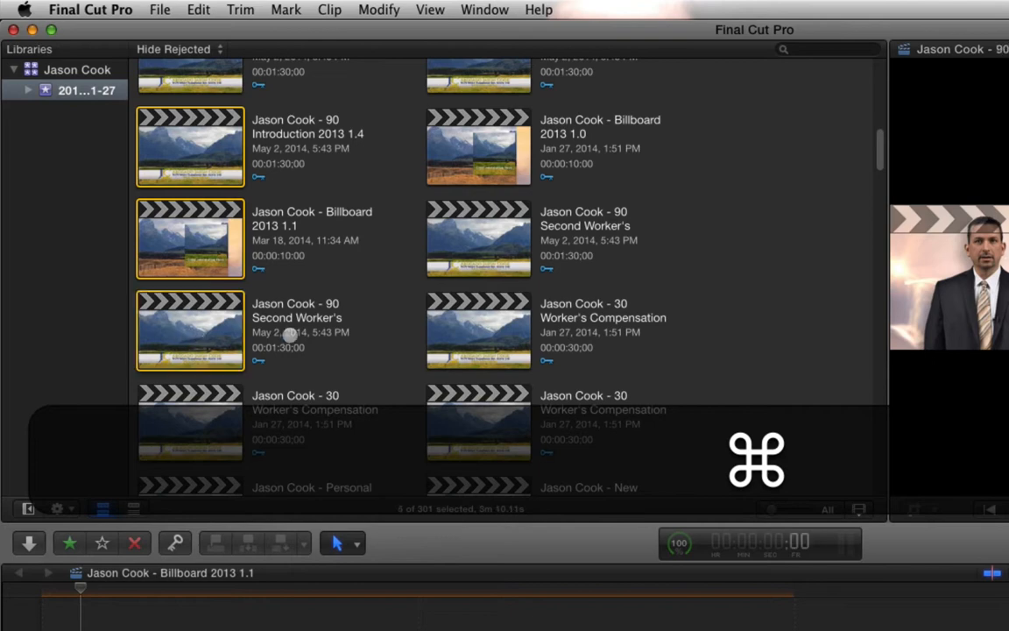
{"action": "scroll", "coordinate": [788, 412], "scroll_direction": "down", "scroll_amount": 4}
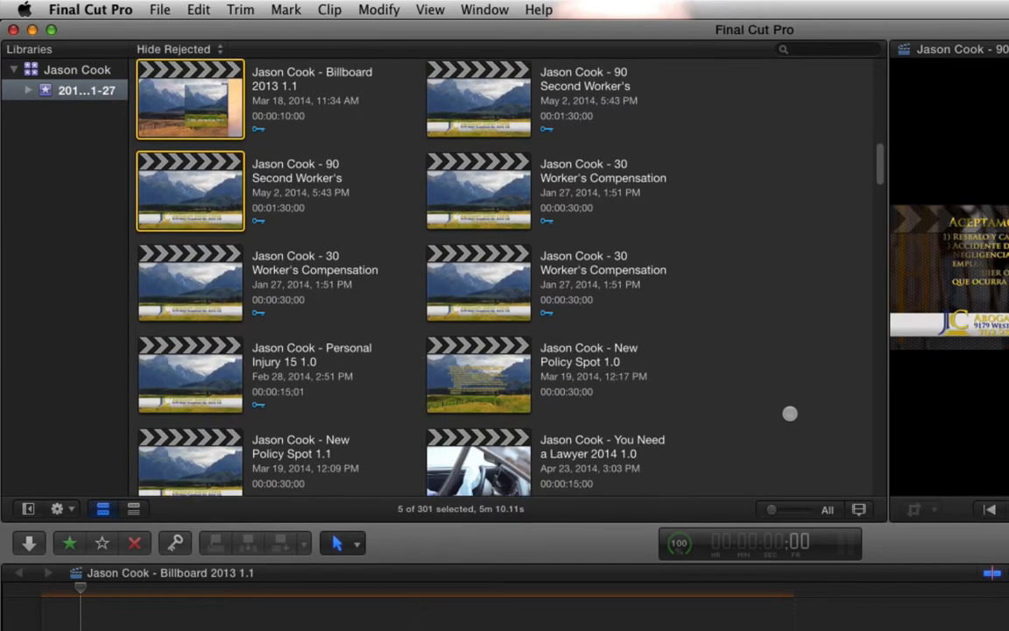
{"action": "left_click", "coordinate": [463, 217], "text": "super"}
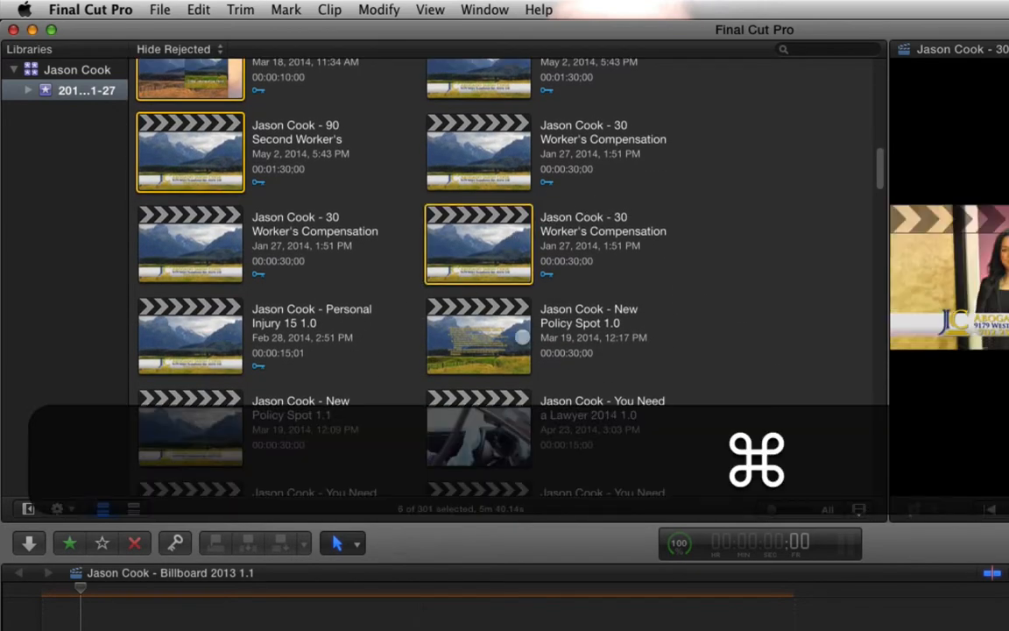
{"action": "left_click", "coordinate": [193, 339], "text": "super"}
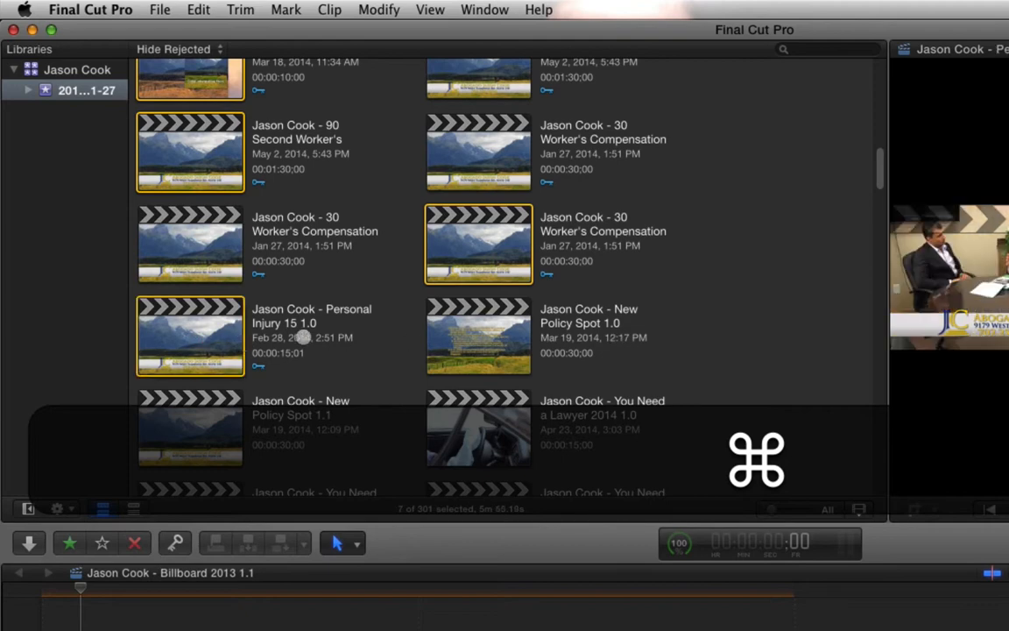
{"action": "left_click", "coordinate": [188, 420], "text": "super"}
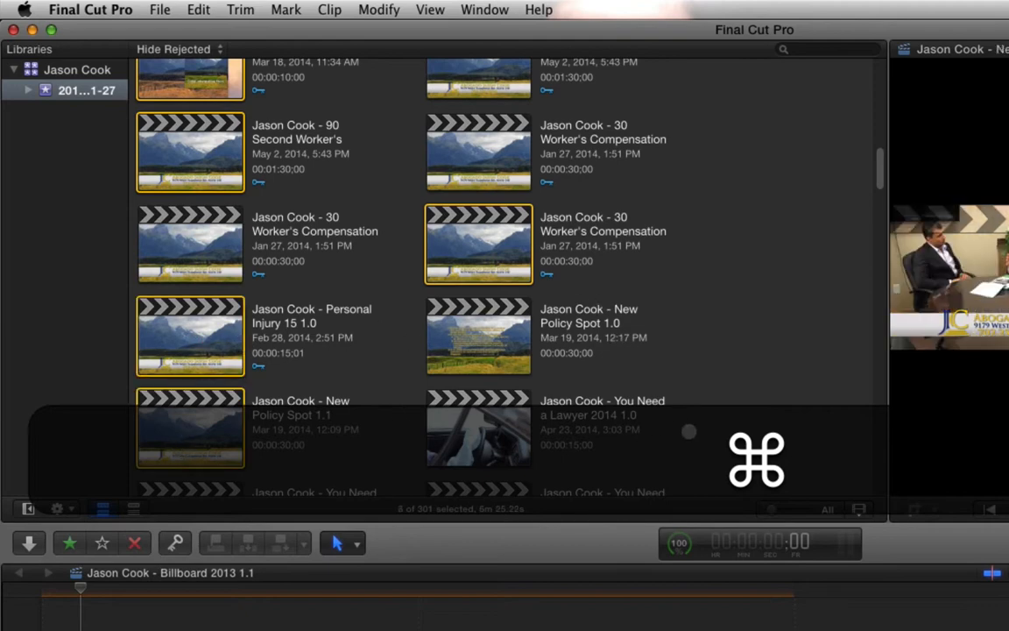
- Add only the May 2, 5:43 PM version of You Need a Lawyer With Phone to the selected projects
{"action": "scroll", "coordinate": [689, 431], "scroll_direction": "down", "scroll_amount": 5}
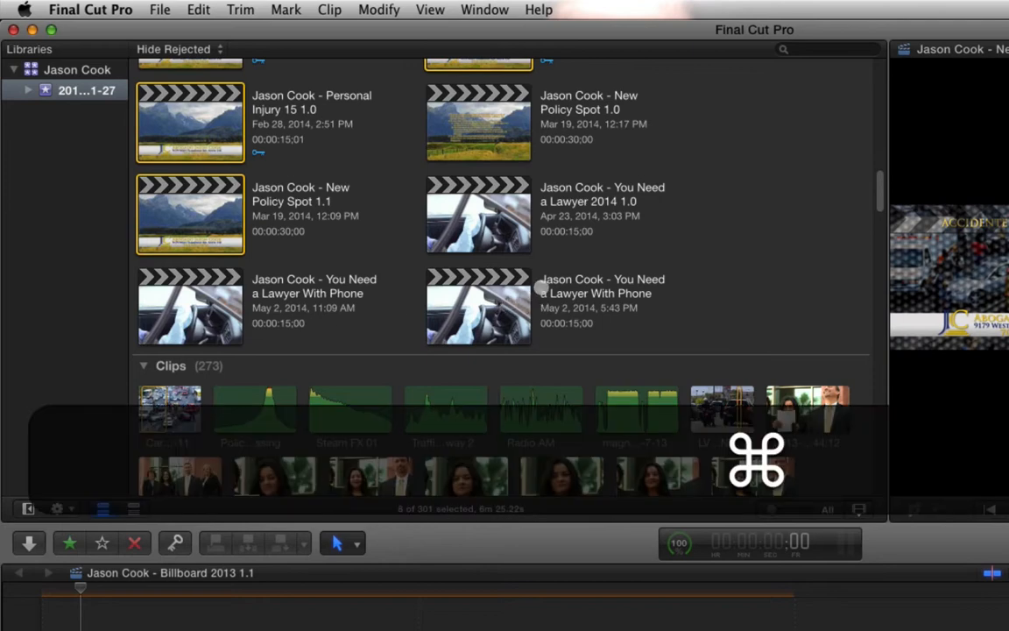
{"action": "left_click", "coordinate": [487, 261], "text": "super"}
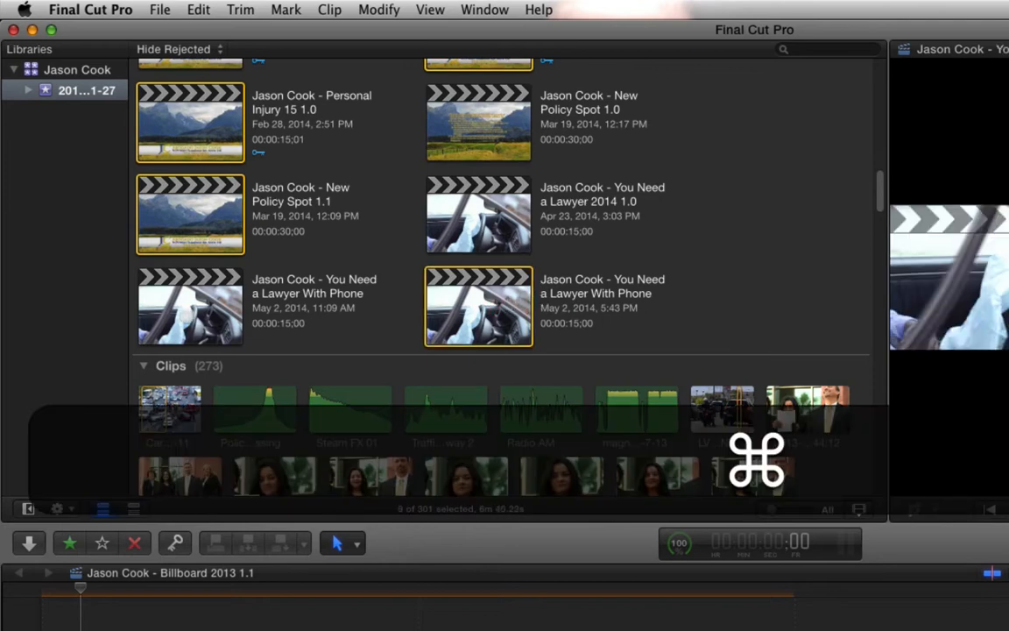
{"action": "left_click", "coordinate": [186, 316], "text": "super"}
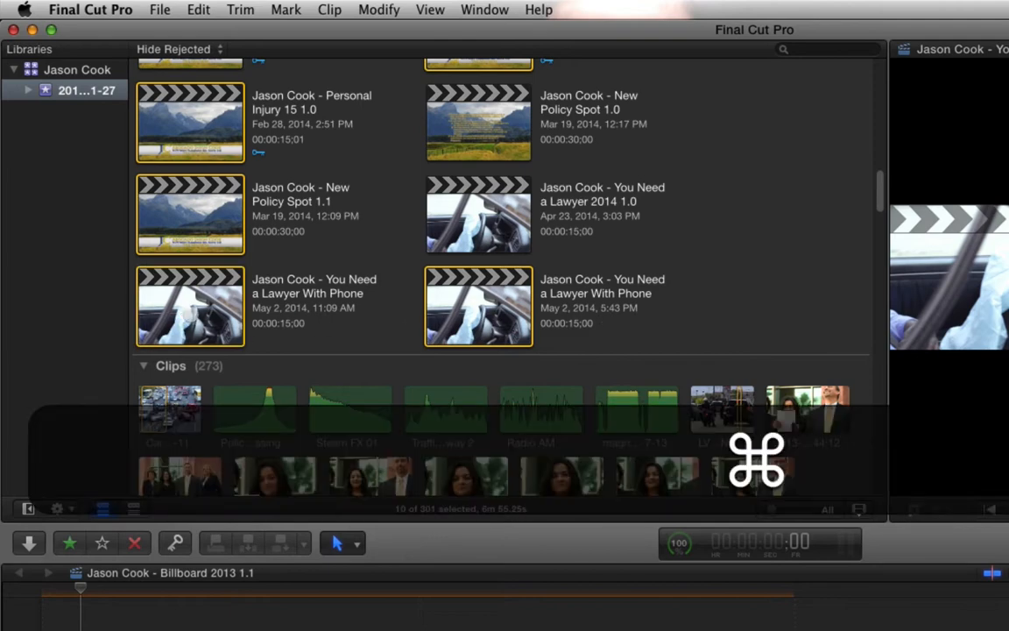
{"action": "left_click", "coordinate": [189, 312], "text": "super"}
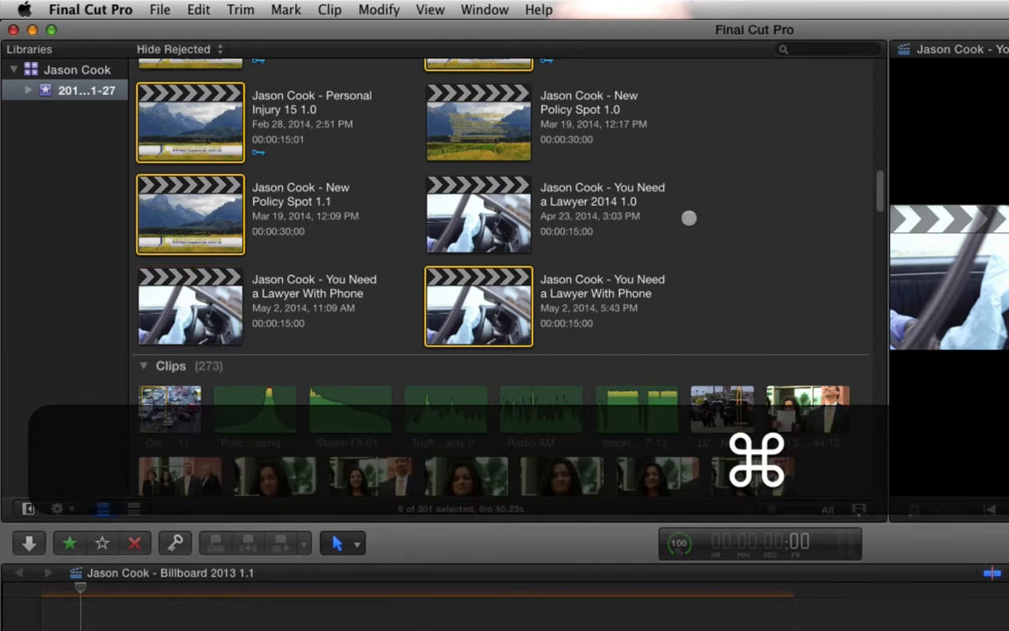
- Create a new library in the Final Cut Libraries folder, named with the client's name followed by Archive 08-2014
{"action": "scroll", "coordinate": [742, 273], "scroll_direction": "up", "scroll_amount": 10}
{"action": "scroll", "coordinate": [743, 274], "scroll_direction": "up", "scroll_amount": 5}
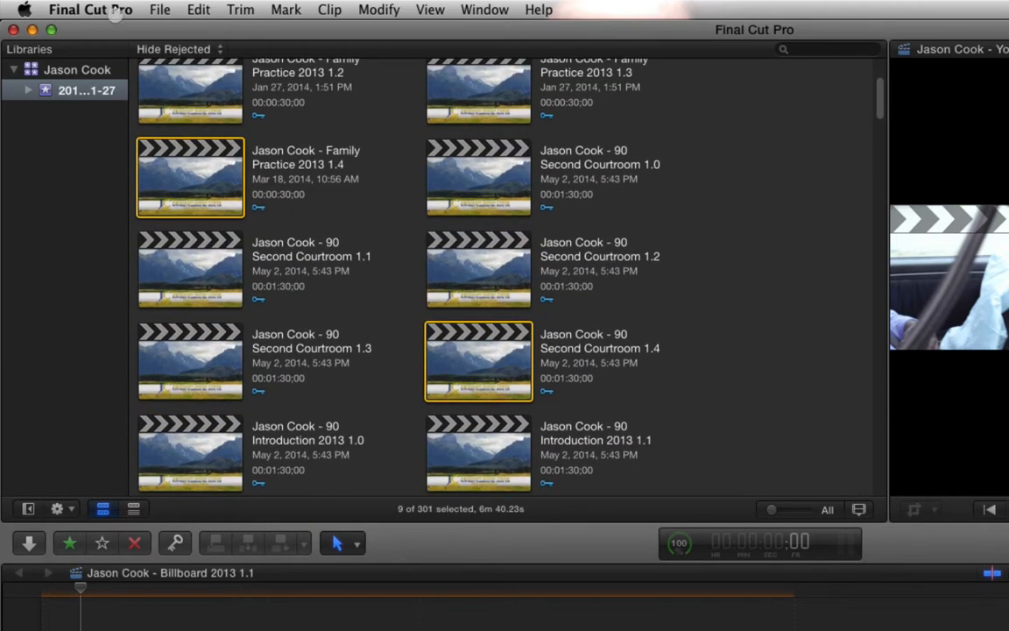
{"action": "left_click", "coordinate": [160, 10]}
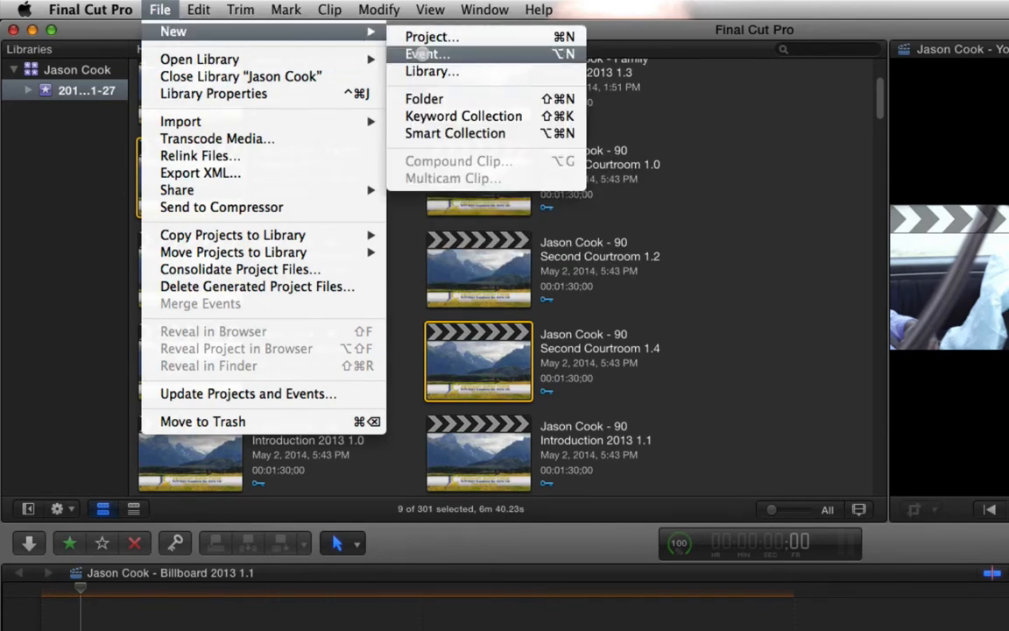
{"action": "left_click", "coordinate": [421, 69]}
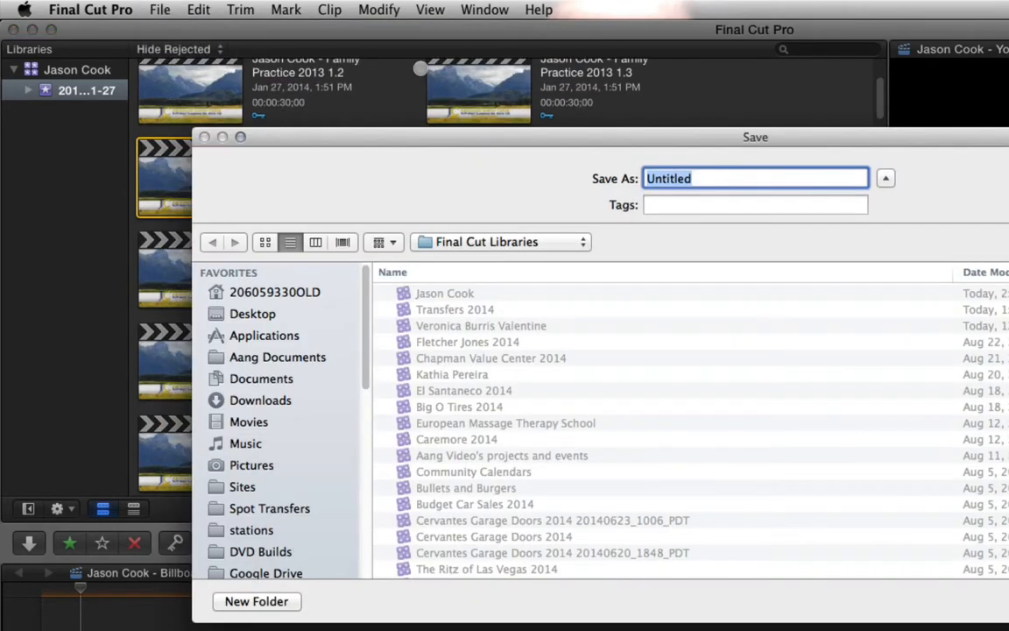
{"action": "left_click_drag", "start_coordinate": [460, 140], "coordinate": [517, 571]}
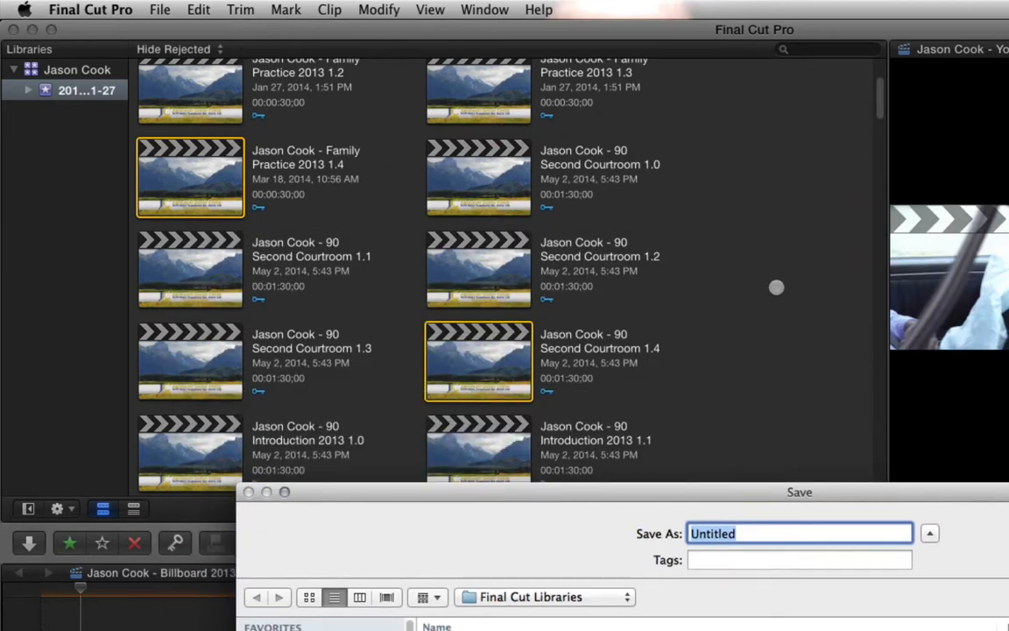
{"action": "left_click_drag", "start_coordinate": [770, 491], "coordinate": [802, 234]}
{"action": "left_click", "coordinate": [266, 245]}
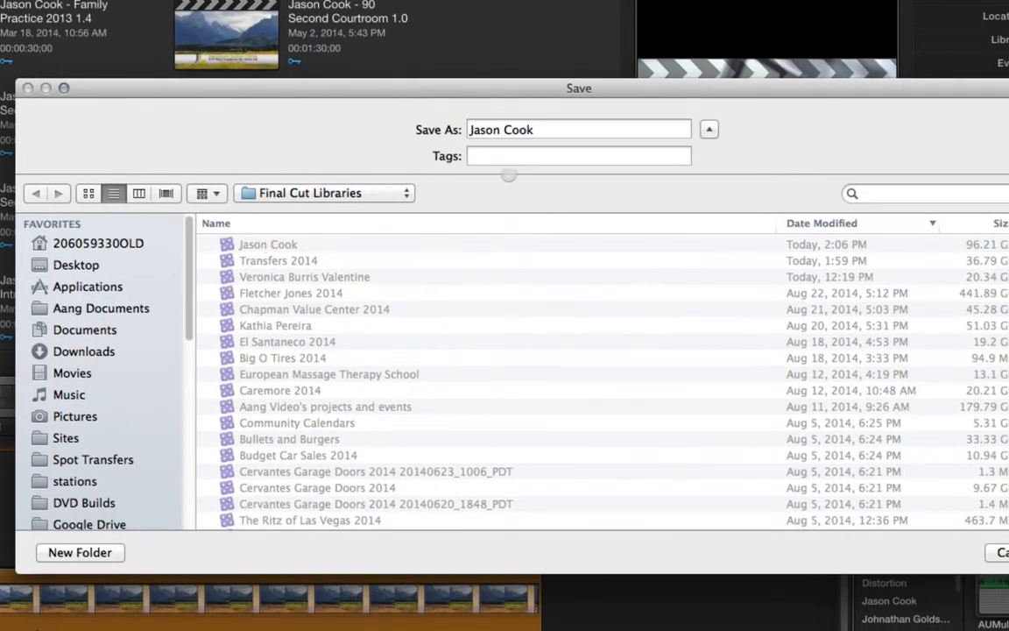
{"action": "left_click", "coordinate": [554, 131]}
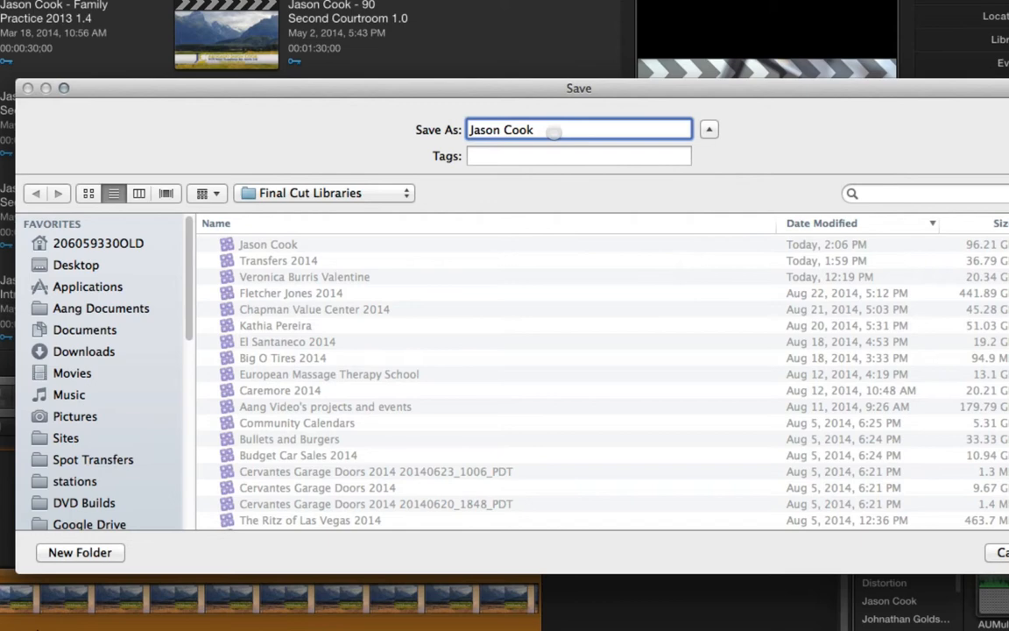
{"action": "type", "text": "Ar"}
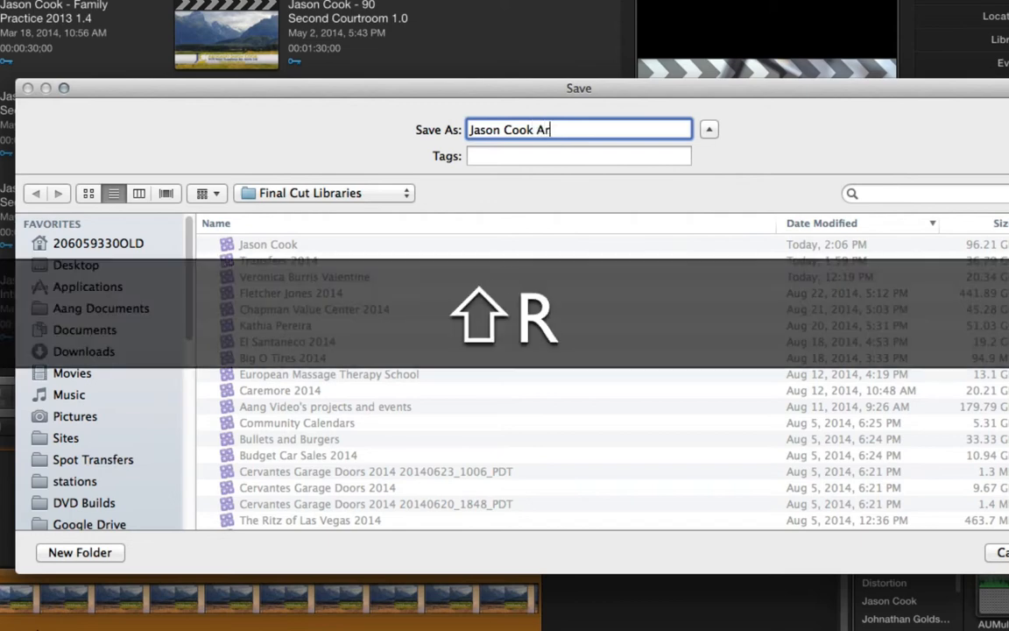
{"action": "type", "text": "chive 08-2014"}
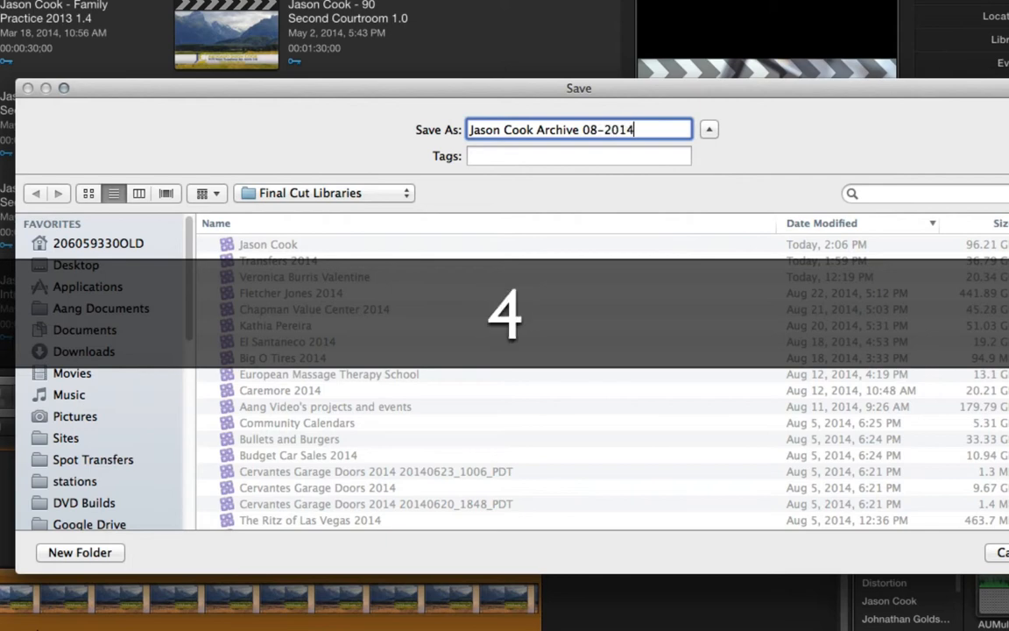
{"action": "key", "text": "Return"}
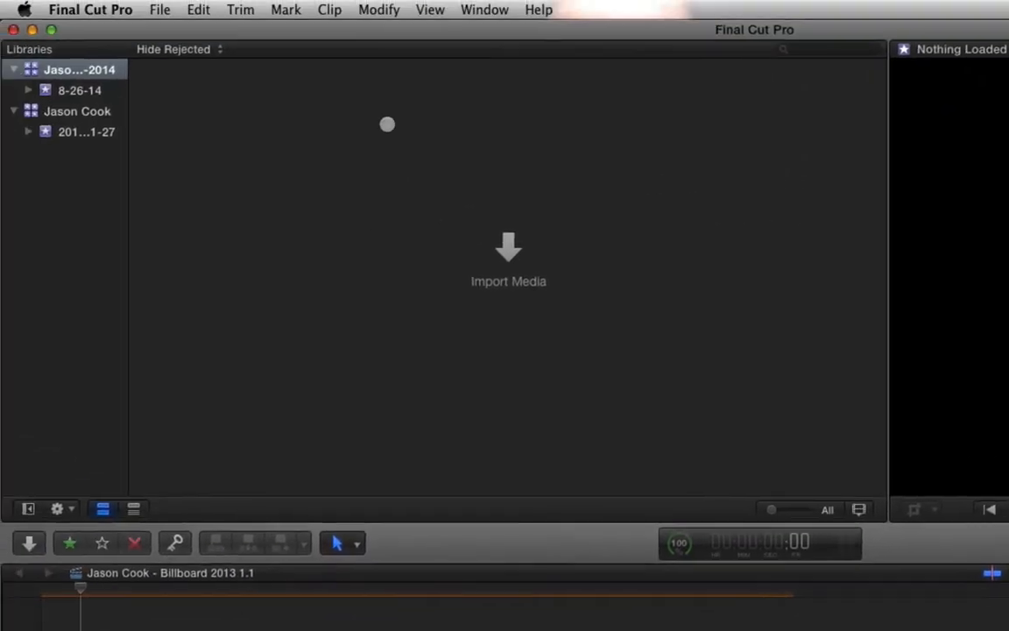
- Copy the selected projects from the old library into the new library's 8-26-14 event, including optimized media but not proxy media
{"action": "left_click", "coordinate": [103, 131]}
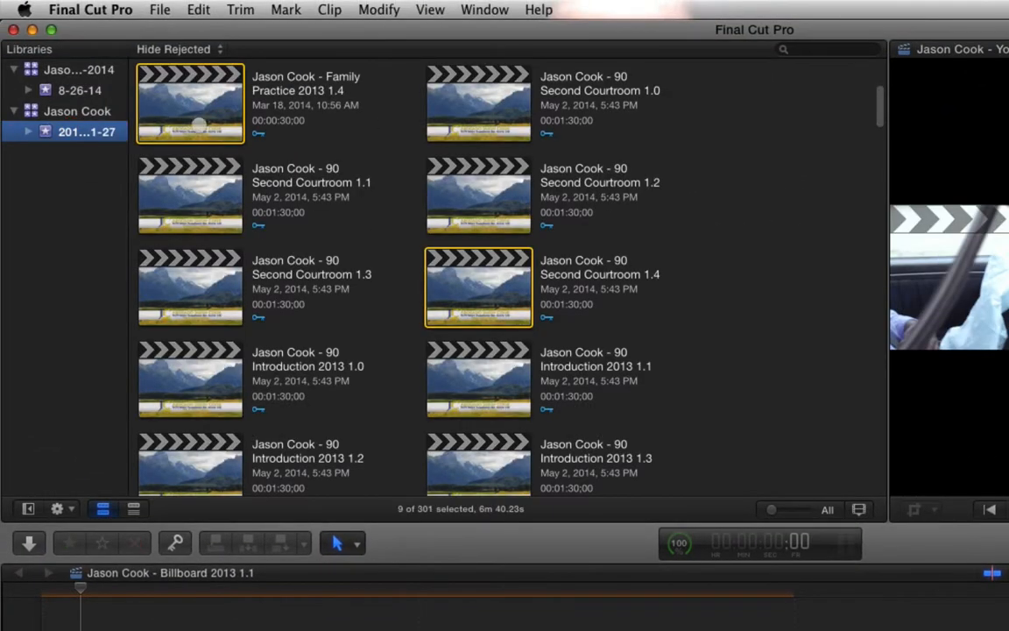
{"action": "left_click_drag", "start_coordinate": [195, 103], "coordinate": [79, 91]}
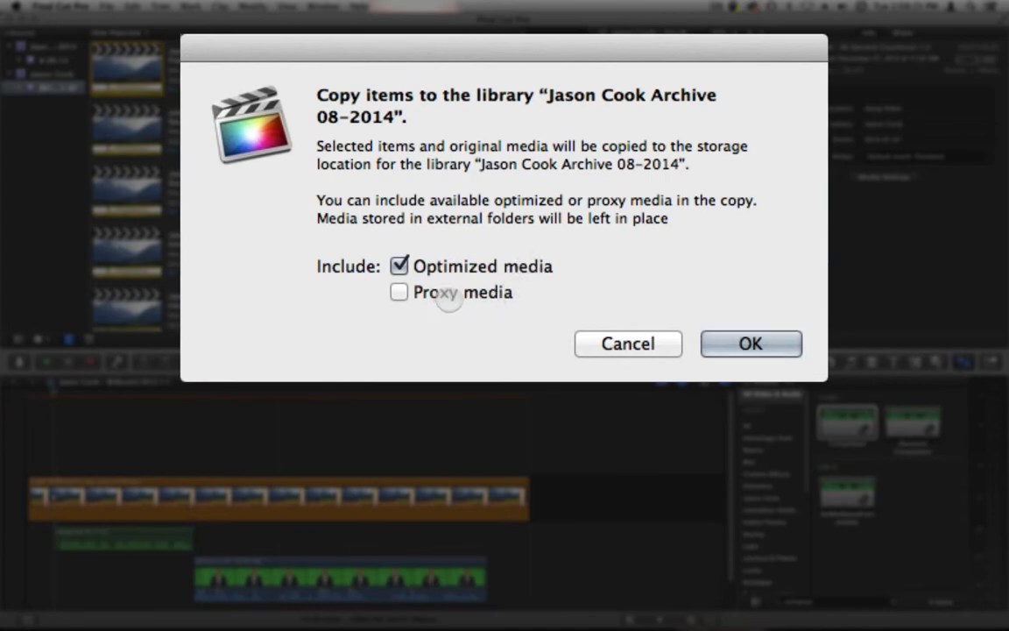
{"action": "left_click", "coordinate": [398, 267]}
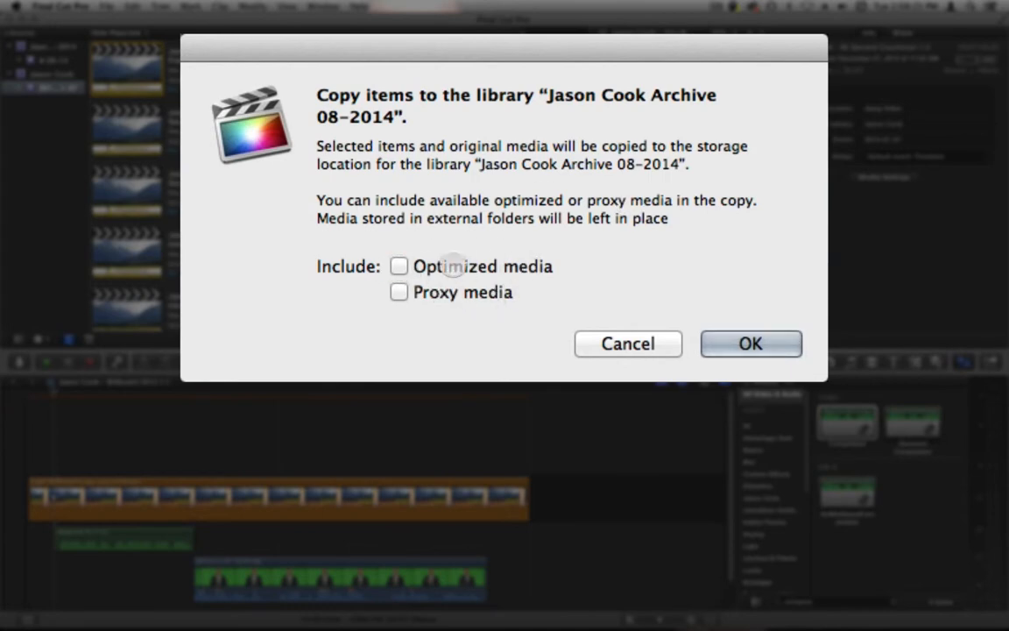
{"action": "left_click", "coordinate": [398, 266]}
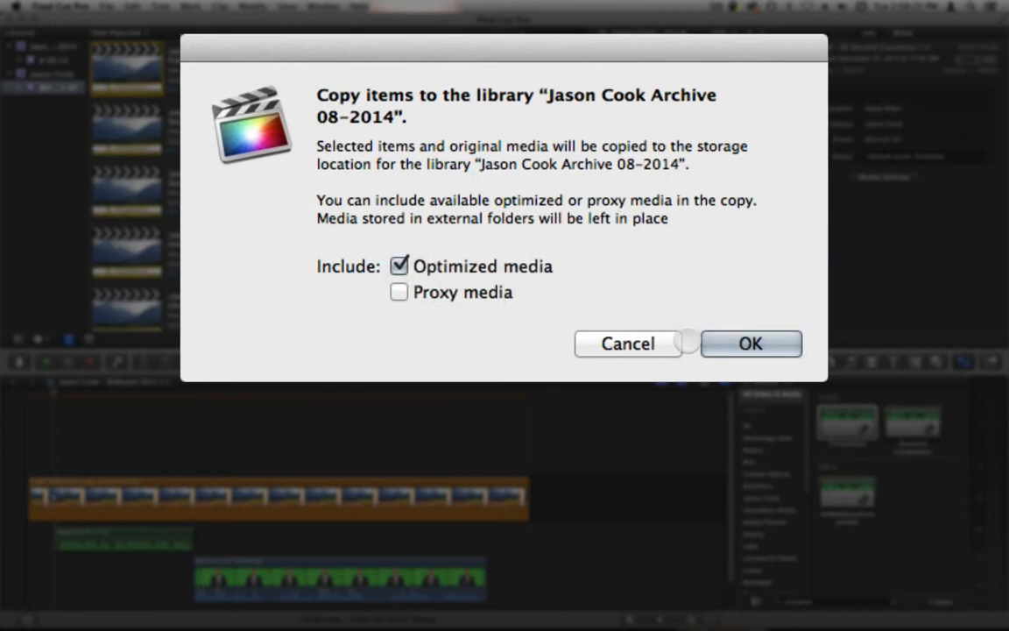
{"action": "left_click", "coordinate": [732, 343]}
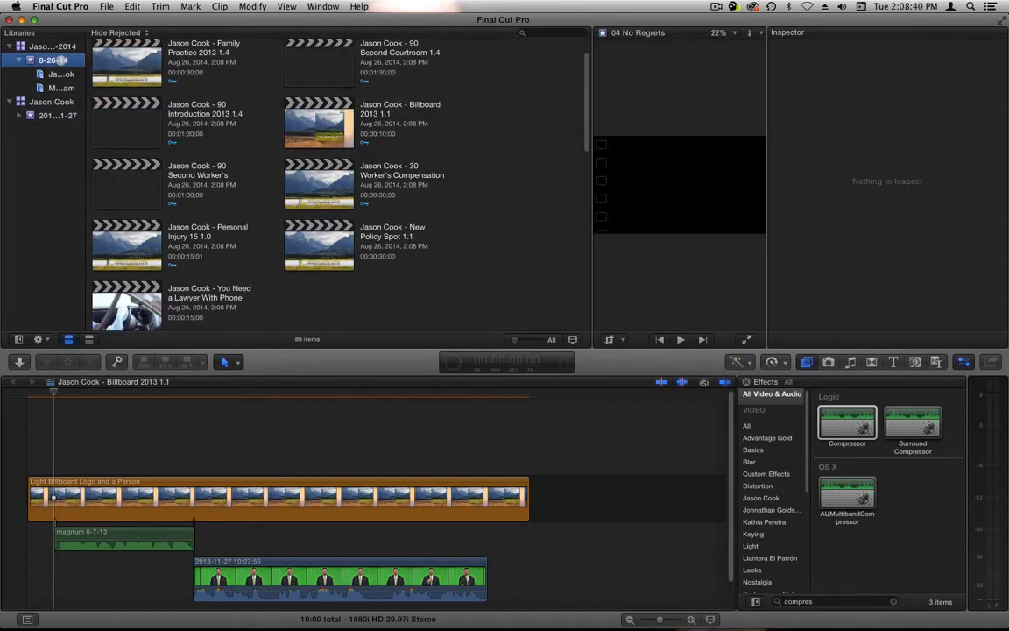
- Check the background tasks and expand the details of the Rendering task
{"action": "left_click", "coordinate": [452, 361]}
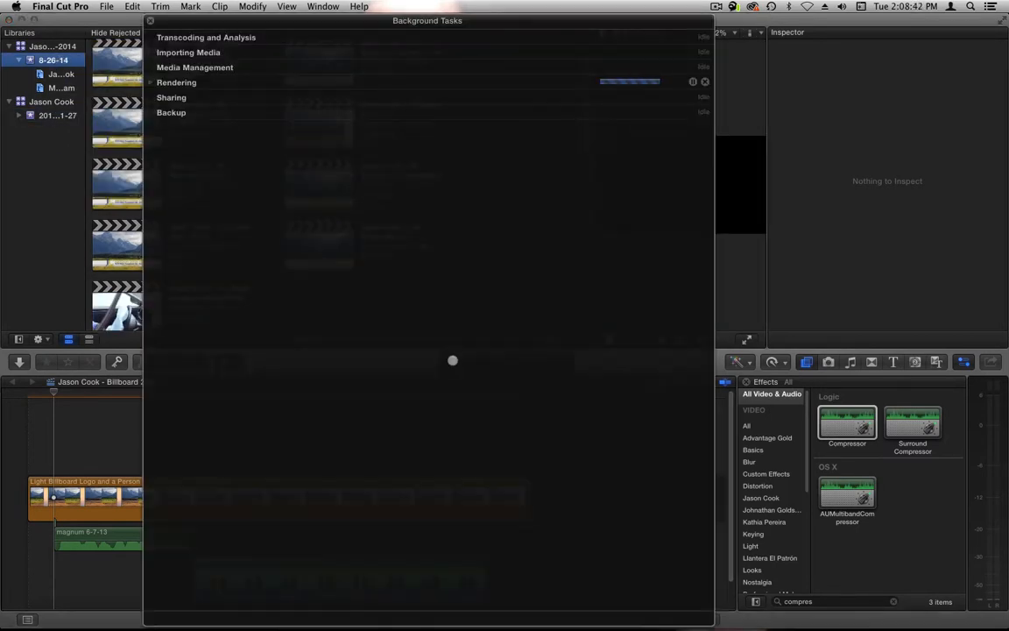
{"action": "left_click", "coordinate": [151, 83]}
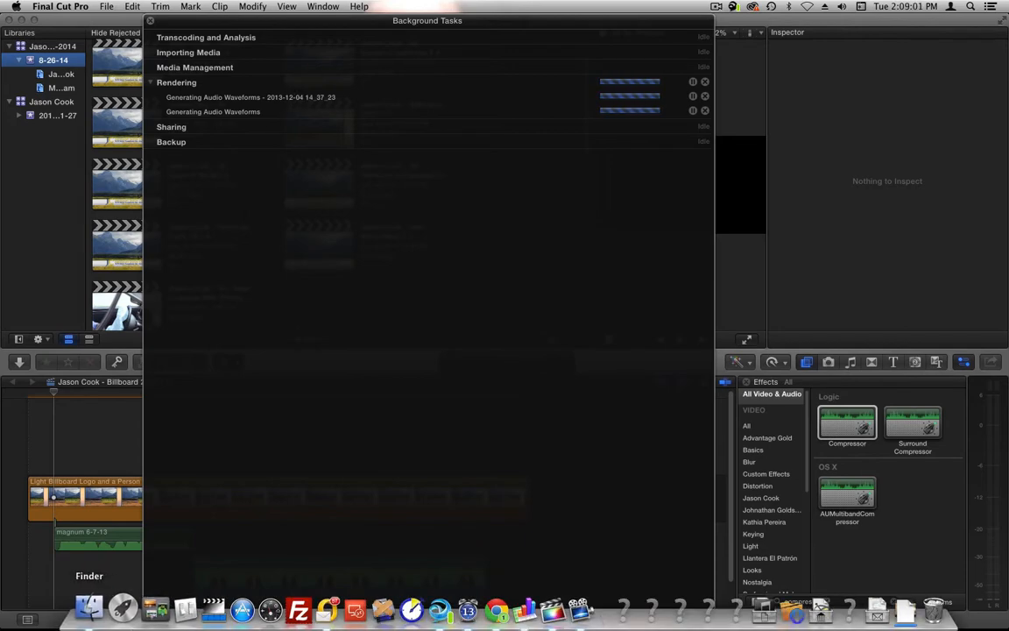
- Switch to Finder, check the size of the Archive 08-2014 library against the original, and close the folder window
{"action": "left_click", "coordinate": [91, 608]}
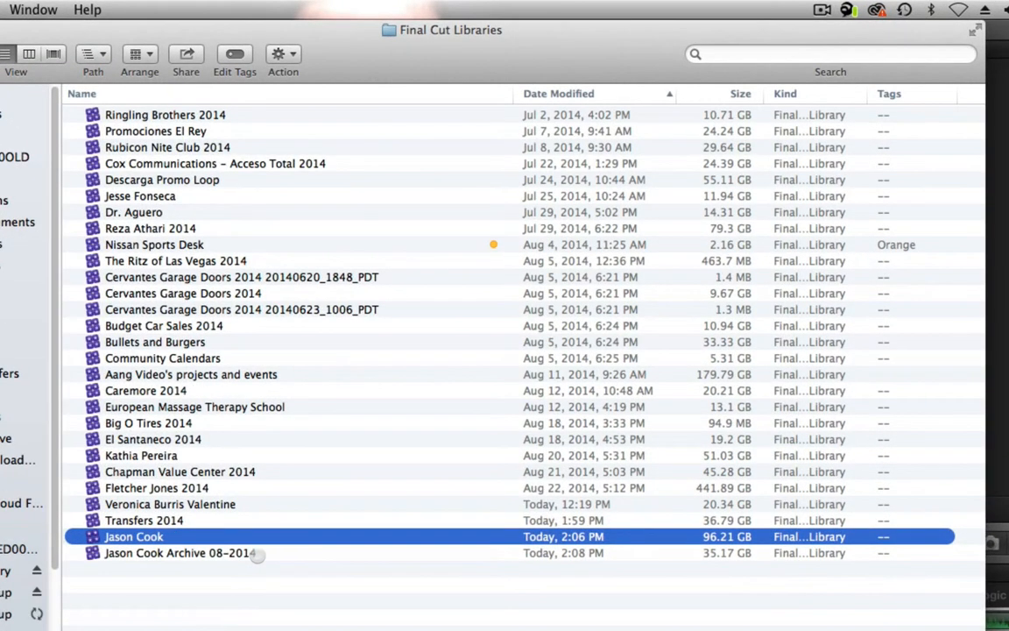
{"action": "left_click", "coordinate": [208, 552]}
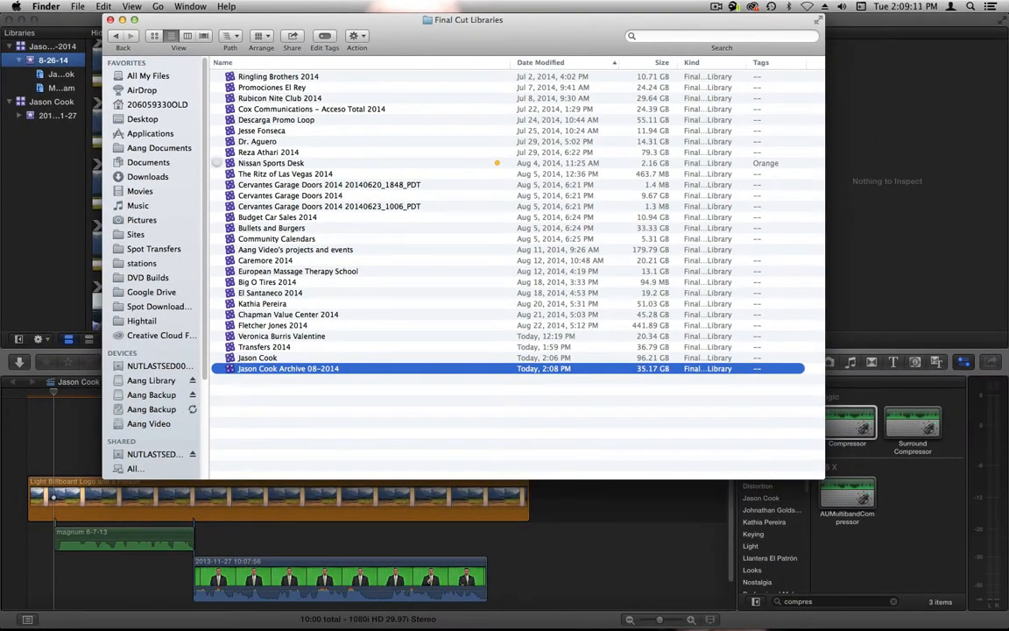
{"action": "left_click_drag", "start_coordinate": [237, 16], "coordinate": [397, 145]}
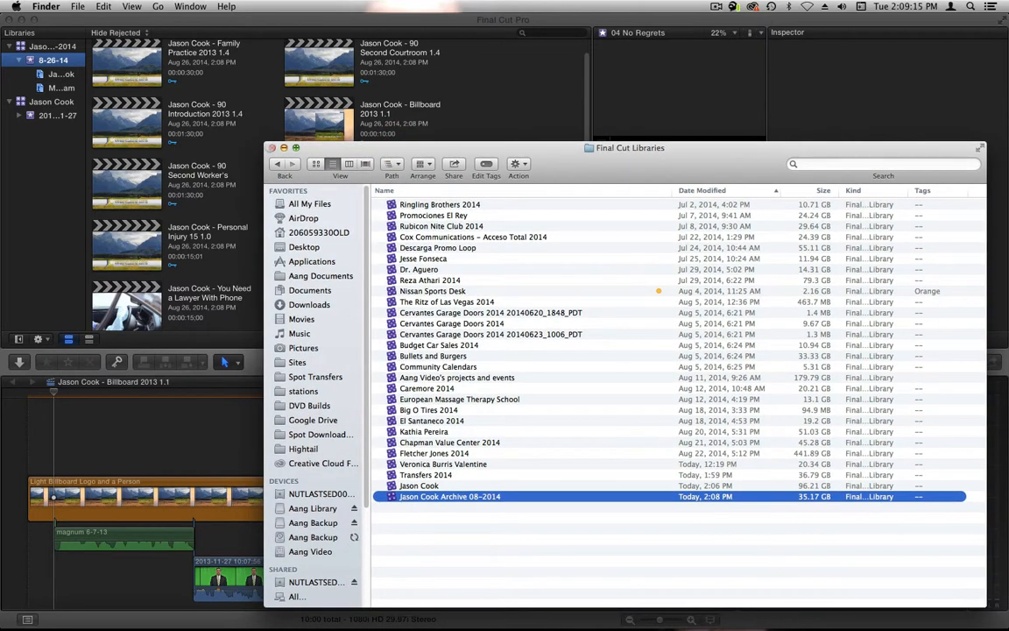
{"action": "left_click", "coordinate": [271, 148]}
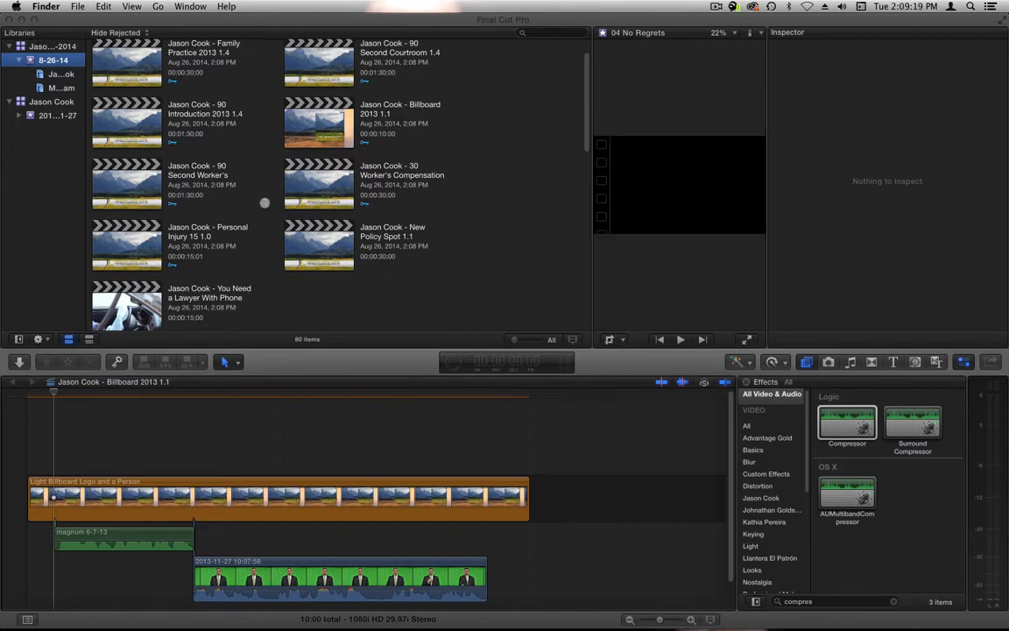
- Look through the projects and clips copied into the 8-26-14 event and dismiss the background tasks list
{"action": "scroll", "coordinate": [388, 163], "scroll_direction": "down", "scroll_amount": 10}
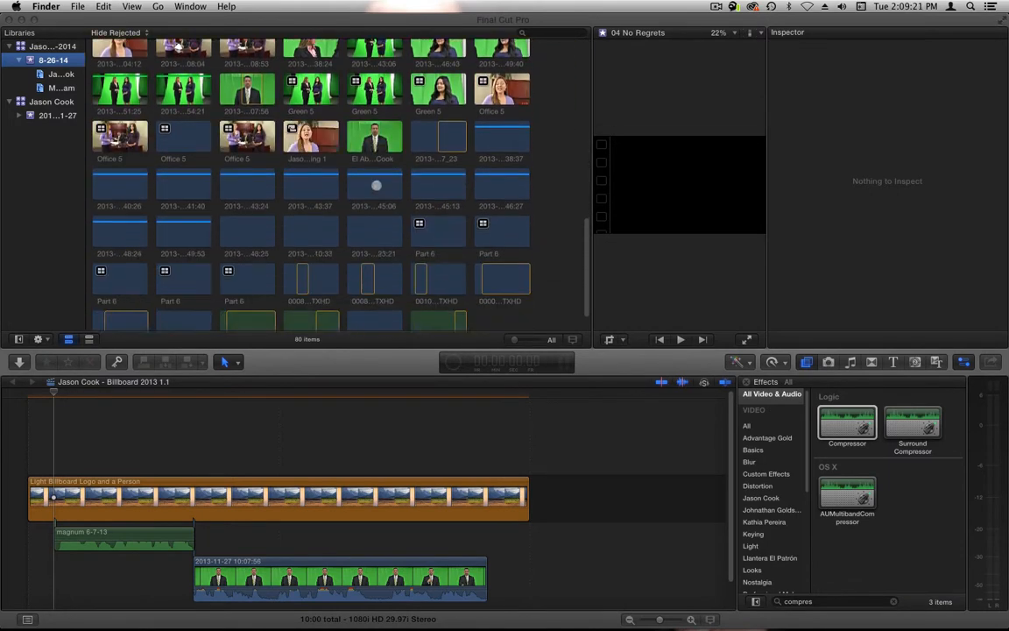
{"action": "scroll", "coordinate": [379, 192], "scroll_direction": "up", "scroll_amount": 8}
{"action": "scroll", "coordinate": [379, 192], "scroll_direction": "down", "scroll_amount": 1}
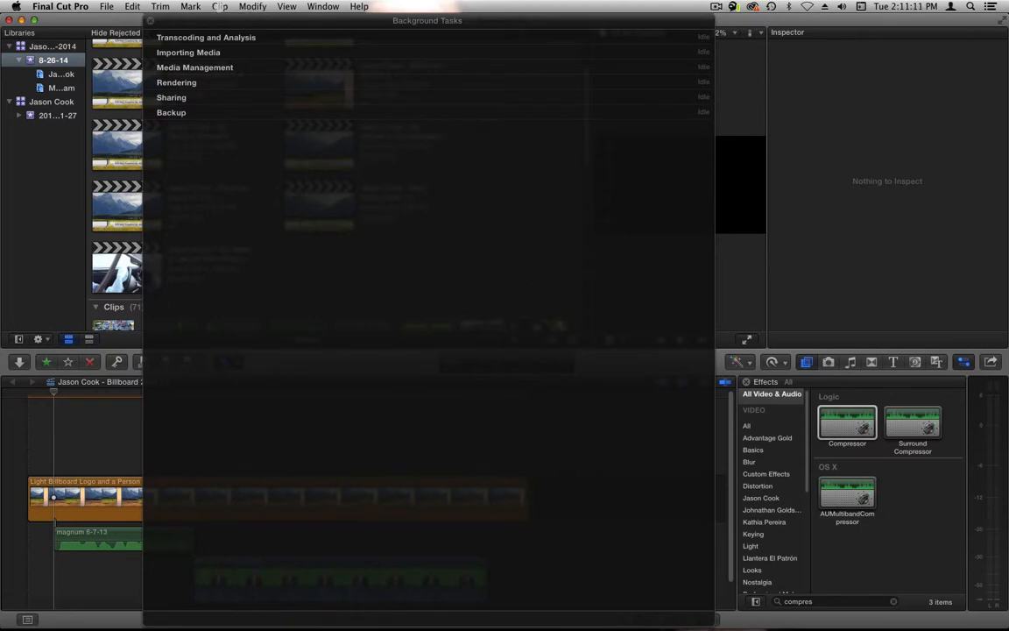
{"action": "left_click", "coordinate": [149, 18]}
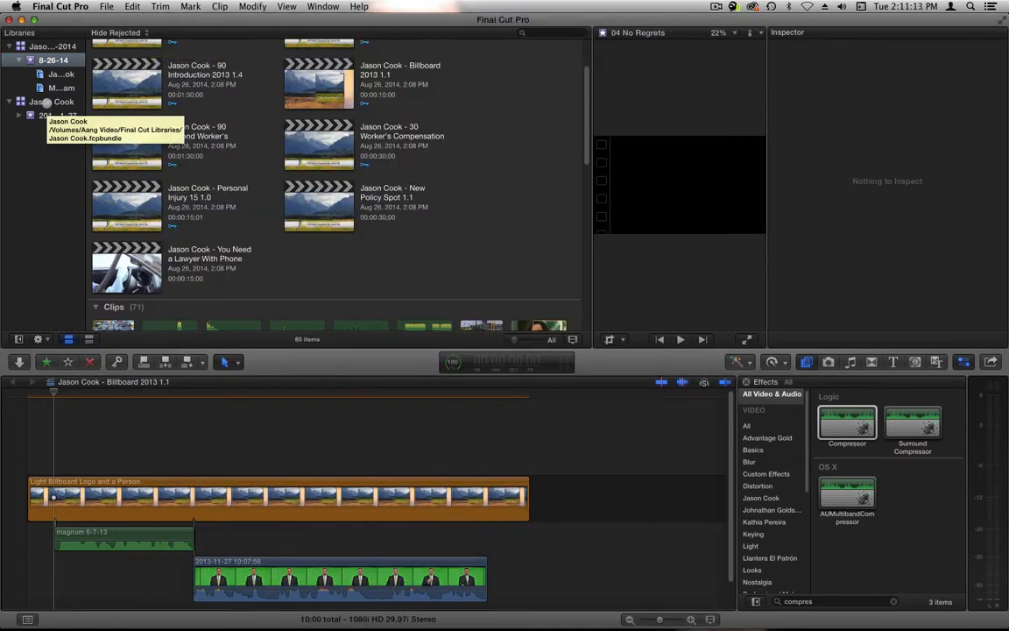
- Close both the original library and the Archive 08-2014 library
{"action": "right_click", "coordinate": [51, 102]}
{"action": "left_click", "coordinate": [101, 249]}
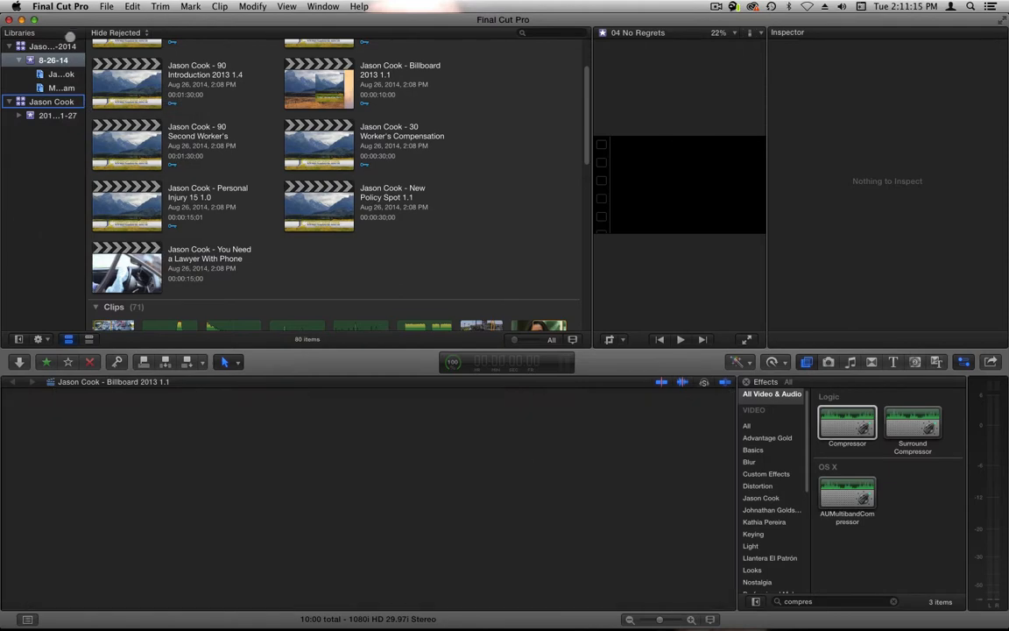
{"action": "right_click", "coordinate": [51, 46]}
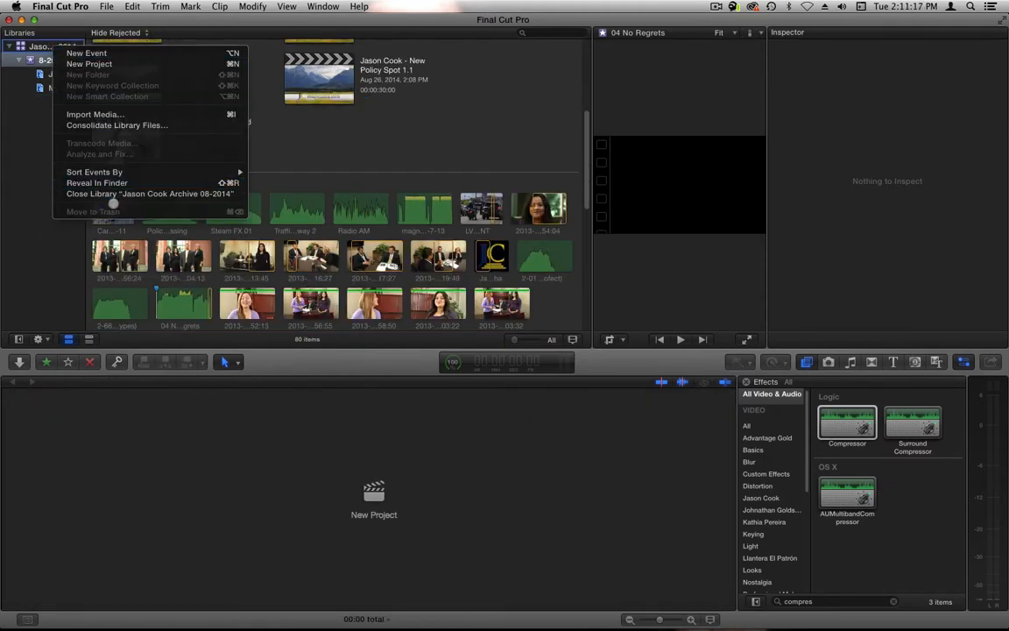
{"action": "left_click", "coordinate": [113, 194]}
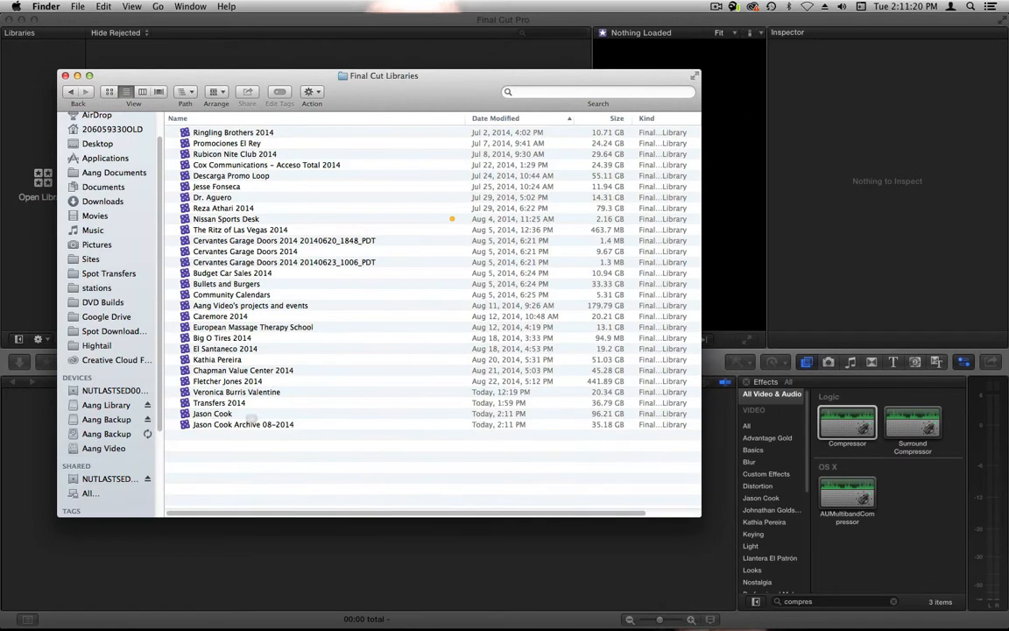
- Open the Archive 08-2014 library from the Final Cut Libraries folder in Finder and review its clips and projects
{"action": "left_click", "coordinate": [246, 424]}
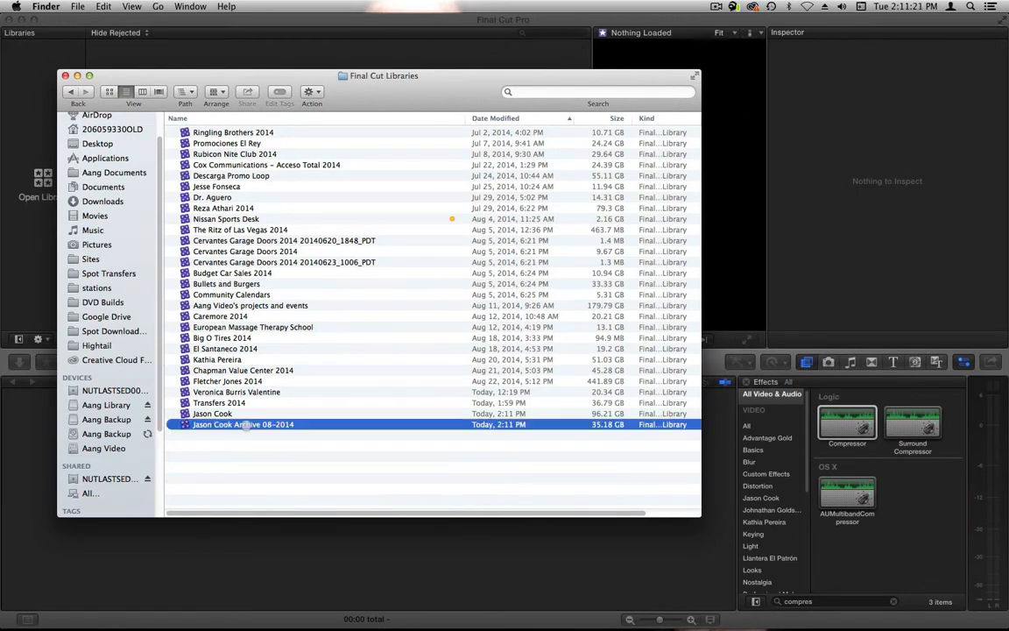
{"action": "left_click", "coordinate": [676, 67]}
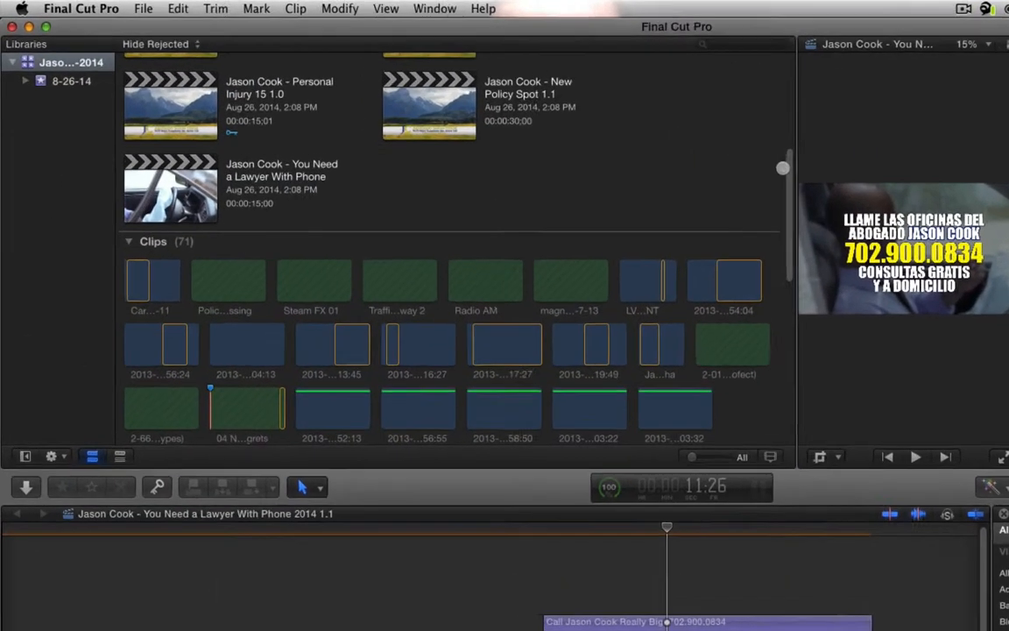
{"action": "scroll", "coordinate": [499, 272], "scroll_direction": "down", "scroll_amount": 15}
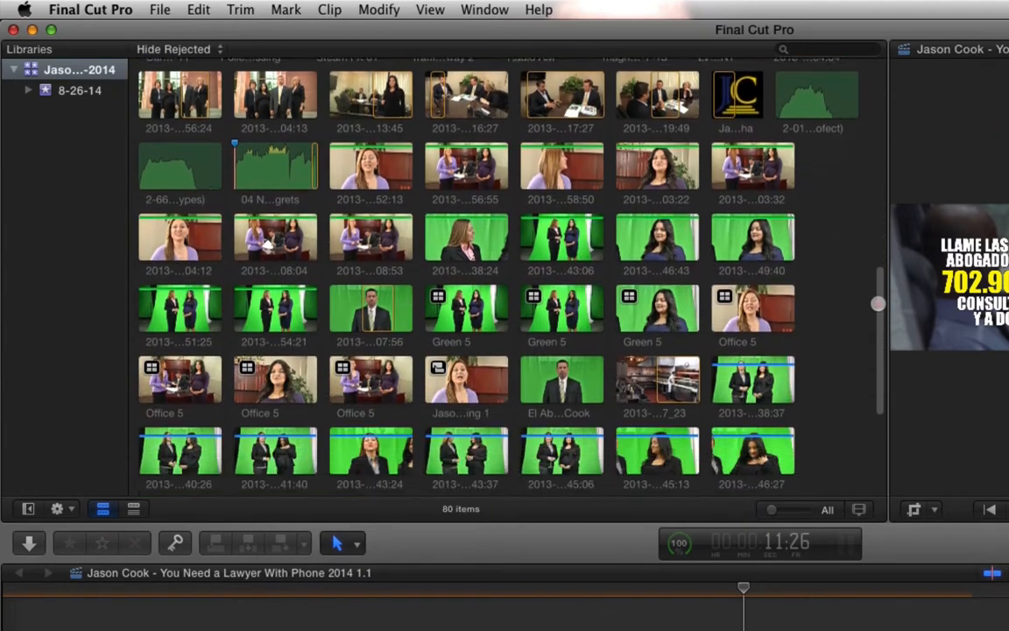
{"action": "scroll", "coordinate": [460, 272], "scroll_direction": "down", "scroll_amount": 3}
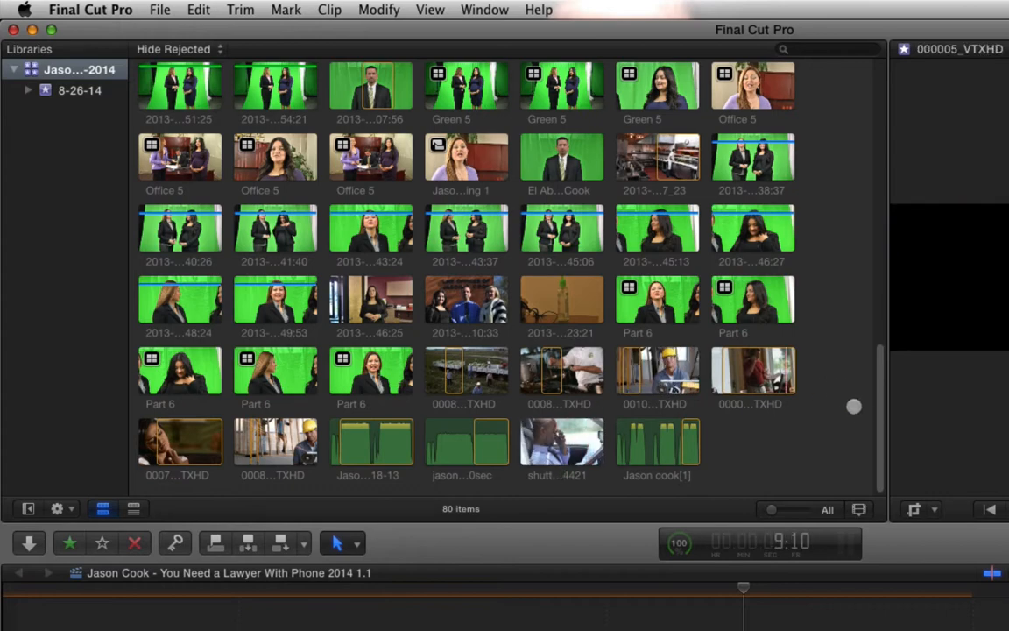
{"action": "left_click_drag", "start_coordinate": [883, 421], "coordinate": [868, 35]}
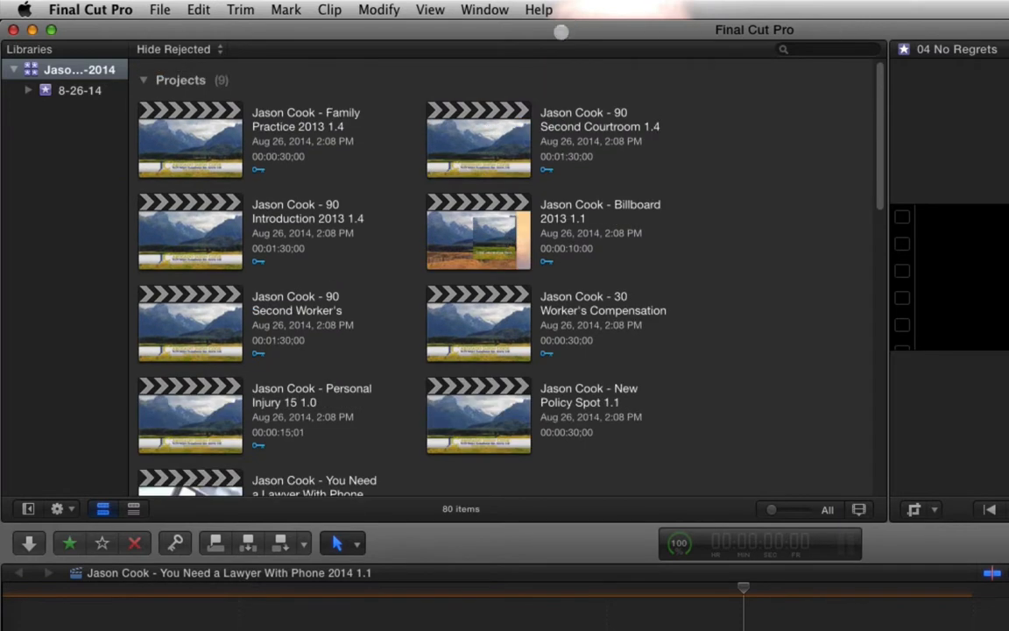
- Close the reopened Archive 08-2014 library
{"action": "right_click", "coordinate": [63, 70]}
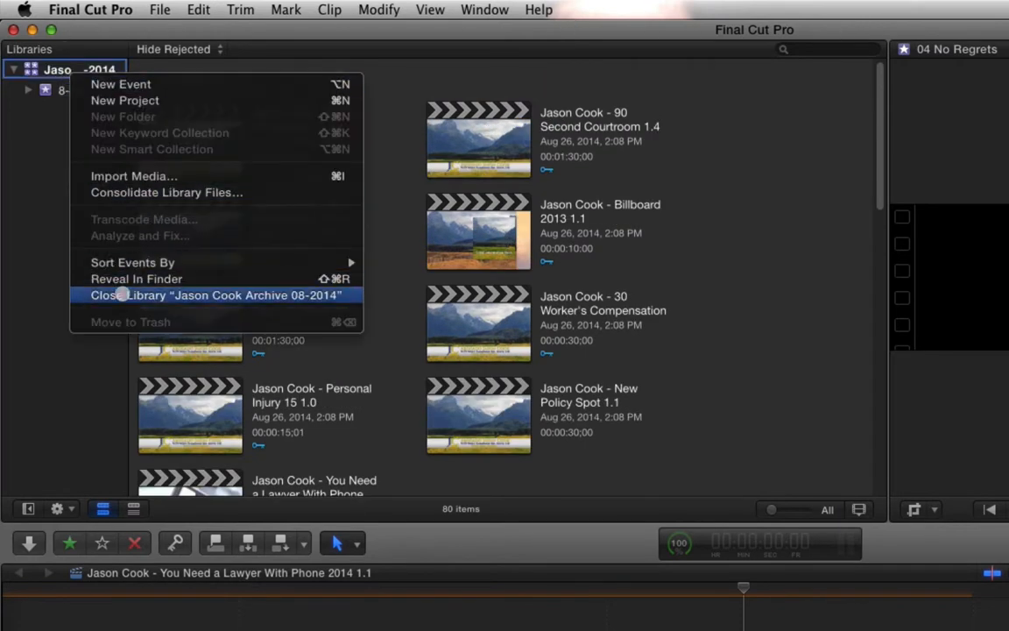
{"action": "left_click", "coordinate": [123, 295]}
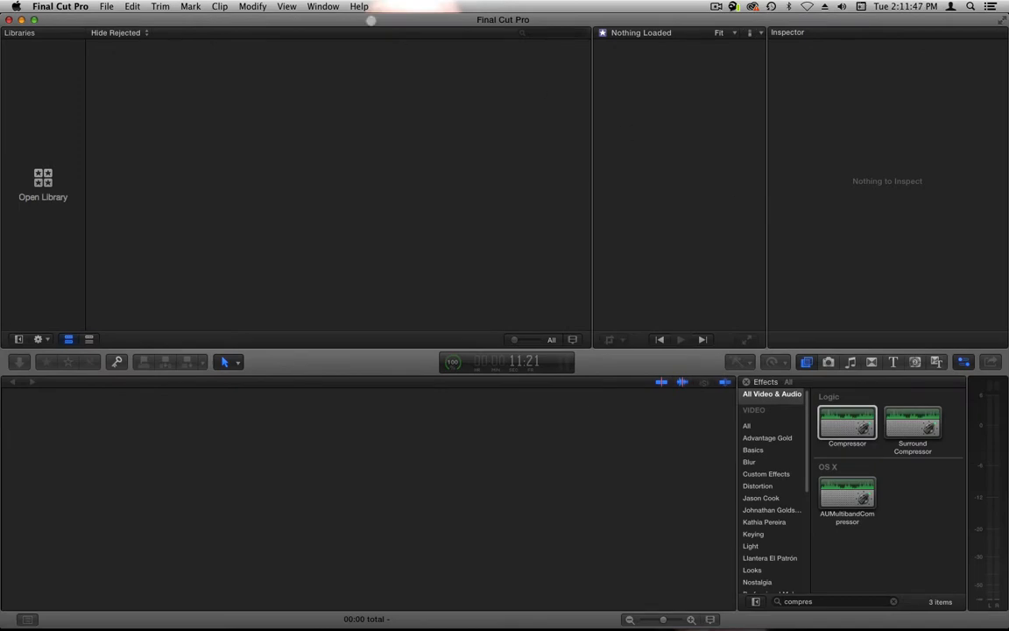
{"action": "left_click", "coordinate": [106, 6]}
{"action": "left_click", "coordinate": [106, 6]}
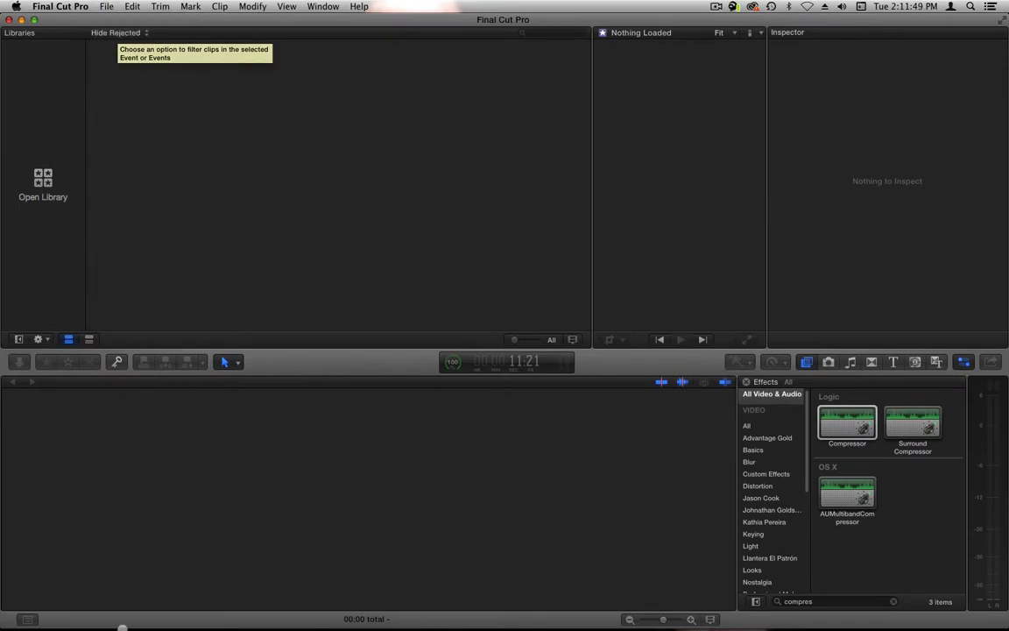
- Switch to Finder and sort the Final Cut Libraries folder by date modified, oldest first
{"action": "mouse_move", "coordinate": [120, 626]}
{"action": "left_click", "coordinate": [85, 608]}
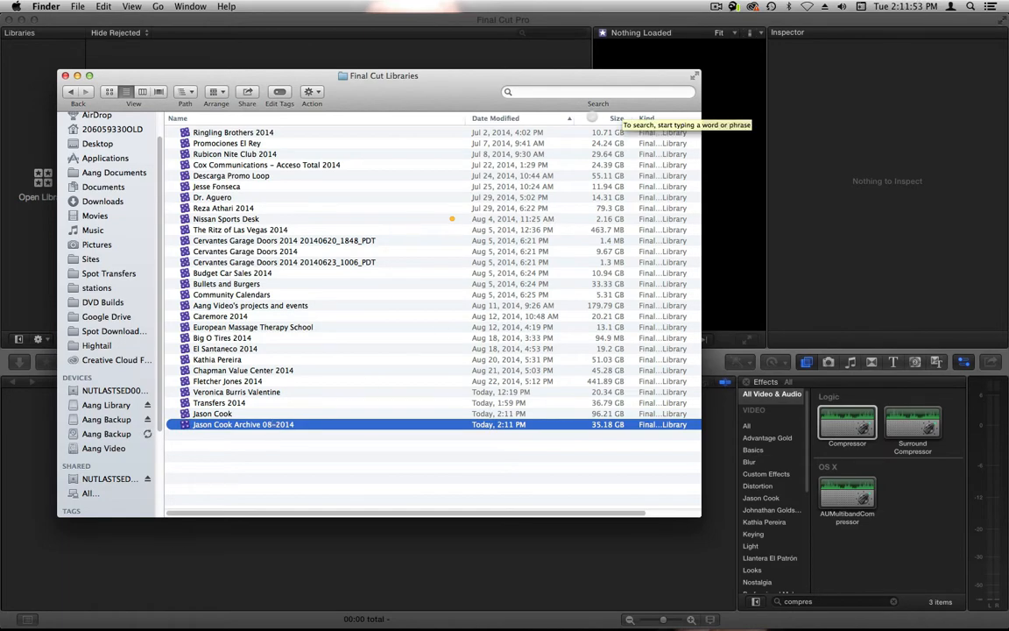
{"action": "left_click", "coordinate": [618, 118]}
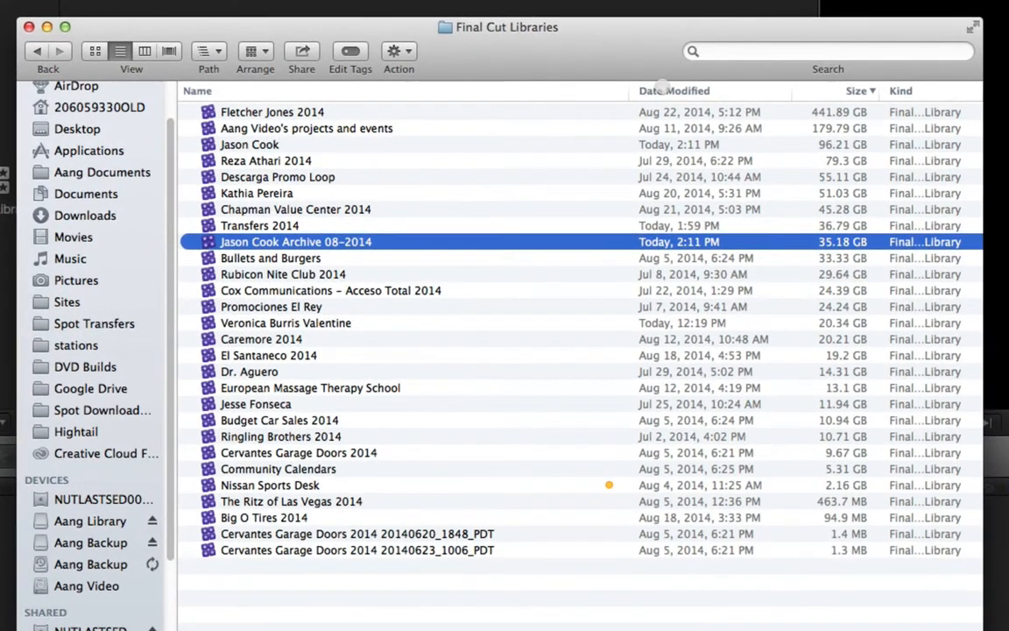
{"action": "left_click", "coordinate": [488, 117]}
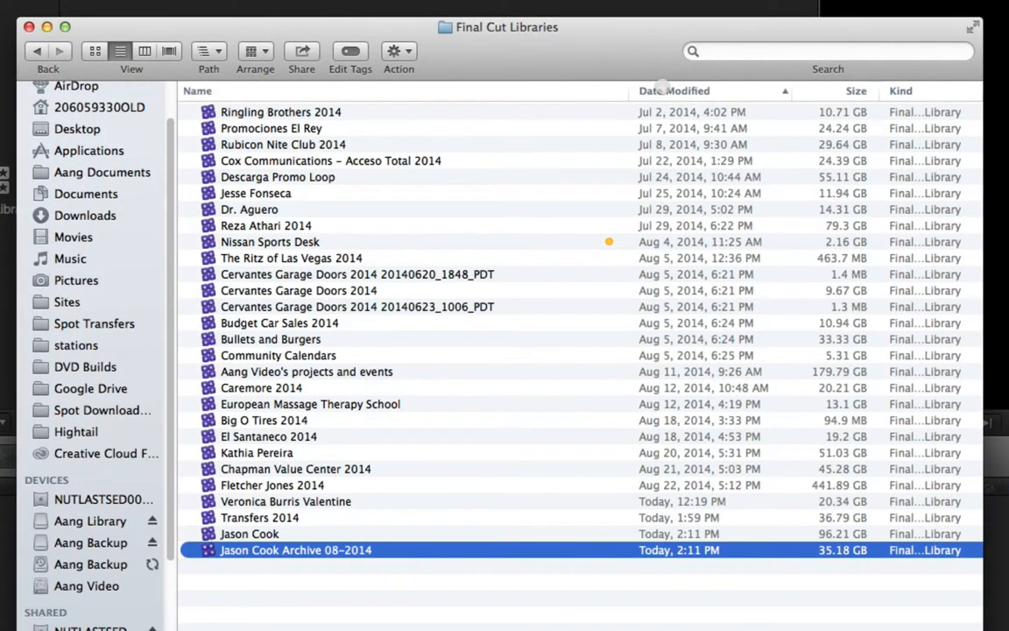
{"action": "left_click", "coordinate": [665, 90]}
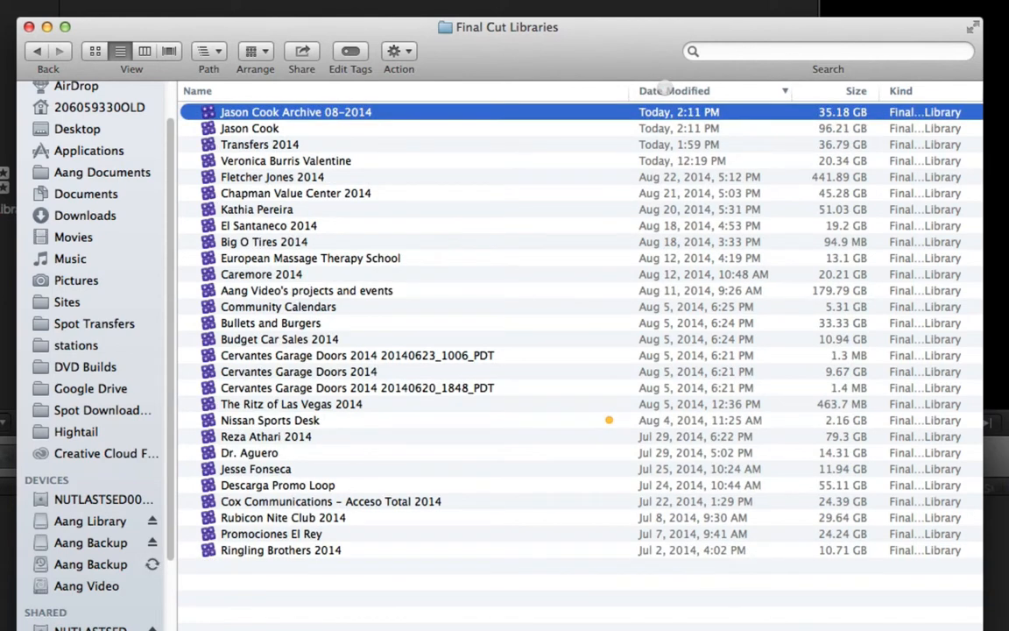
{"action": "left_click", "coordinate": [665, 90]}
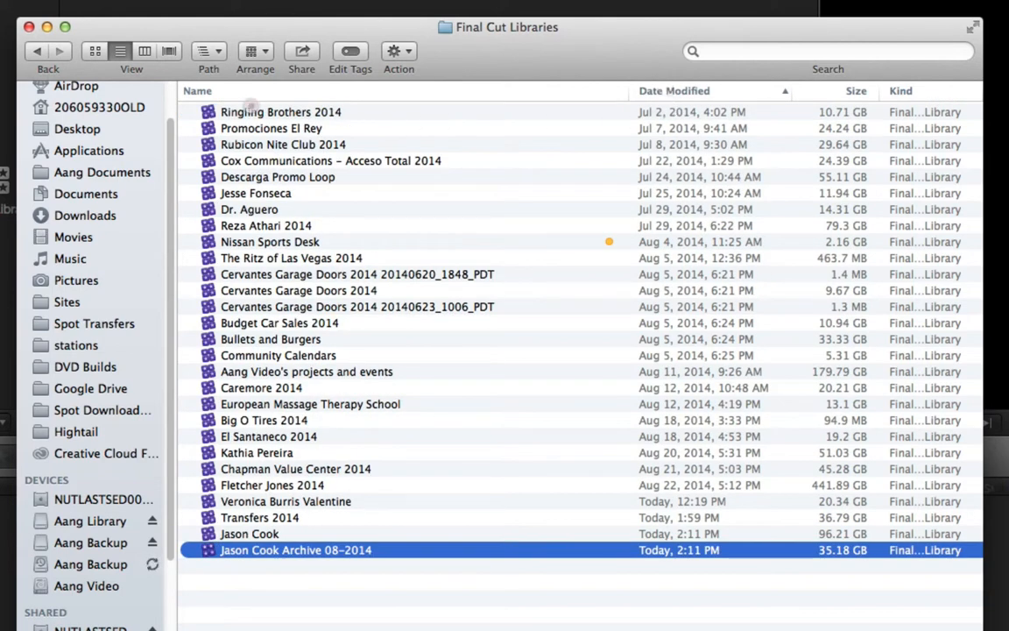
- Open the Cox Communications - Acceso Total 2014 library from Finder, updating it for this version, and review its 7-14-14 event
{"action": "left_click", "coordinate": [250, 110]}
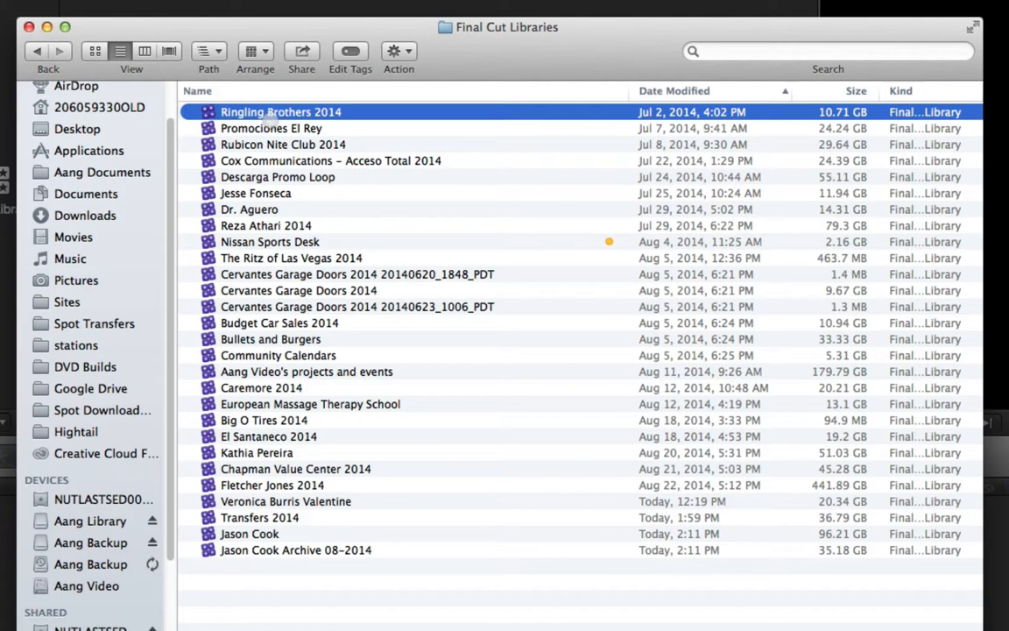
{"action": "left_click", "coordinate": [349, 160]}
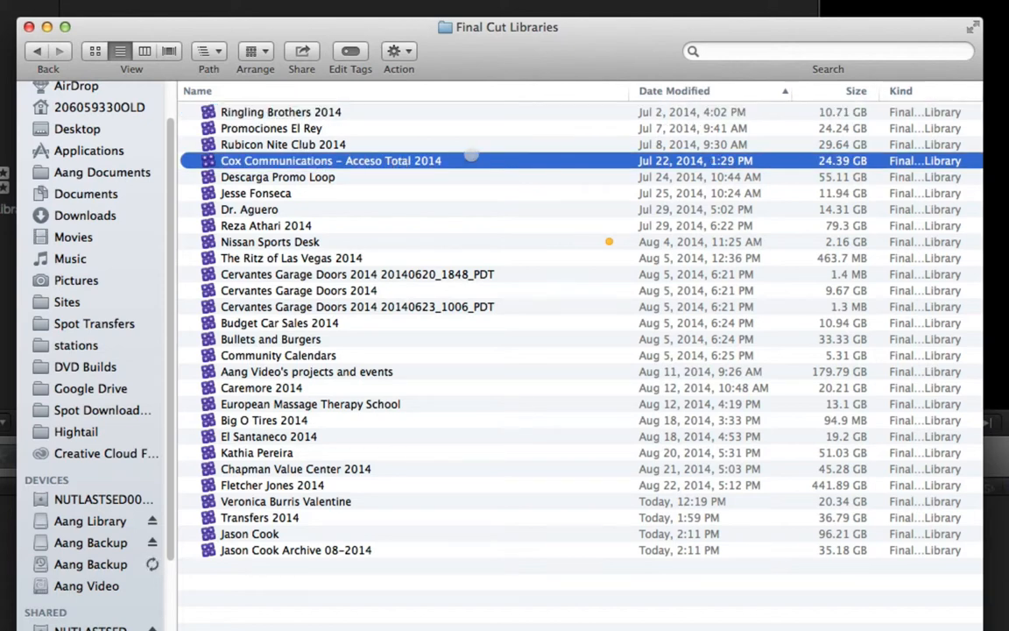
{"action": "double_click", "coordinate": [467, 158]}
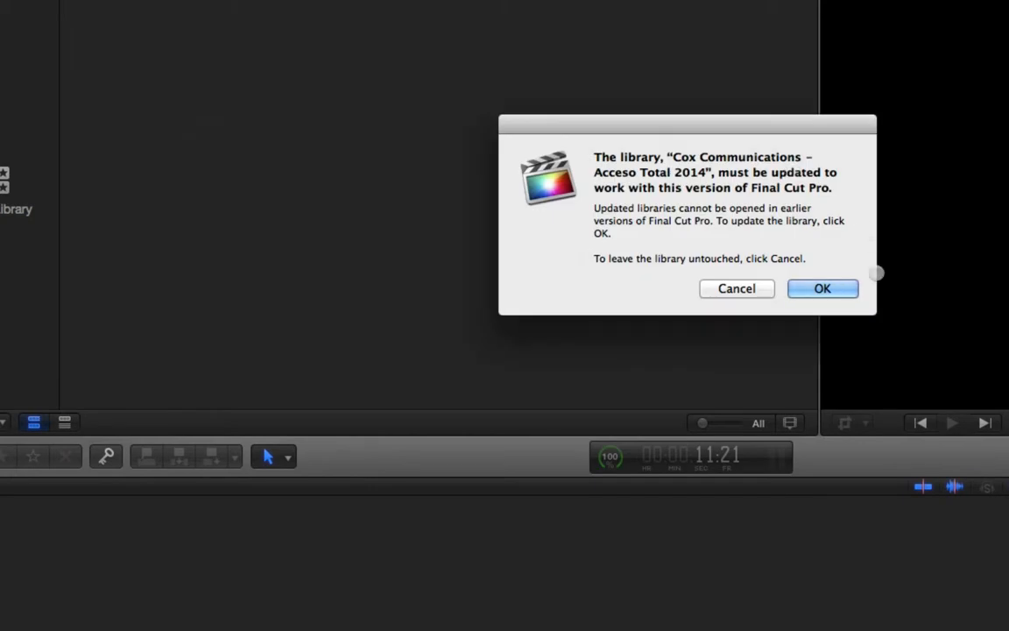
{"action": "left_click", "coordinate": [830, 291]}
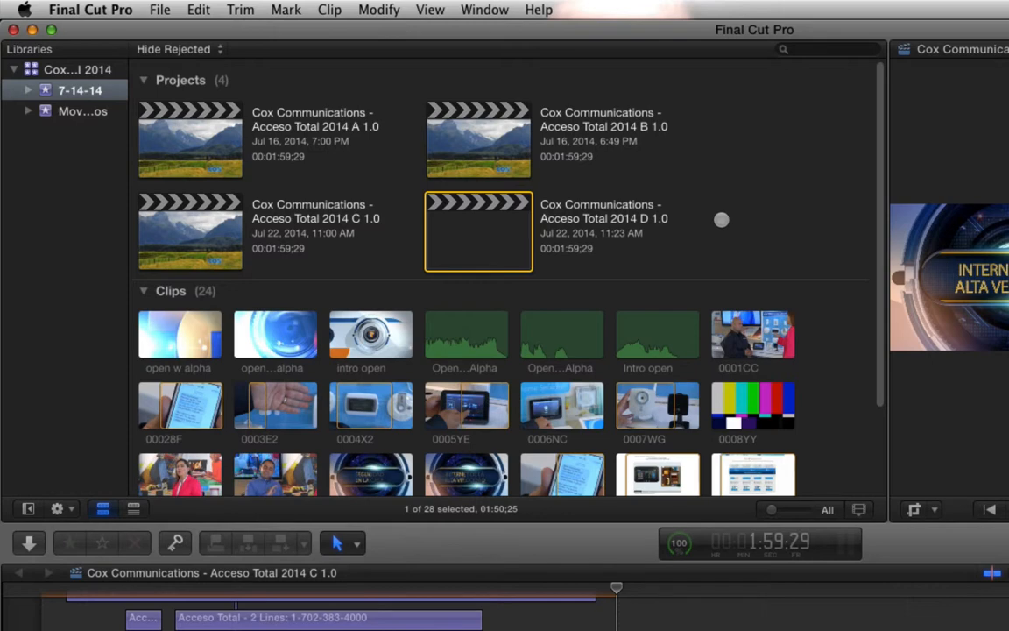
{"action": "scroll", "coordinate": [489, 162], "scroll_direction": "down", "scroll_amount": 3}
{"action": "scroll", "coordinate": [478, 153], "scroll_direction": "up", "scroll_amount": 3}
{"action": "key", "text": "super+Tab"}
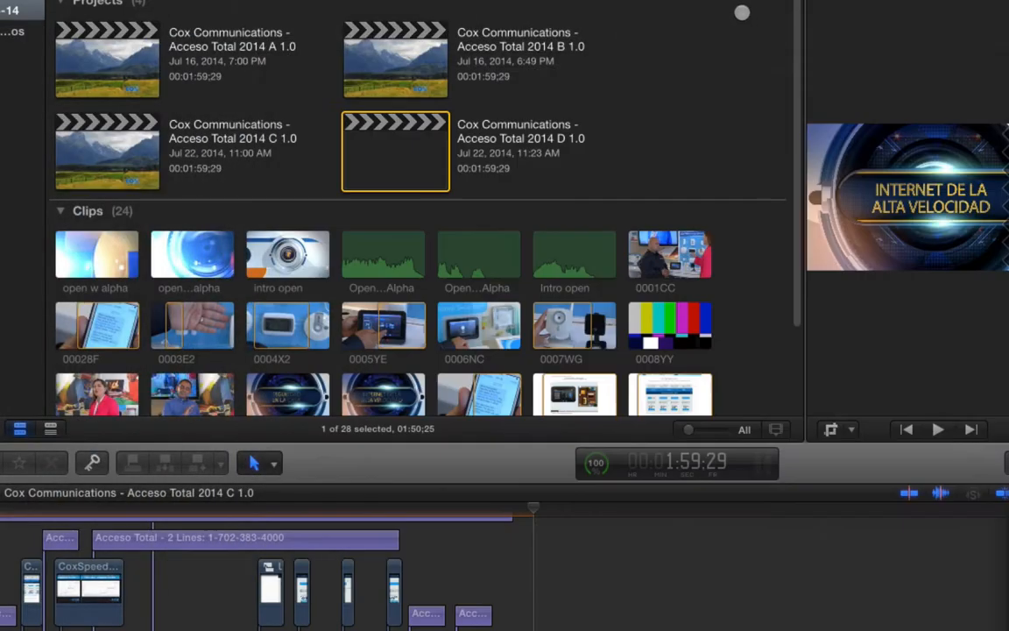
{"action": "left_click", "coordinate": [455, 72]}
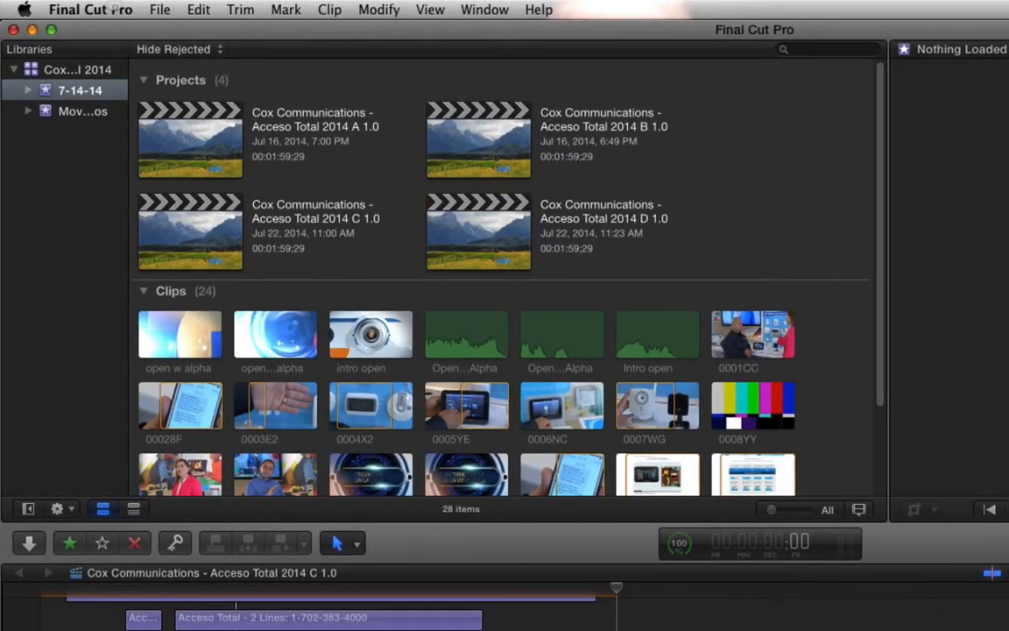
- Create a new library named "Cox Communications - Acceso Total 2014 Archive 08-2014" in the Final Cut Libraries folder
{"action": "left_click", "coordinate": [159, 9]}
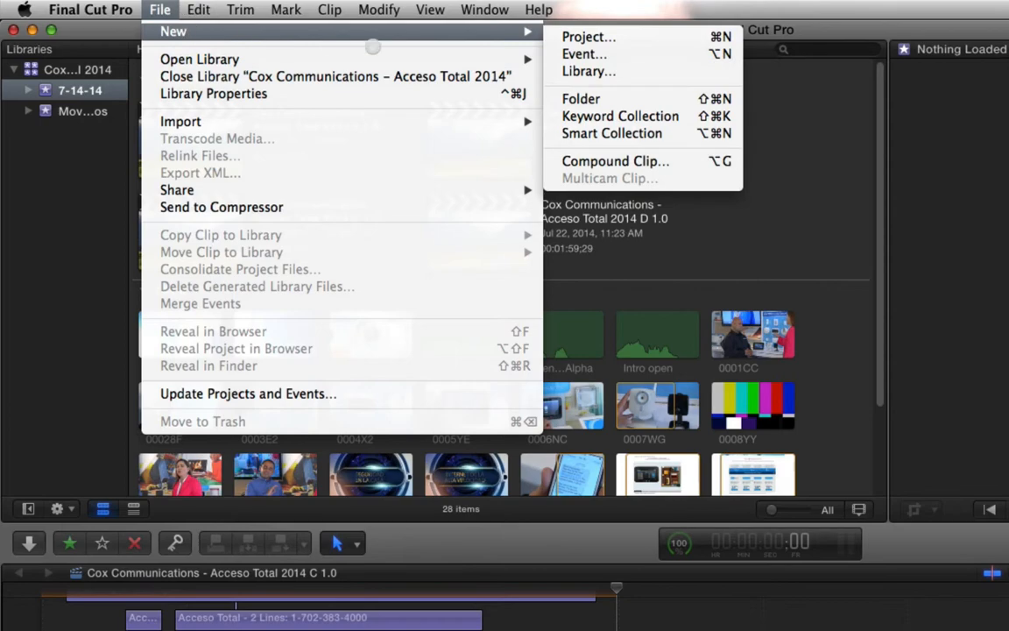
{"action": "mouse_move", "coordinate": [541, 32]}
{"action": "left_click", "coordinate": [579, 71]}
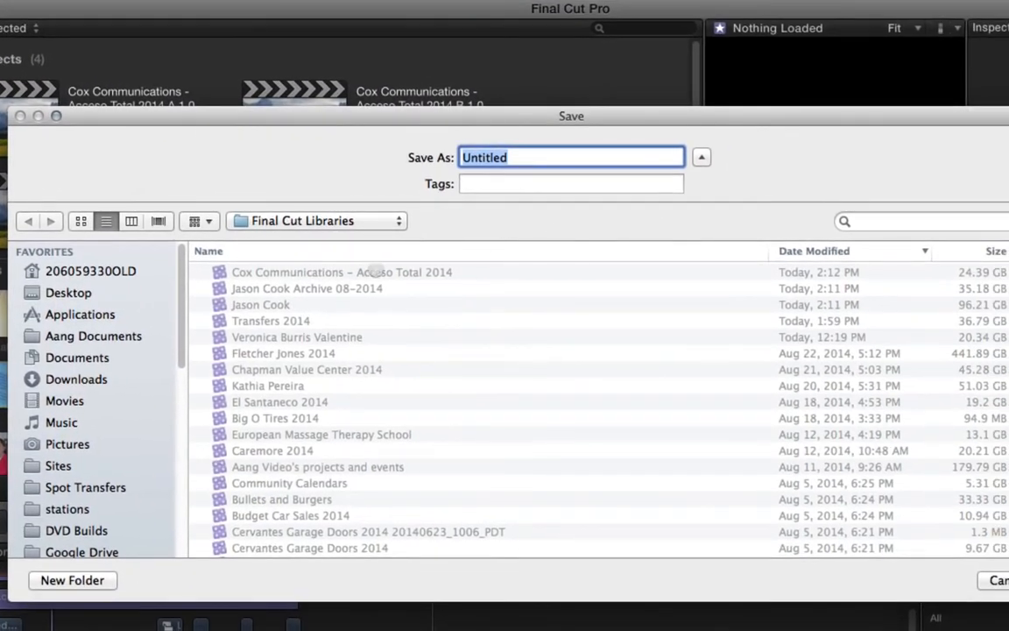
{"action": "left_click", "coordinate": [375, 271]}
{"action": "key", "text": "Return"}
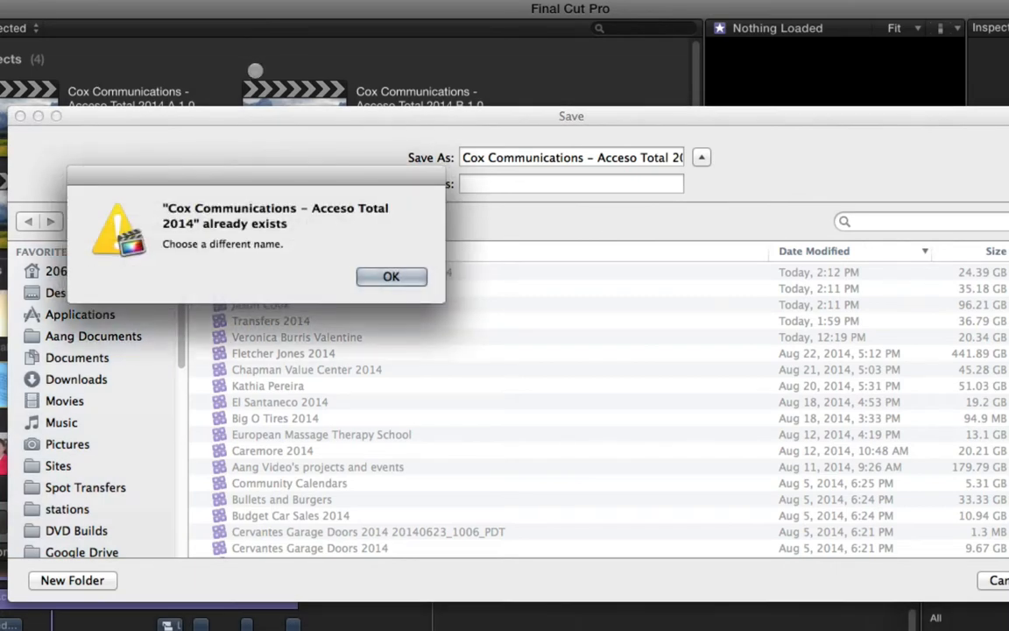
{"action": "left_click", "coordinate": [391, 277]}
{"action": "left_click_drag", "start_coordinate": [595, 158], "coordinate": [687, 158]}
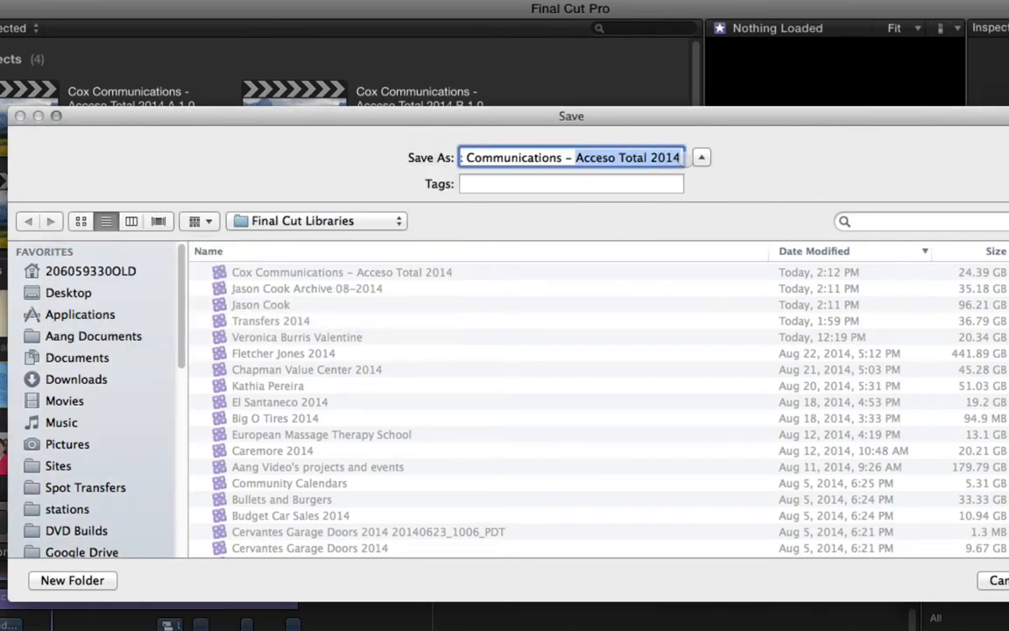
{"action": "left_click", "coordinate": [679, 158]}
{"action": "type", "text": "Archive "}
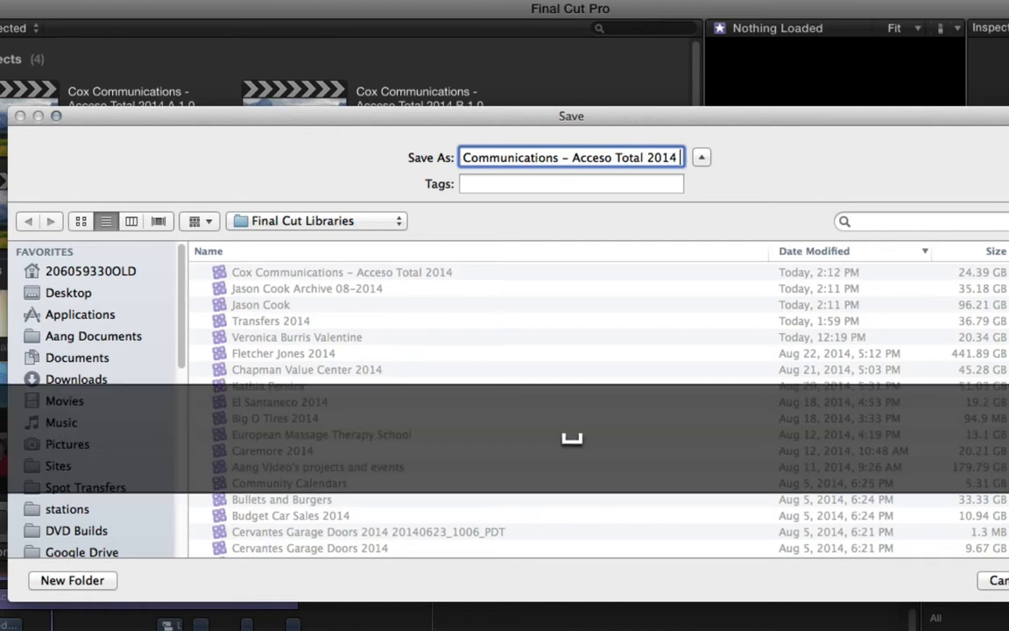
{"action": "type", "text": "08-2014"}
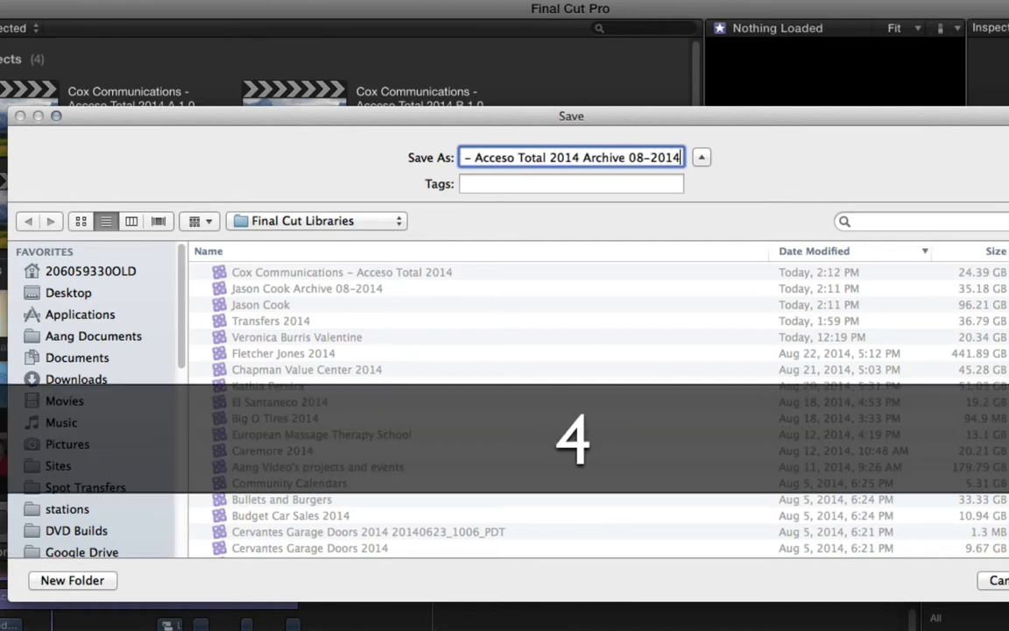
{"action": "key", "text": "Return"}
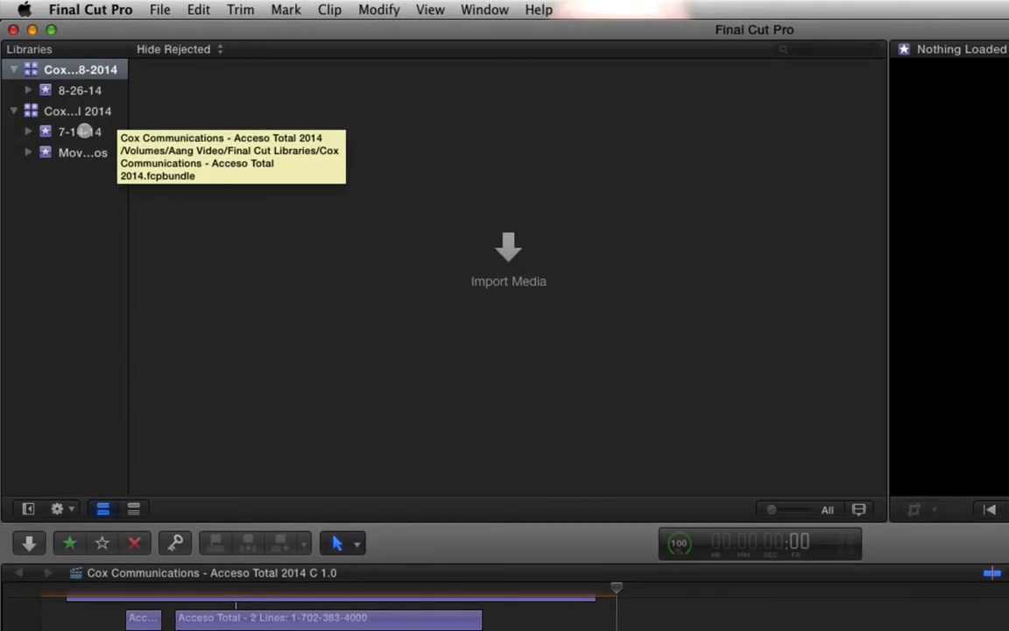
- Look through the projects and clips in the original Cox library's 7-14-14 and Movie Promos events
{"action": "left_click", "coordinate": [0, 90]}
{"action": "left_click", "coordinate": [224, 135]}
{"action": "left_click", "coordinate": [500, 225], "text": "shift"}
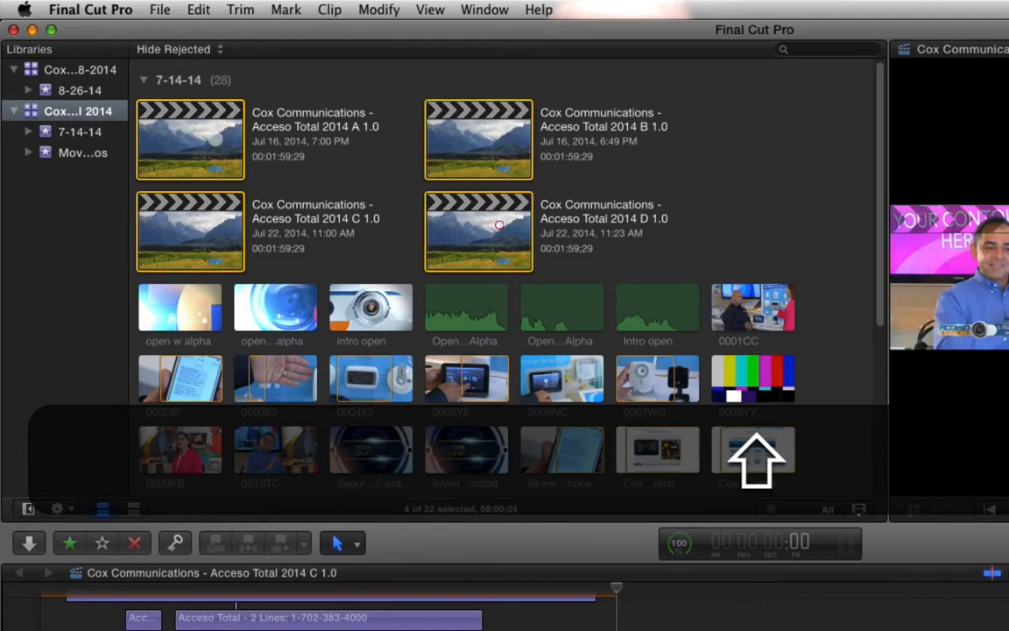
{"action": "left_click", "coordinate": [80, 154]}
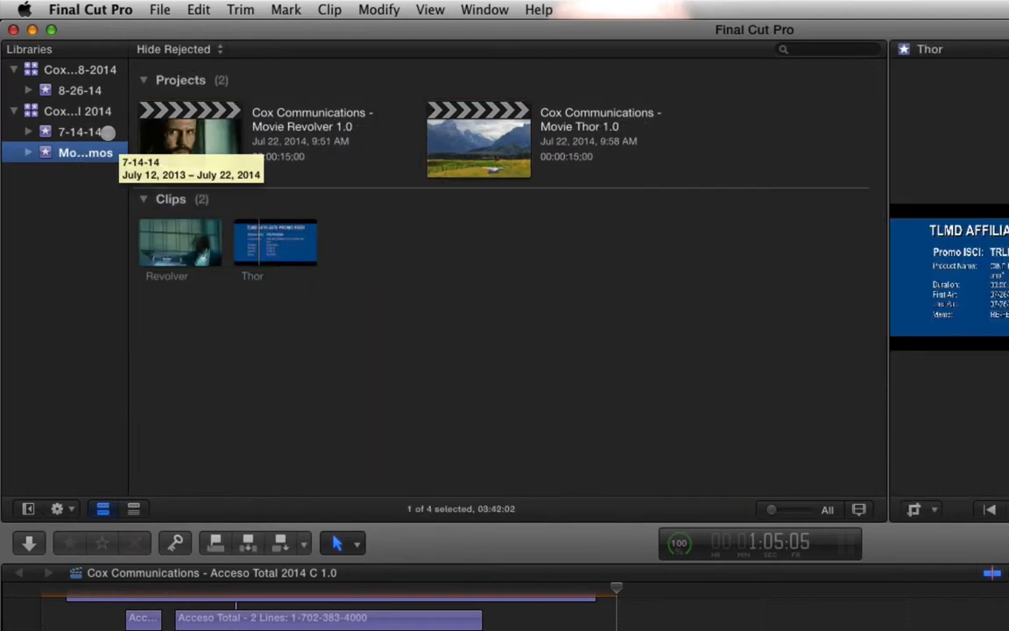
{"action": "left_click", "coordinate": [98, 131]}
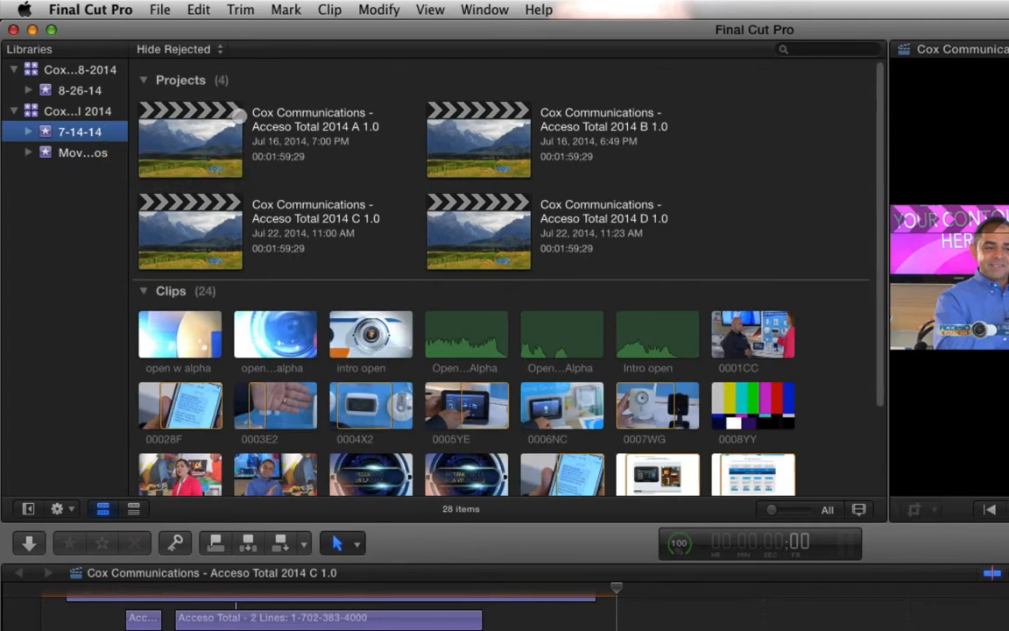
{"action": "scroll", "coordinate": [210, 136], "scroll_direction": "down", "scroll_amount": 3}
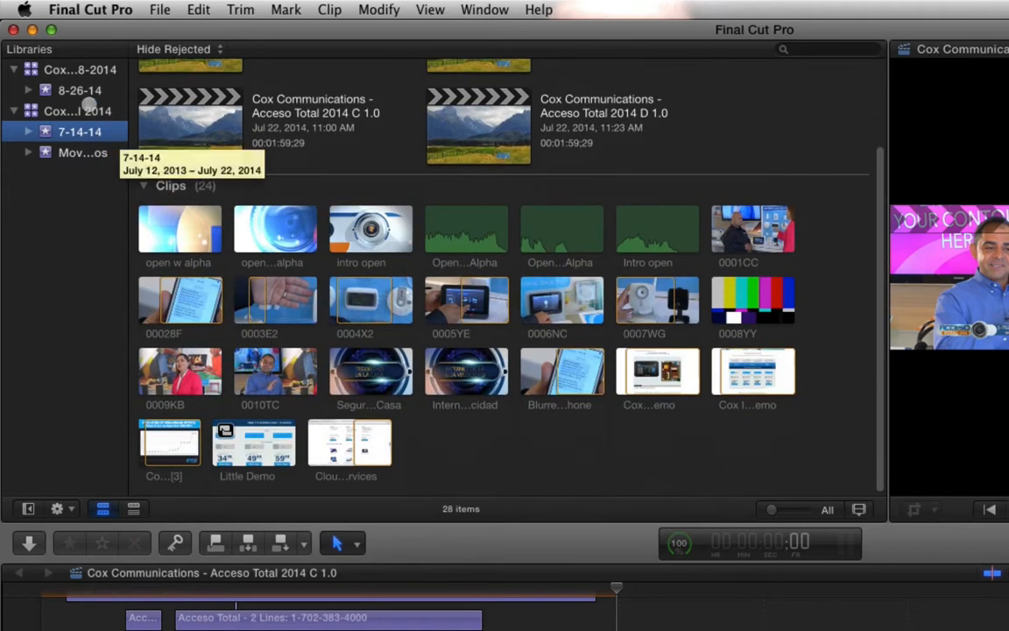
{"action": "left_click", "coordinate": [78, 110]}
{"action": "scroll", "coordinate": [392, 135], "scroll_direction": "up", "scroll_amount": 4}
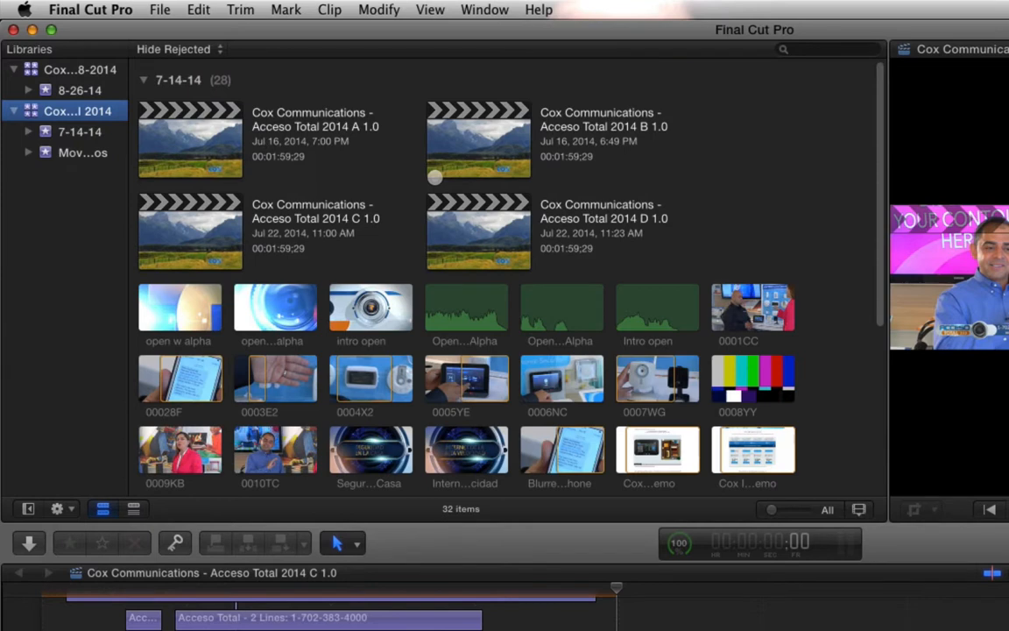
- Copy the four Acceso Total 2014 projects, A to D, into the archive library's 8-26-14 event, including optimized media
{"action": "mouse_move", "coordinate": [741, 122]}
{"action": "left_mouse_down"}
{"action": "mouse_move", "coordinate": [282, 173]}
{"action": "mouse_move", "coordinate": [131, 263]}
{"action": "left_mouse_up"}
{"action": "scroll", "coordinate": [430, 161], "scroll_direction": "down", "scroll_amount": 4}
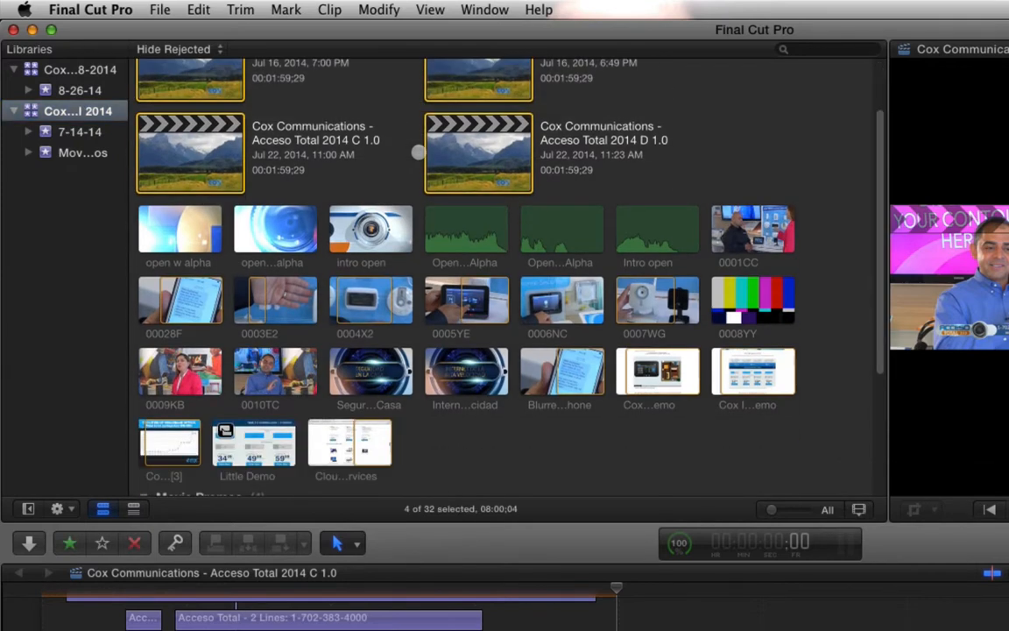
{"action": "scroll", "coordinate": [430, 162], "scroll_direction": "down", "scroll_amount": 4}
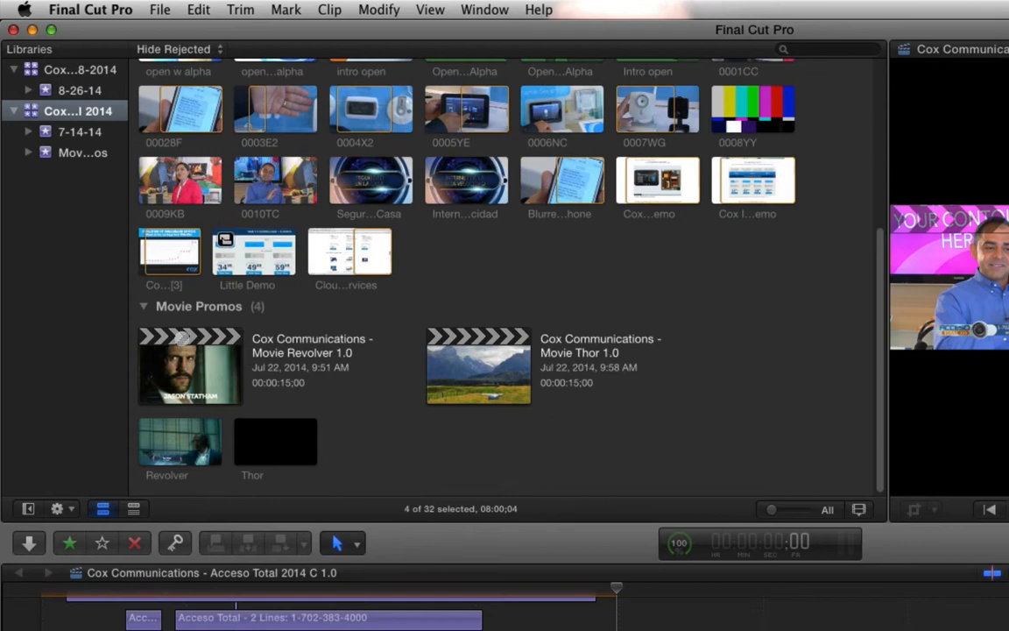
{"action": "scroll", "coordinate": [477, 277], "scroll_direction": "up", "scroll_amount": 8}
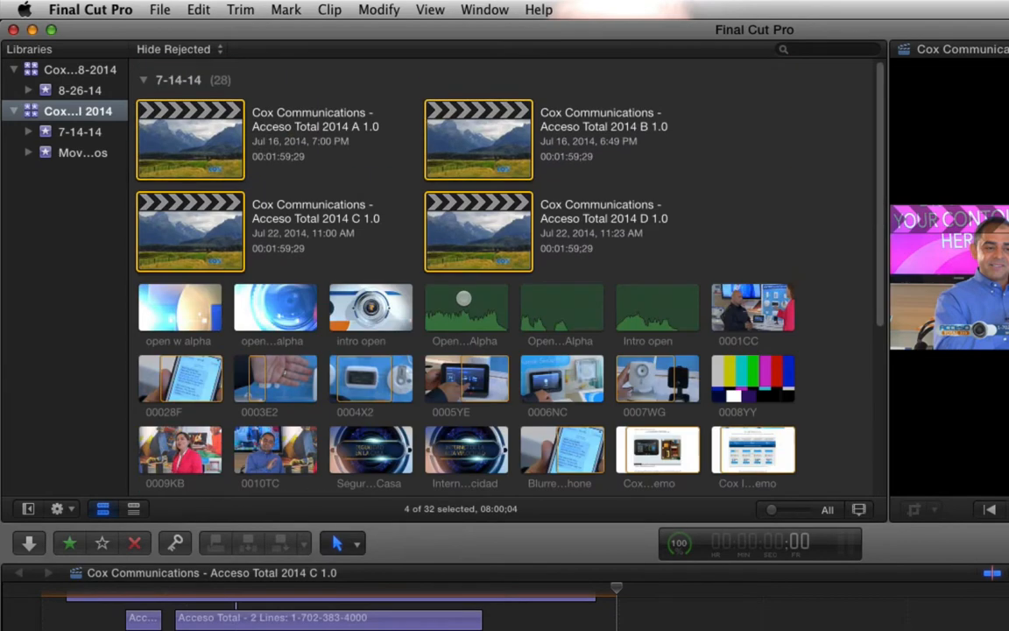
{"action": "left_click_drag", "start_coordinate": [132, 118], "coordinate": [77, 90]}
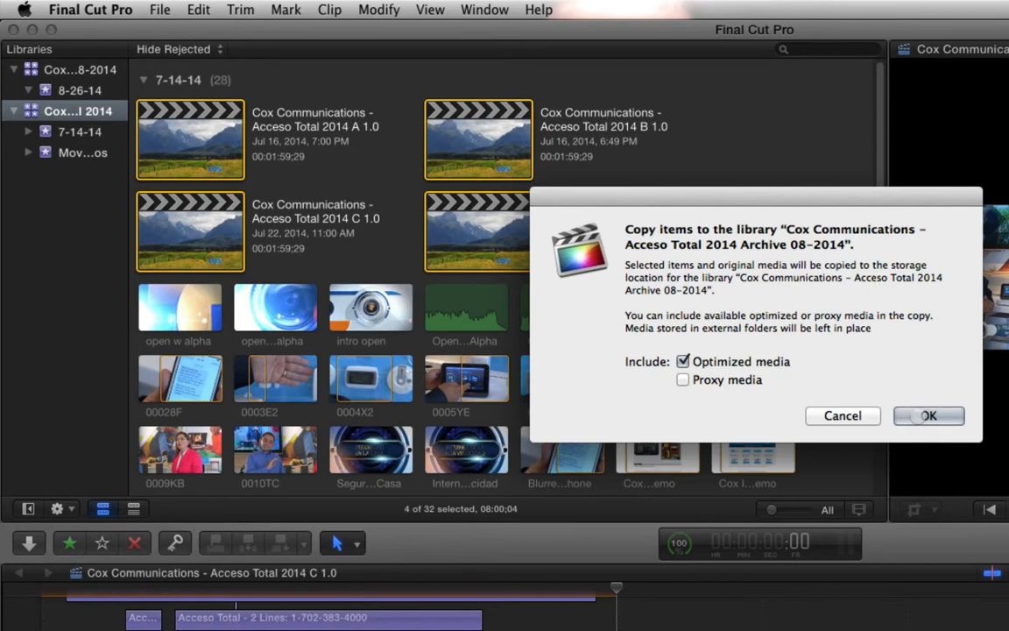
{"action": "left_click", "coordinate": [919, 416]}
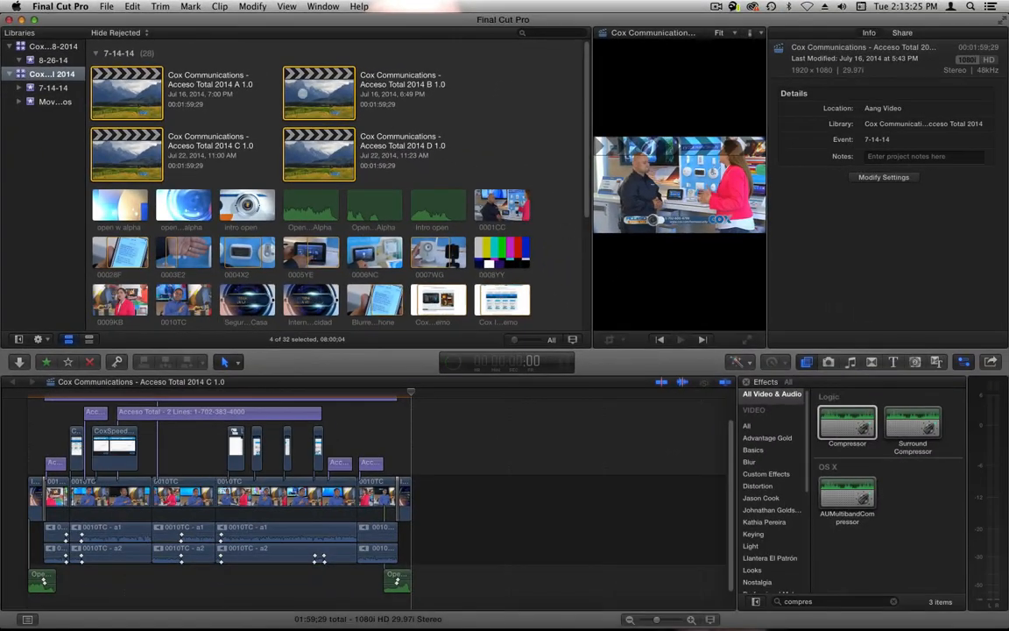
- Check the background tasks, then compare the sizes of the original and archive Cox libraries in Finder
{"action": "left_click", "coordinate": [452, 361]}
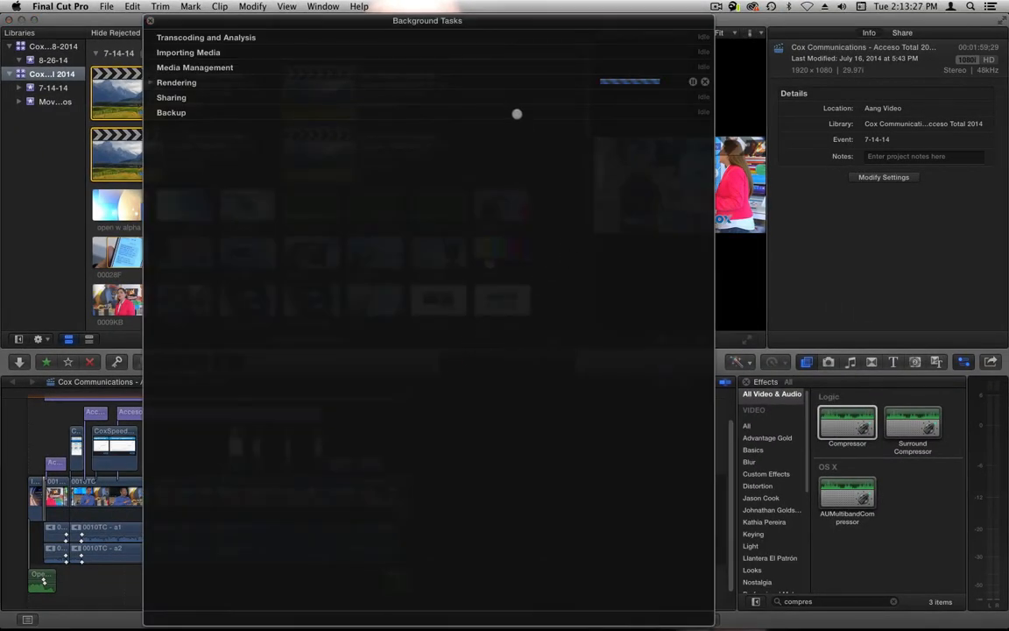
{"action": "key", "text": "super+Tab"}
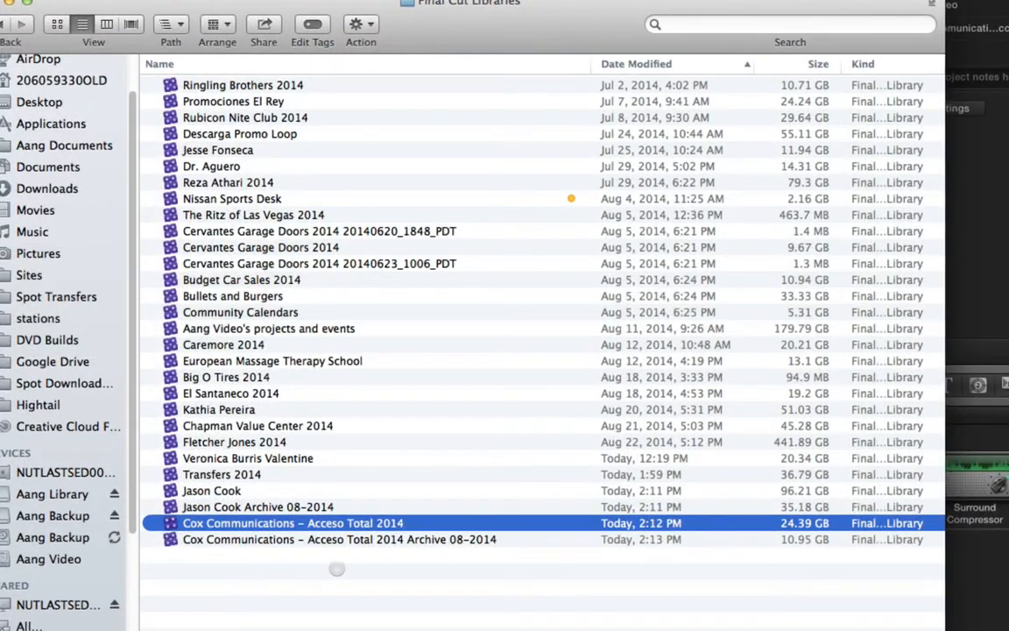
{"action": "left_click", "coordinate": [337, 568]}
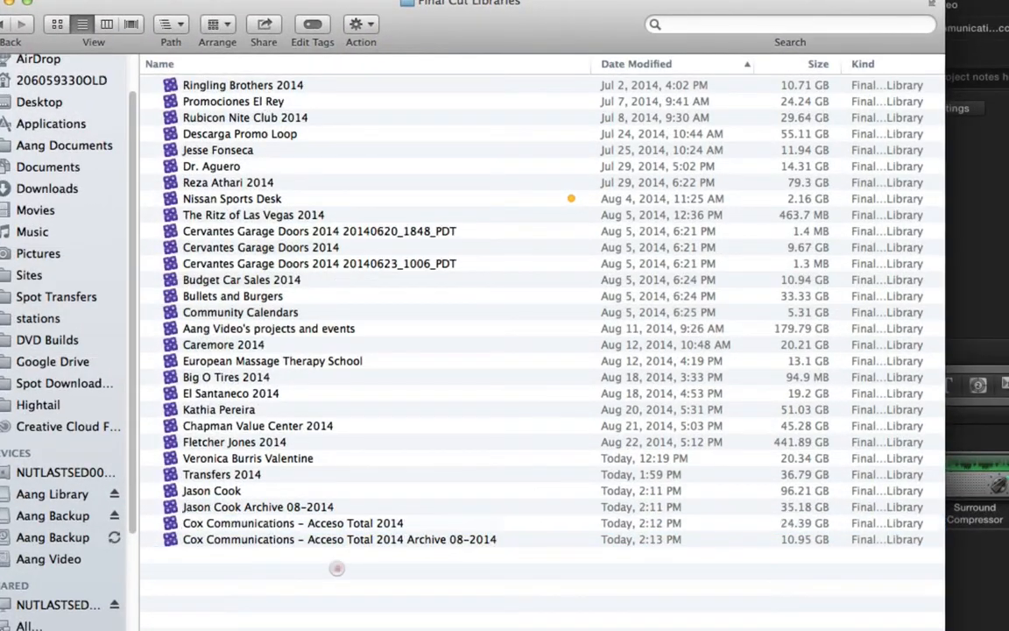
{"action": "left_click", "coordinate": [537, 539]}
{"action": "left_click", "coordinate": [646, 523]}
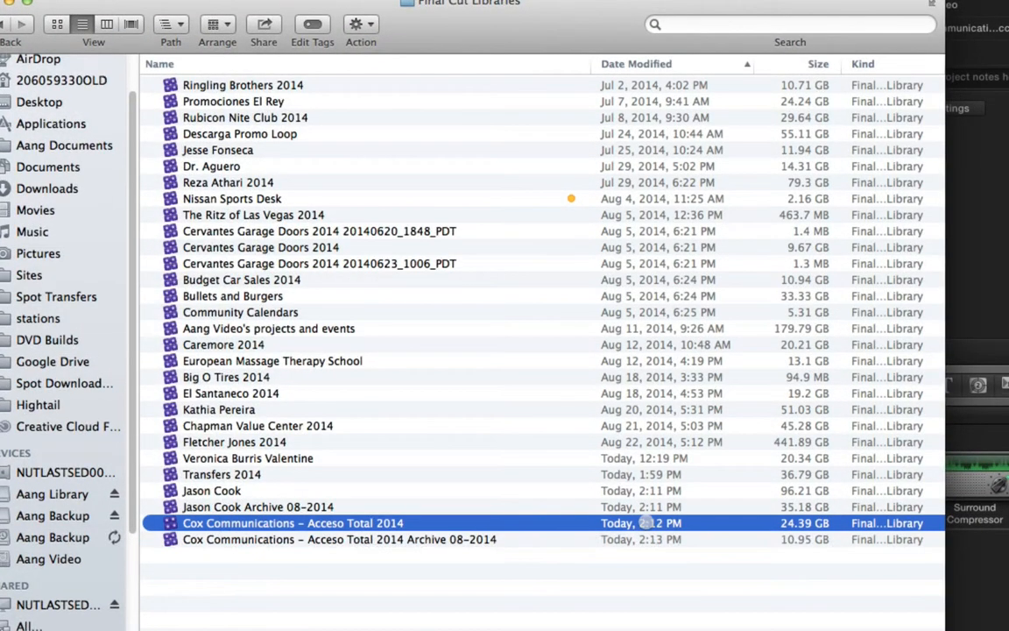
{"action": "left_click", "coordinate": [629, 540]}
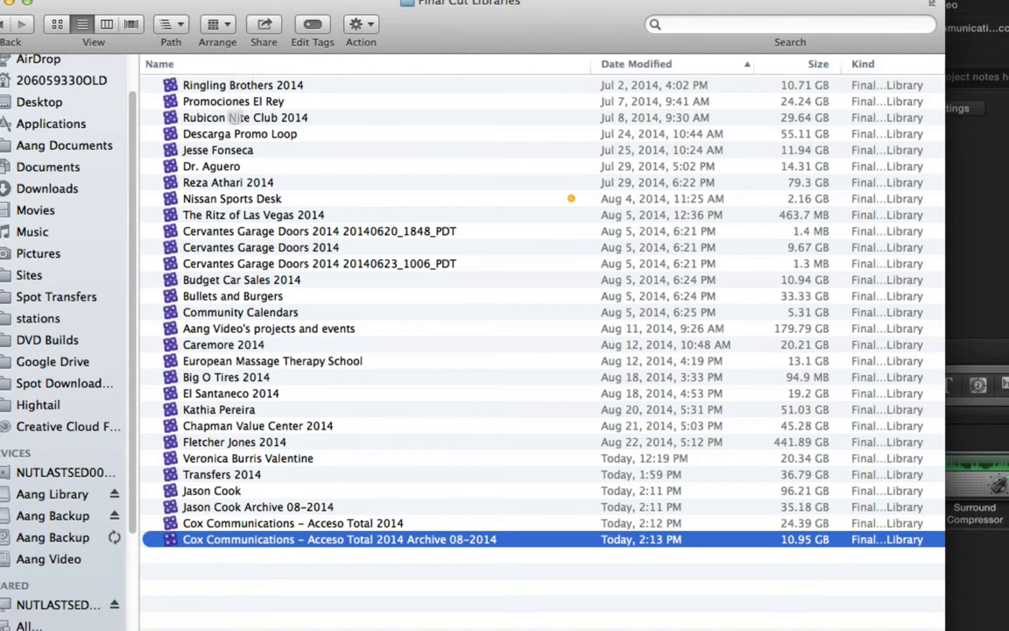
- Open the Rubicon Nite Club 2014 library in Final Cut Pro and accept updating it to this version
{"action": "left_click", "coordinate": [235, 118]}
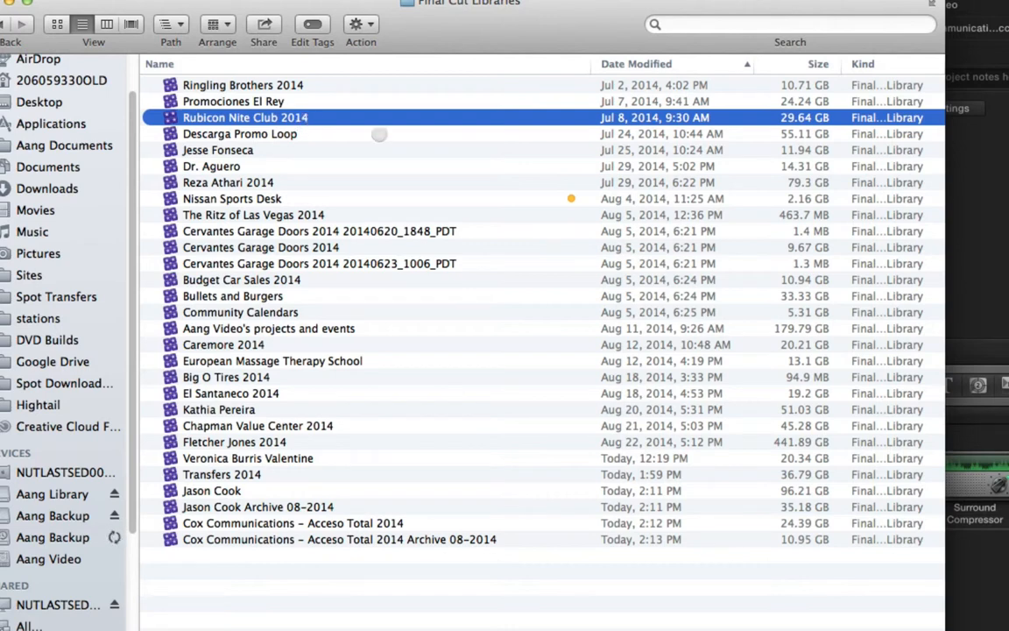
{"action": "double_click", "coordinate": [273, 114]}
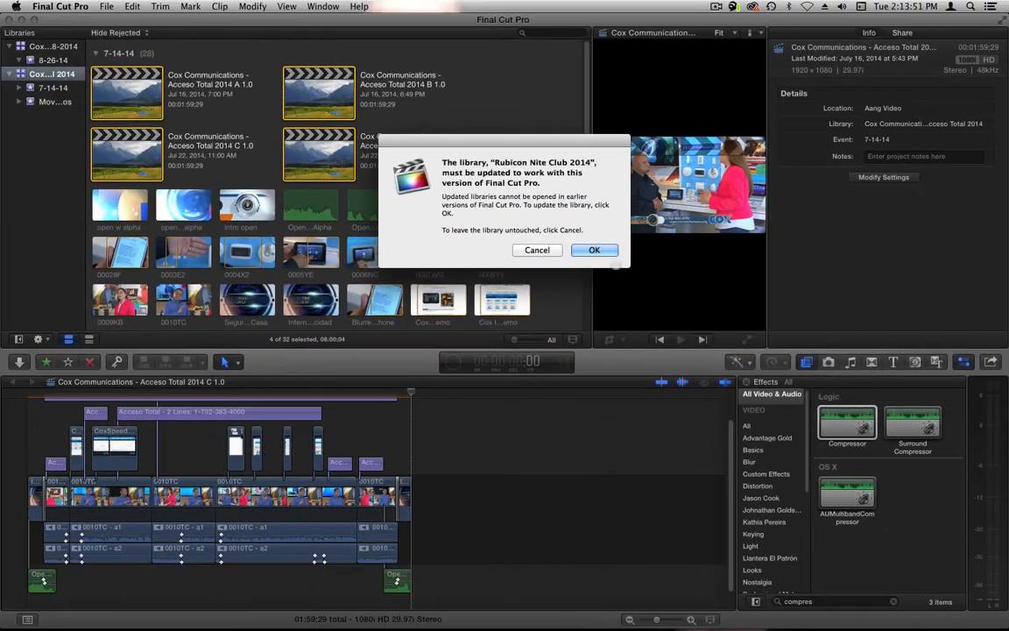
{"action": "left_click", "coordinate": [594, 248]}
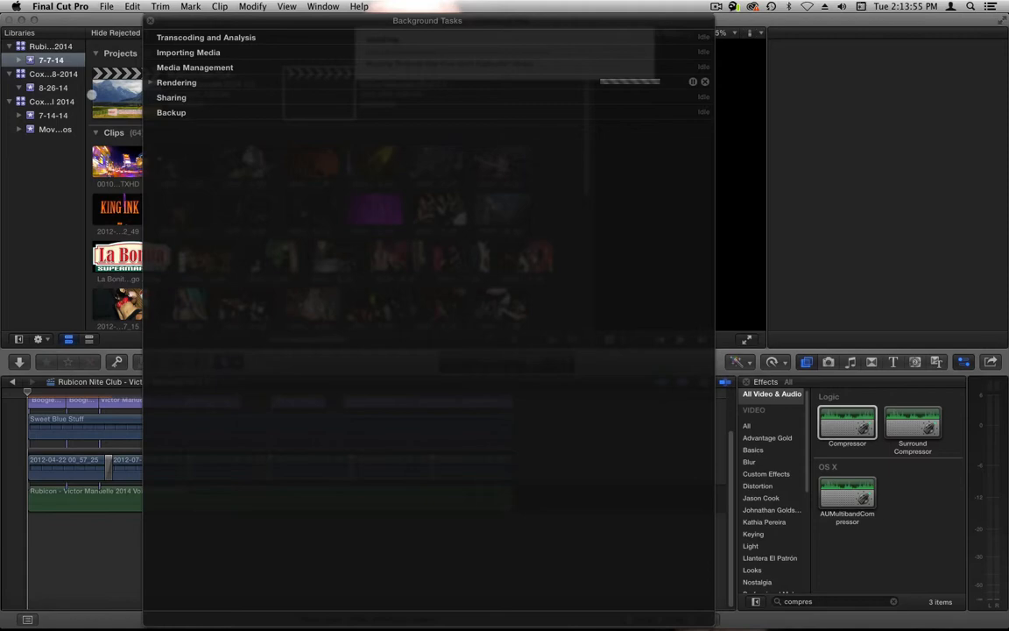
- Create a new library named "Rubicon Nite Club 2014 Archive 08-2014" in the Final Cut Libraries folder
{"action": "left_click", "coordinate": [84, 13]}
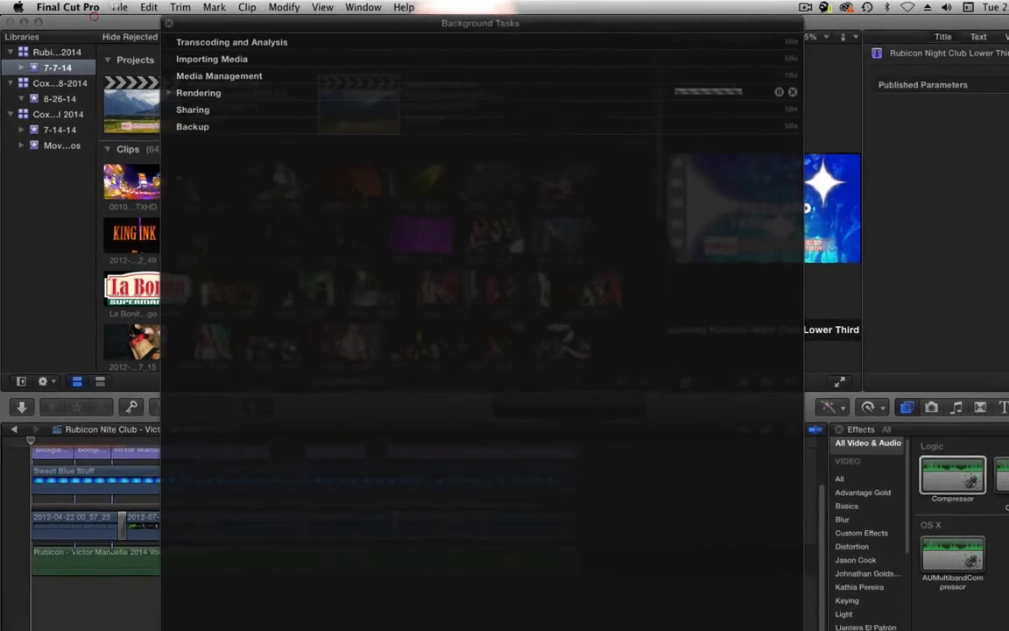
{"action": "left_click", "coordinate": [118, 7]}
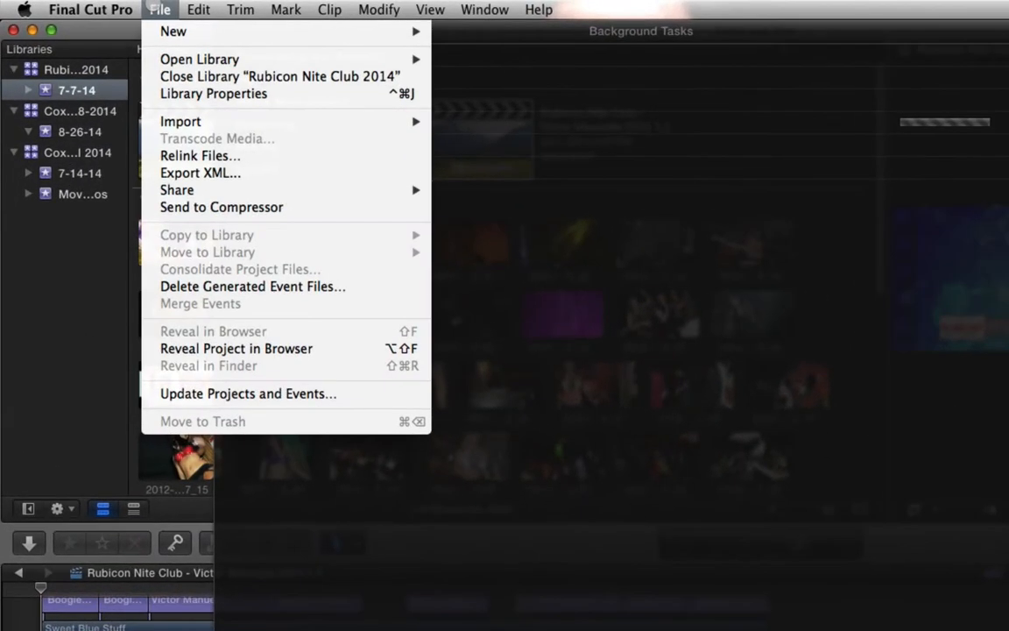
{"action": "mouse_move", "coordinate": [175, 30]}
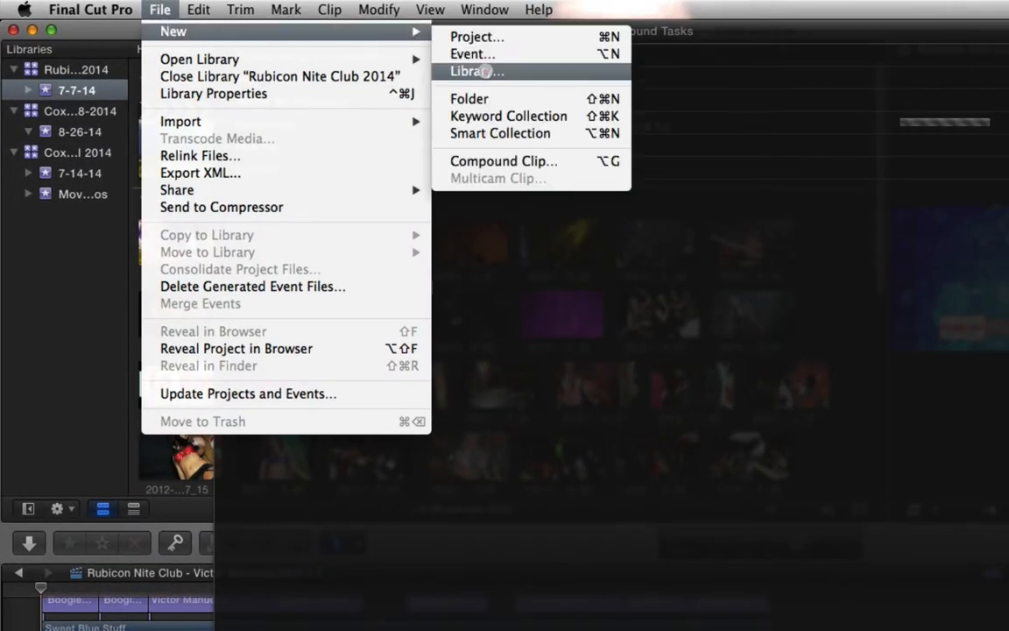
{"action": "left_click", "coordinate": [480, 70]}
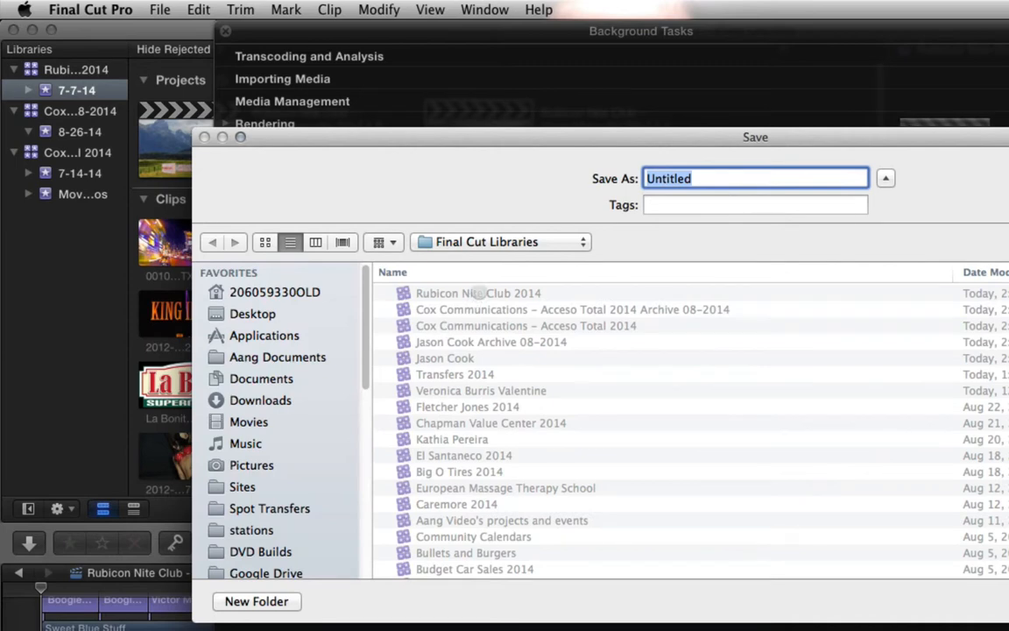
{"action": "left_click", "coordinate": [480, 293]}
{"action": "left_click", "coordinate": [800, 181]}
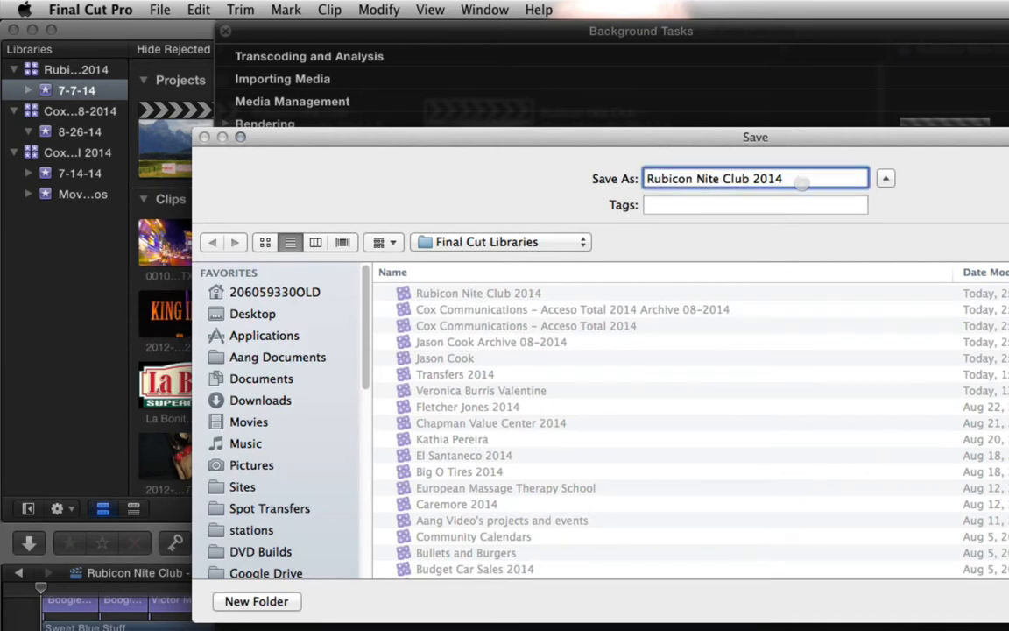
{"action": "type", "text": "Achive"}
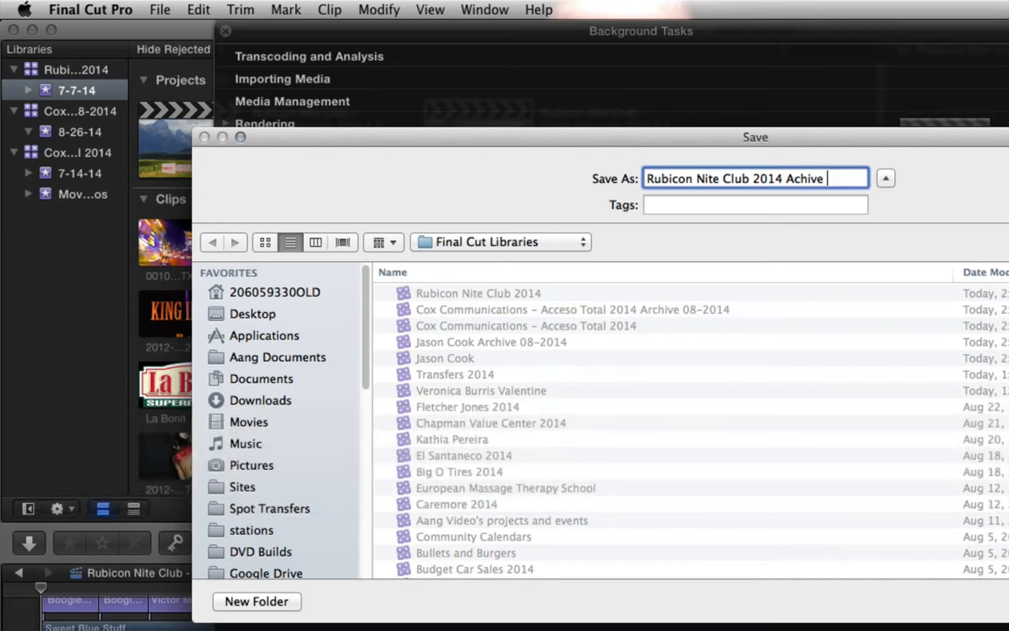
{"action": "key", "text": "BackSpace"}
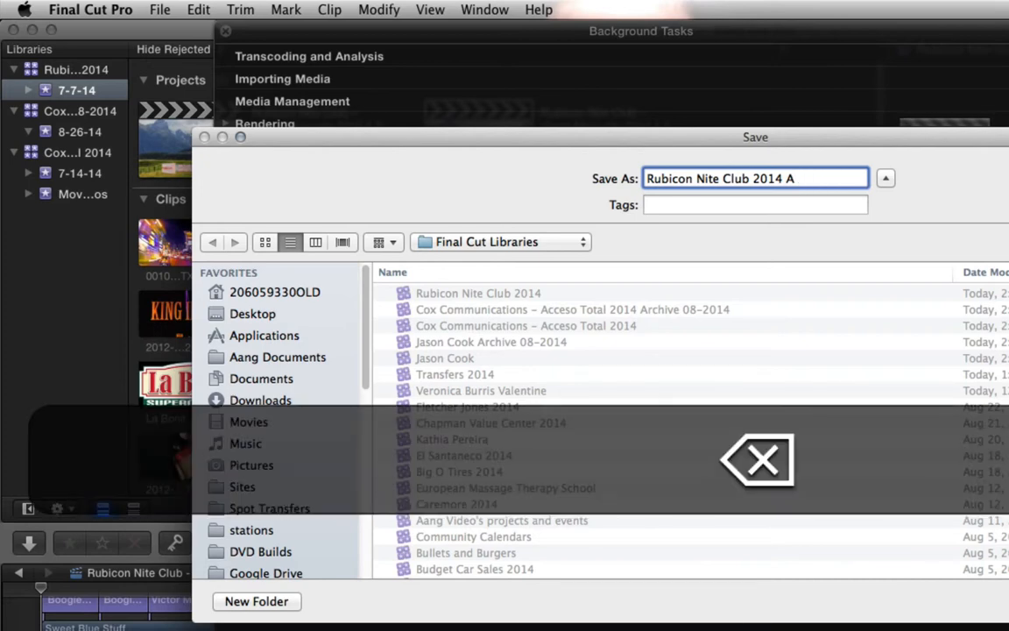
{"action": "type", "text": "rchive "}
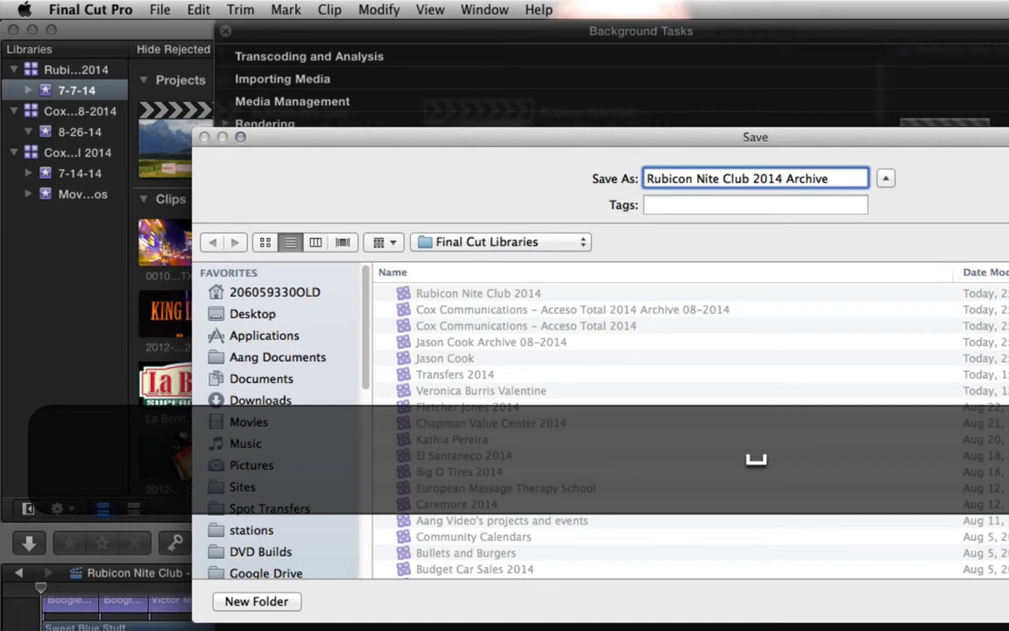
{"action": "type", "text": "08-2014"}
{"action": "key", "text": "Return"}
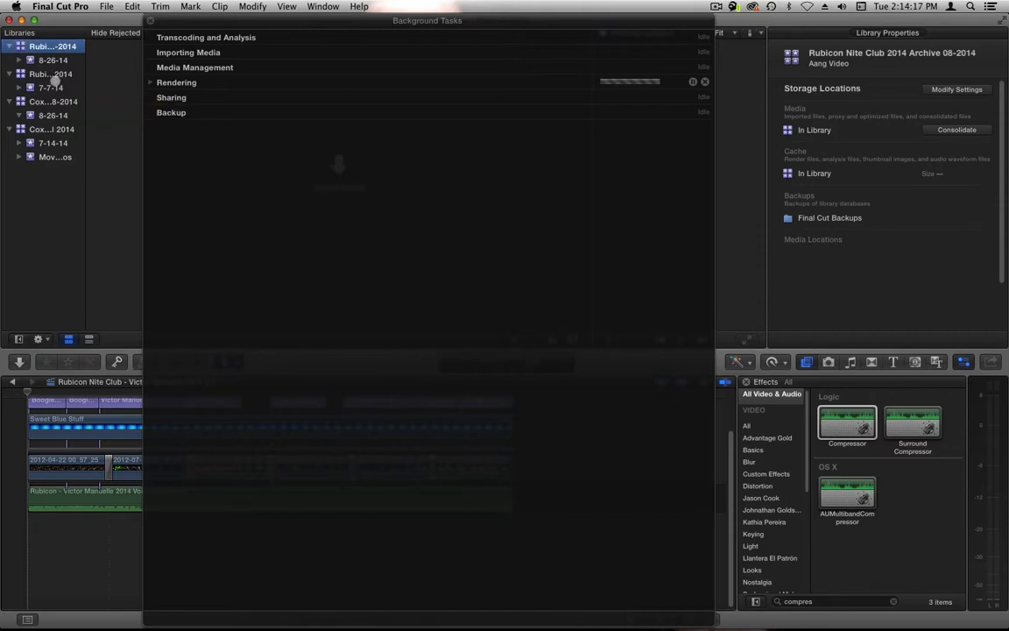
- Copy both Victor Manuelle 2014 projects, 1.0 and 1.1, from the original Rubicon library into its archive library, including optimized media
{"action": "left_click", "coordinate": [50, 74]}
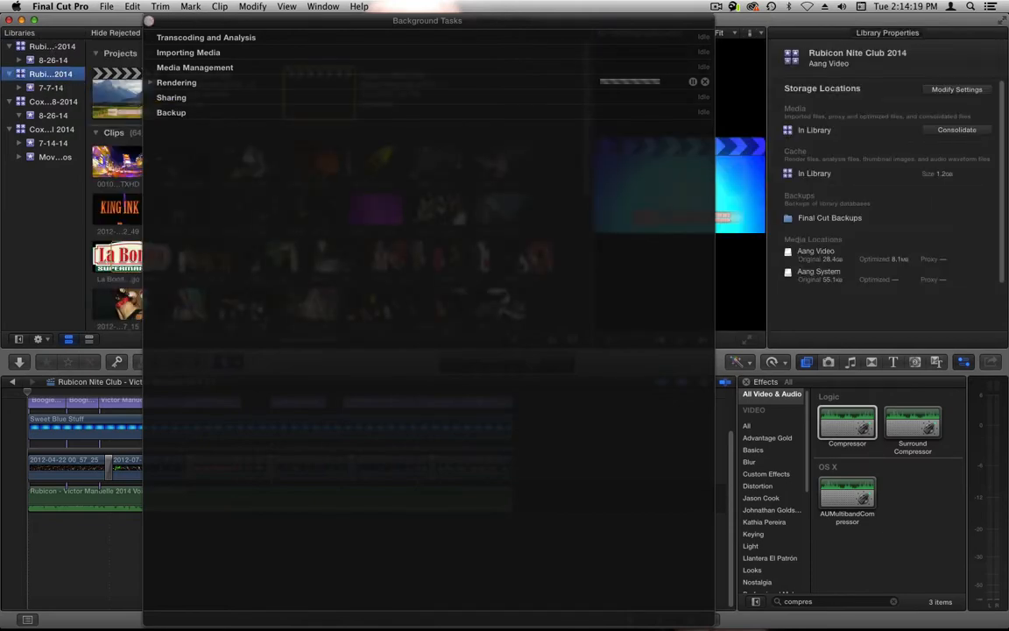
{"action": "left_click", "coordinate": [150, 19]}
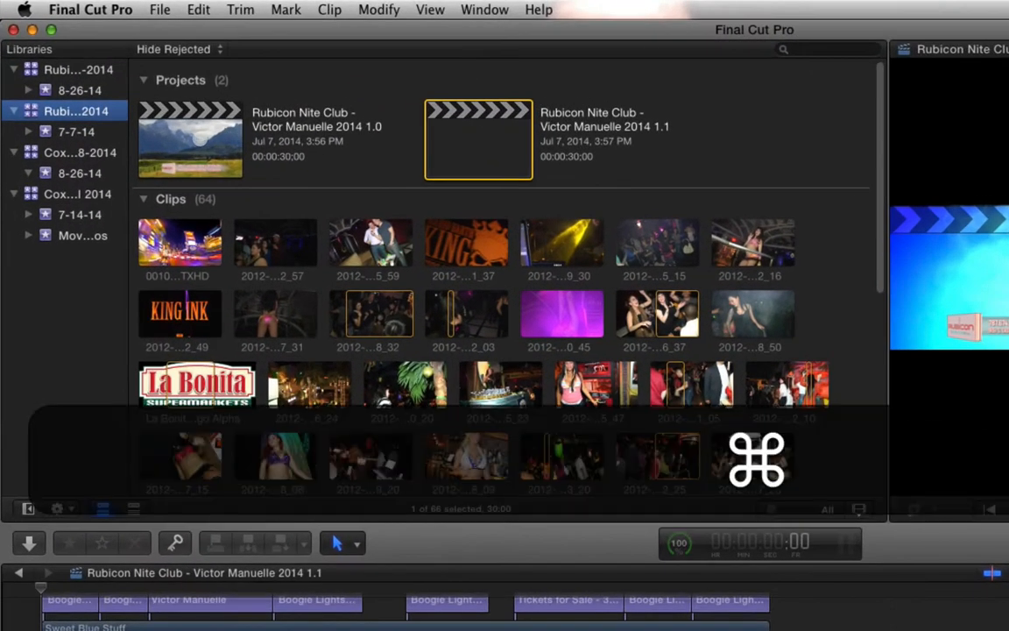
{"action": "left_click", "coordinate": [177, 133], "text": "super"}
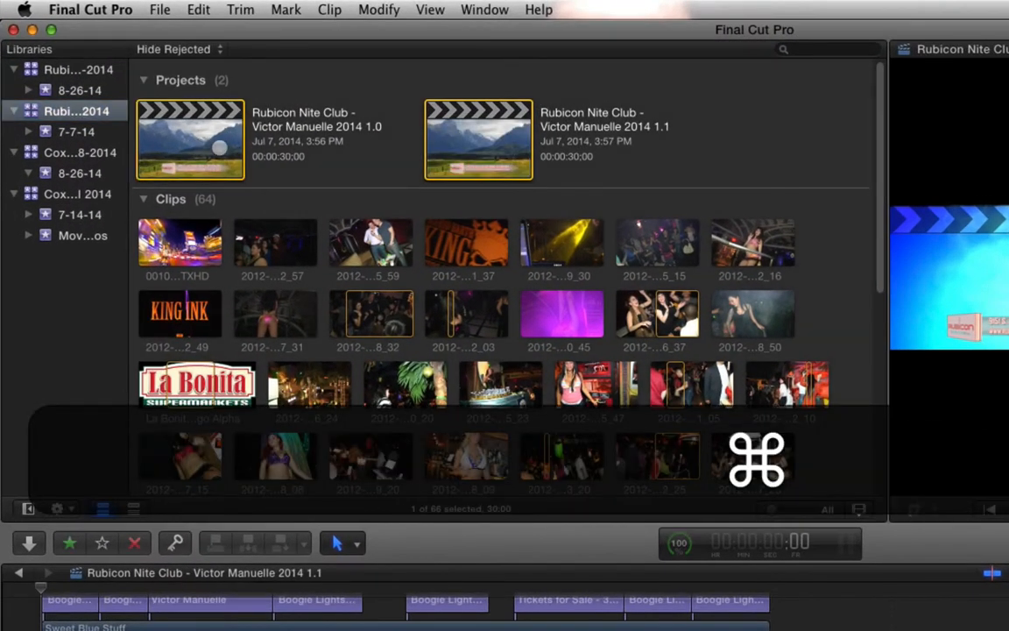
{"action": "scroll", "coordinate": [215, 162], "scroll_direction": "down", "scroll_amount": 10}
{"action": "scroll", "coordinate": [228, 153], "scroll_direction": "up", "scroll_amount": 8}
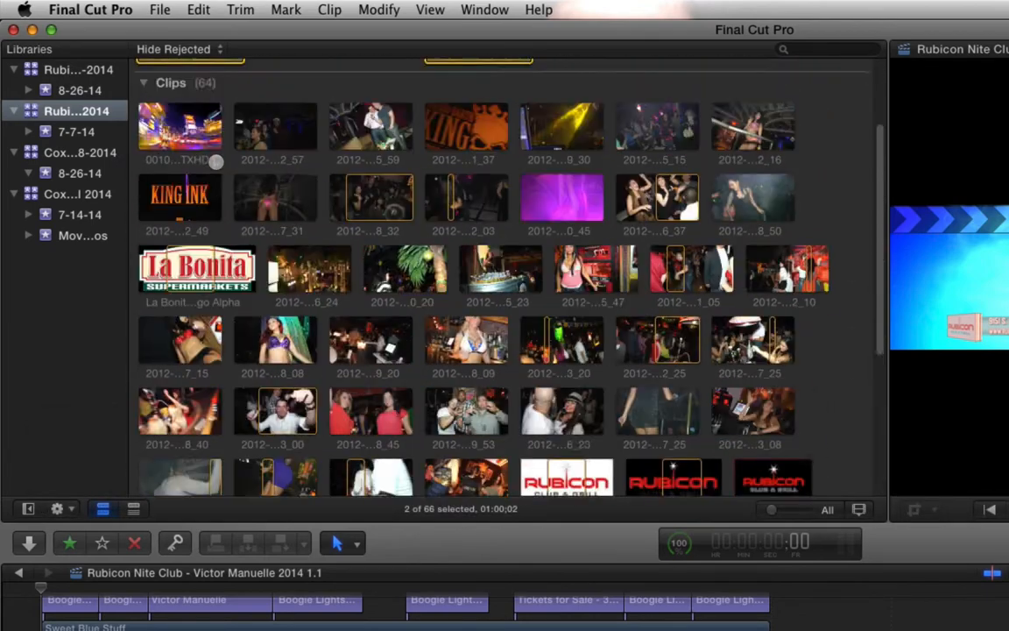
{"action": "left_click_drag", "start_coordinate": [184, 91], "coordinate": [84, 74]}
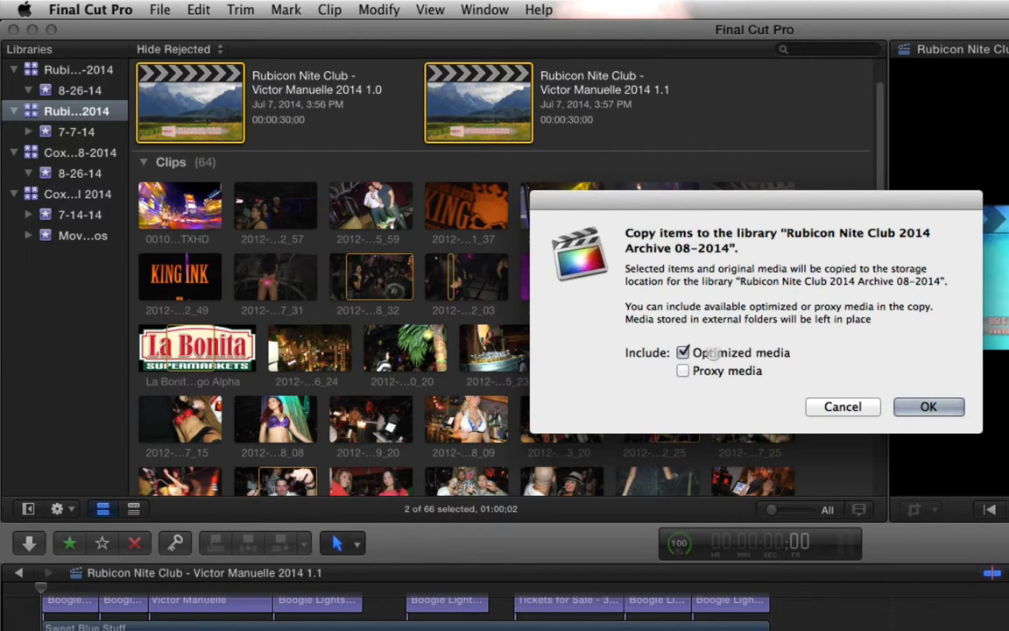
{"action": "left_click", "coordinate": [931, 406]}
- Compare the sizes of the original and archive Rubicon Nite Club libraries in Finder, and return to Final Cut Pro
{"action": "key", "text": "super+Tab"}
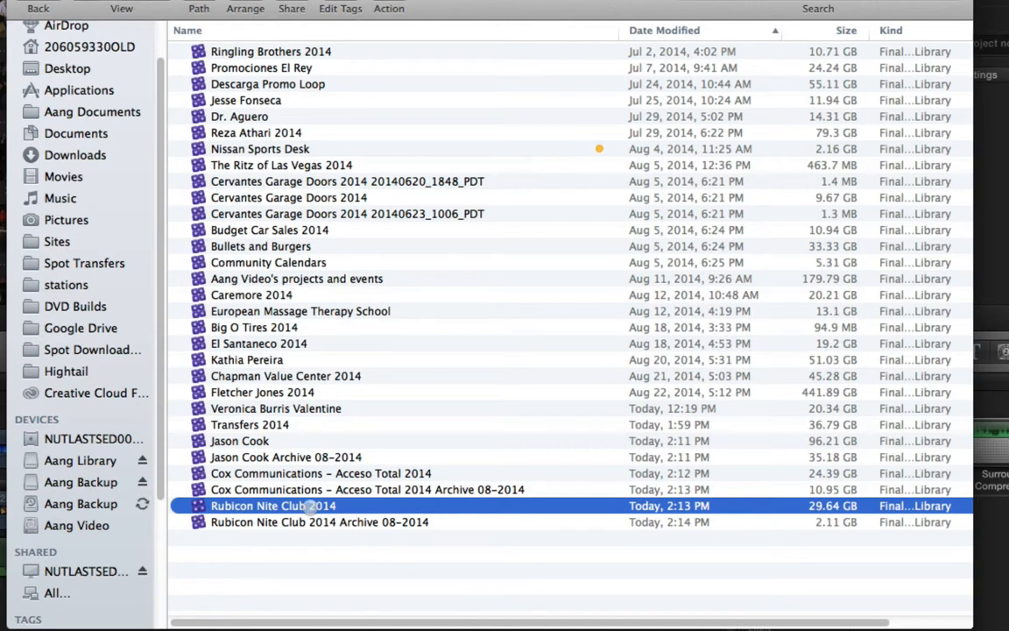
{"action": "left_click", "coordinate": [313, 523]}
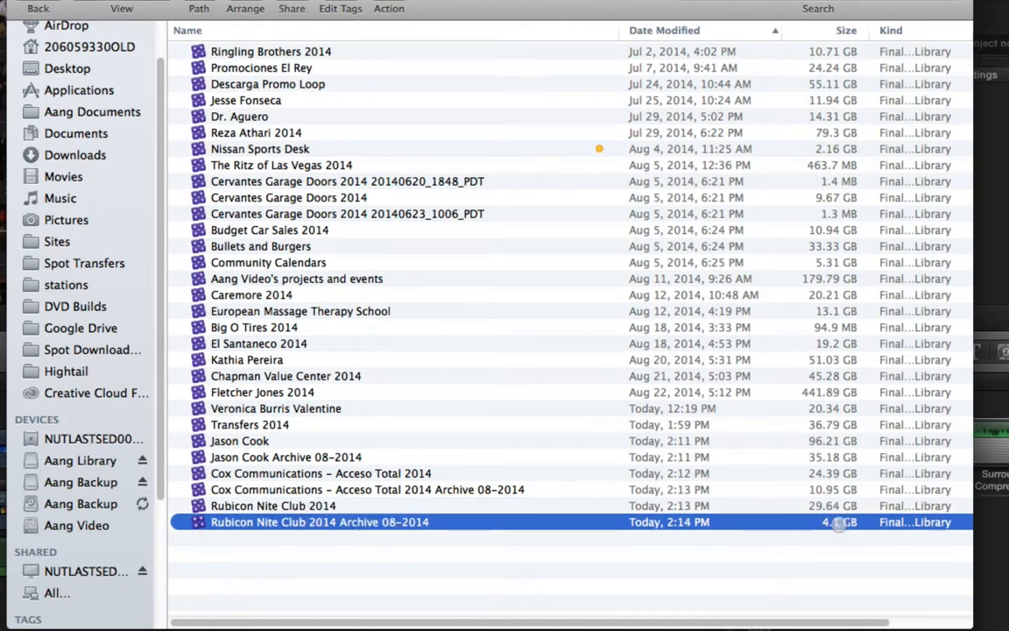
{"action": "left_click", "coordinate": [817, 508]}
{"action": "left_click", "coordinate": [817, 521]}
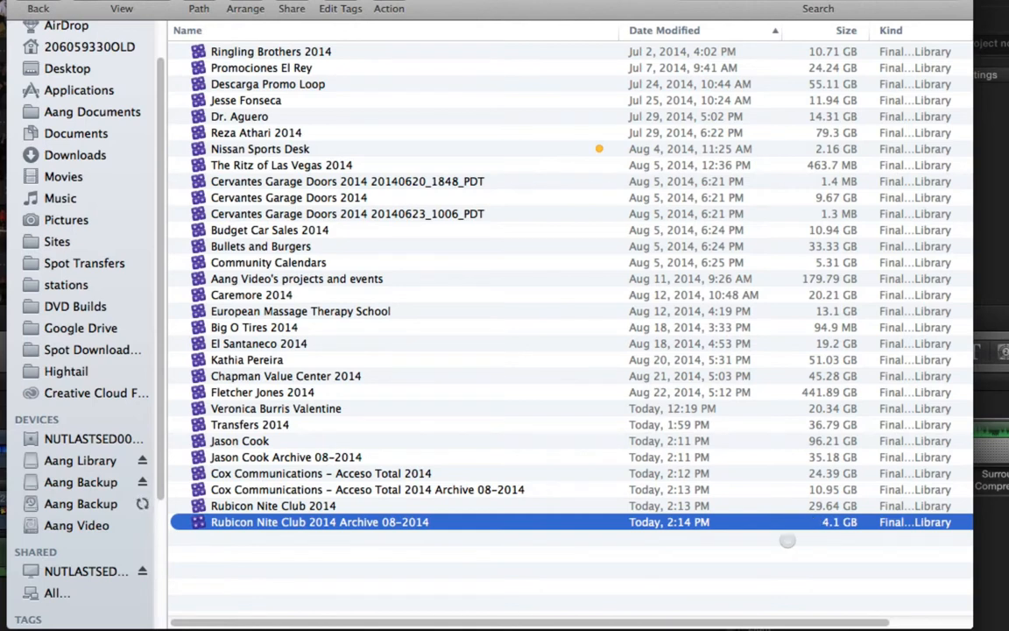
{"action": "left_click", "coordinate": [847, 506]}
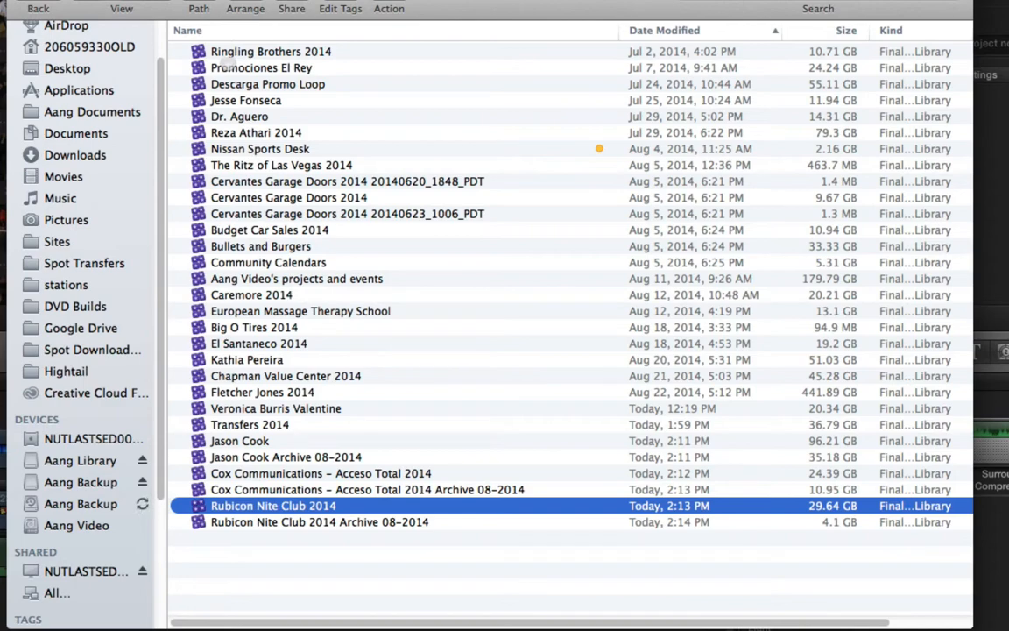
{"action": "left_click", "coordinate": [263, 523]}
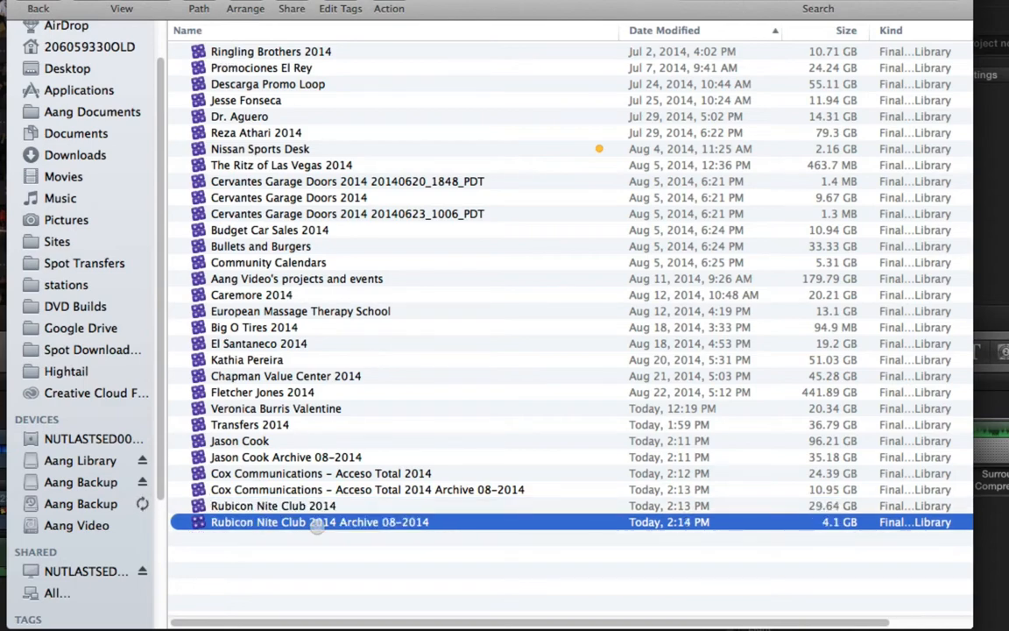
{"action": "key", "text": "super+Tab"}
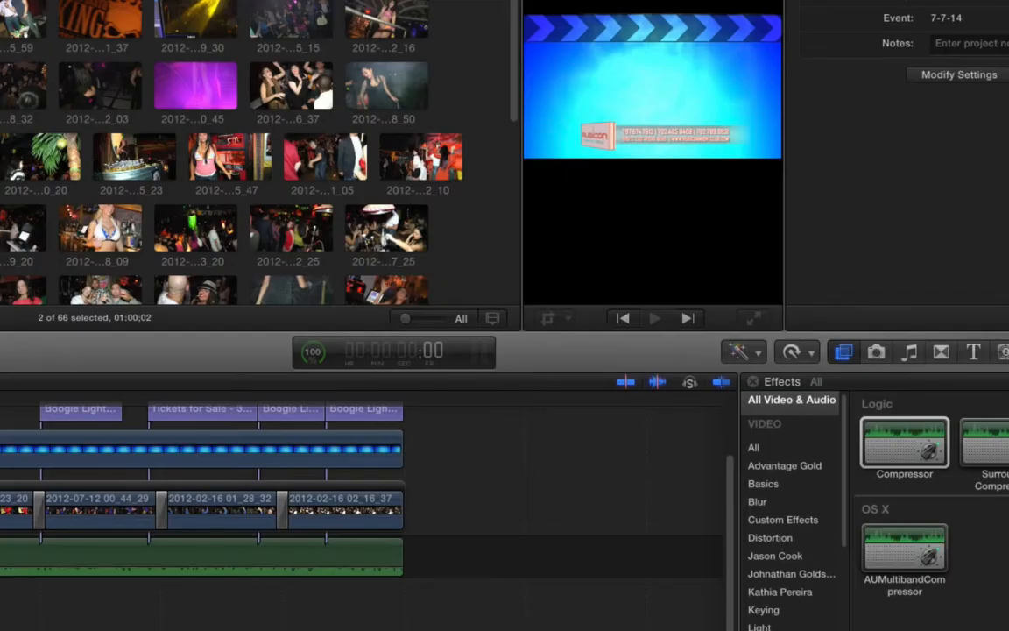
- Open the Promociones El Rey library from Finder, accept its update, and select the Friday Latin Night 2014 project
{"action": "key", "text": "super"}
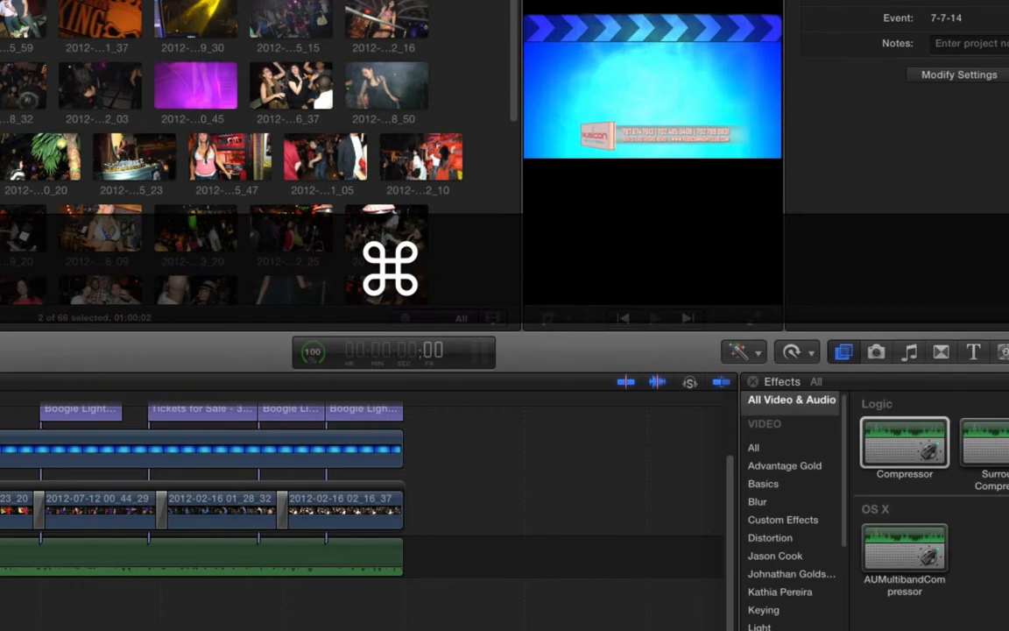
{"action": "key", "text": "super+Tab"}
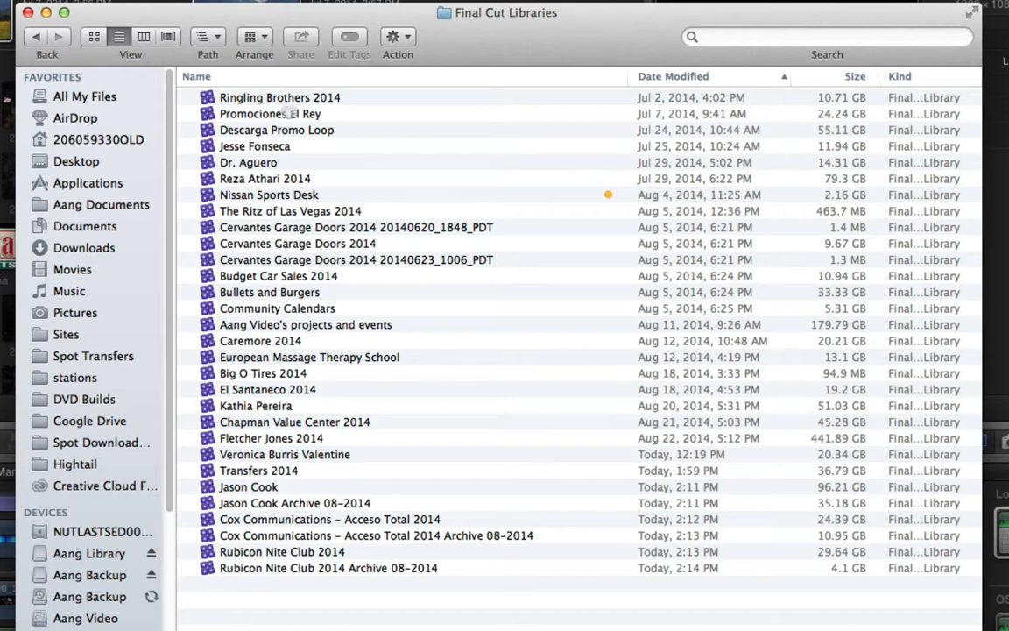
{"action": "left_click", "coordinate": [294, 114]}
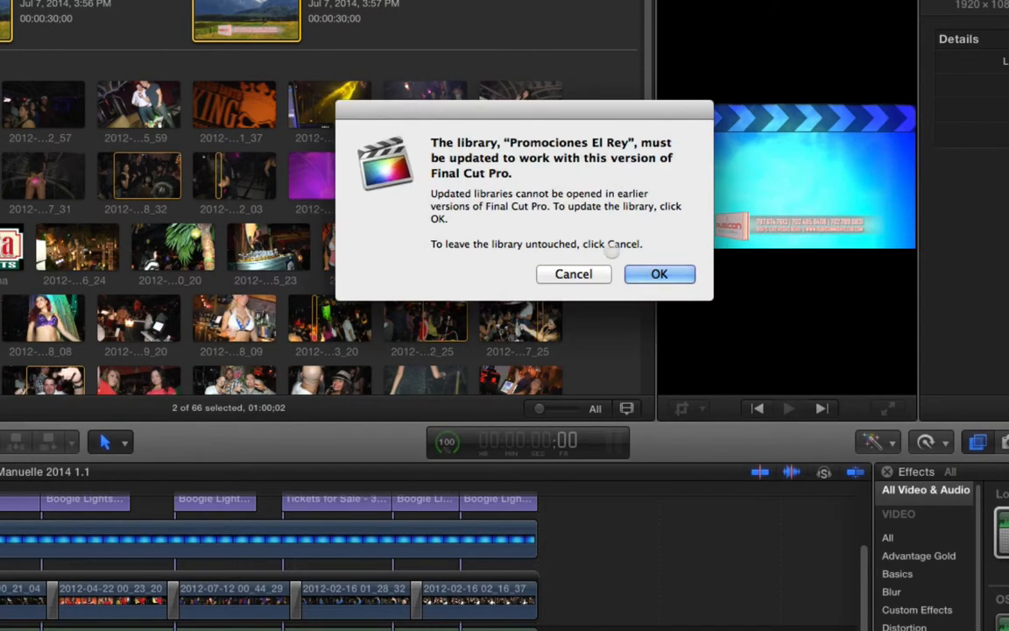
{"action": "left_click", "coordinate": [656, 274]}
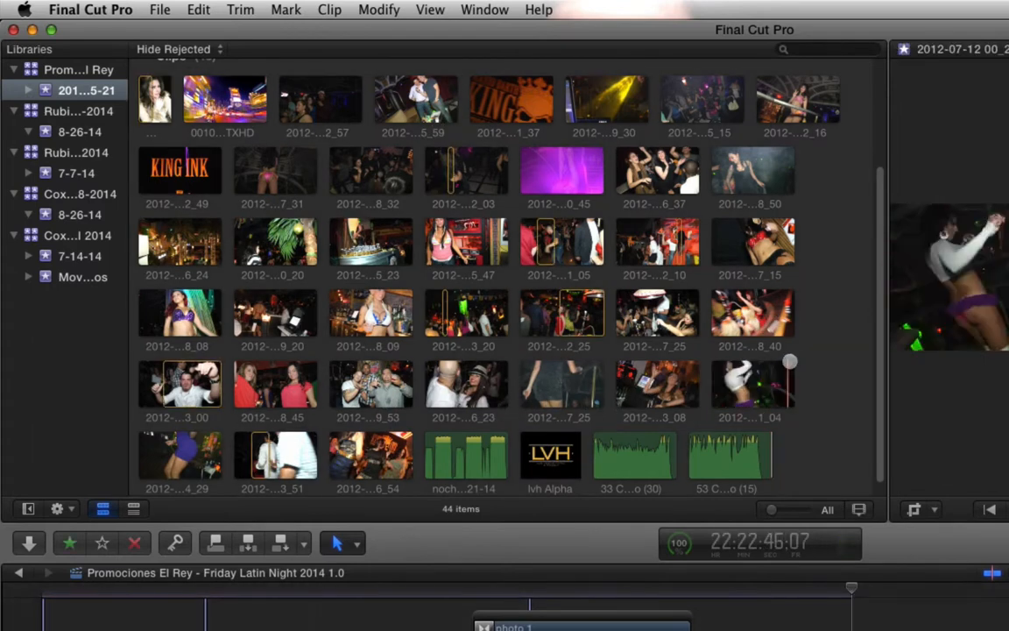
{"action": "scroll", "coordinate": [816, 360], "scroll_direction": "up", "scroll_amount": 5}
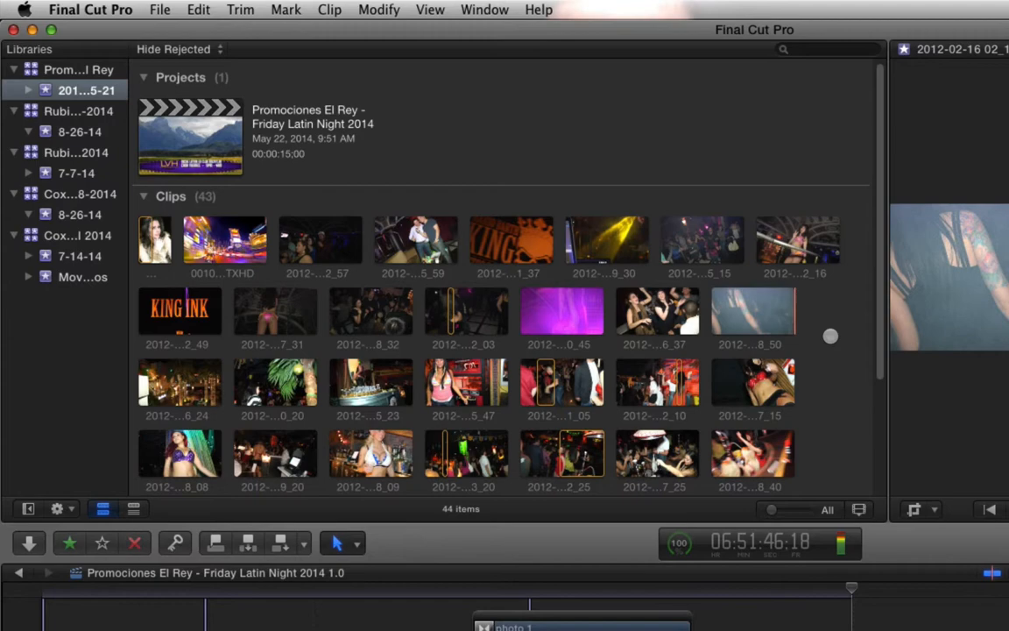
{"action": "scroll", "coordinate": [836, 366], "scroll_direction": "down", "scroll_amount": 5}
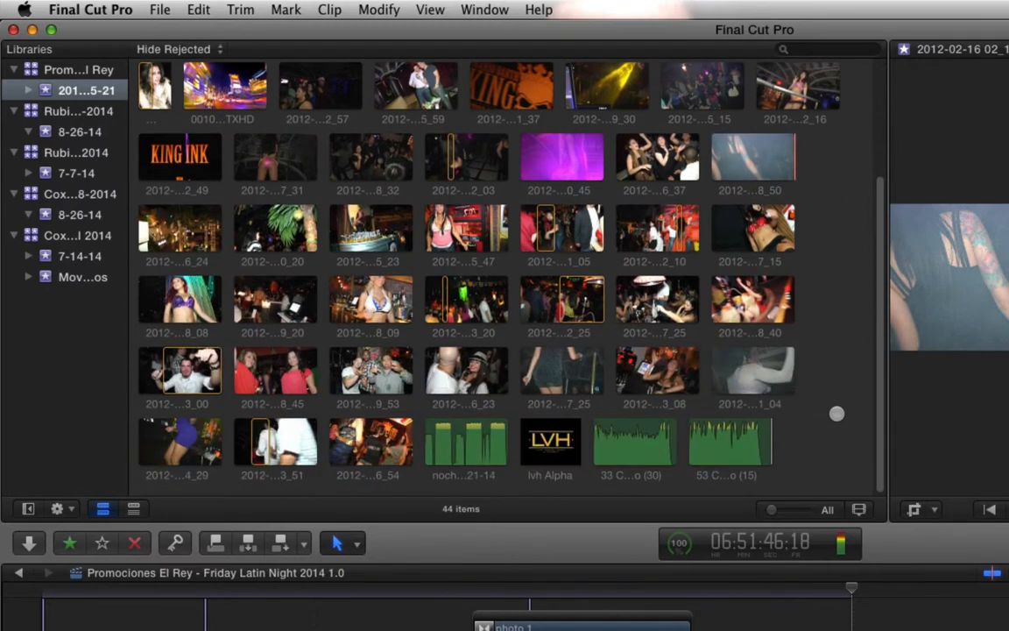
{"action": "scroll", "coordinate": [840, 413], "scroll_direction": "up", "scroll_amount": 5}
{"action": "left_click", "coordinate": [186, 136]}
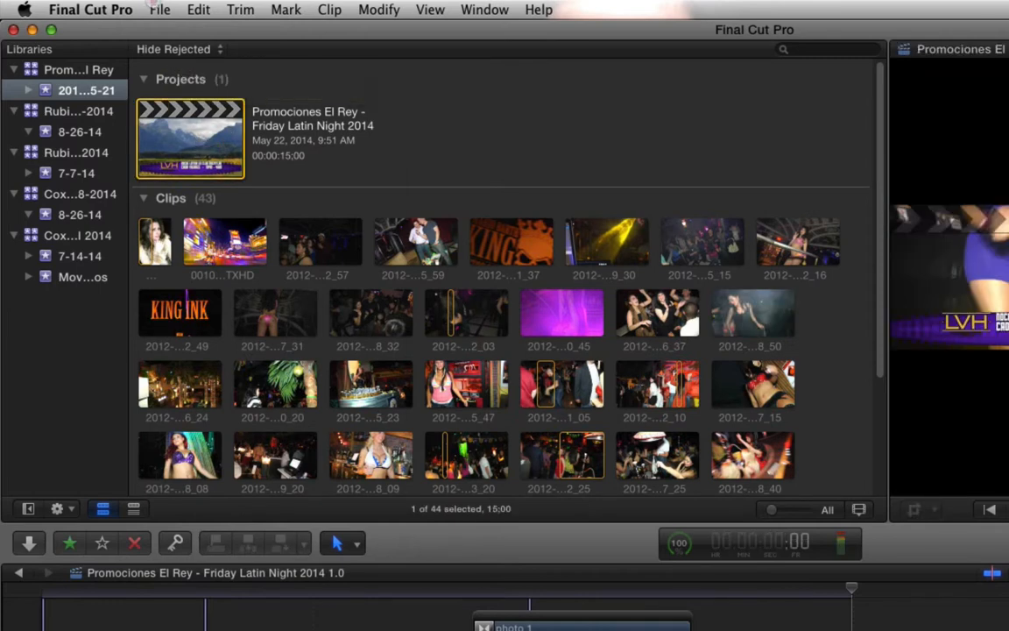
- Create a new library named "Promociones El Rey Archive 08-2014" in the Final Cut Libraries folder
{"action": "left_click", "coordinate": [159, 10]}
{"action": "mouse_move", "coordinate": [179, 33]}
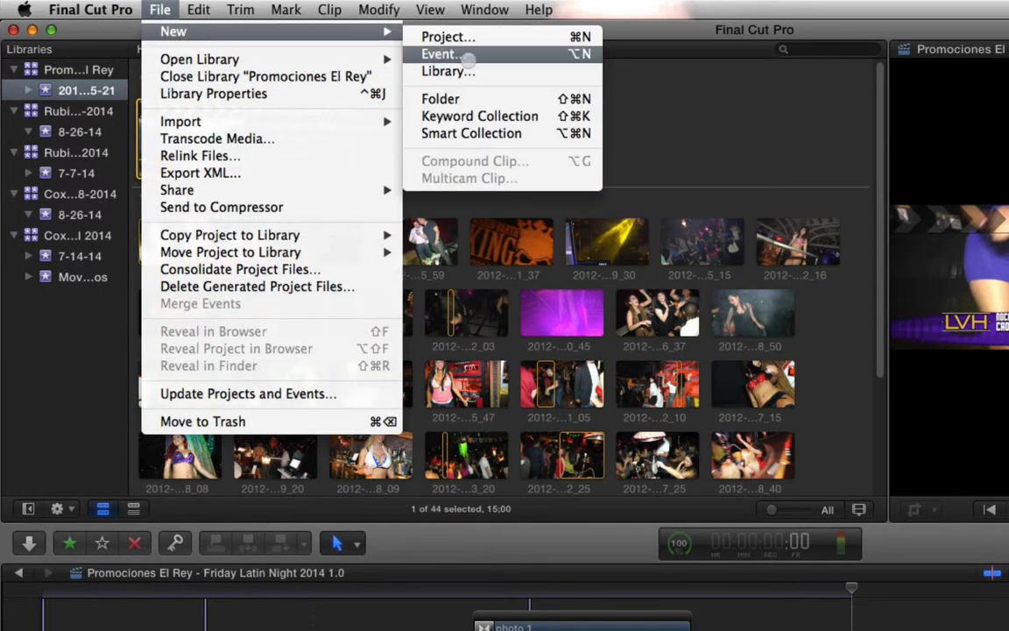
{"action": "left_click", "coordinate": [501, 70]}
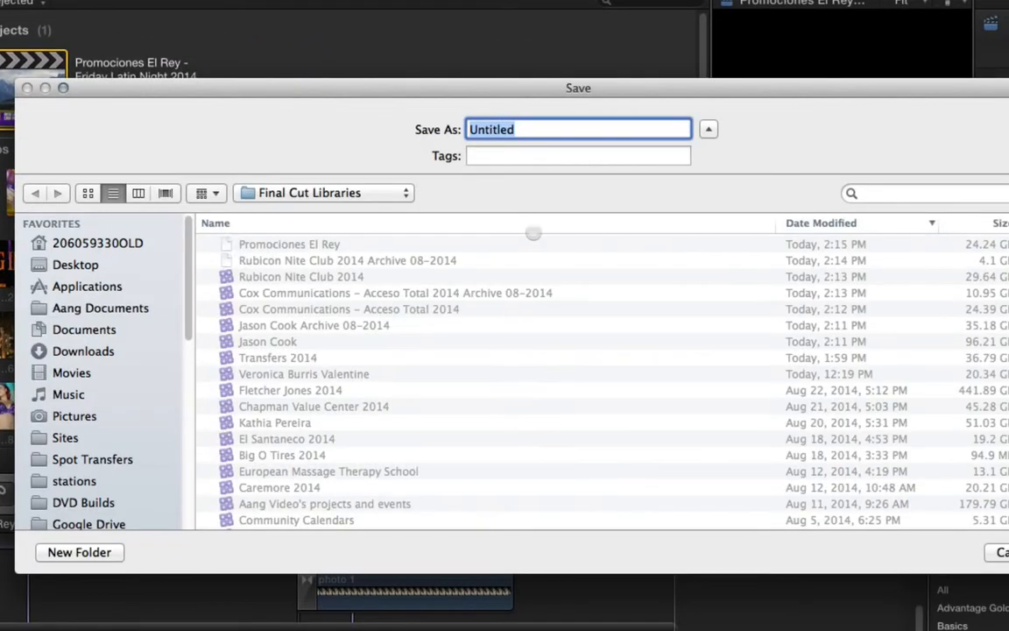
{"action": "left_click", "coordinate": [254, 240]}
{"action": "left_click", "coordinate": [631, 131]}
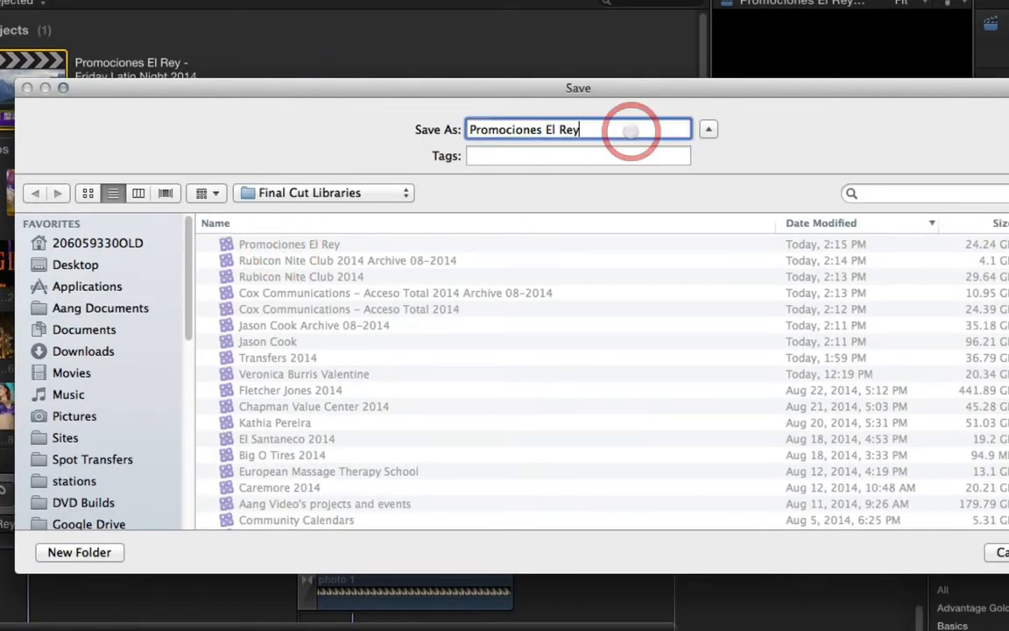
{"action": "type", "text": "Archive 08-2"}
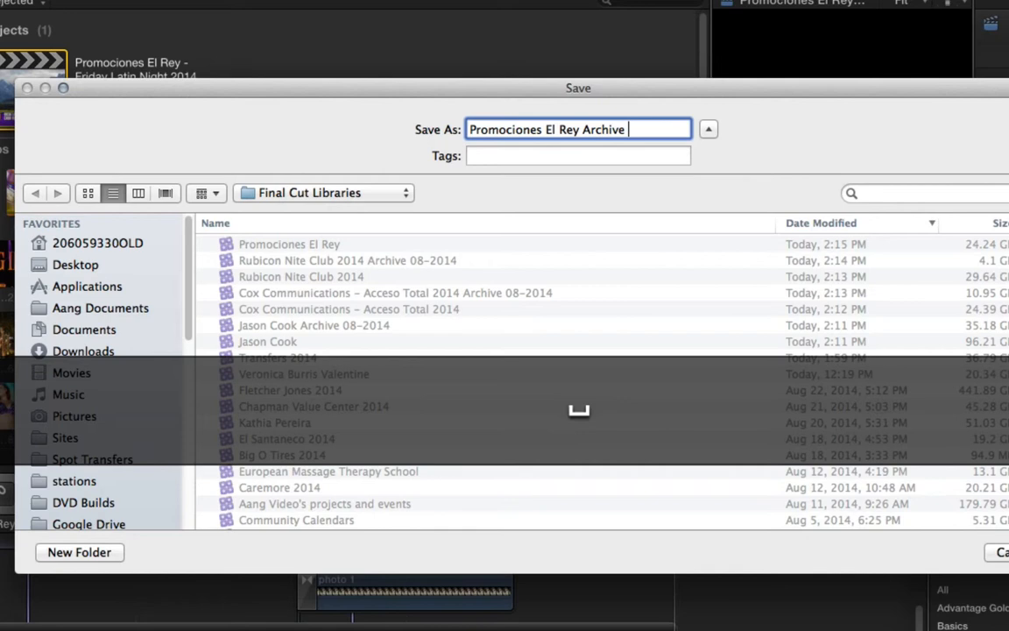
{"action": "type", "text": "014"}
{"action": "key", "text": "Return"}
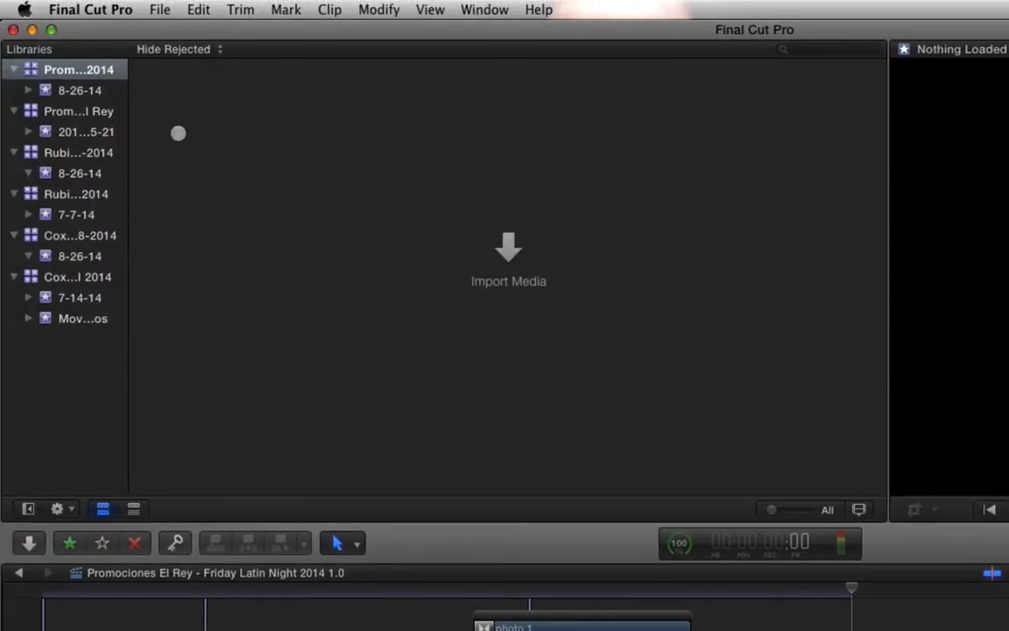
- Copy the Friday Latin Night 2014 project into the Promociones El Rey archive library with optimized media, and open its 8-26-14 event
{"action": "left_click", "coordinate": [79, 131]}
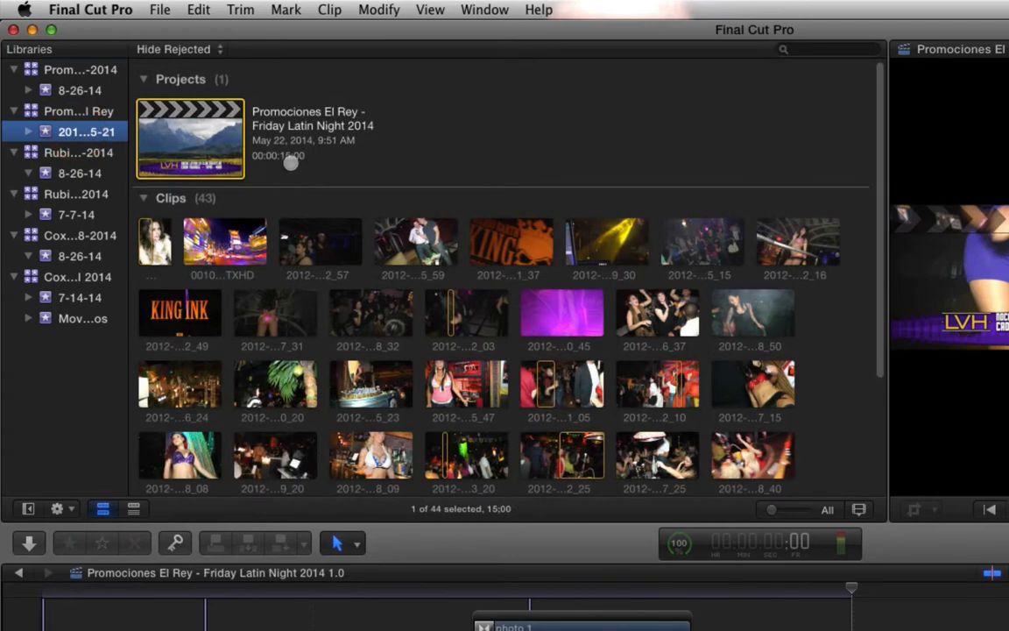
{"action": "left_click_drag", "start_coordinate": [214, 150], "coordinate": [79, 74]}
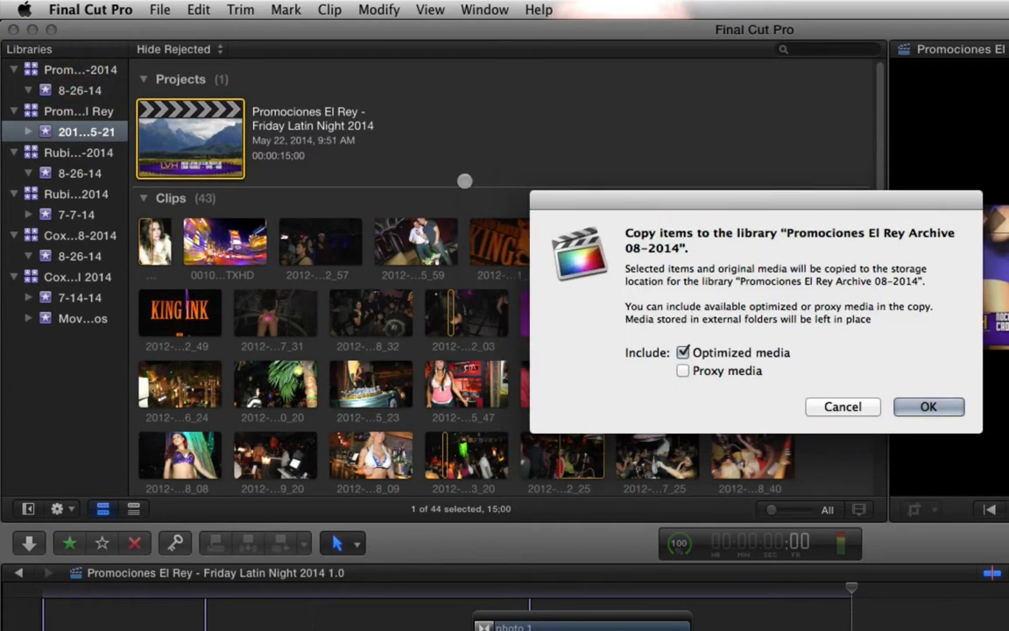
{"action": "left_click", "coordinate": [927, 407]}
{"action": "left_click", "coordinate": [58, 86]}
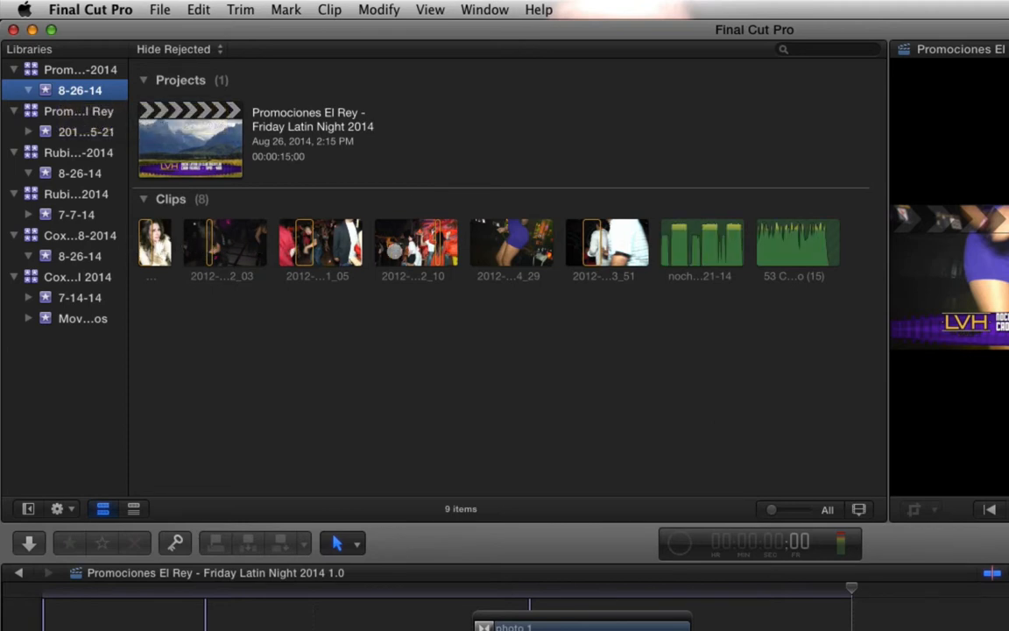
{"action": "left_click", "coordinate": [518, 345]}
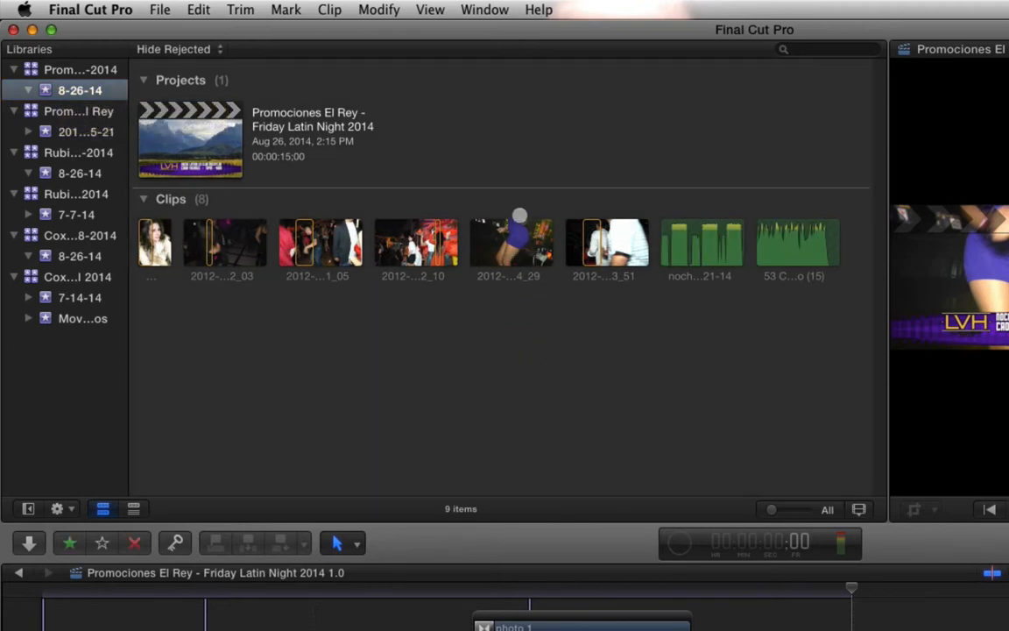
- Compare the sizes of the original and archive Promociones El Rey libraries in Finder, and check the background tasks in Final Cut Pro
{"action": "key", "text": "super+Tab"}
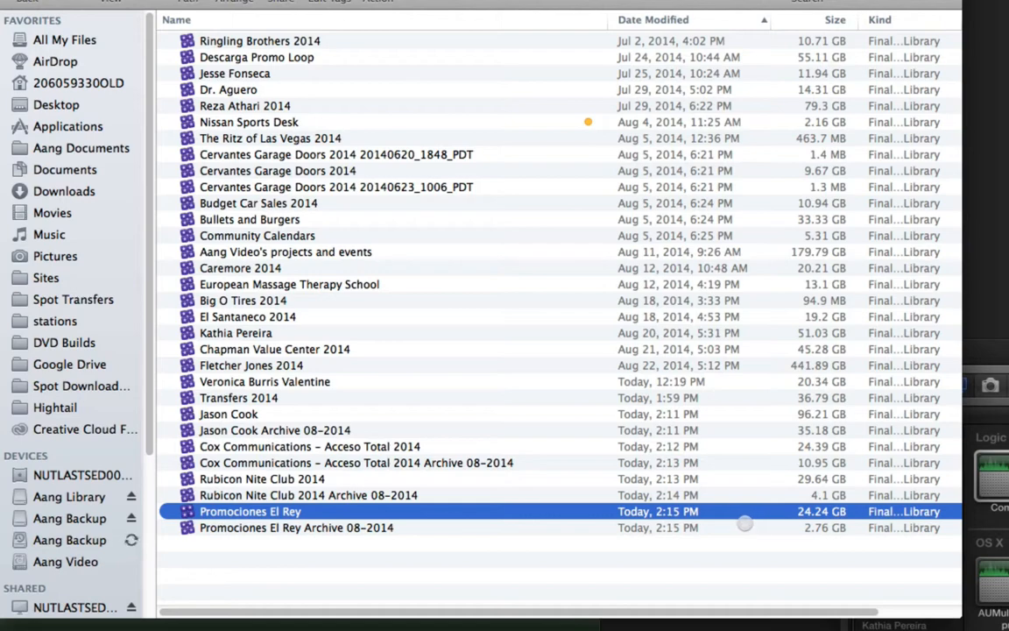
{"action": "left_click", "coordinate": [513, 559]}
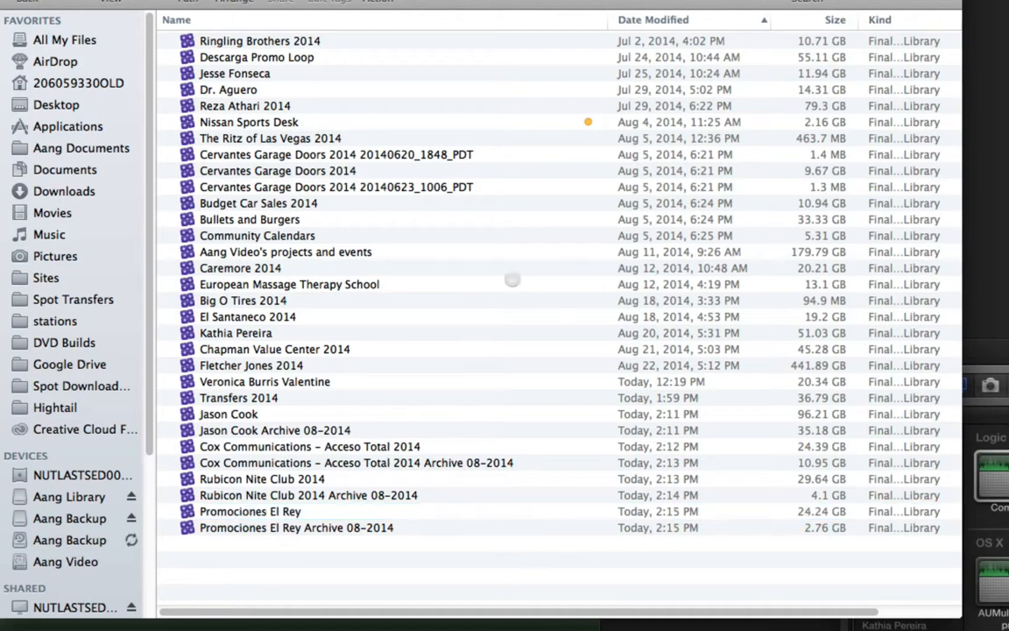
{"action": "key", "text": "super+w"}
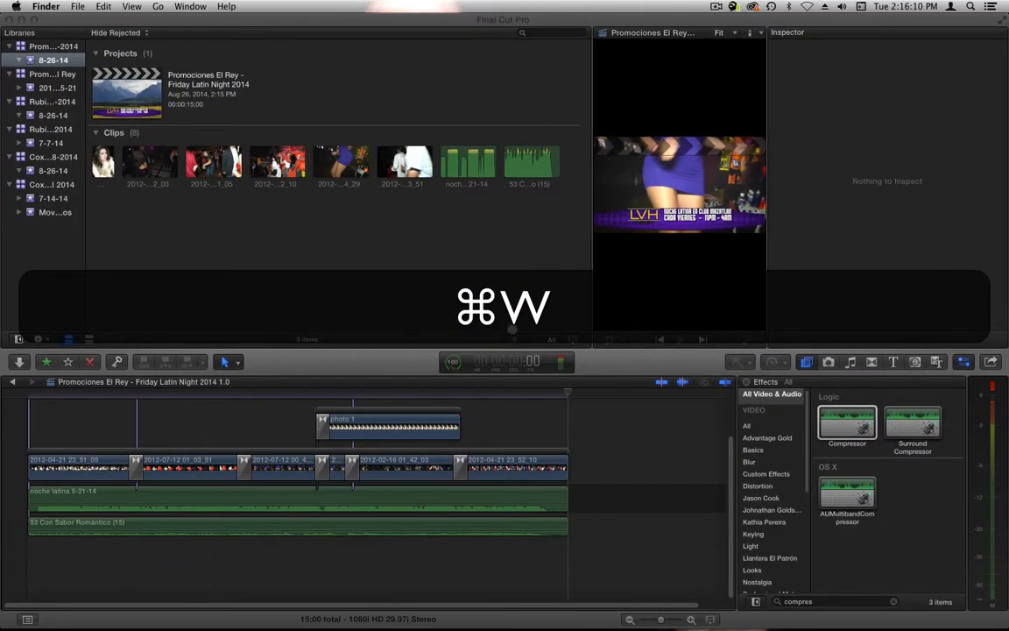
{"action": "left_click", "coordinate": [409, 330]}
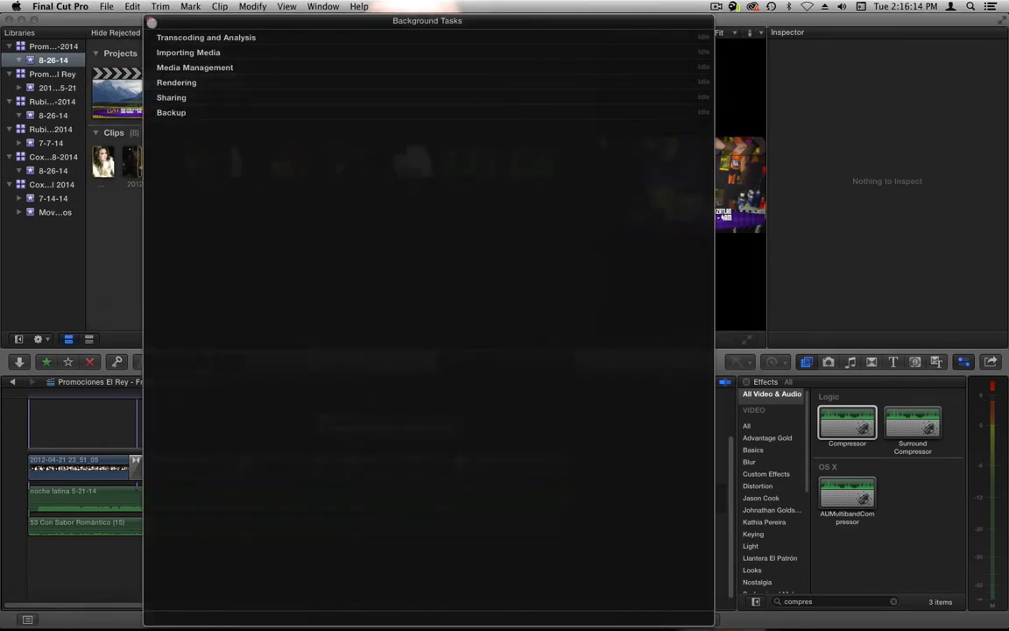
{"action": "left_click", "coordinate": [151, 21]}
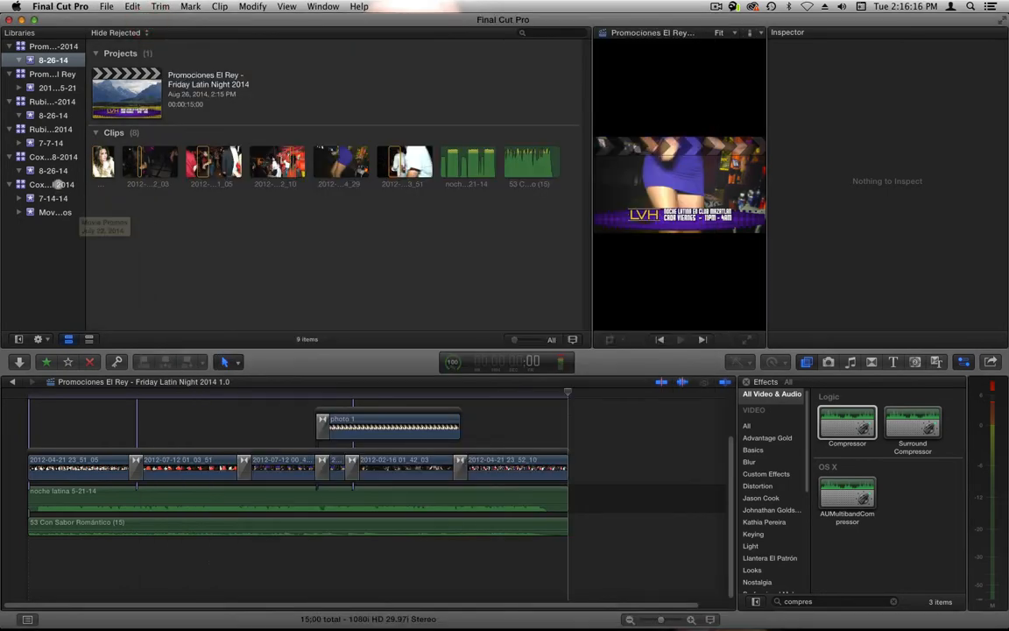
- Close the Cox Communications - Acceso Total 2014 library and its archive library
{"action": "left_click", "coordinate": [57, 184]}
{"action": "right_click", "coordinate": [58, 184]}
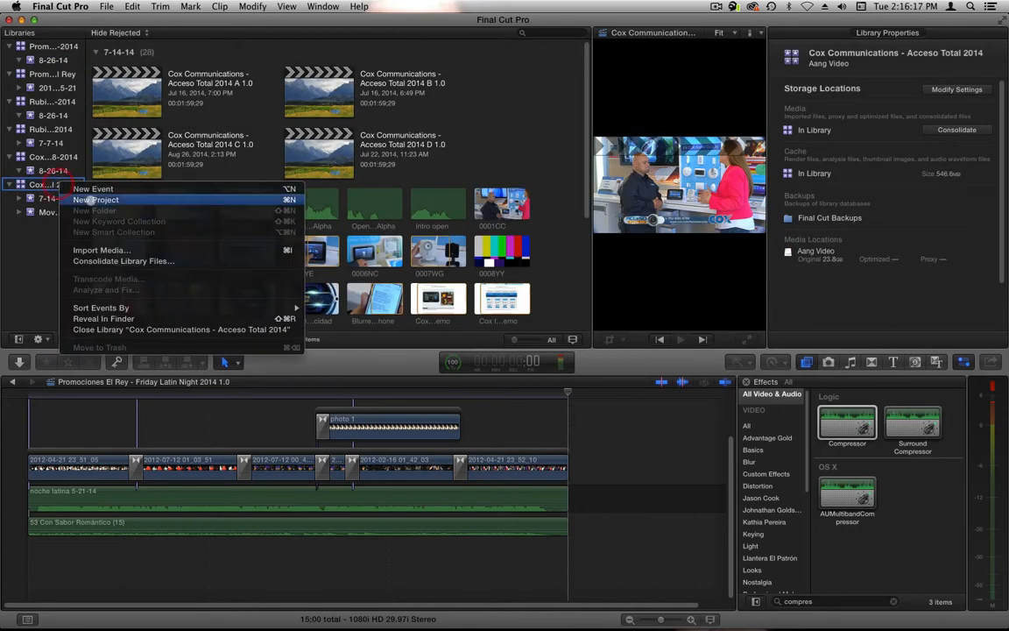
{"action": "left_click", "coordinate": [179, 330]}
{"action": "right_click", "coordinate": [54, 157]}
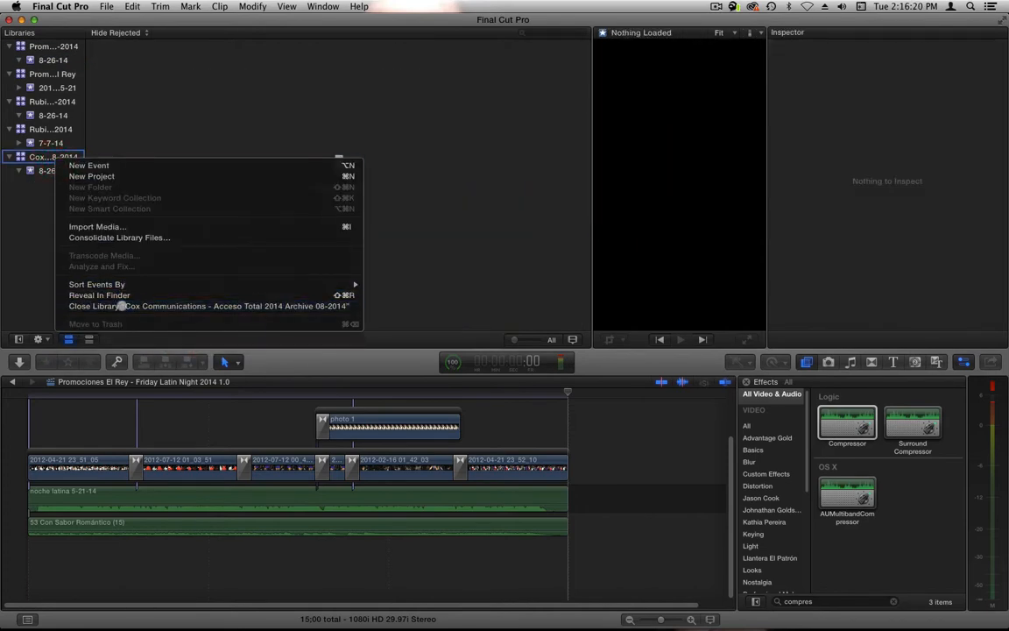
{"action": "left_click", "coordinate": [121, 307]}
- Close the original and archive libraries of both Rubicon Nite Club 2014 and Promociones El Rey
{"action": "right_click", "coordinate": [33, 129]}
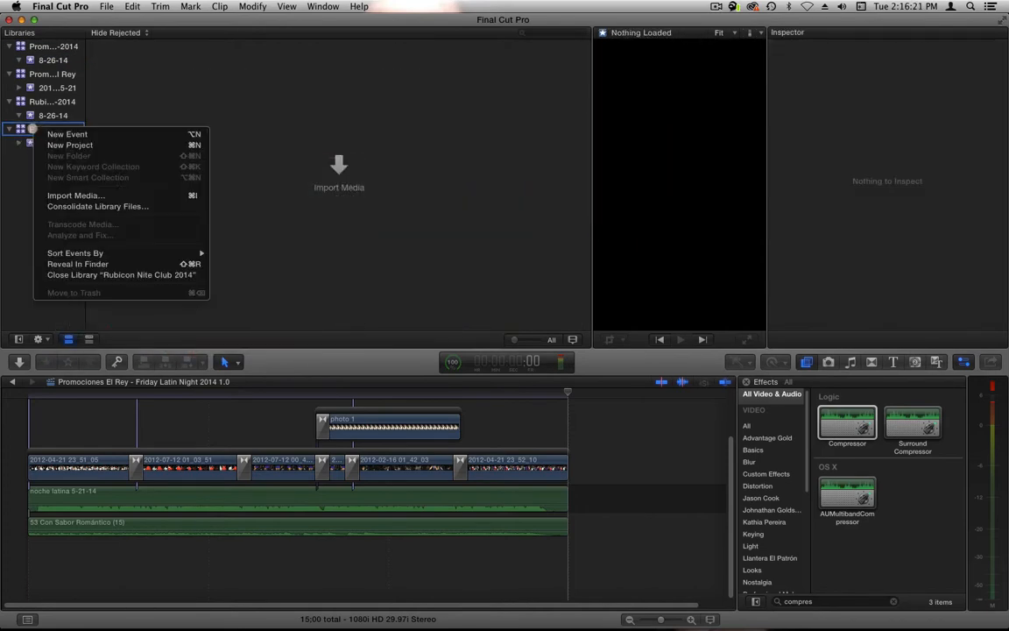
{"action": "left_click", "coordinate": [118, 274]}
{"action": "right_click", "coordinate": [45, 102]}
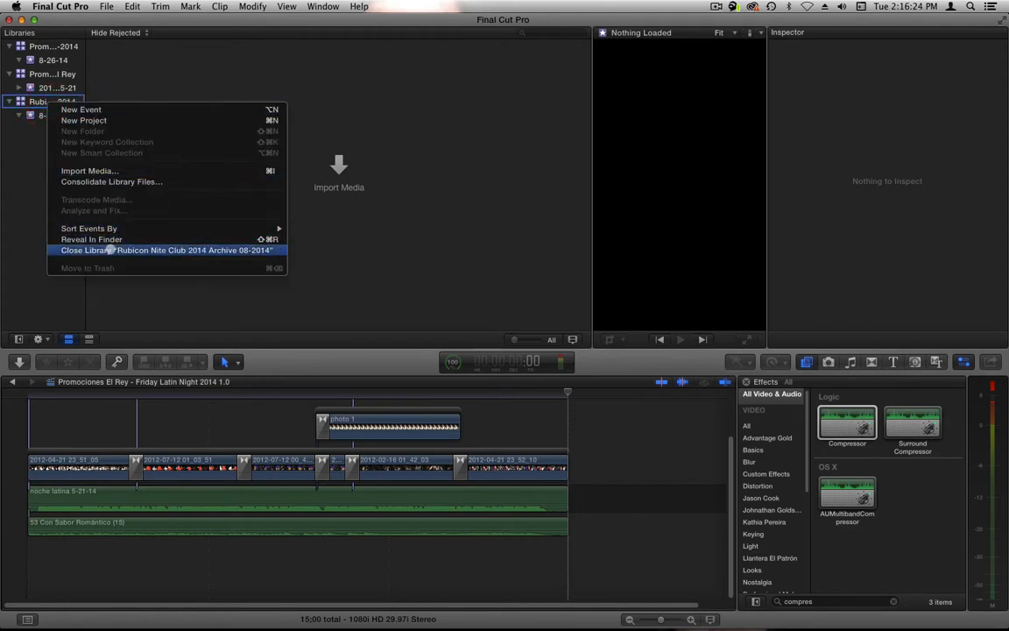
{"action": "left_click", "coordinate": [108, 251]}
{"action": "right_click", "coordinate": [52, 74]}
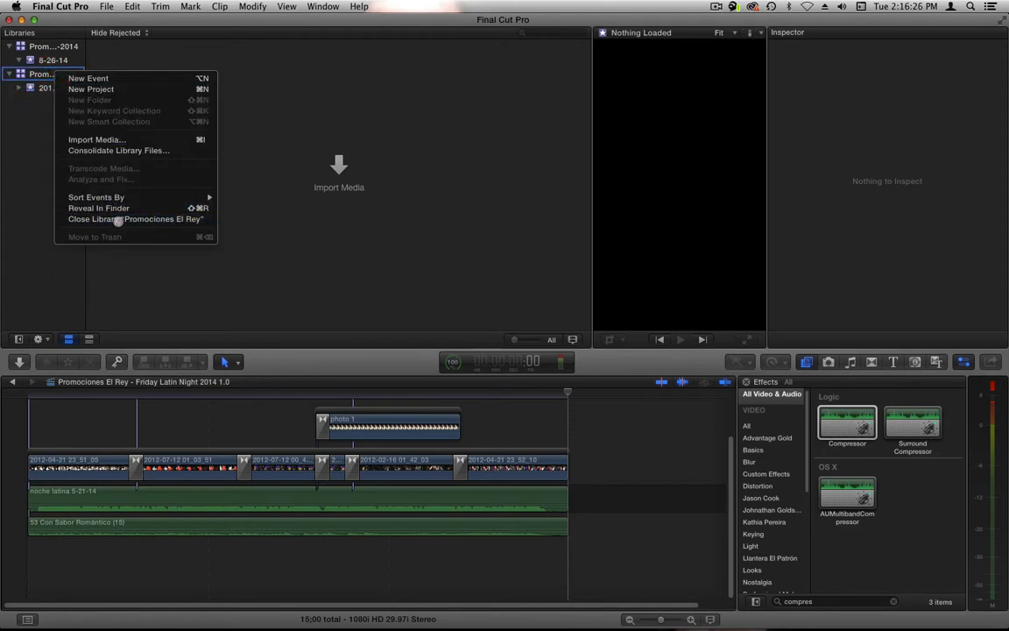
{"action": "left_click", "coordinate": [117, 217]}
{"action": "right_click", "coordinate": [49, 47]}
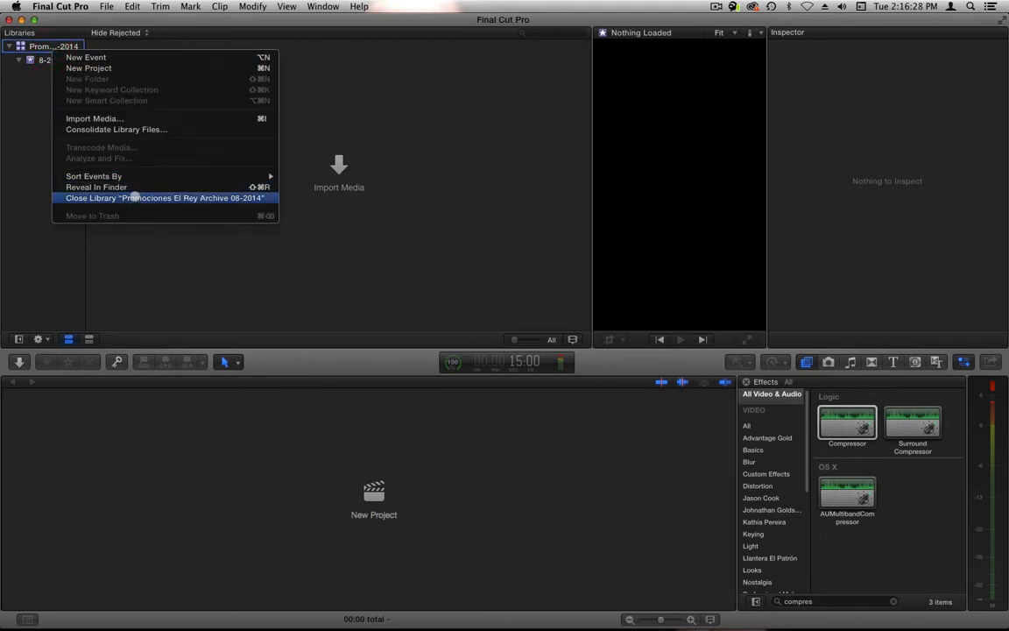
{"action": "left_click", "coordinate": [135, 198]}
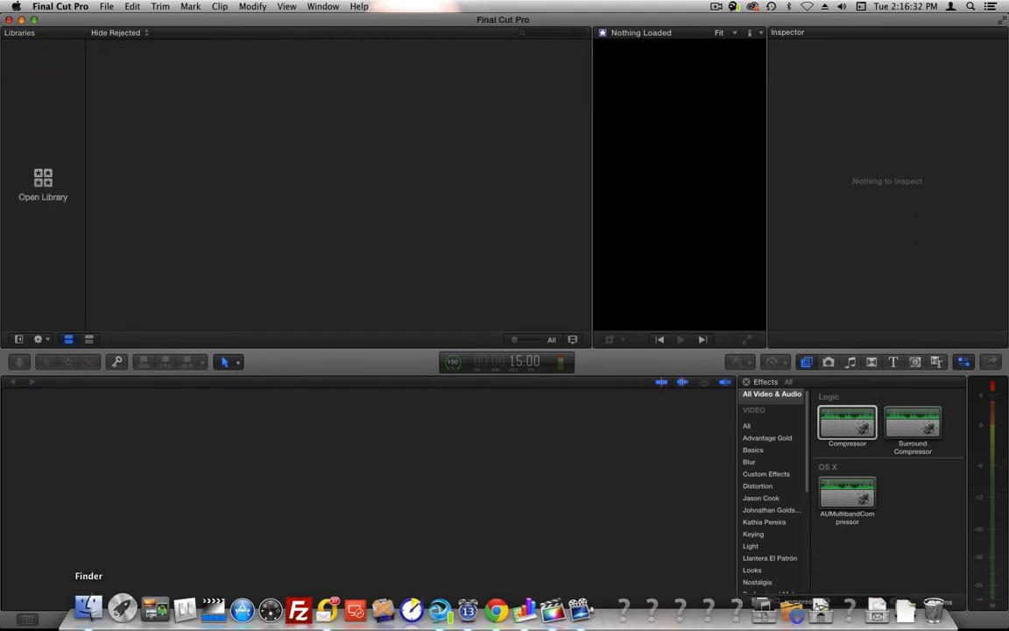
- Switch to Finder and open the Final Cut Libraries folder on the Aang Video drive
{"action": "left_click", "coordinate": [93, 606]}
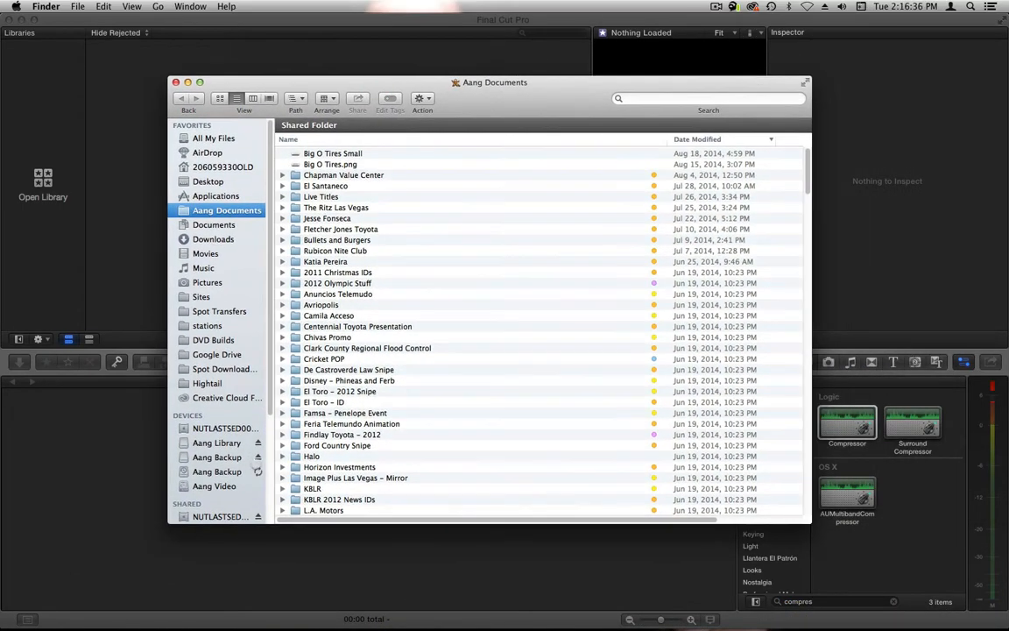
{"action": "left_click", "coordinate": [226, 487]}
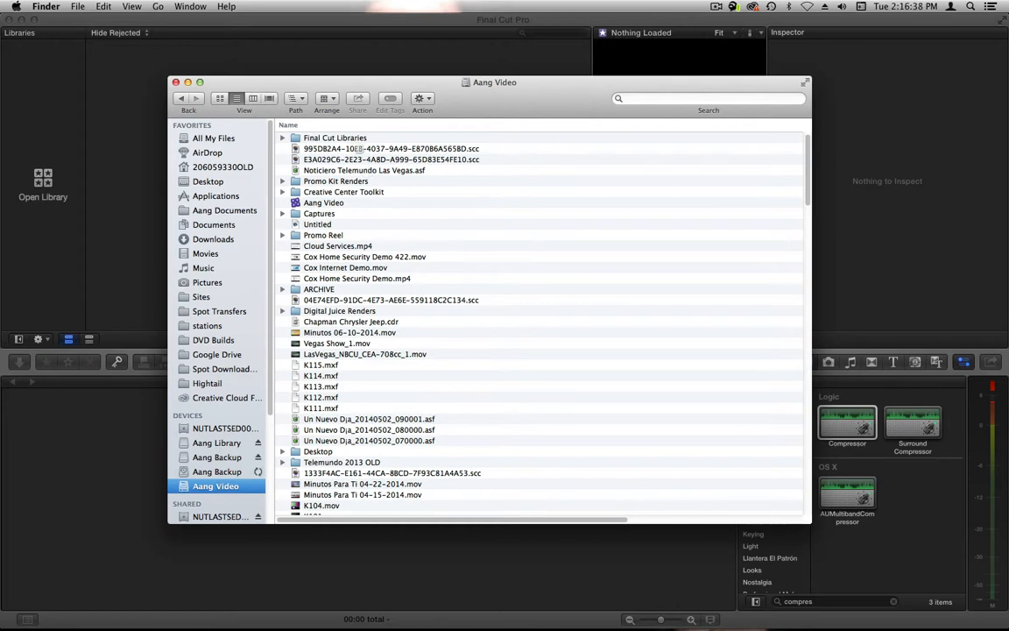
{"action": "double_click", "coordinate": [351, 138]}
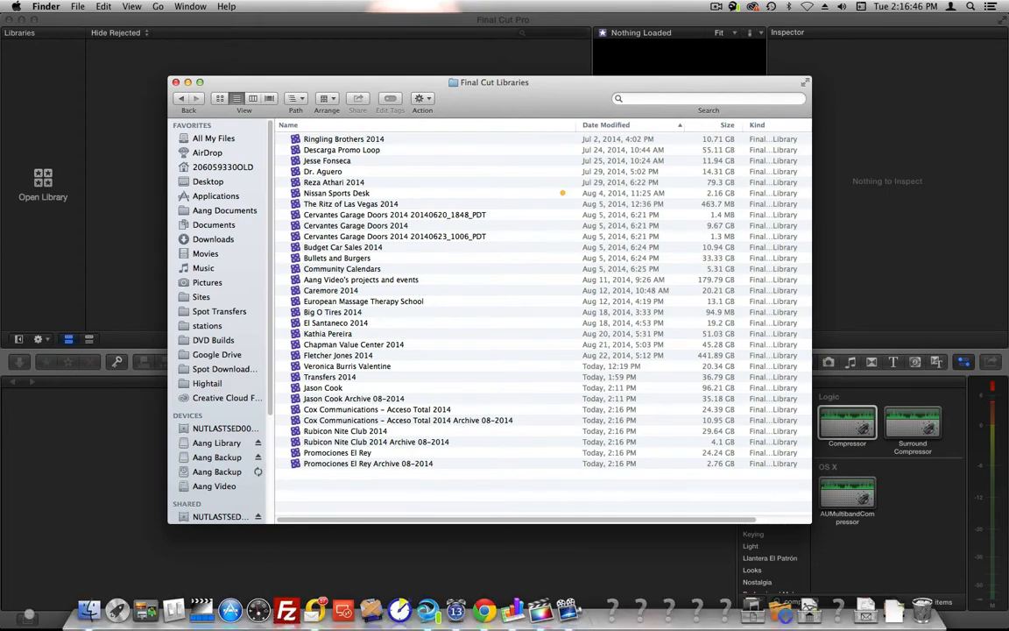
- Open the Archive Disc List spreadsheet from the desktop and extend its table with empty rows down to row 2734
{"action": "key", "text": "super+n"}
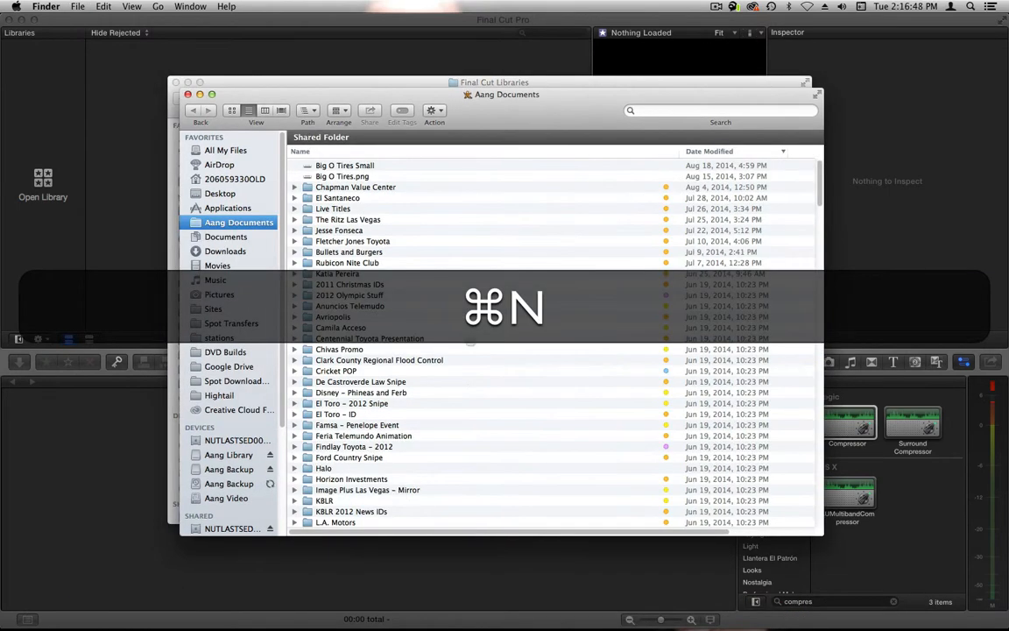
{"action": "left_click", "coordinate": [220, 193]}
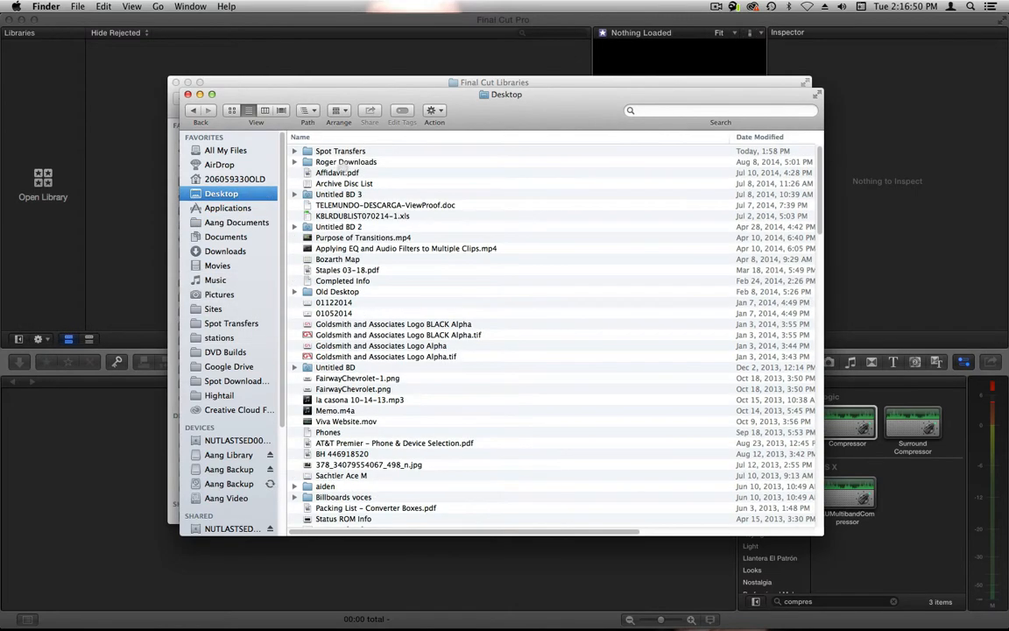
{"action": "left_click", "coordinate": [333, 183]}
{"action": "left_click", "coordinate": [188, 95]}
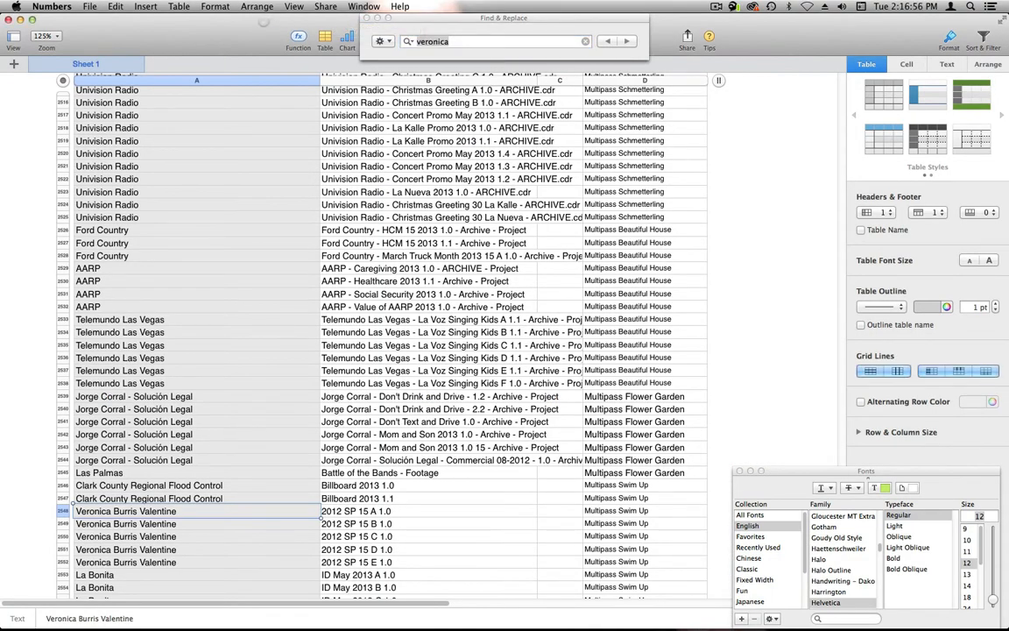
{"action": "scroll", "coordinate": [319, 264], "scroll_direction": "down", "scroll_amount": 20}
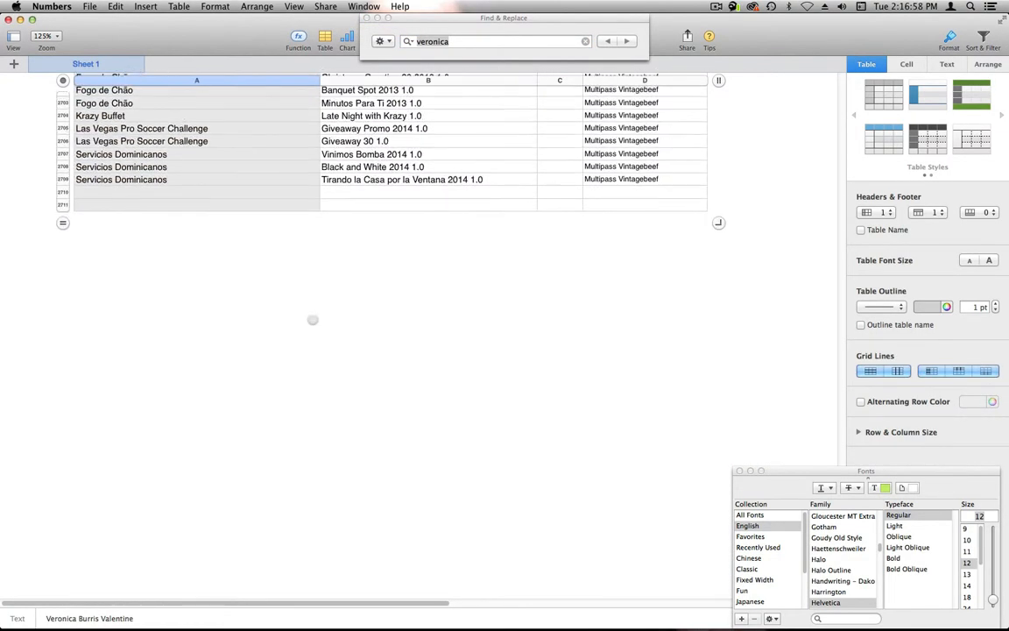
{"action": "left_click_drag", "start_coordinate": [62, 254], "coordinate": [61, 499]}
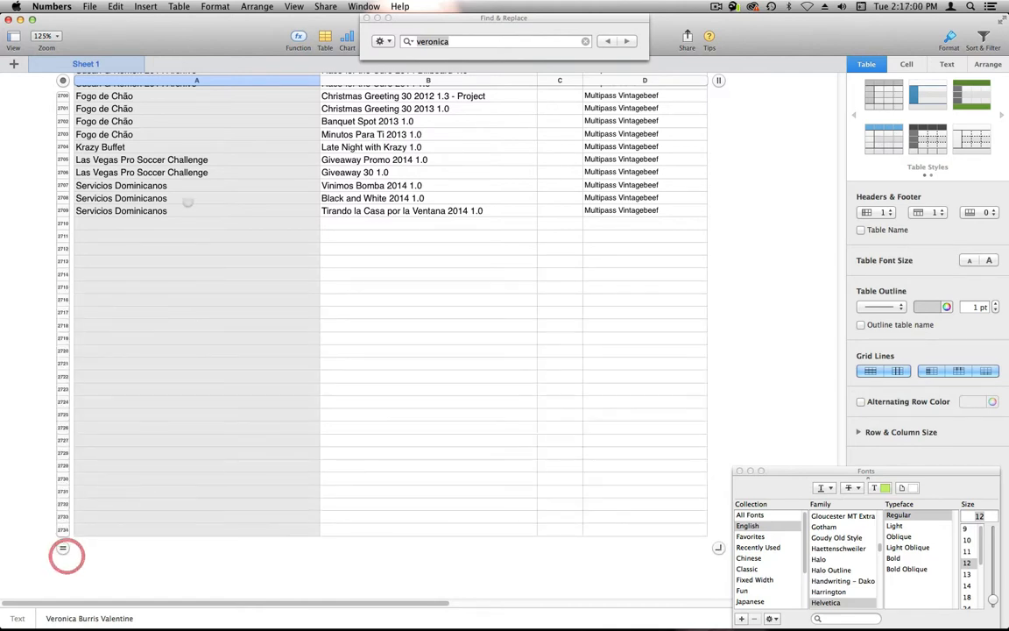
- Sort the Final Cut Libraries folder in Finder by newest modification date and open the Promociones El Rey Archive 08-2014 library
{"action": "key", "text": "super+Tab"}
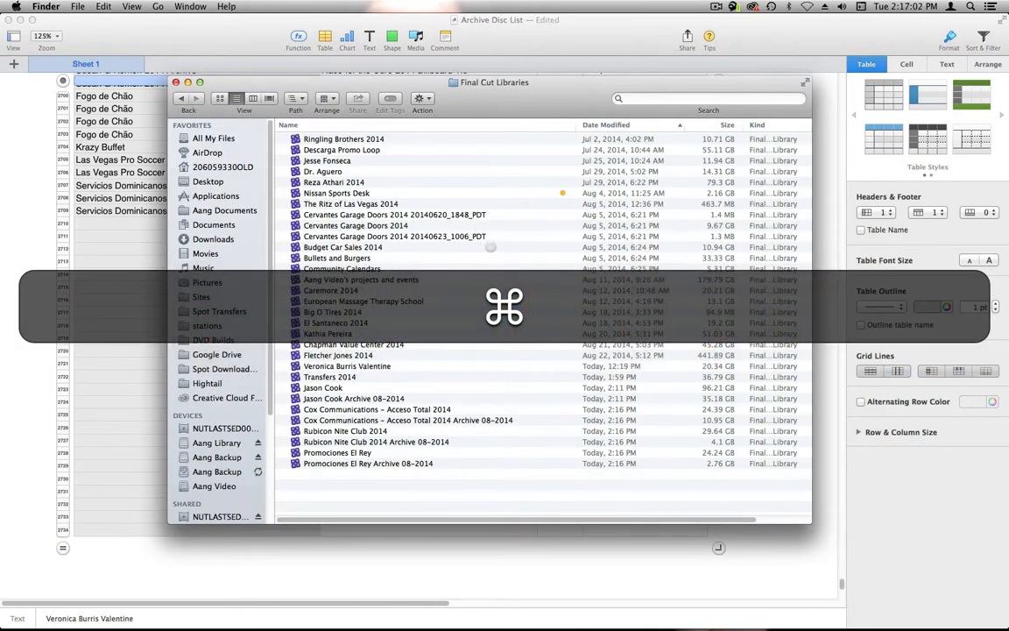
{"action": "left_click", "coordinate": [623, 125]}
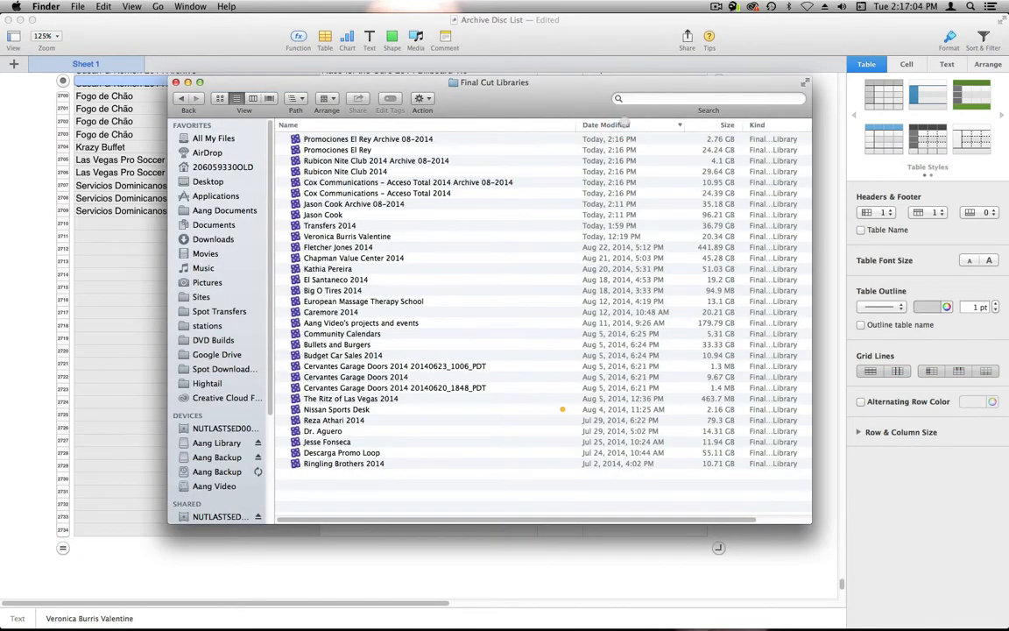
{"action": "left_click", "coordinate": [377, 138]}
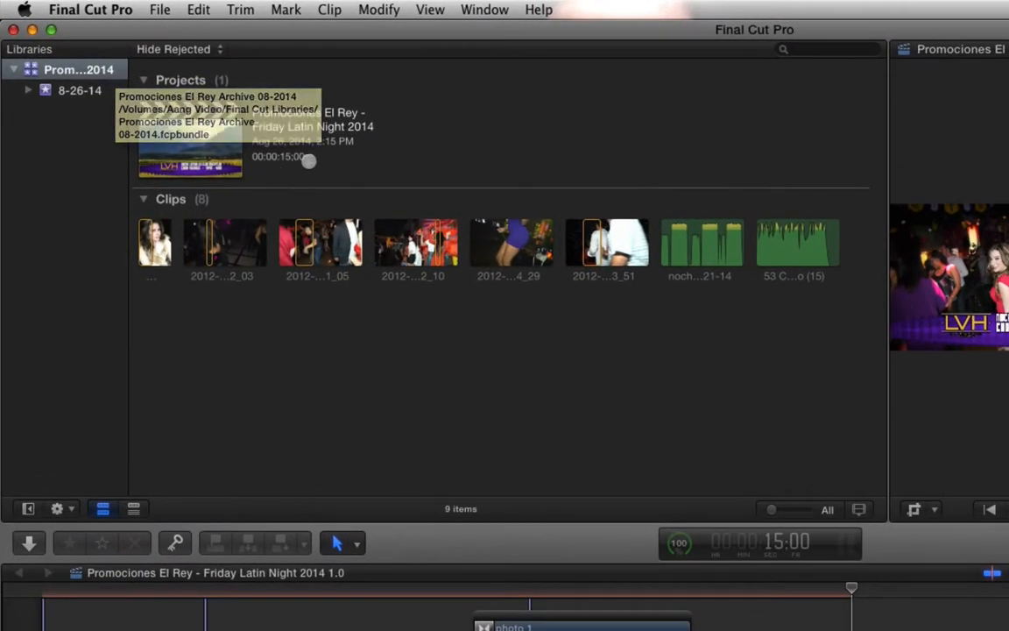
- Copy the full name of the Friday Latin Night 2014 1.0 project in the archive library
{"action": "left_click", "coordinate": [288, 97]}
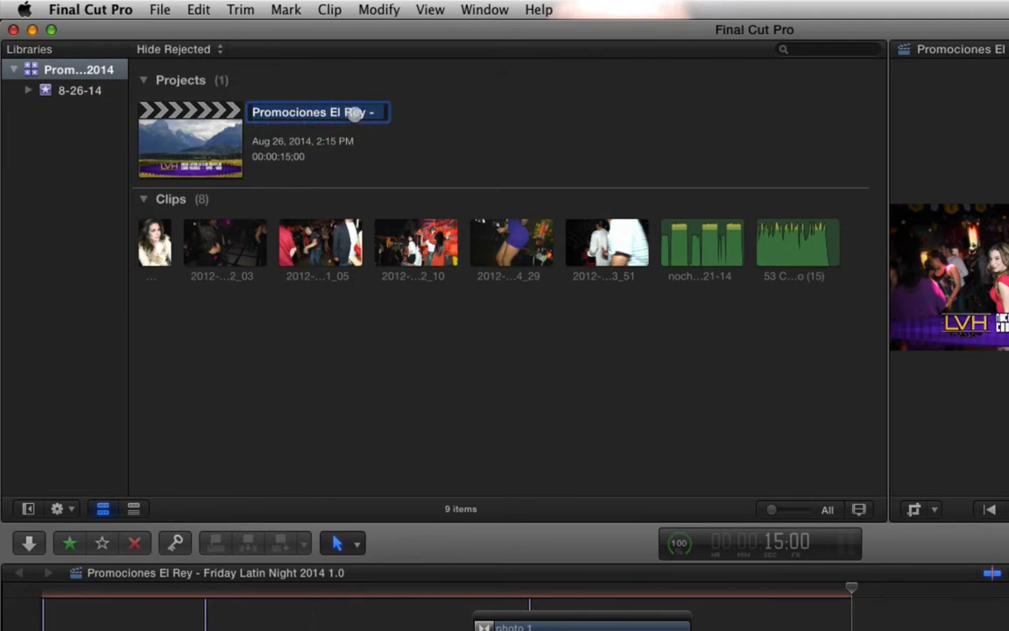
{"action": "left_click", "coordinate": [311, 97]}
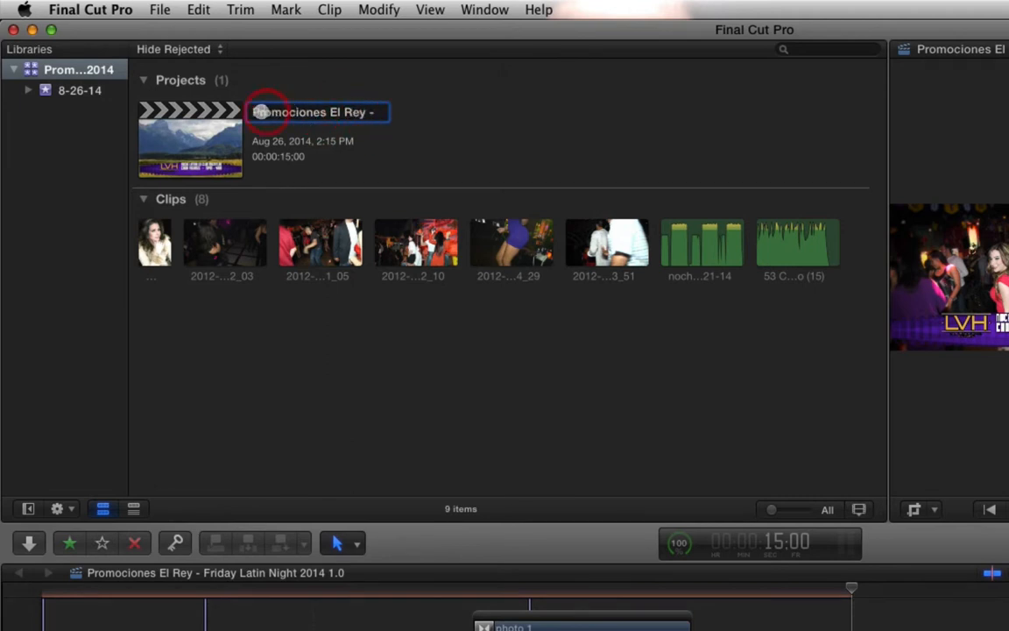
{"action": "left_click_drag", "start_coordinate": [255, 112], "coordinate": [374, 112]}
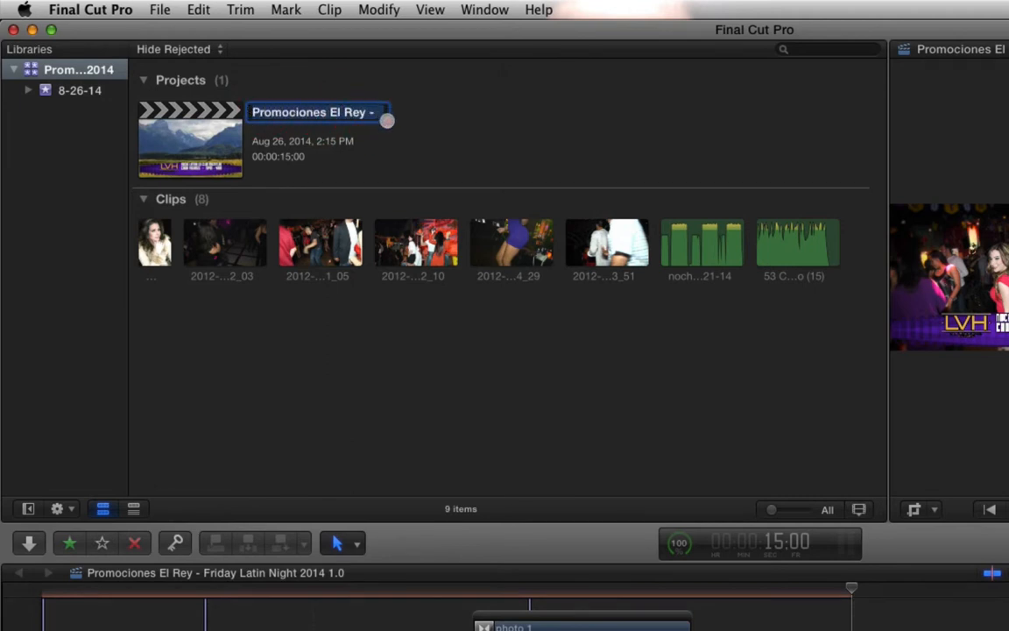
{"action": "type", "text": "1.0"}
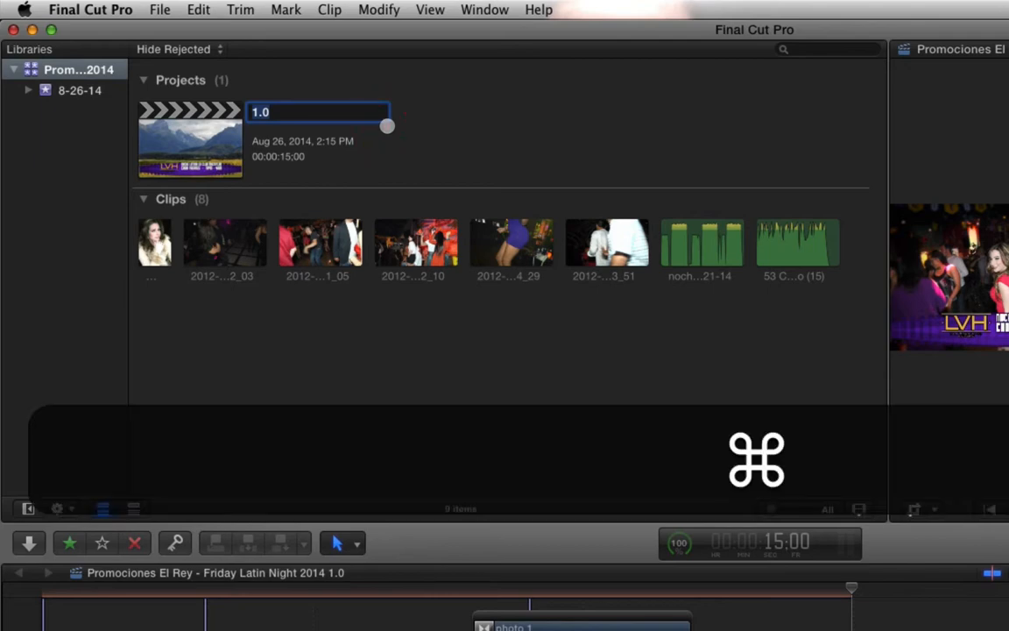
- Paste the project name into cell B2710 of the Numbers disc list and trim it to "Friday Latin Night 2014 1.0"
{"action": "key", "text": "super+Tab"}
{"action": "key", "text": "super+Tab"}
{"action": "key", "text": "super+Tab"}
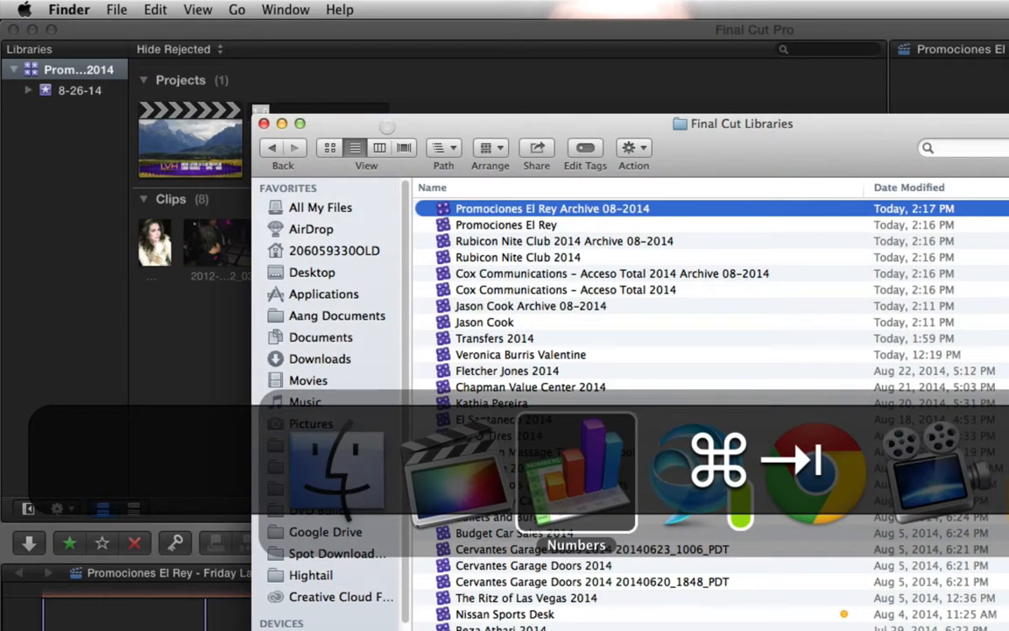
{"action": "left_click", "coordinate": [509, 333]}
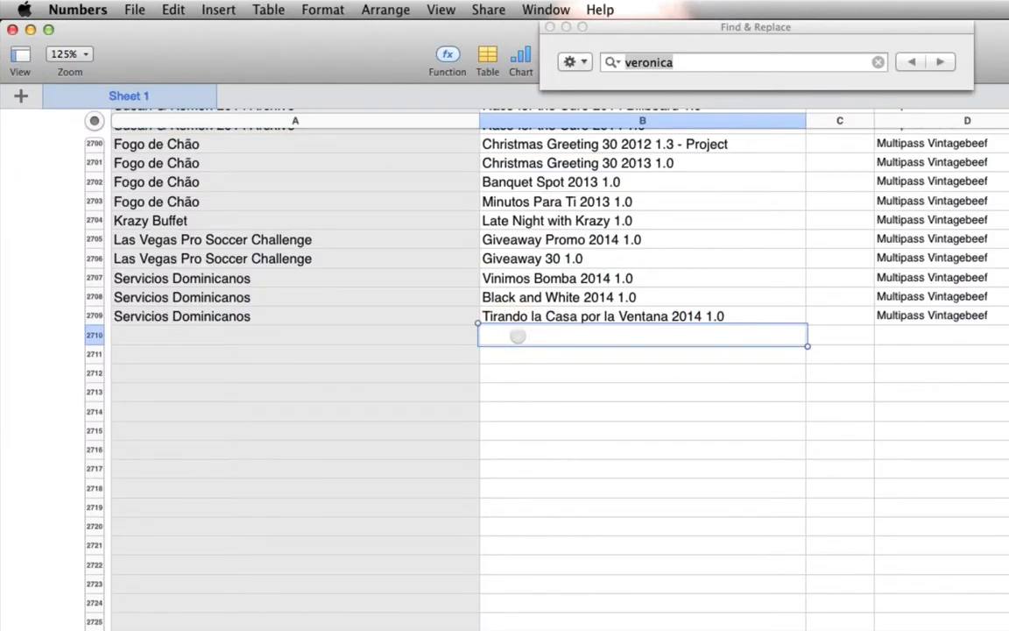
{"action": "key", "text": "super+v"}
{"action": "left_click", "coordinate": [600, 336]}
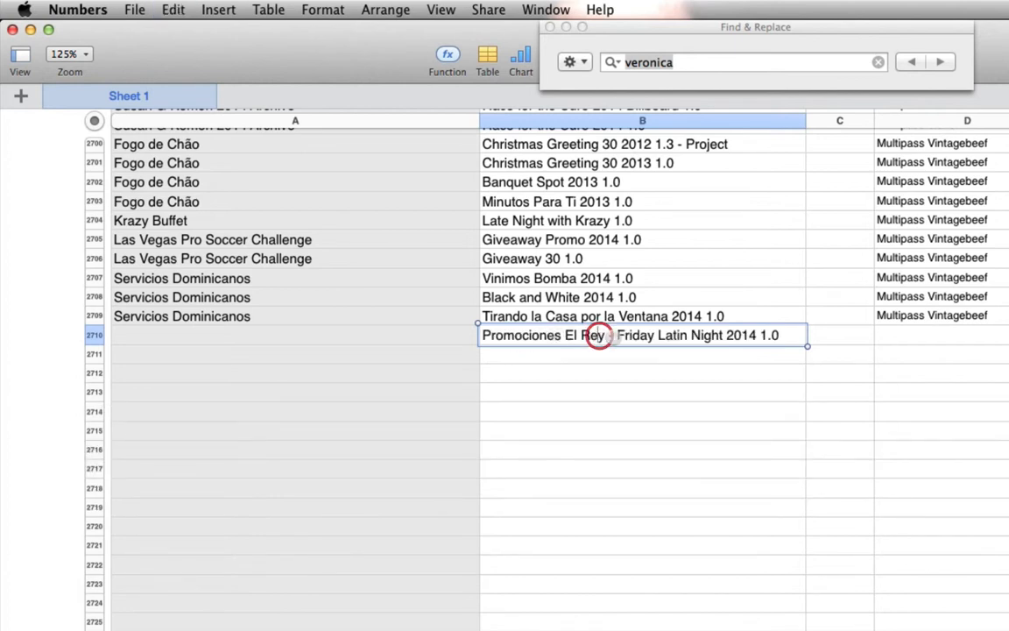
{"action": "left_click_drag", "start_coordinate": [618, 337], "coordinate": [399, 335]}
{"action": "key", "text": "BackSpace"}
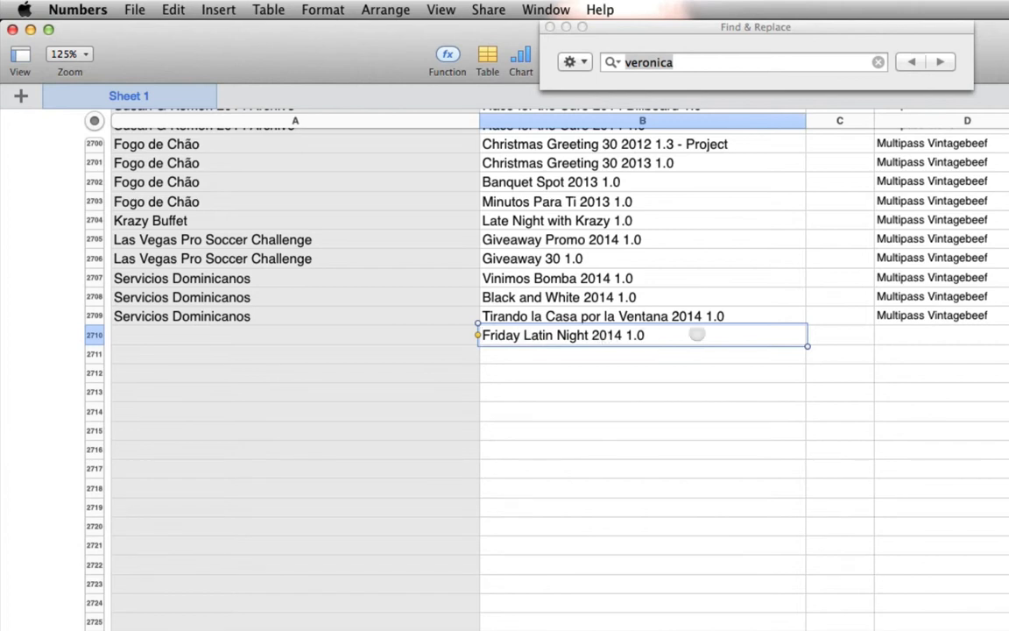
- Enter "Promociones El Rey" as the client in cell A2710 beside the Friday Latin Night project
{"action": "left_click", "coordinate": [380, 336]}
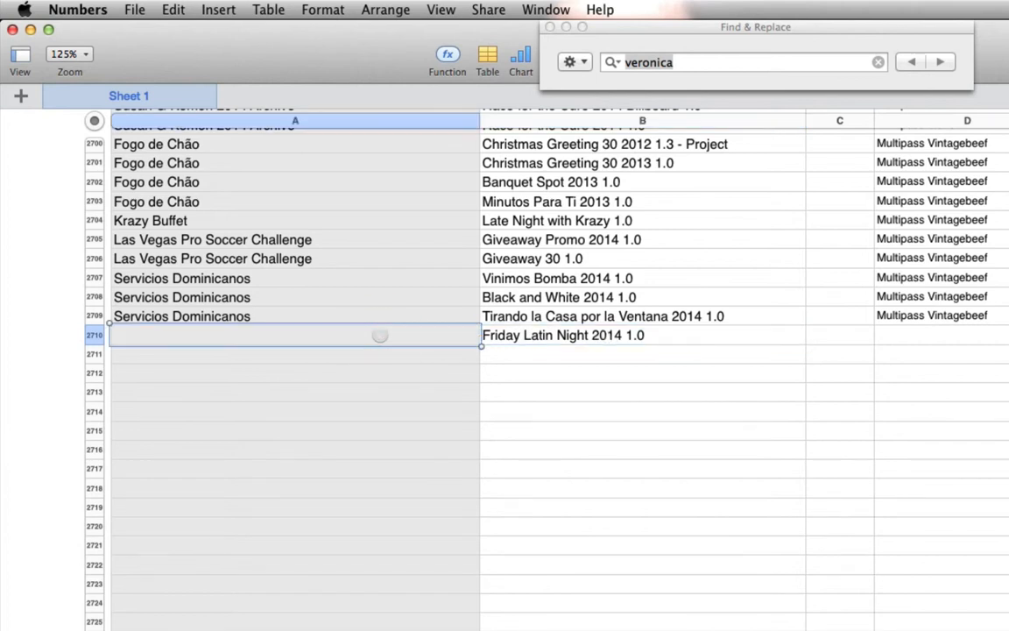
{"action": "type", "text": "Proc"}
{"action": "key", "text": "BackSpace"}
{"action": "type", "text": "mociones "}
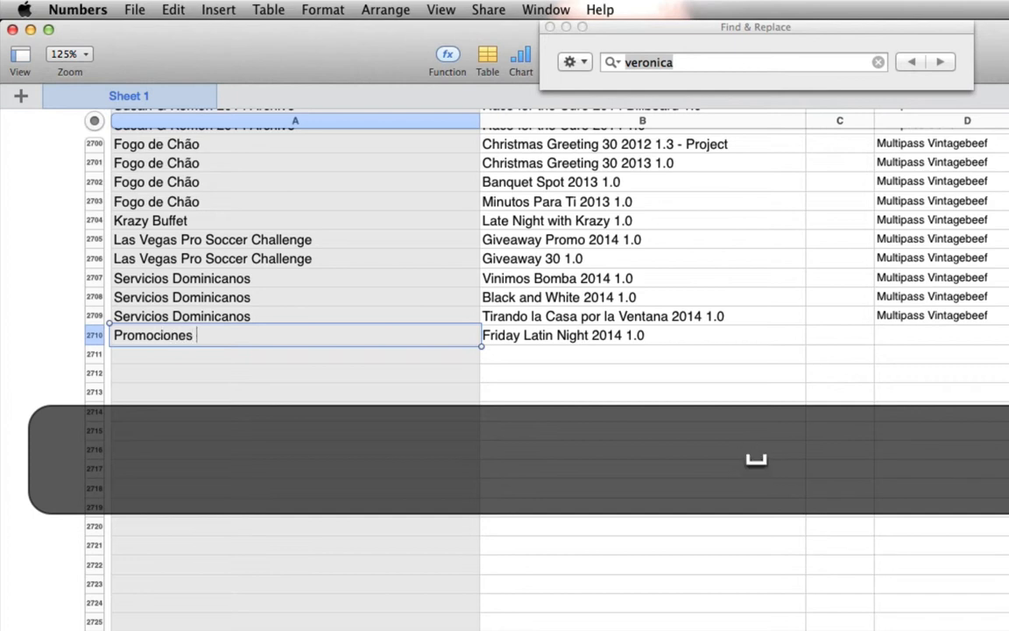
{"action": "type", "text": "El Rey"}
{"action": "left_click", "coordinate": [982, 338]}
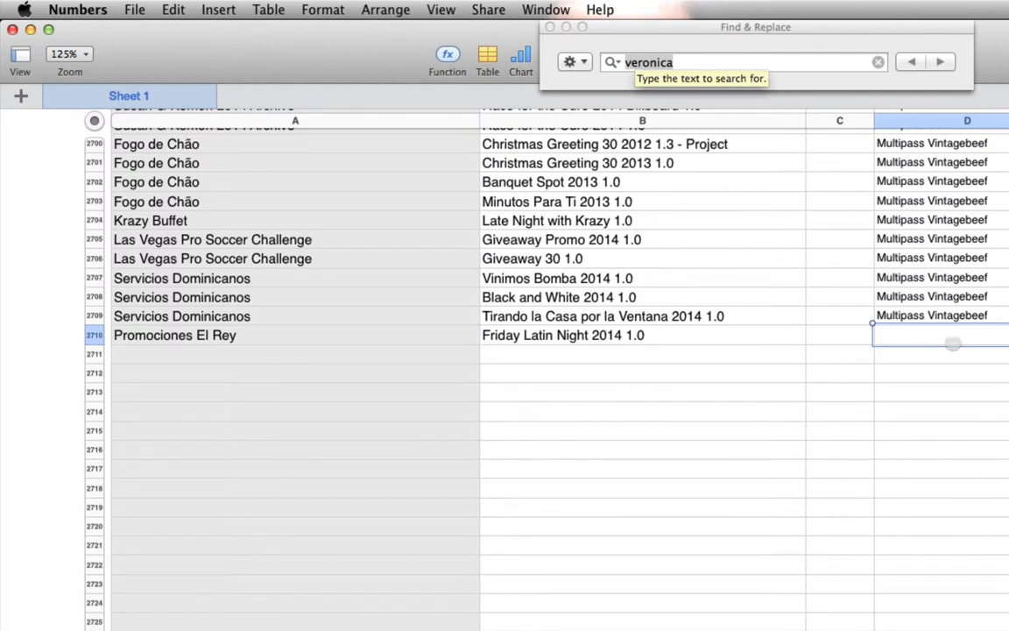
- Open the Rubicon Nite Club 2014 Archive 08-2014 library from Finder and copy the name of its Victor Manuelle 2014 1.0 project
{"action": "key", "text": "super+Tab"}
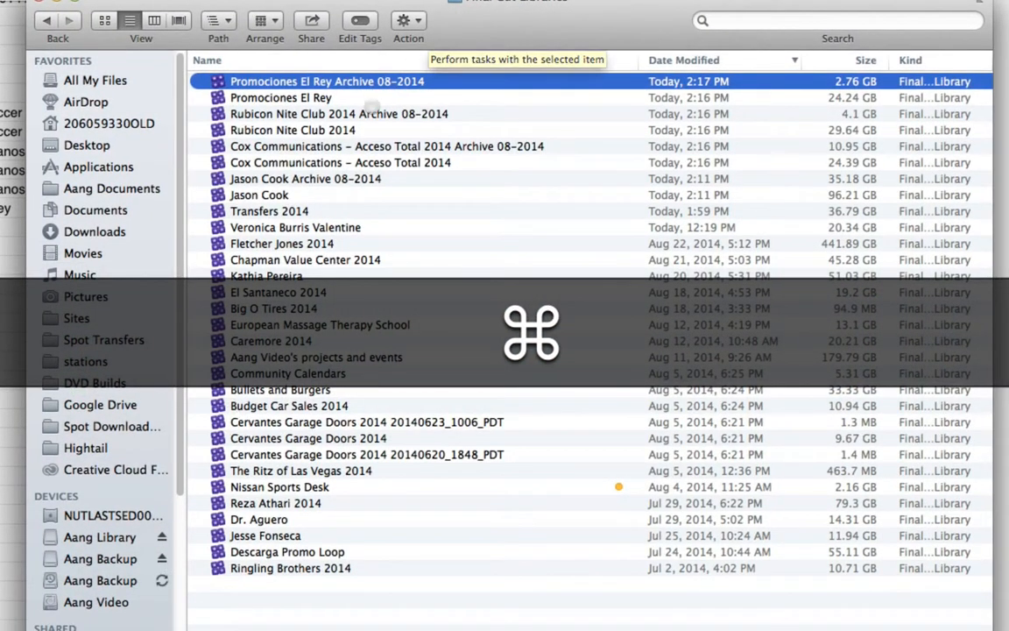
{"action": "key", "text": "super+Tab"}
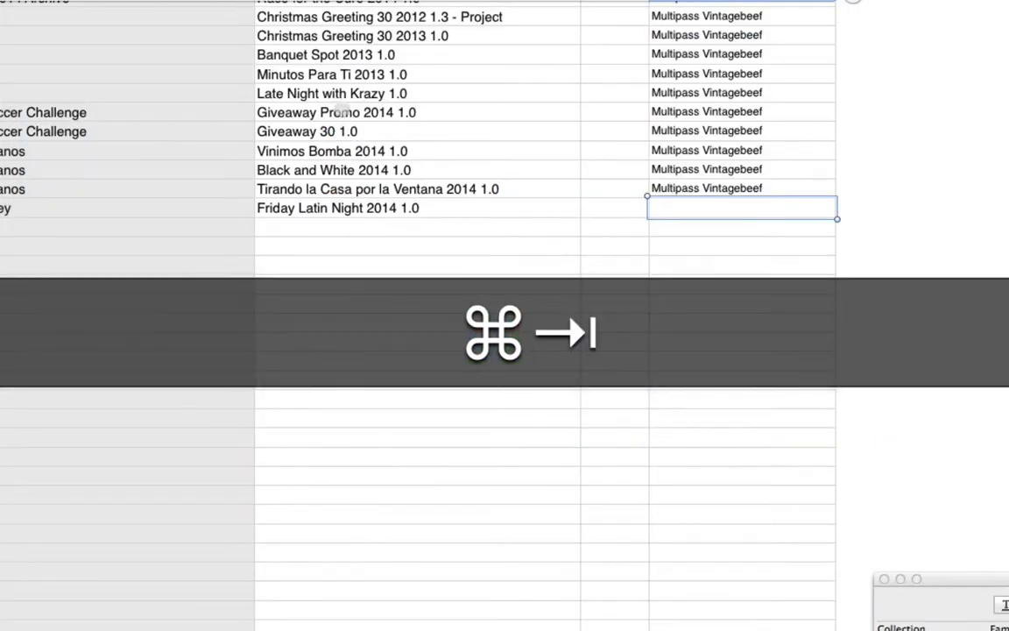
{"action": "key", "text": "super+Tab"}
{"action": "left_click", "coordinate": [364, 114]}
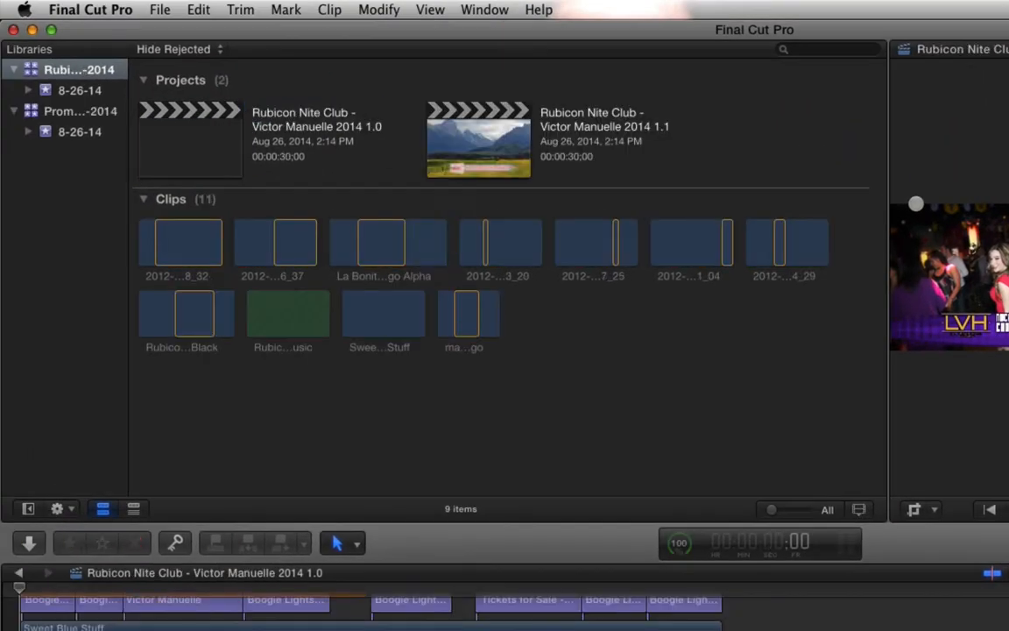
{"action": "left_click", "coordinate": [316, 126]}
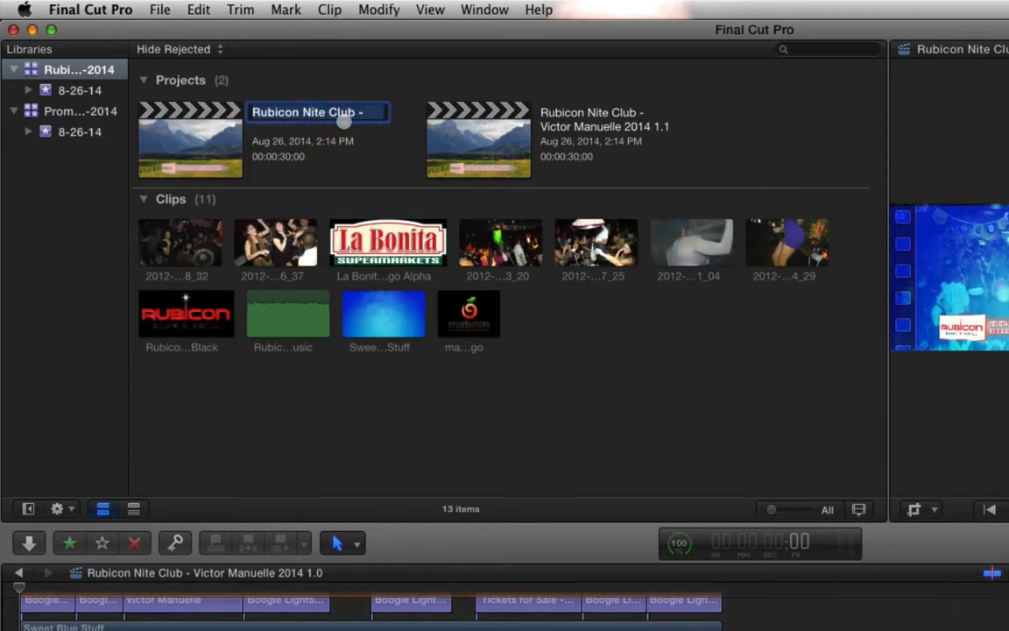
{"action": "key", "text": "super+c"}
{"action": "key", "text": "super+Tab"}
{"action": "key", "text": "super+Tab"}
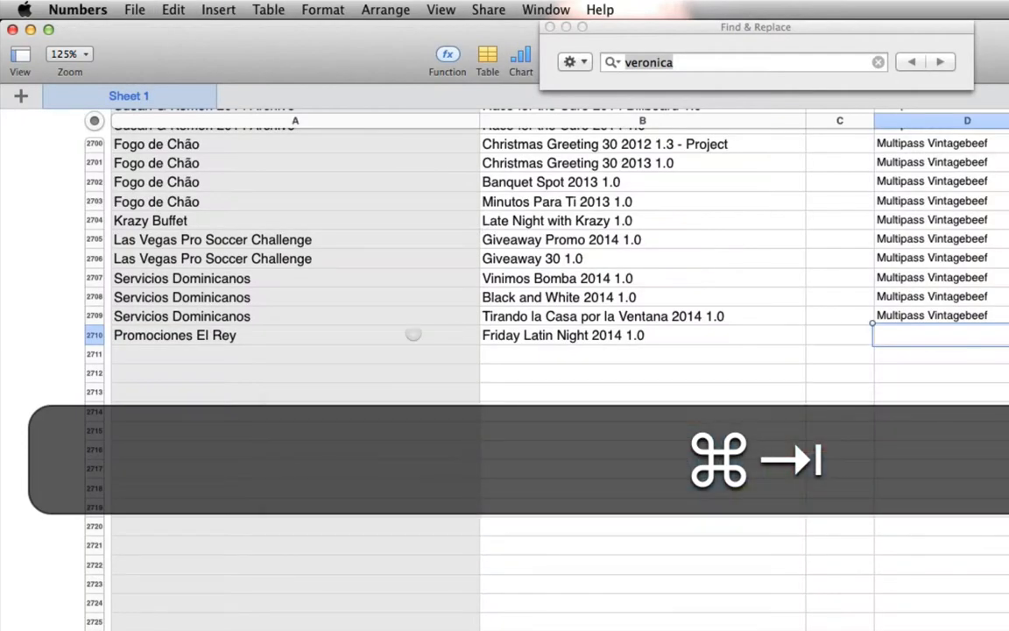
- Paste the project name into A2711 and B2711 of the Numbers list, trimming them to "Rubicon Nite Club" and "Victor Manuelle 2014 1.0"
{"action": "left_click", "coordinate": [348, 354]}
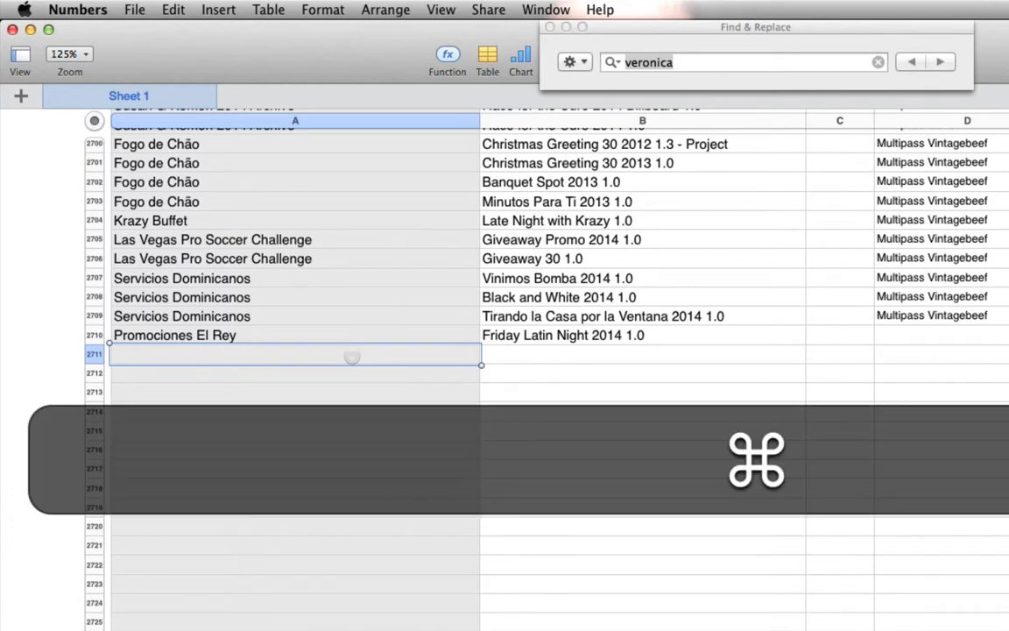
{"action": "key", "text": "super+v"}
{"action": "left_click", "coordinate": [525, 356]}
{"action": "key", "text": "super+v"}
{"action": "left_click", "coordinate": [288, 356]}
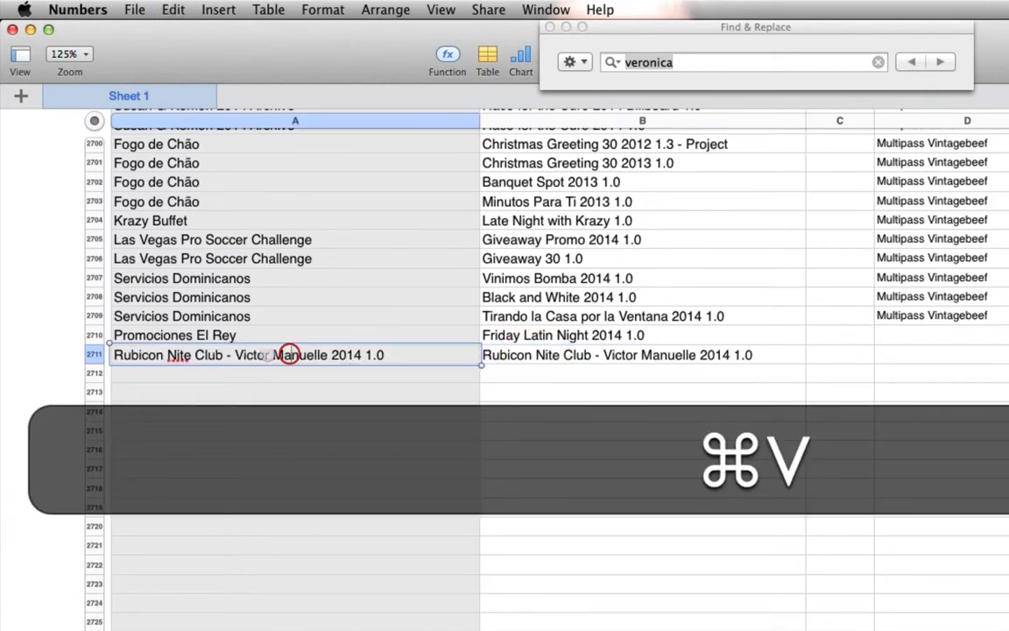
{"action": "left_click_drag", "start_coordinate": [226, 354], "coordinate": [533, 365]}
{"action": "key", "text": "BackSpace"}
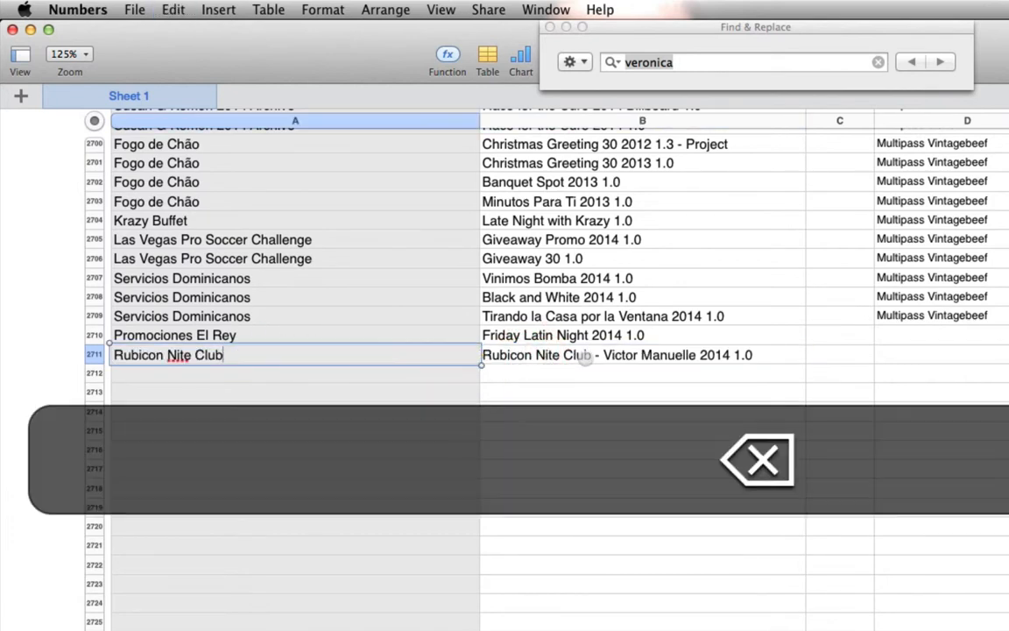
{"action": "left_click", "coordinate": [602, 355]}
{"action": "left_click_drag", "start_coordinate": [605, 357], "coordinate": [482, 354]}
{"action": "key", "text": "BackSpace"}
- Copy the Rubicon Nite Club - Victor Manuelle 2014 1.1 project name from Final Cut Pro and paste it into cell A2712 in Numbers
{"action": "key", "text": "super+Tab"}
{"action": "left_click", "coordinate": [604, 116]}
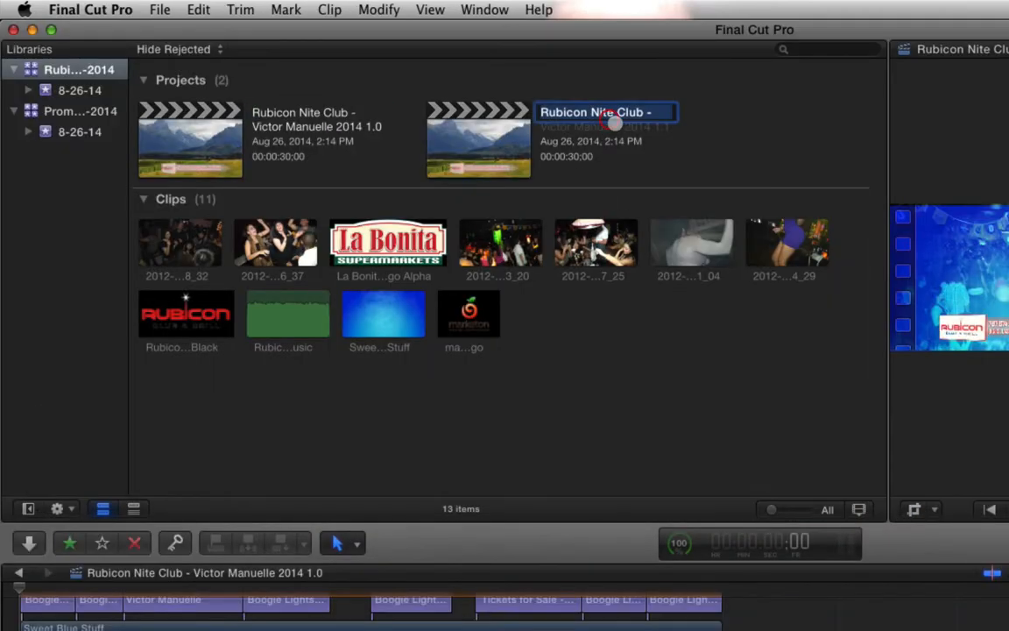
{"action": "key", "text": "super+Tab"}
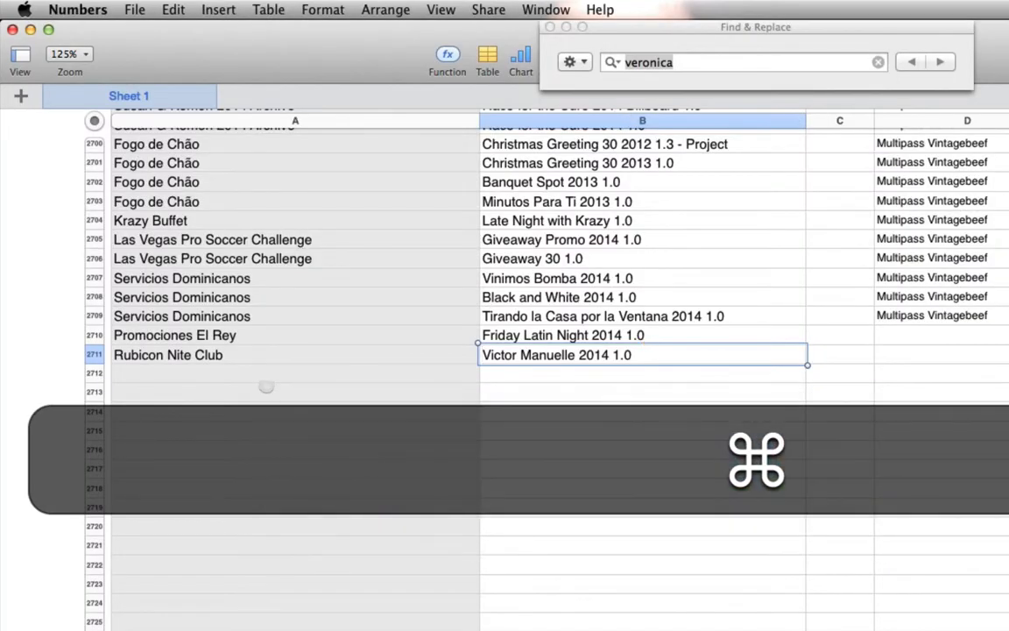
{"action": "left_click", "coordinate": [271, 376]}
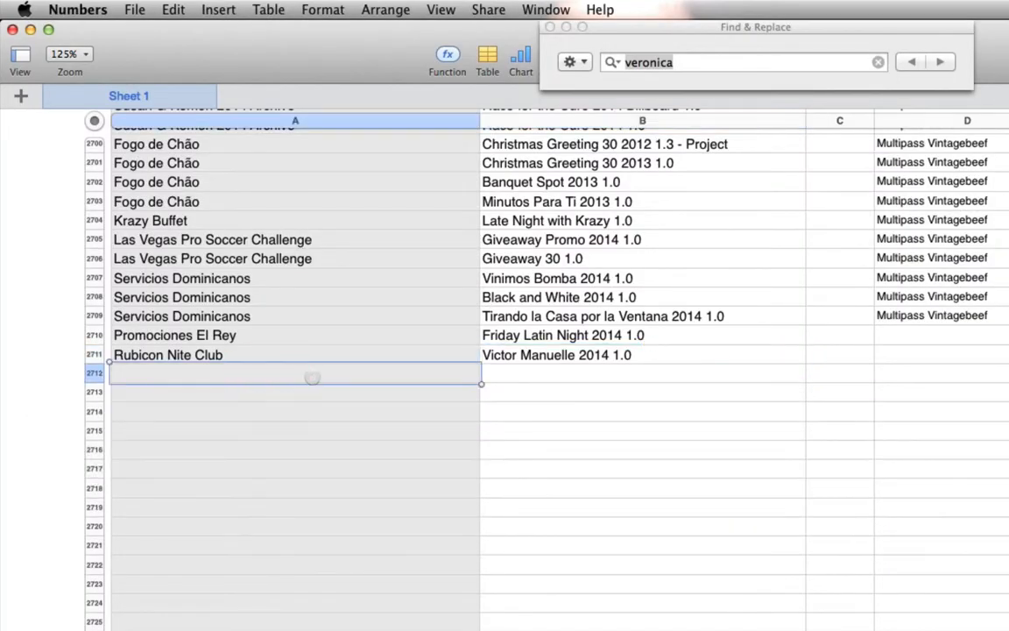
{"action": "key", "text": "super+v"}
{"action": "left_click", "coordinate": [533, 372]}
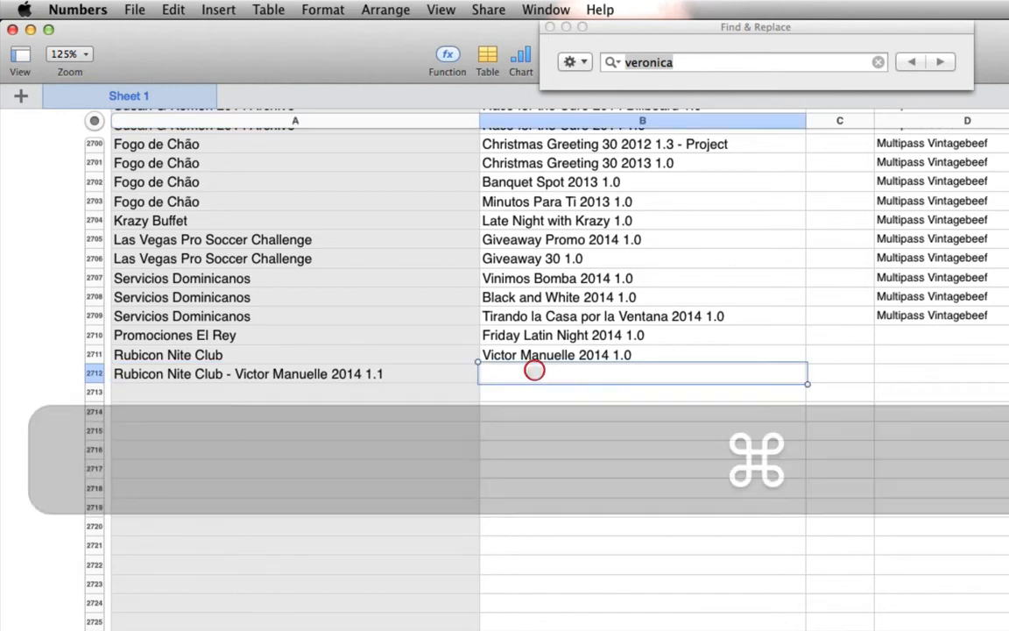
{"action": "key", "text": "super+v"}
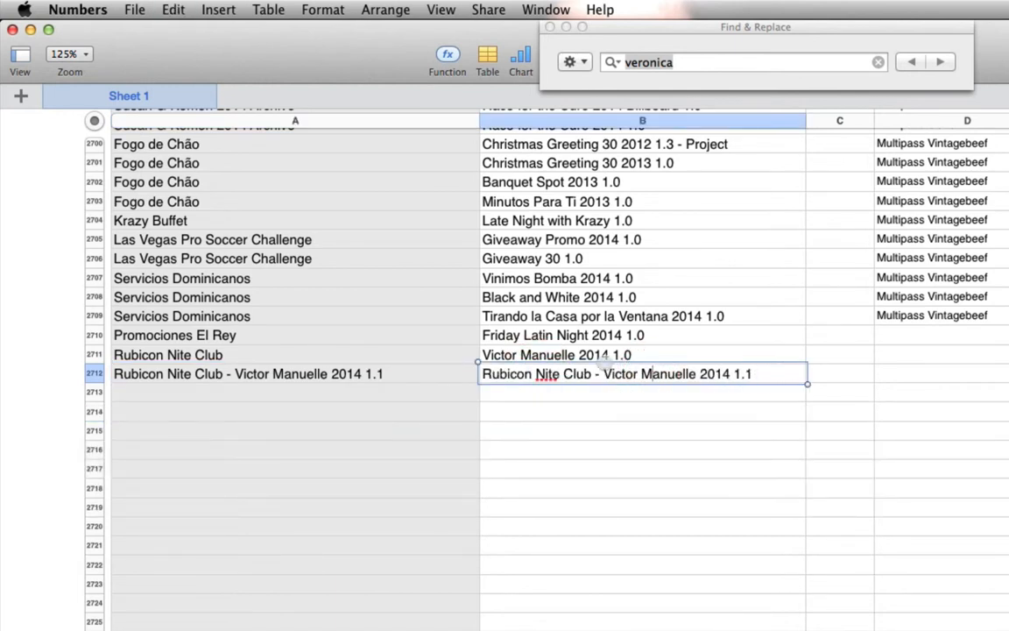
{"action": "left_click_drag", "start_coordinate": [603, 374], "coordinate": [478, 375]}
{"action": "type", "text": "="}
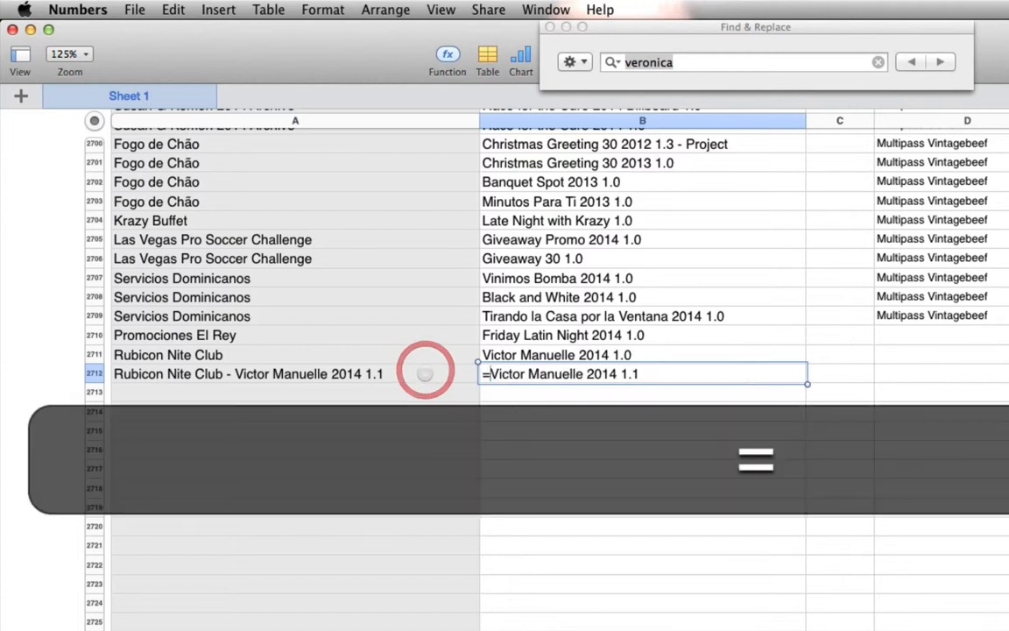
{"action": "left_click", "coordinate": [340, 374]}
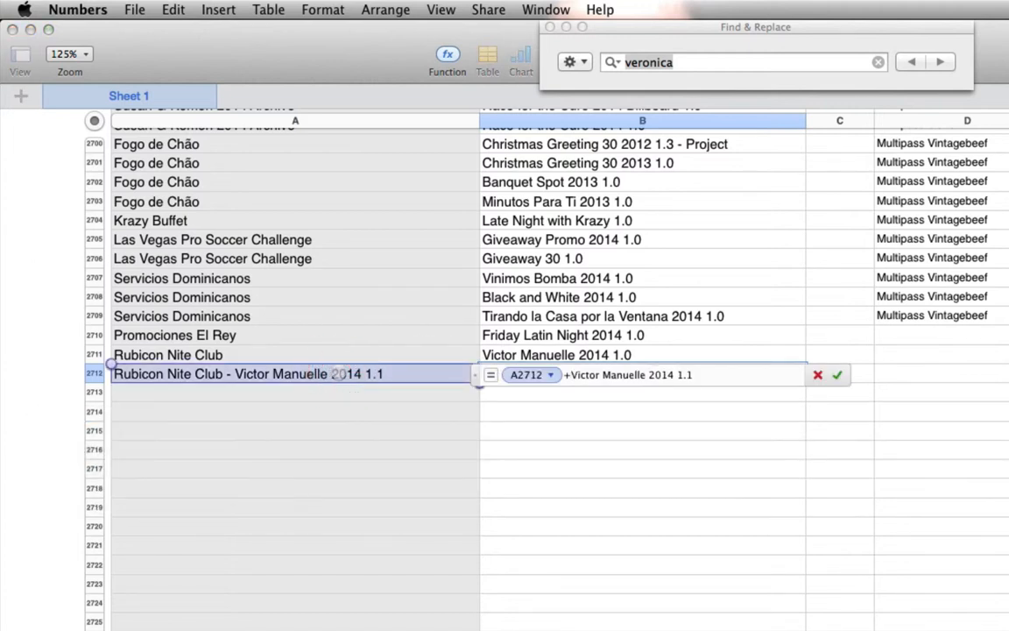
{"action": "left_click", "coordinate": [570, 378]}
{"action": "key", "text": "BackSpace"}
{"action": "key", "text": "BackSpace"}
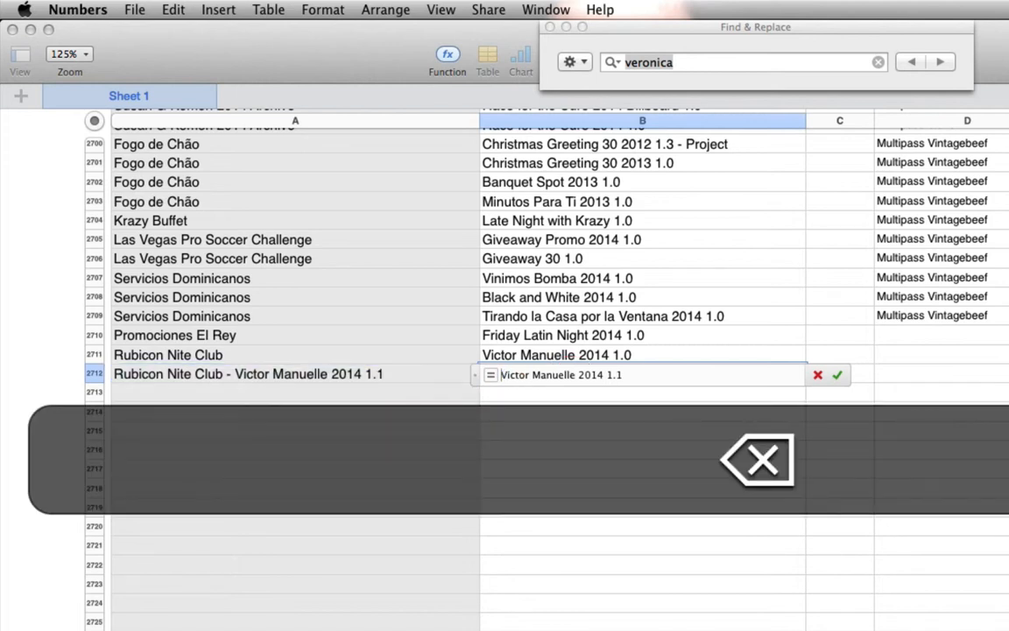
{"action": "left_click", "coordinate": [337, 374]}
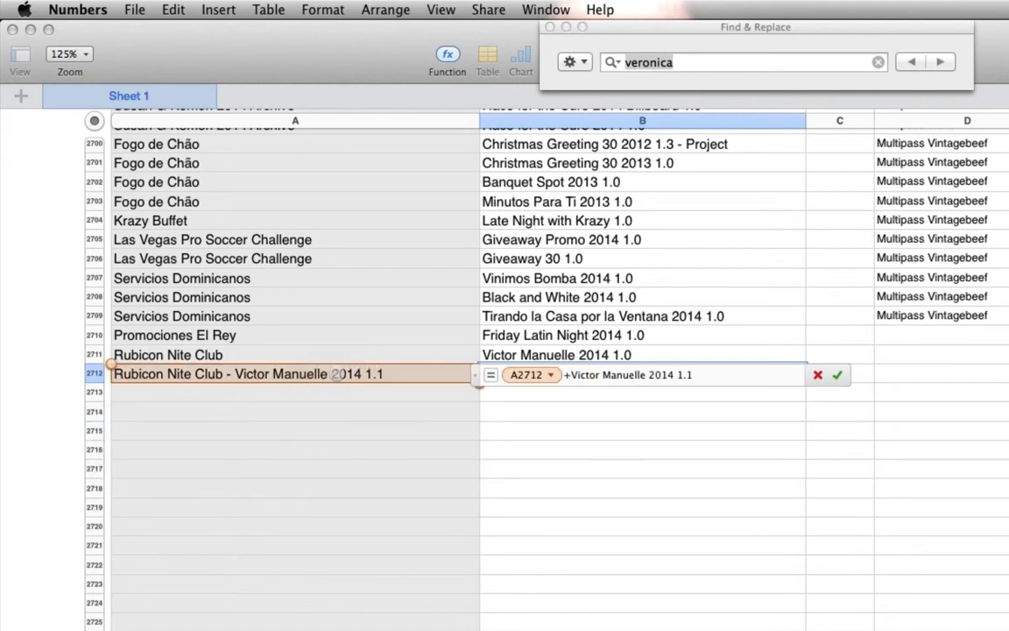
{"action": "key", "text": "super+z"}
{"action": "key", "text": "super+z"}
{"action": "key", "text": "super+z"}
{"action": "key", "text": "super+z"}
{"action": "key", "text": "super+z"}
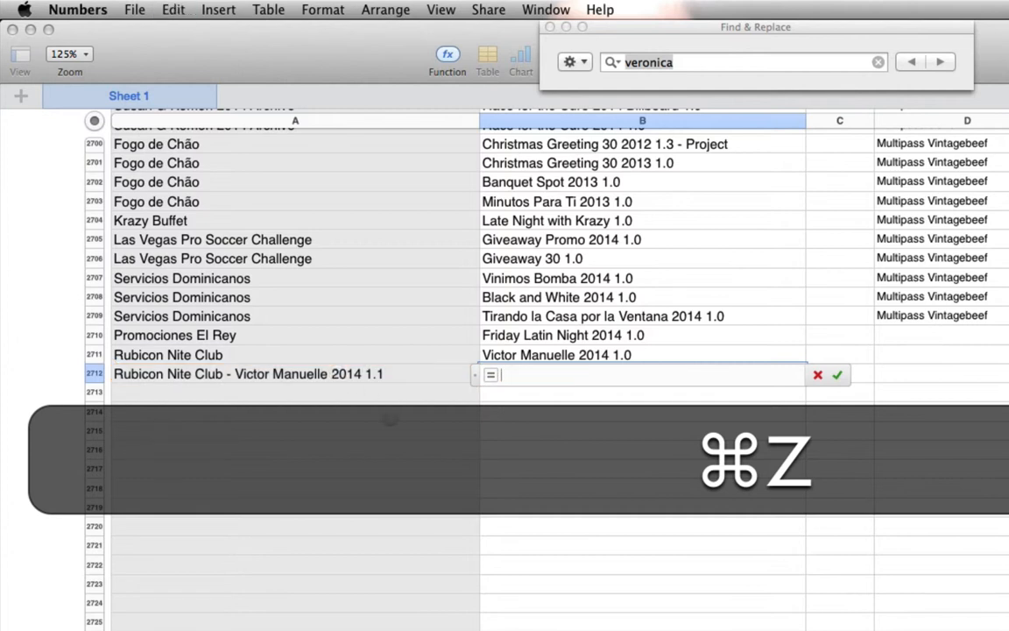
{"action": "key", "text": "Return"}
- Paste the full project name into cell B2712 and trim it to "Victor Manuelle 2014 1.1"
{"action": "left_click", "coordinate": [566, 373]}
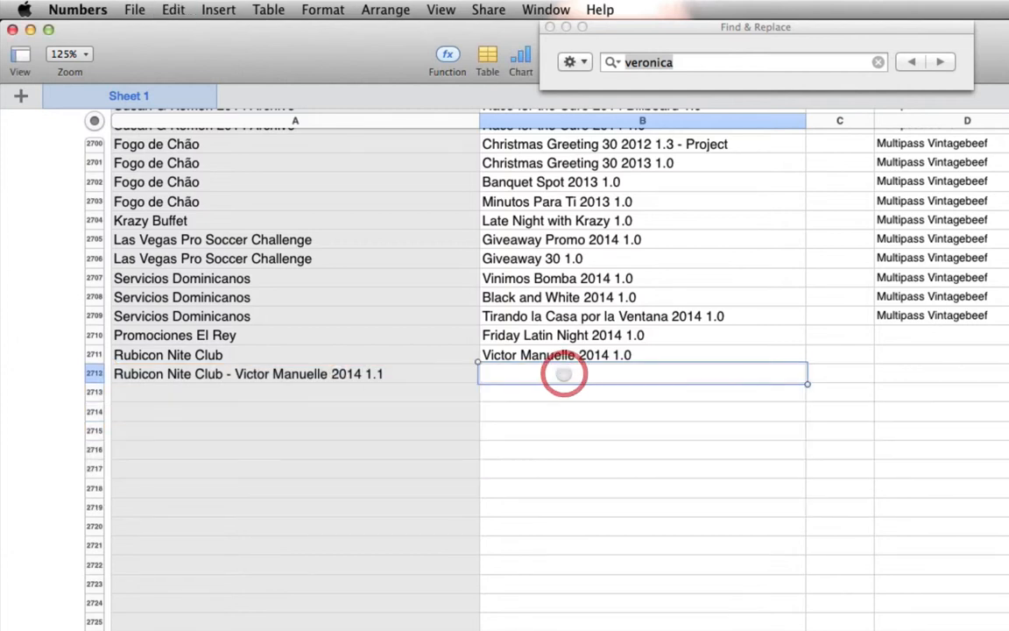
{"action": "key", "text": "super+v"}
{"action": "left_click", "coordinate": [597, 373]}
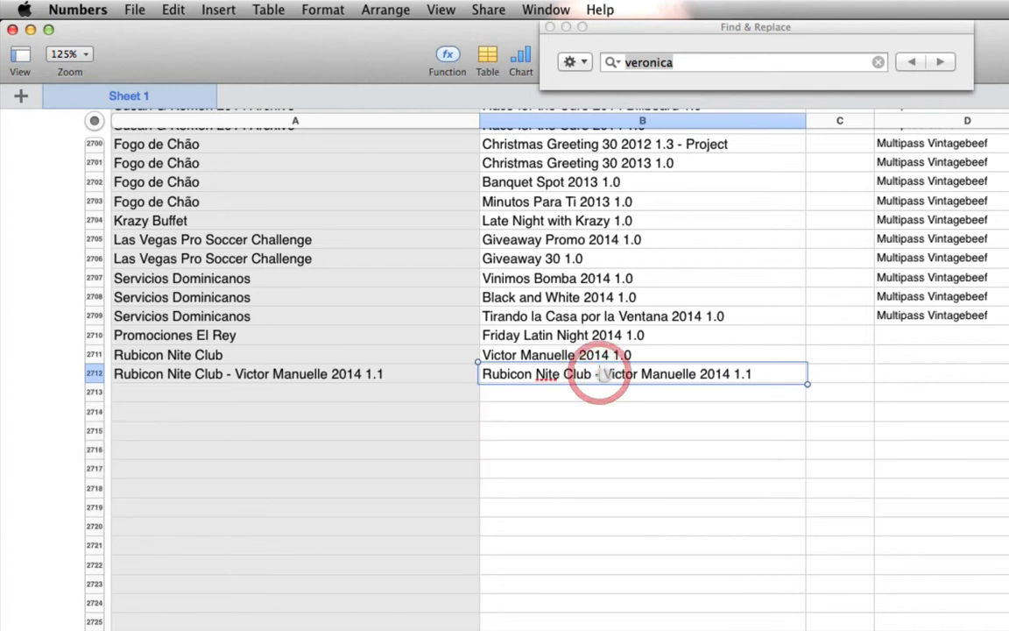
{"action": "left_click_drag", "start_coordinate": [597, 374], "coordinate": [273, 374]}
{"action": "key", "text": "BackSpace"}
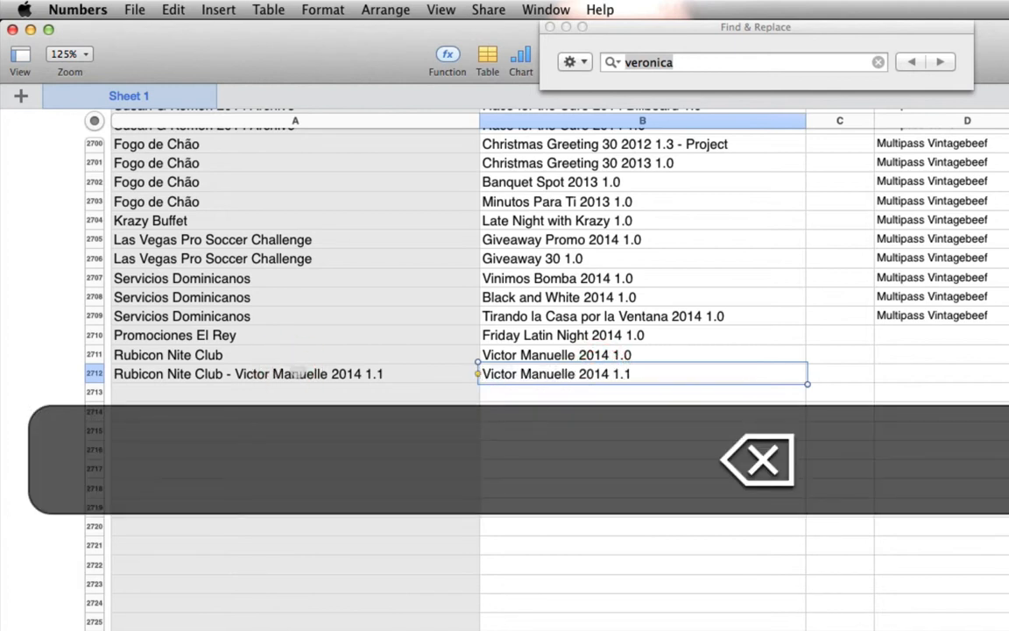
{"action": "key", "text": "Return"}
- Trim cell A2712 to the client name "Rubicon Nite Club"
{"action": "left_click", "coordinate": [299, 374]}
{"action": "left_click", "coordinate": [248, 374]}
{"action": "left_click_drag", "start_coordinate": [226, 375], "coordinate": [687, 372]}
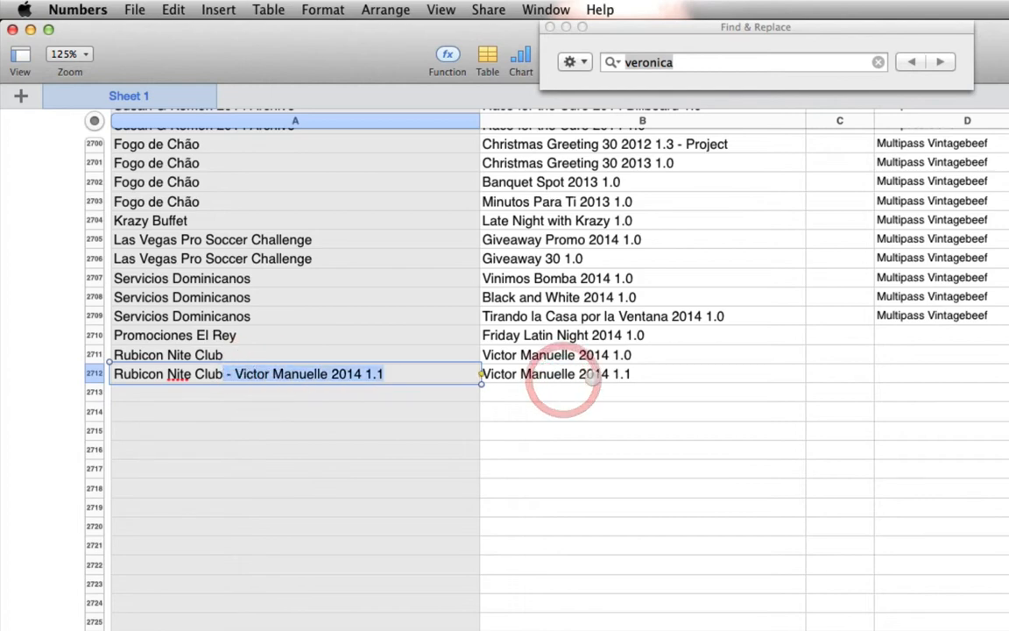
{"action": "key", "text": "BackSpace"}
{"action": "left_click", "coordinate": [684, 408]}
- Open the Cox Communications - Acceso Total 2014 Archive 08-2014 library from Finder and copy the name of its Acceso Total 2014 A 1.0 project
{"action": "key", "text": "super+Tab"}
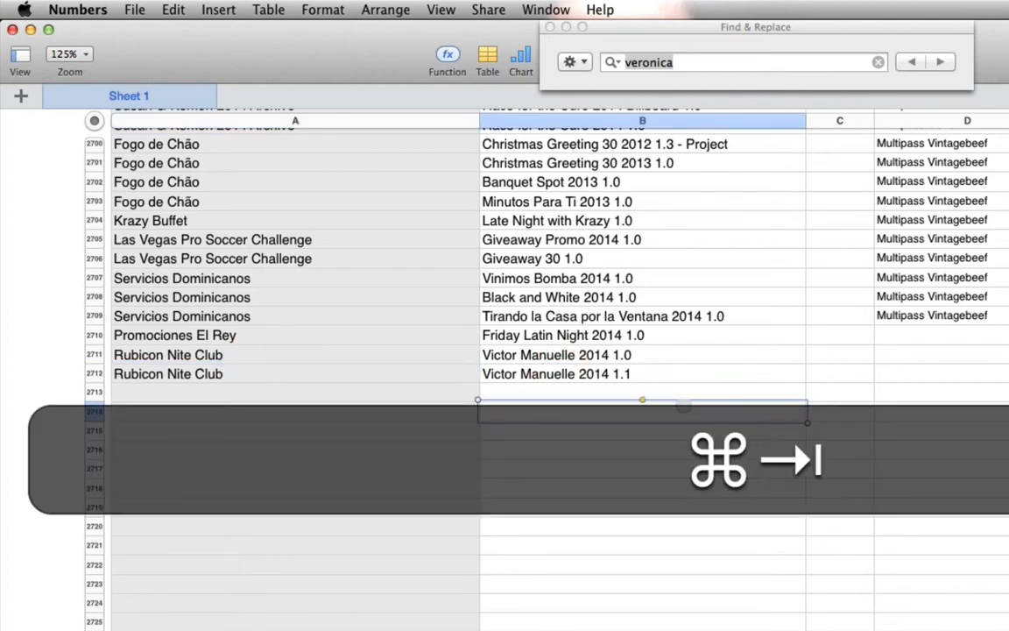
{"action": "key", "text": "super+Tab"}
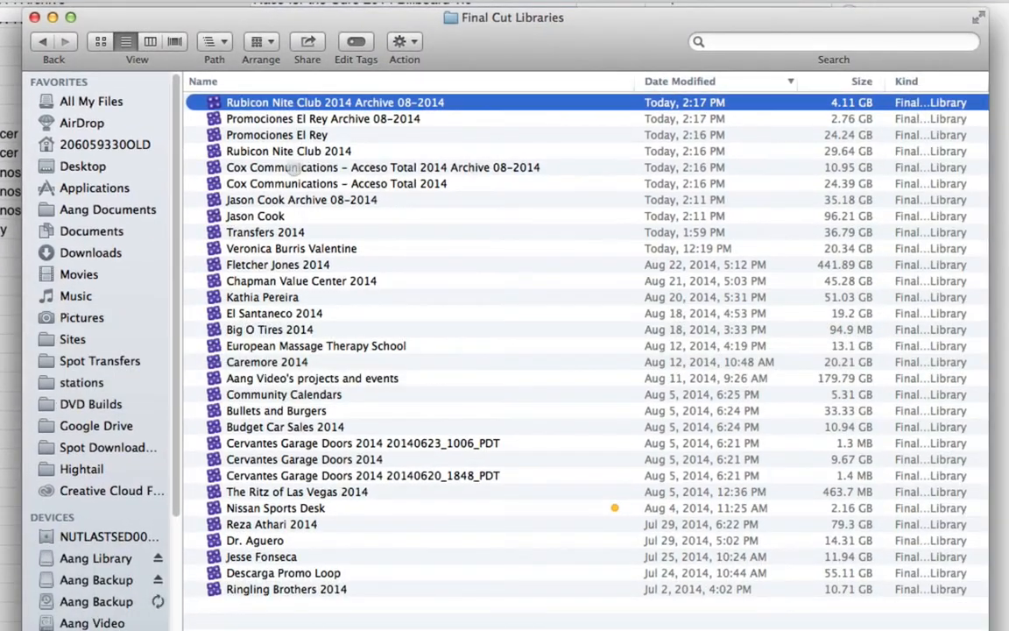
{"action": "double_click", "coordinate": [281, 168]}
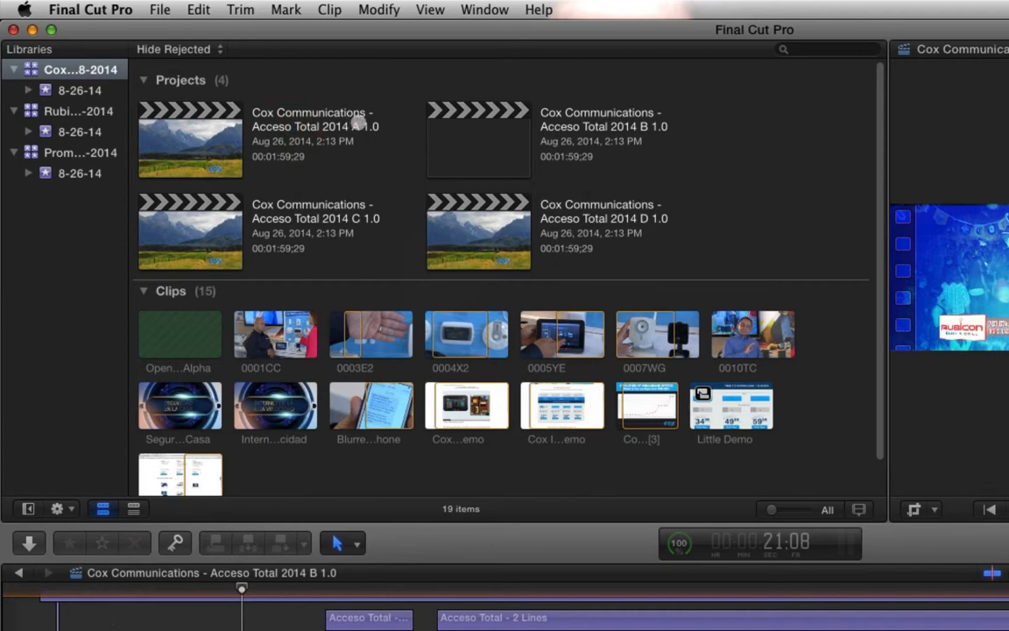
{"action": "left_click", "coordinate": [335, 113]}
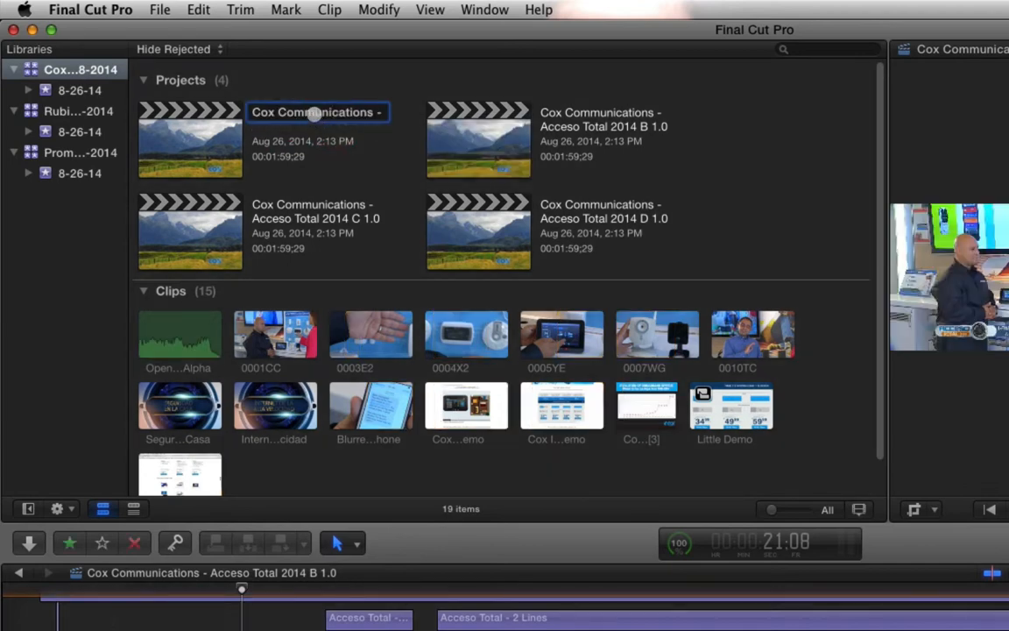
{"action": "key", "text": "super+a"}
{"action": "key", "text": "super+Tab"}
{"action": "key", "text": "super+Tab"}
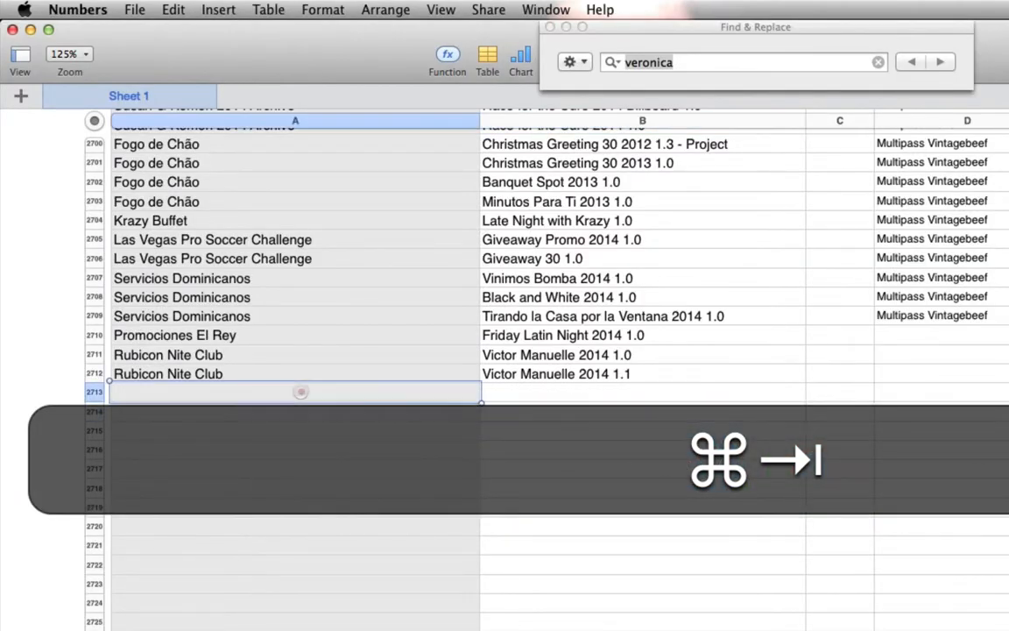
- Paste the Cox Communications project name into cell A2713 in Numbers and move its " - Acceso Total 2014 A 1.0" part to cell B2713
{"action": "left_click", "coordinate": [300, 393]}
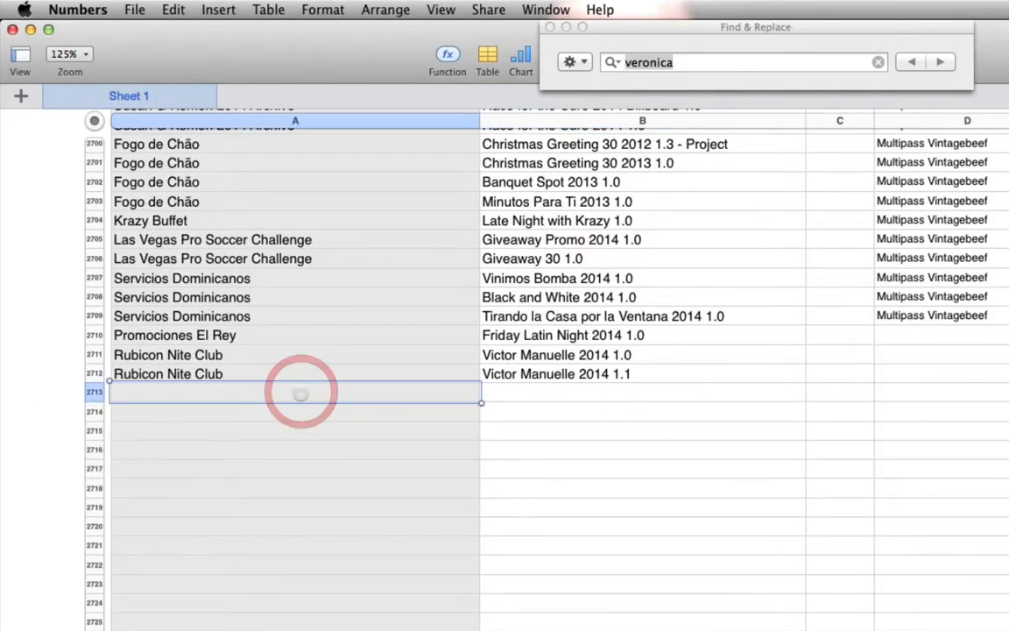
{"action": "type", "text": "Cox Communications - Acceso Total 2014 A 1.0"}
{"action": "left_click", "coordinate": [300, 394]}
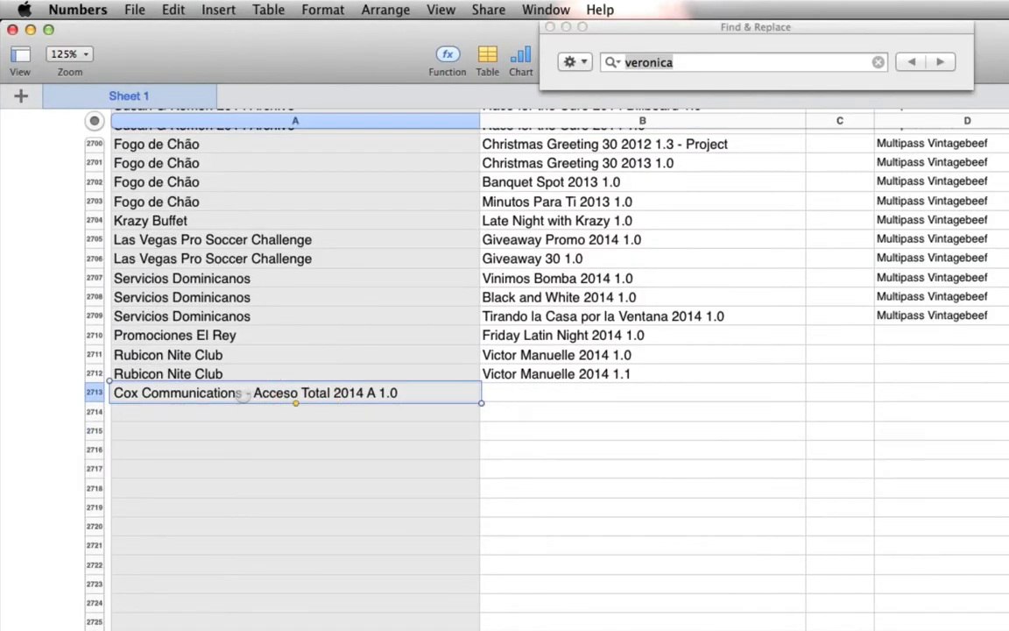
{"action": "left_click_drag", "start_coordinate": [242, 393], "coordinate": [487, 394]}
{"action": "key", "text": "super+x"}
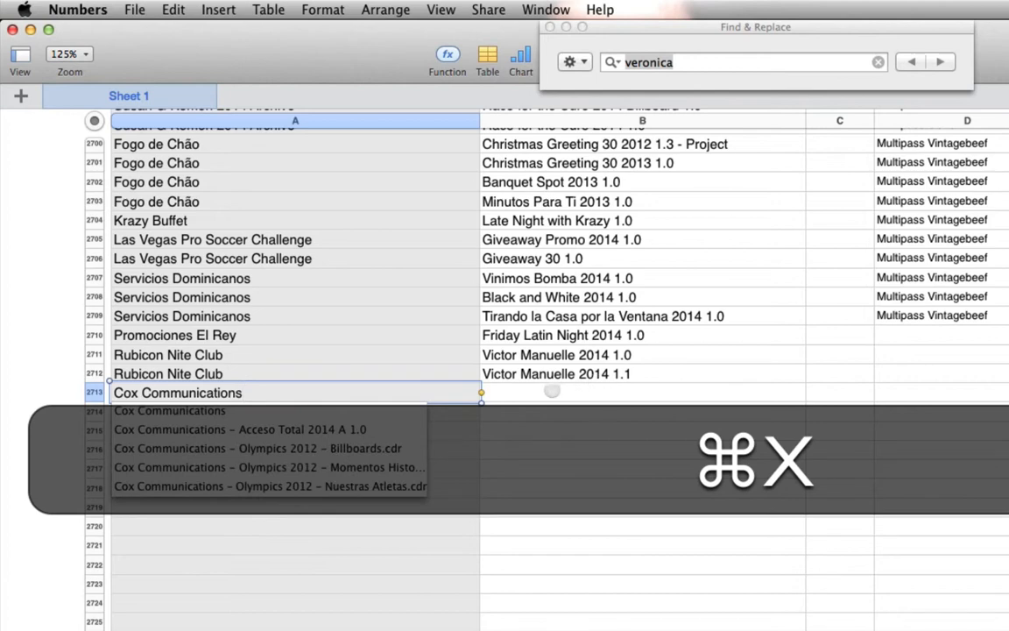
{"action": "left_click", "coordinate": [552, 390]}
{"action": "key", "text": "super+v"}
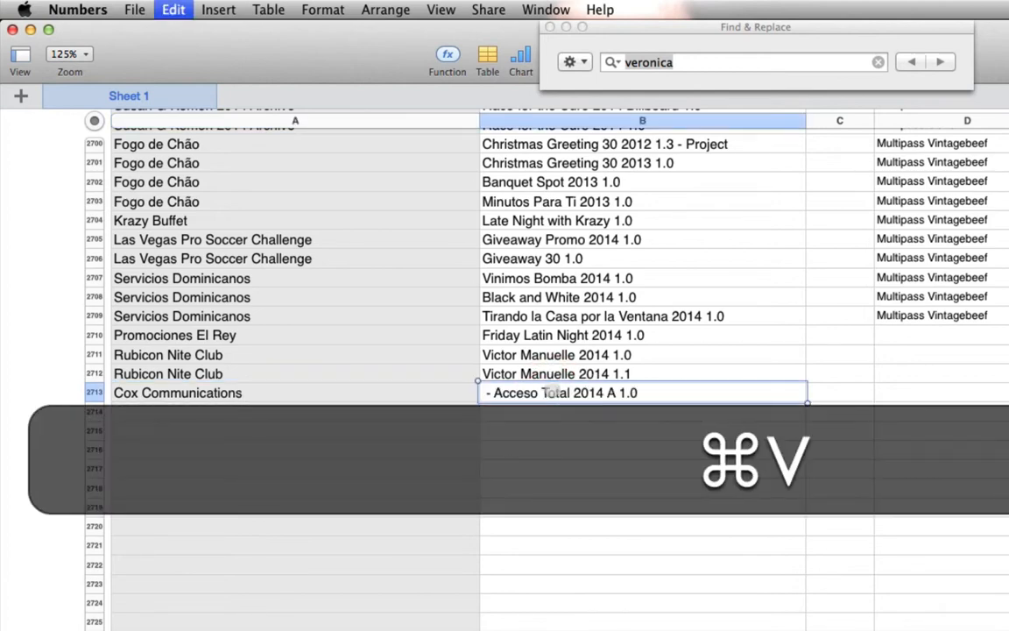
- Remove the leading dash and space from cell B2713 so it reads "Acceso Total 2014 A 1.0"
{"action": "double_click", "coordinate": [509, 393]}
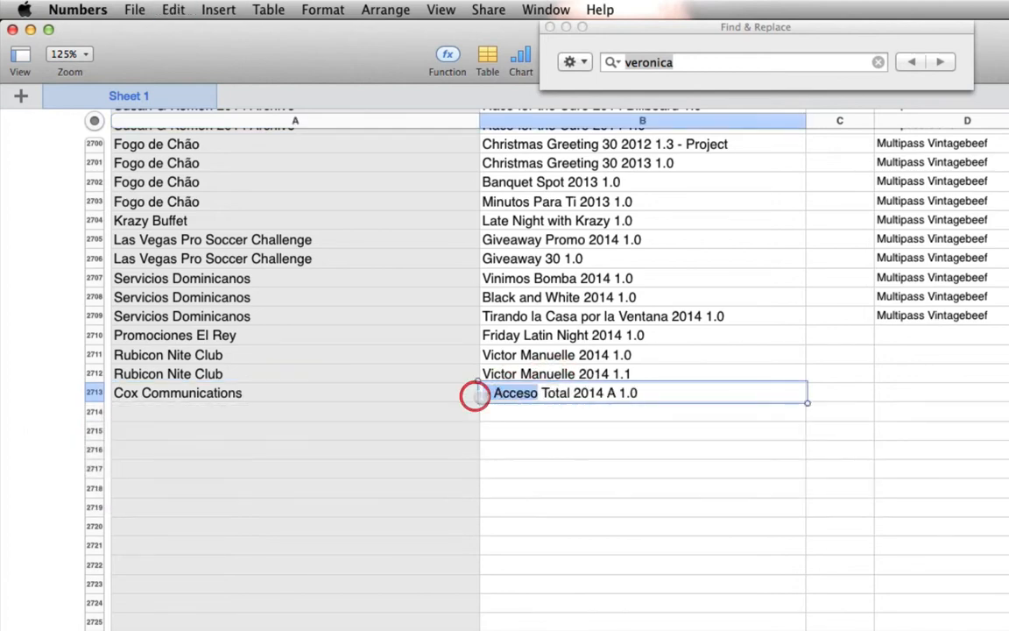
{"action": "type", "text": "Acces"}
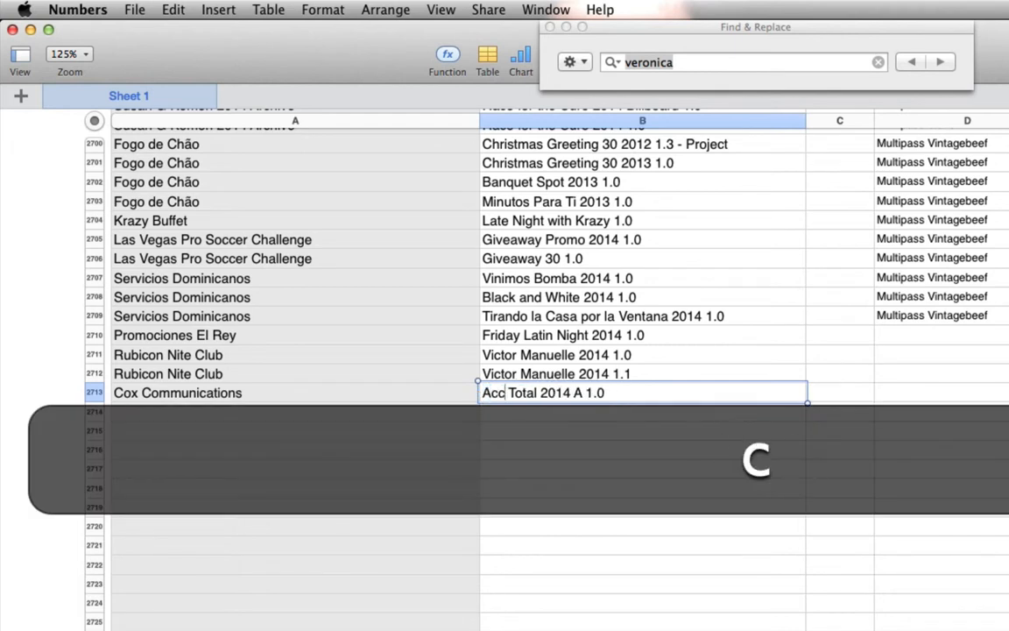
{"action": "type", "text": "o"}
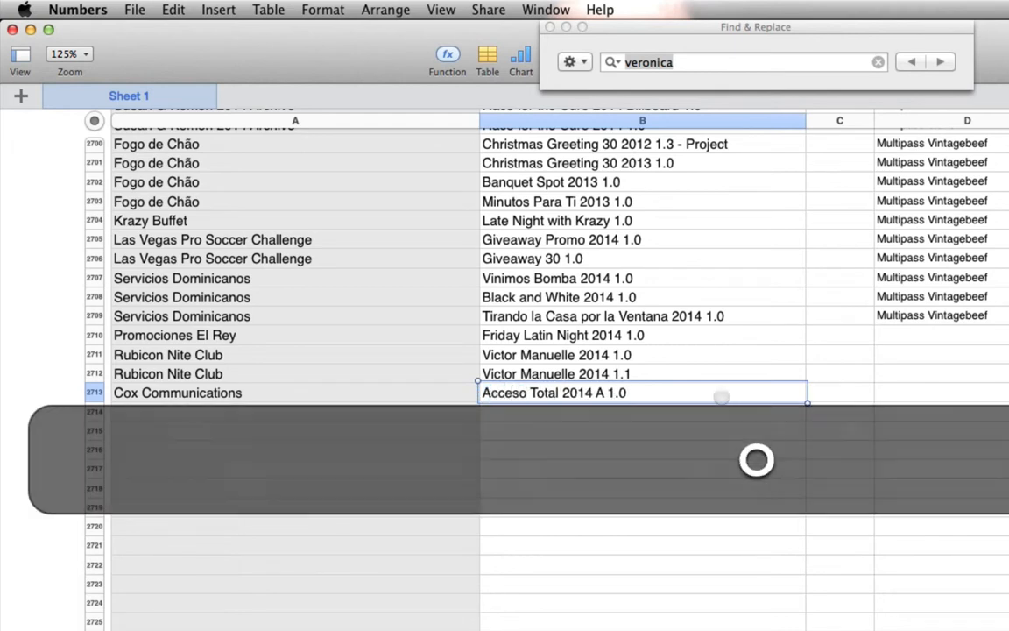
- Copy the client name "Cox Communications" from cell A2713 into cells A2714 to A2716
{"action": "left_click", "coordinate": [312, 396]}
{"action": "key", "text": "super+c"}
{"action": "key", "text": "shift+super+c"}
{"action": "left_click", "coordinate": [294, 443], "text": "shift"}
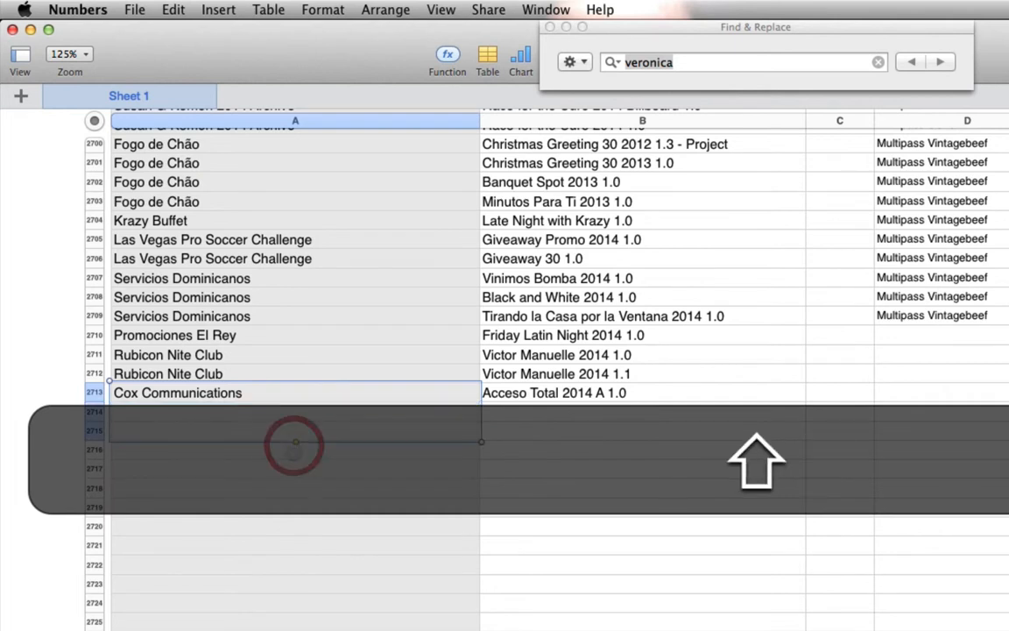
{"action": "key", "text": "super+v"}
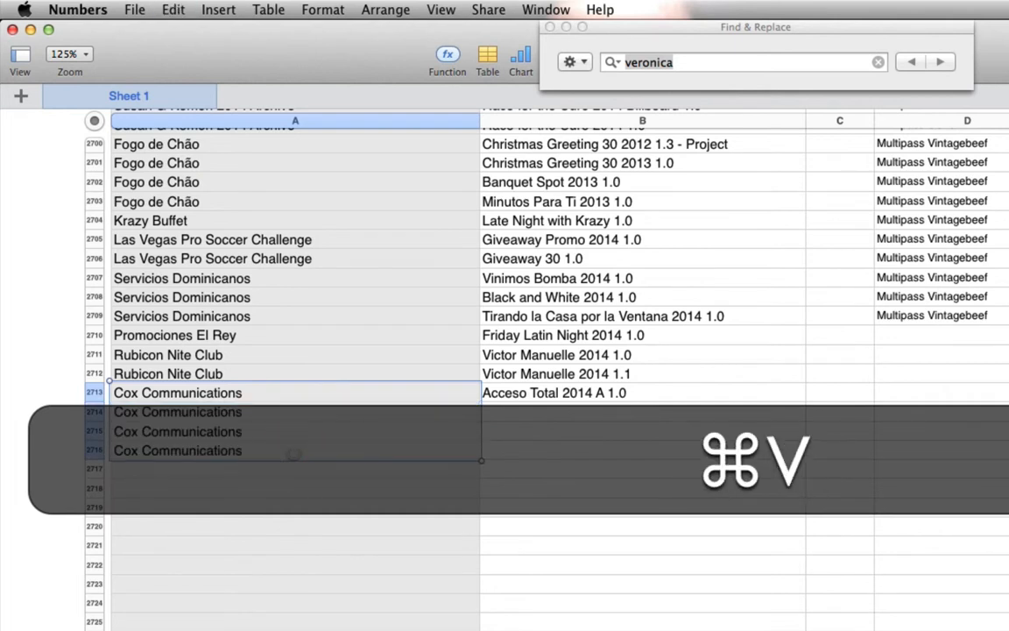
- Copy the project name "Acceso Total 2014 A 1.0" from cell B2713 into cells B2714 to B2716
{"action": "left_click", "coordinate": [510, 393]}
{"action": "key", "text": "super+c"}
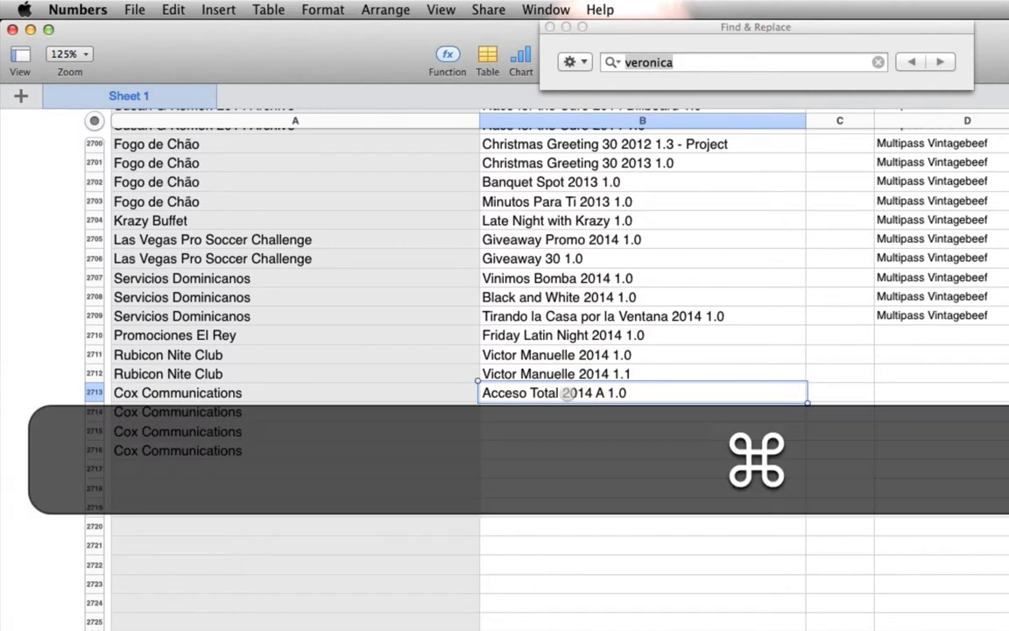
{"action": "left_click", "coordinate": [558, 453], "text": "shift"}
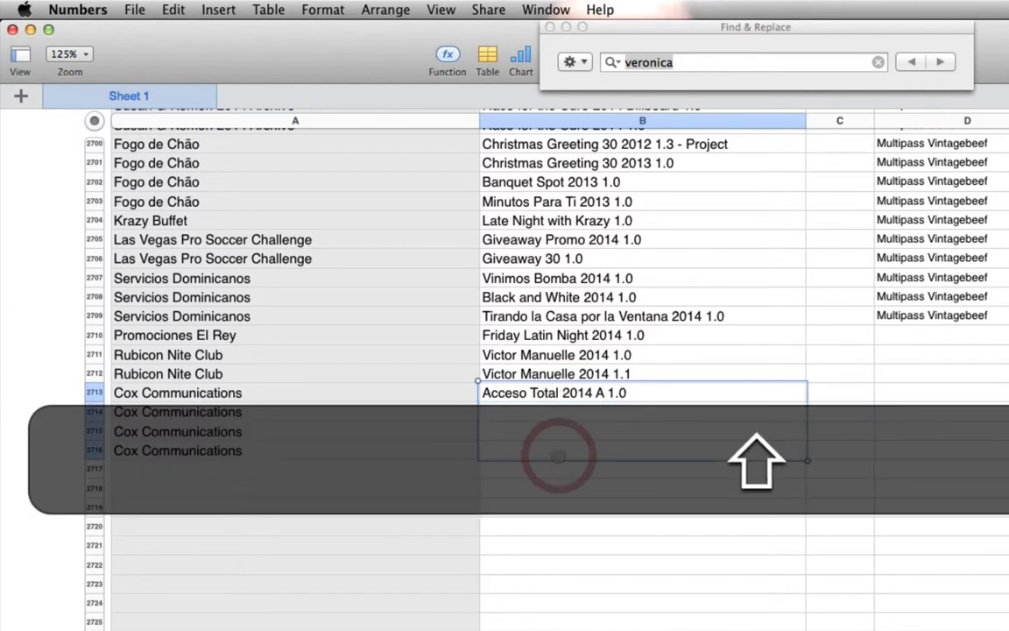
{"action": "key", "text": "super+v"}
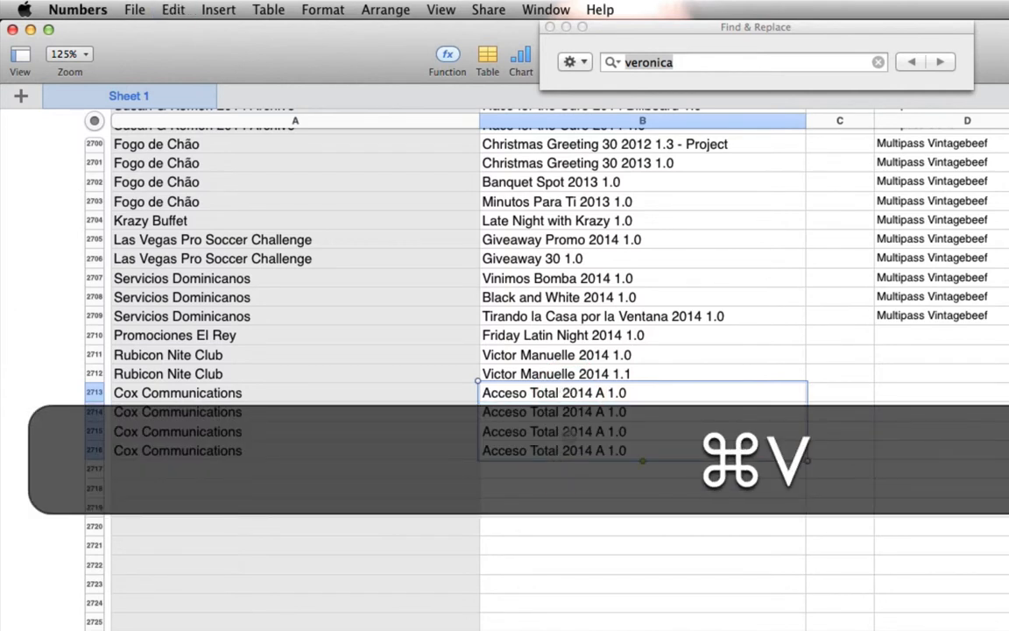
- Change the project letter in cells B2714, B2715 and B2716 to B, C and D respectively
{"action": "left_click", "coordinate": [601, 412]}
{"action": "double_click", "coordinate": [600, 412]}
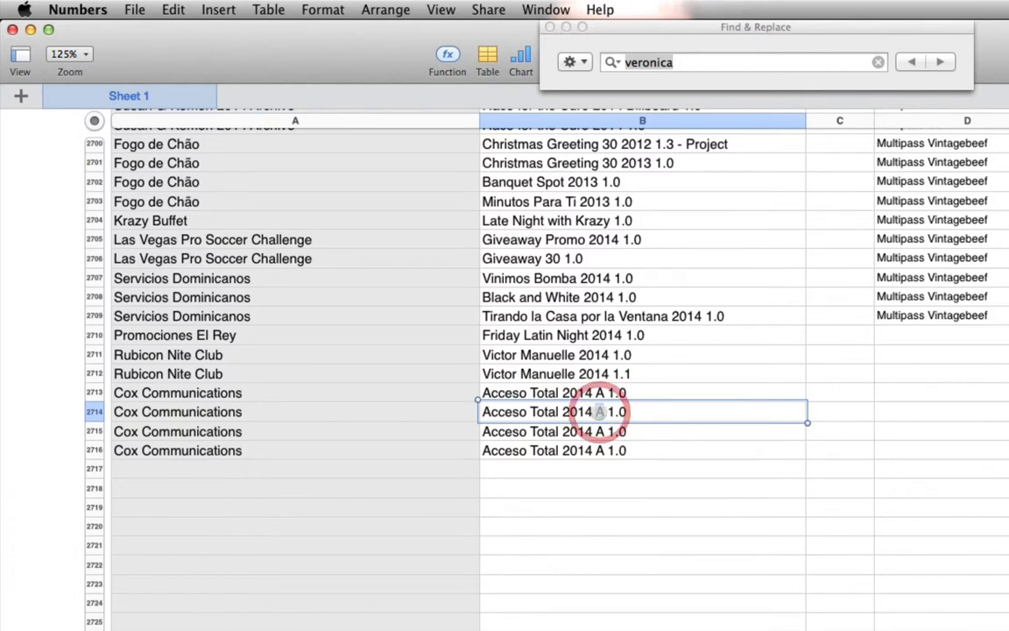
{"action": "type", "text": "B"}
{"action": "double_click", "coordinate": [600, 431]}
{"action": "type", "text": "C"}
{"action": "key", "text": "Delete"}
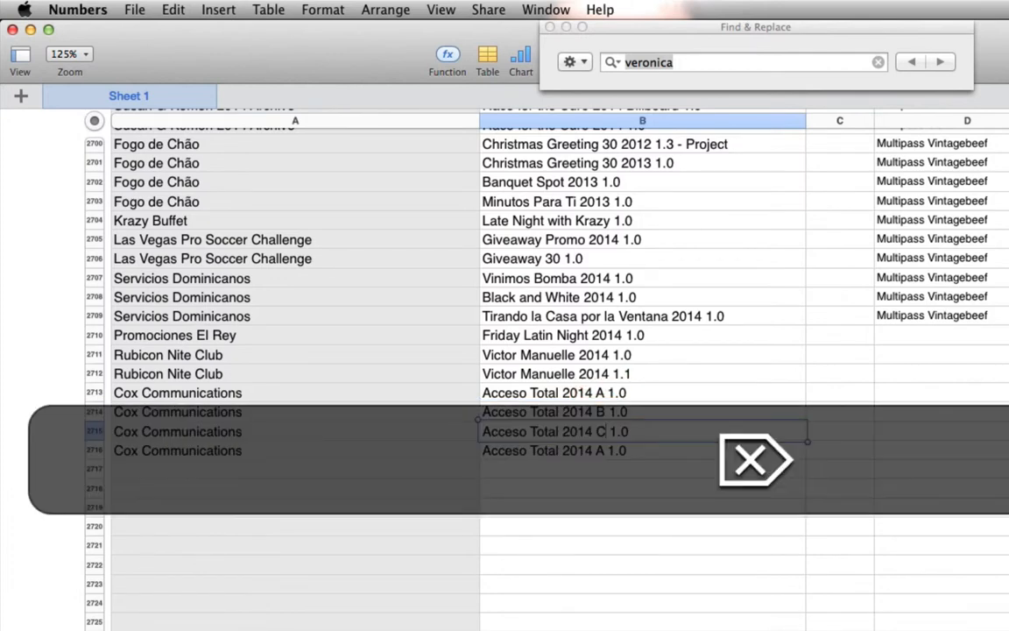
{"action": "double_click", "coordinate": [600, 451]}
{"action": "type", "text": "D"}
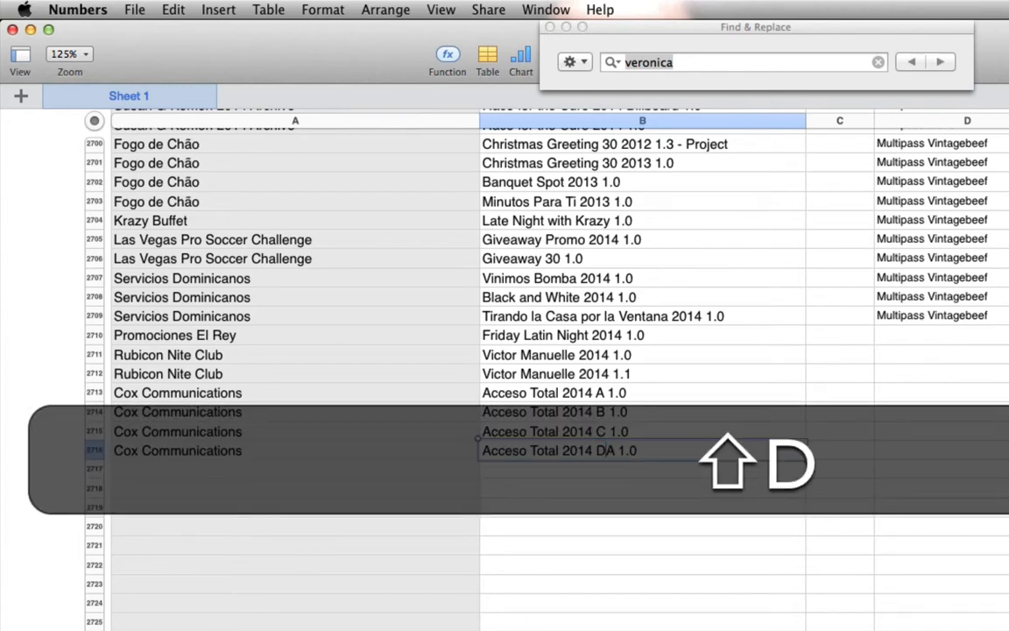
{"action": "key", "text": "Delete"}
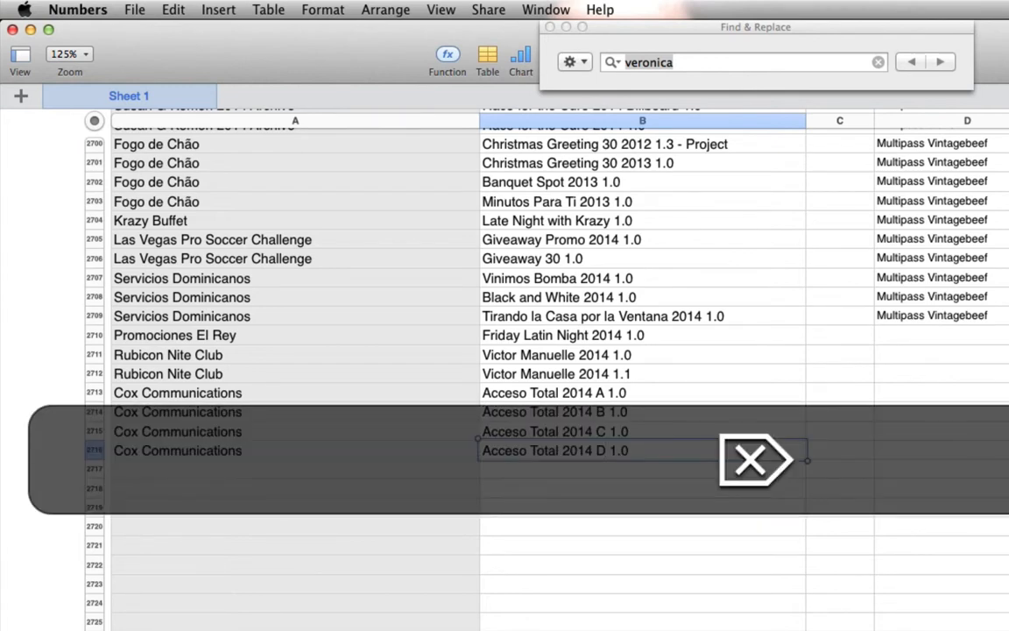
{"action": "key", "text": "Return"}
- Switch to Finder and open the attorney client's Archive 08-2014 library from the Final Cut Libraries folder
{"action": "key", "text": "super+Tab"}
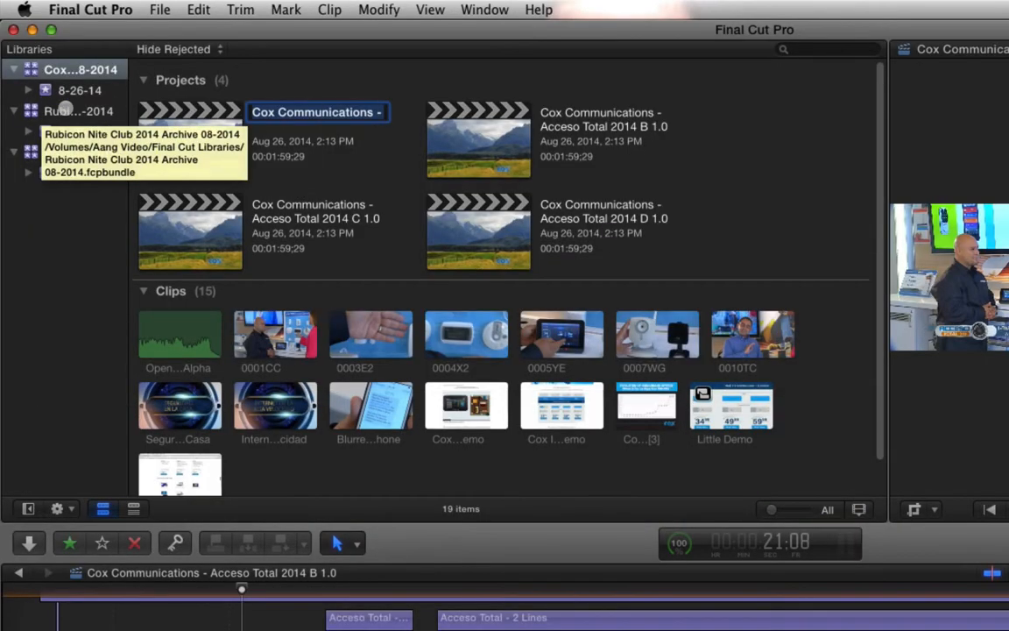
{"action": "key", "text": "super+Tab"}
{"action": "key", "text": "super+Tab"}
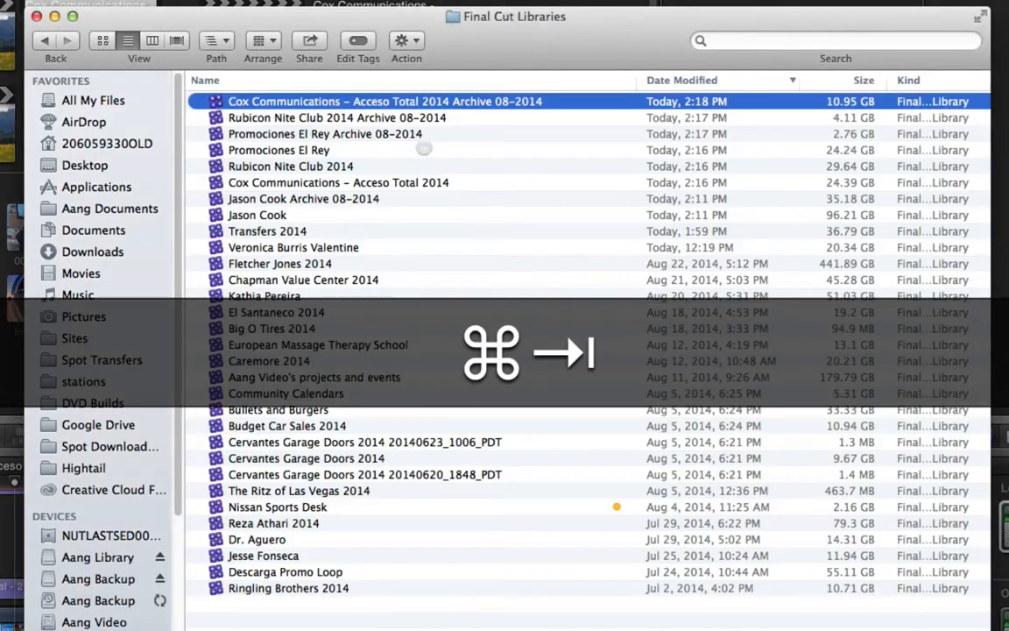
{"action": "double_click", "coordinate": [273, 198]}
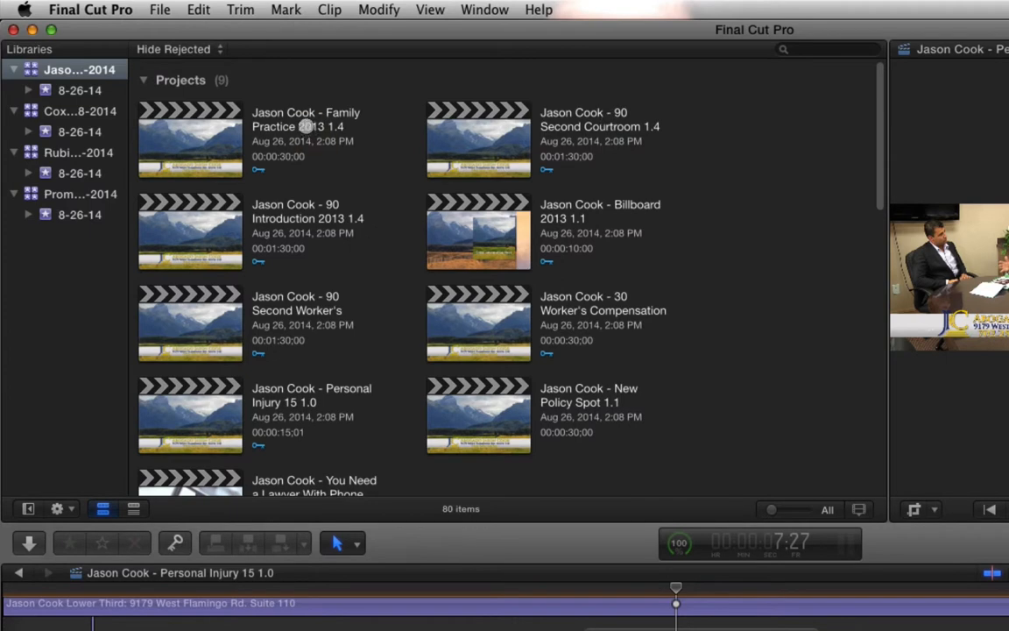
- Copy the attorney's Family Practice 2013 1.4 project name from Final Cut Pro and paste it into cell A2717 in Numbers
{"action": "left_click", "coordinate": [322, 112]}
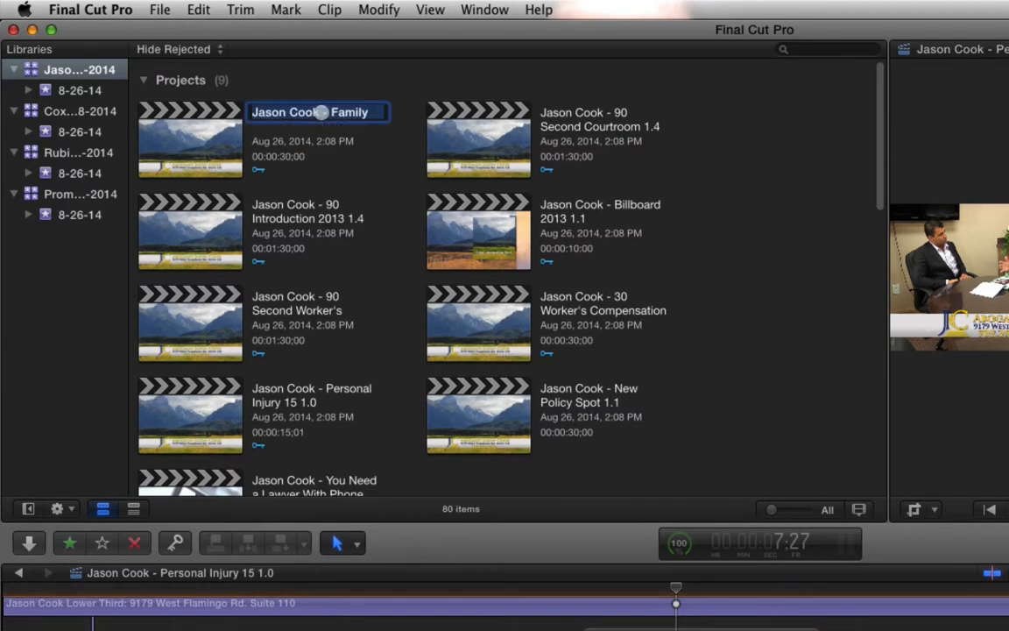
{"action": "key", "text": "super+Tab"}
- Copy the 90 Second Courtroom 1.4 project name from Final Cut Pro and paste it into cell A2718 in Numbers
{"action": "key", "text": "super+Tab"}
{"action": "left_click", "coordinate": [323, 469]}
{"action": "key", "text": "super+v"}
{"action": "key", "text": "super+Tab"}
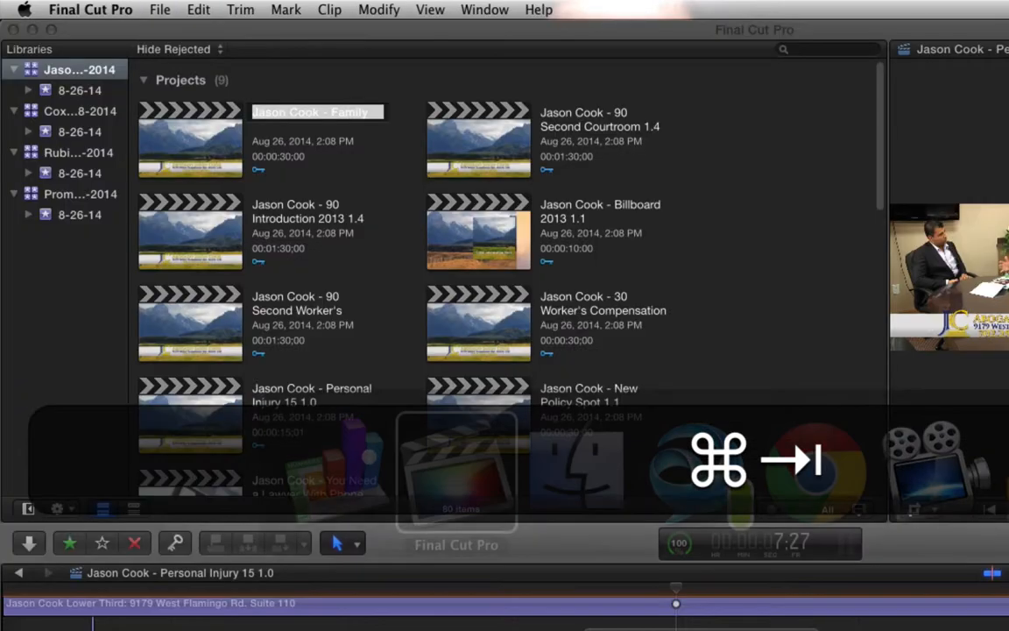
{"action": "left_click", "coordinate": [575, 125]}
{"action": "key", "text": "super+c"}
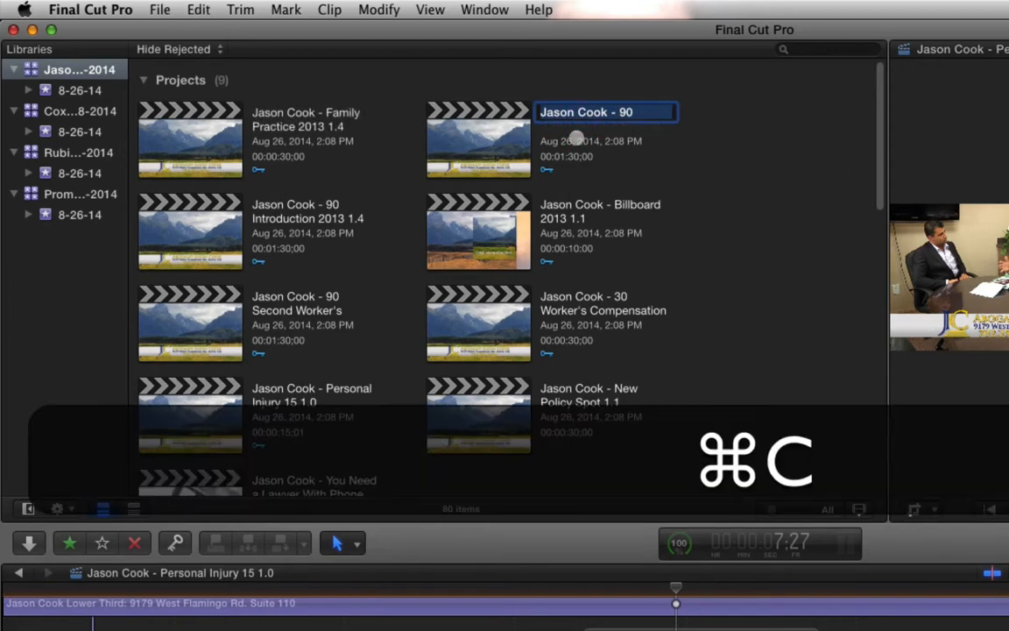
{"action": "key", "text": "super+Tab"}
{"action": "left_click", "coordinate": [291, 489]}
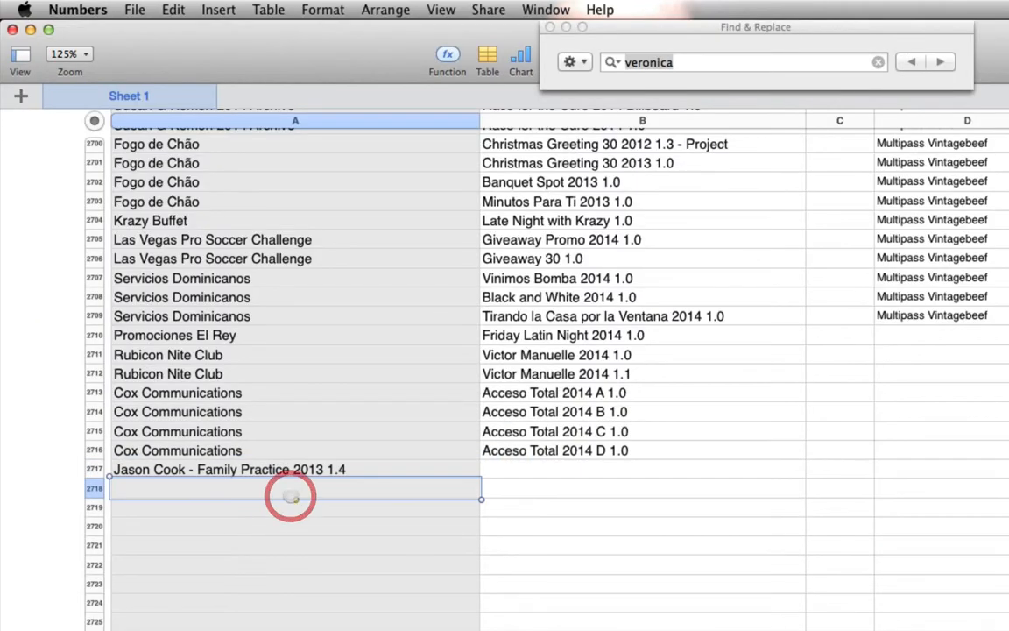
{"action": "key", "text": "super+v"}
- Copy the 90 Introduction 2013 1.4 project name from Final Cut Pro and paste it into cell A2719 in Numbers
{"action": "key", "text": "super+Tab"}
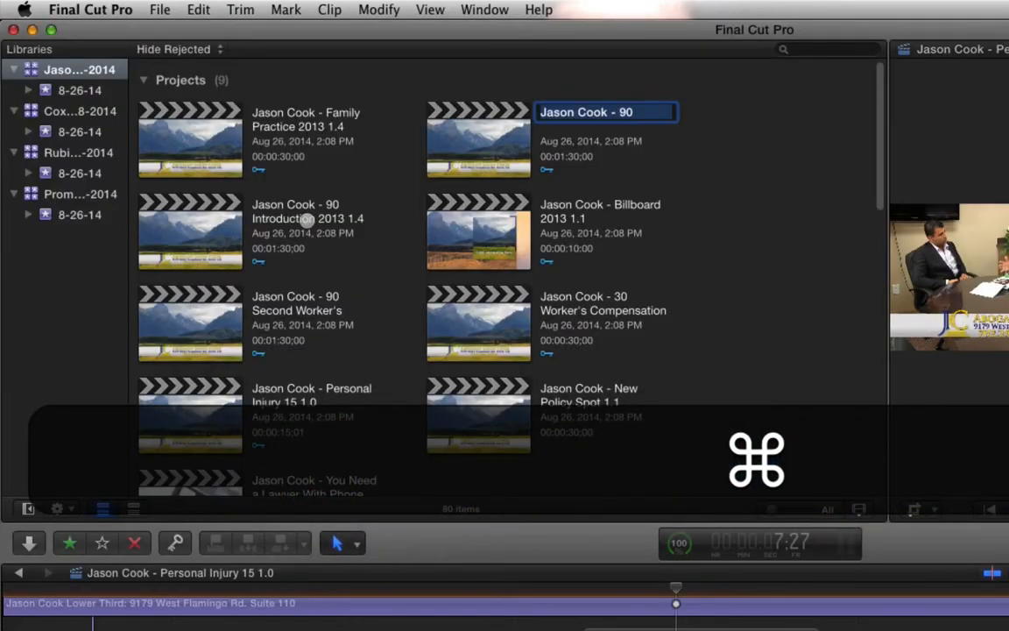
{"action": "left_click", "coordinate": [306, 219]}
{"action": "key", "text": "super+c"}
{"action": "key", "text": "super+Tab"}
{"action": "left_click", "coordinate": [321, 517]}
{"action": "key", "text": "super+v"}
{"action": "key", "text": "Tab"}
- Copy the Billboard 2013 1.1 project name from Final Cut Pro and paste it into cell A2720 in Numbers
{"action": "key", "text": "super+Tab"}
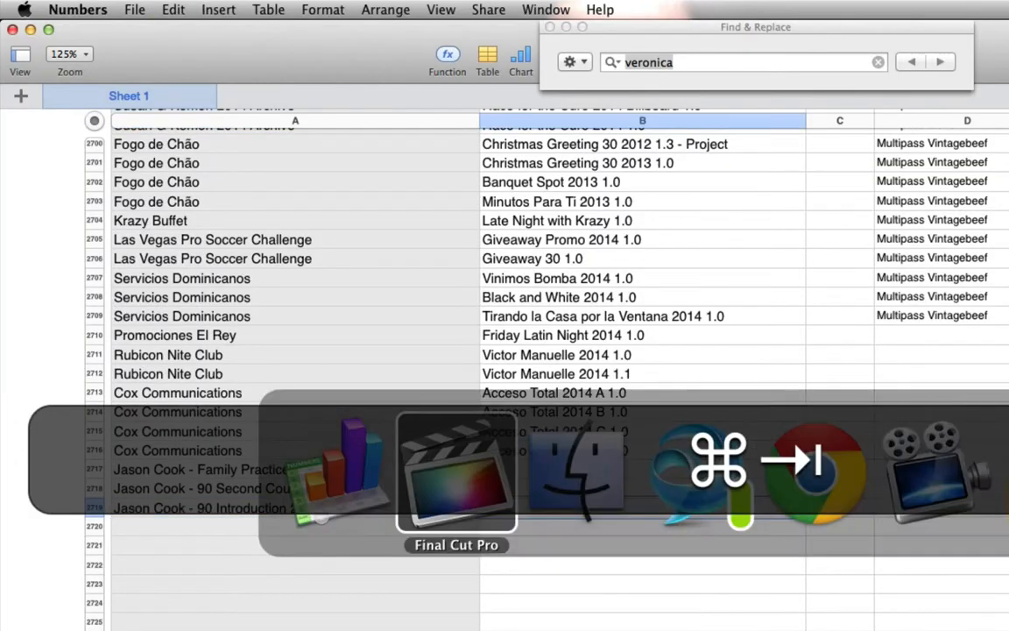
{"action": "key", "text": "super+Tab"}
{"action": "left_click", "coordinate": [580, 203]}
{"action": "key", "text": "super+c"}
{"action": "key", "text": "super+Tab"}
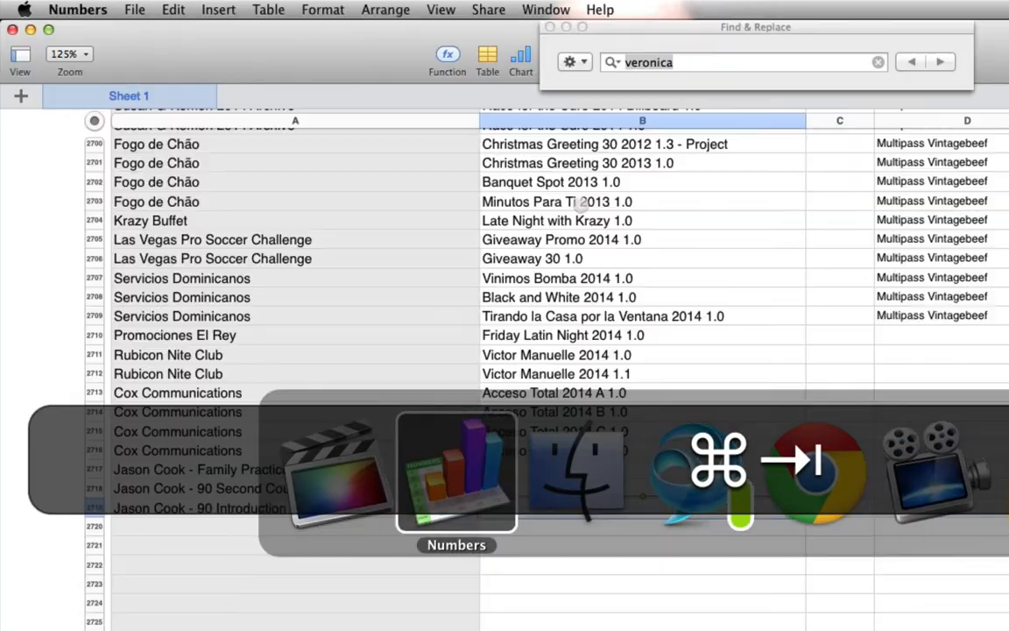
{"action": "left_click", "coordinate": [357, 524]}
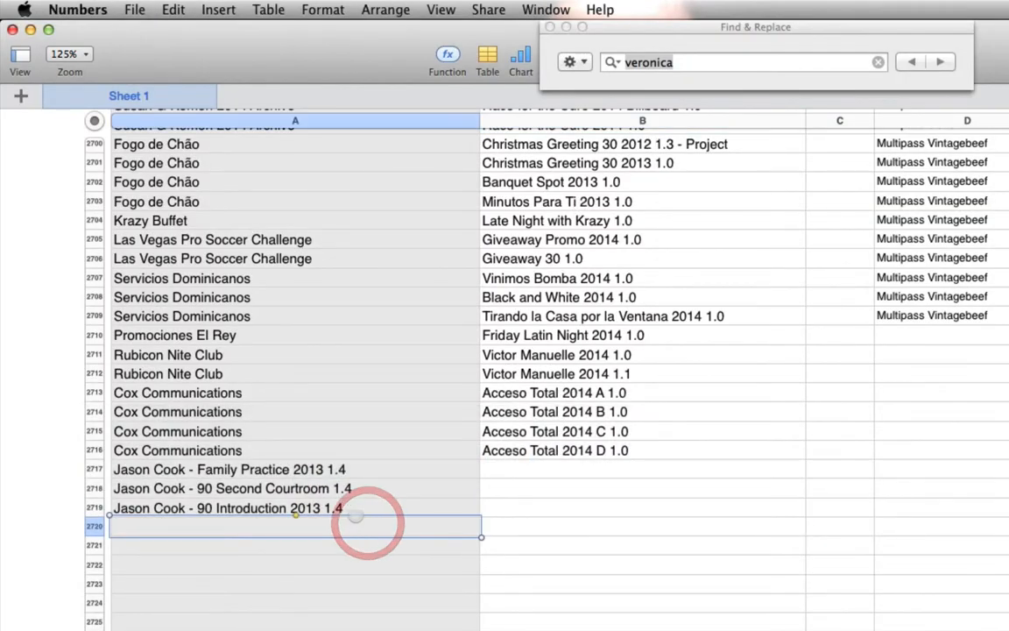
{"action": "key", "text": "super+v"}
- Copy the 90 Second Worker's Compensation 2013 1.1 project name from Final Cut Pro and paste it into cell B2721 in Numbers
{"action": "key", "text": "super+Tab"}
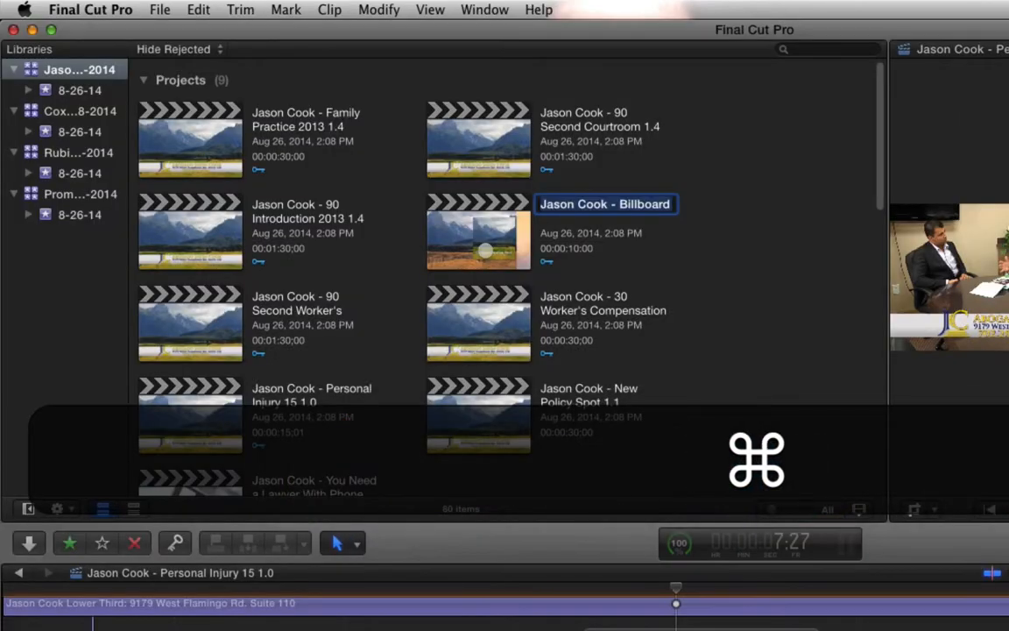
{"action": "left_click", "coordinate": [292, 299]}
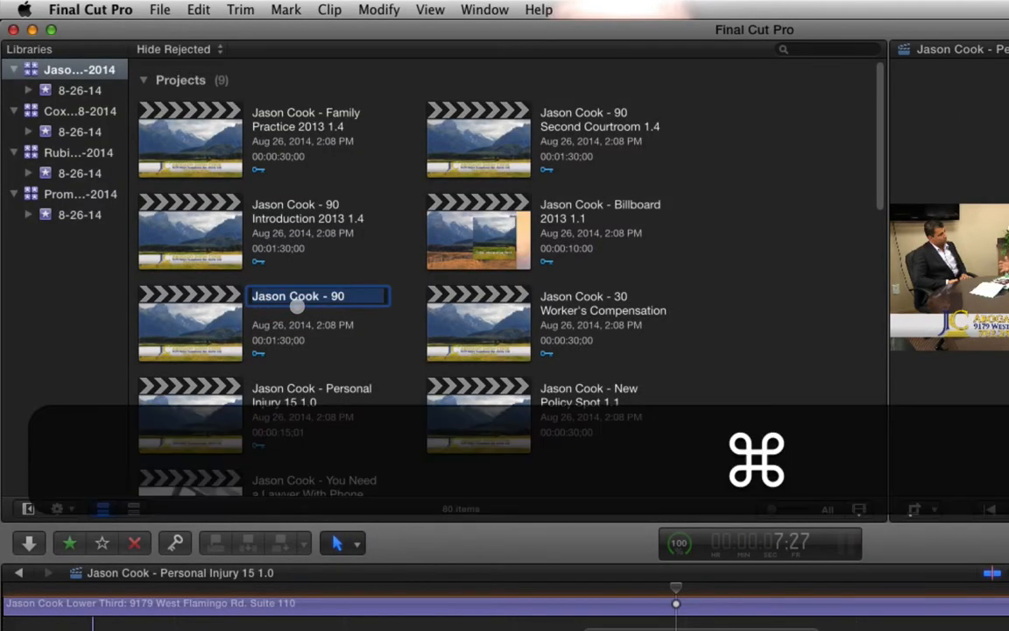
{"action": "key", "text": "super+c"}
{"action": "key", "text": "super+Tab"}
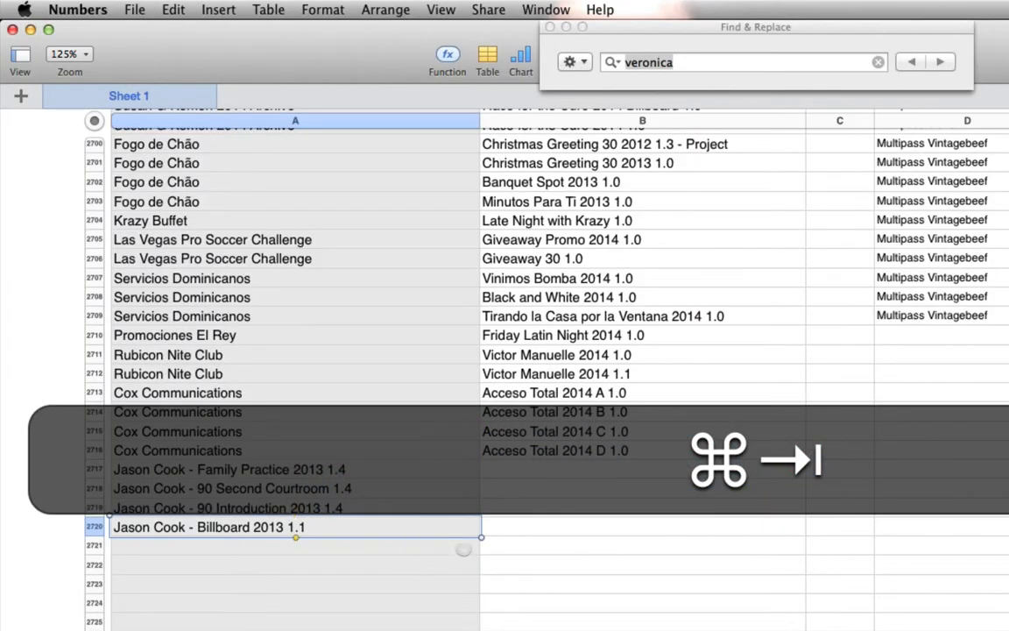
{"action": "left_click", "coordinate": [528, 545]}
{"action": "key", "text": "super+v"}
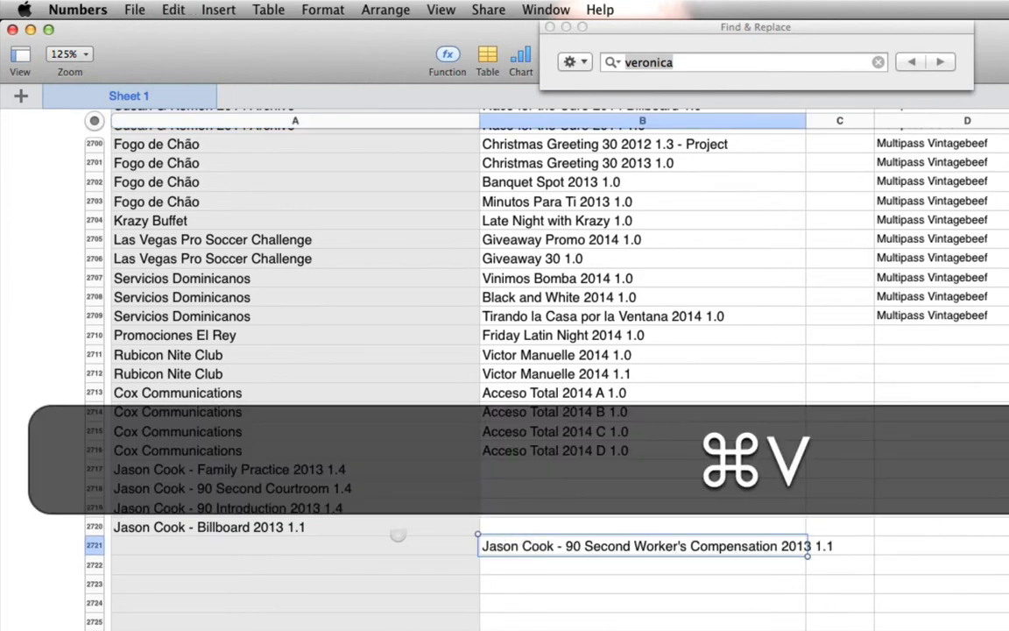
- Move the four project names in cells A2717 to A2720 into cells B2717 to B2720
{"action": "left_click", "coordinate": [395, 526]}
{"action": "left_click", "coordinate": [370, 469], "text": "shift"}
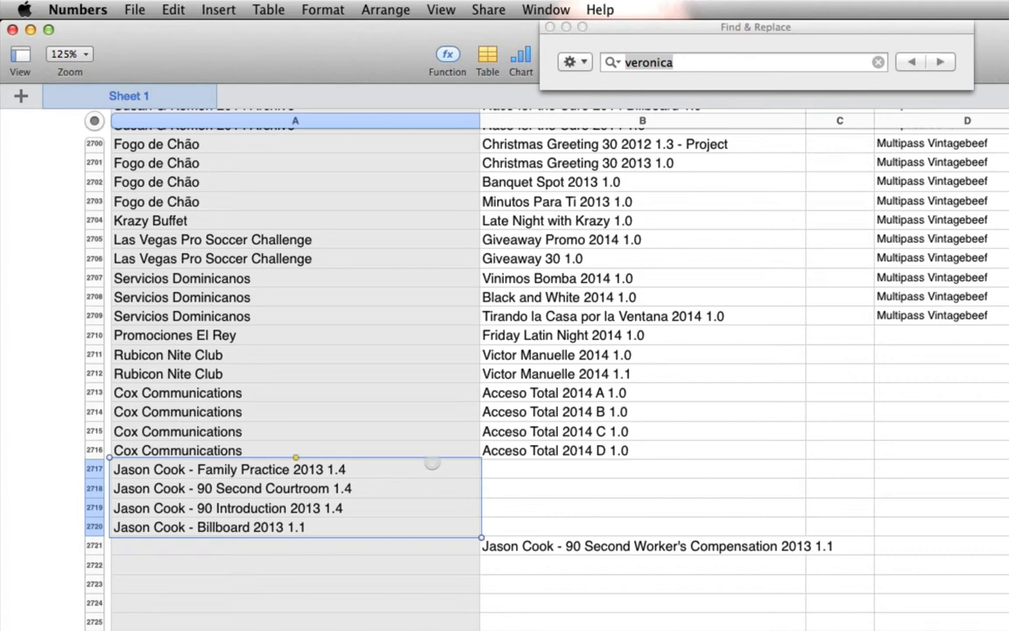
{"action": "key", "text": "super+x"}
{"action": "left_click", "coordinate": [530, 470]}
{"action": "key", "text": "super+v"}
- Copy the 30 Worker's Compensation 2013 2.1 project name from Final Cut Pro and paste it into cell B2722 in Numbers
{"action": "key", "text": "super+Tab"}
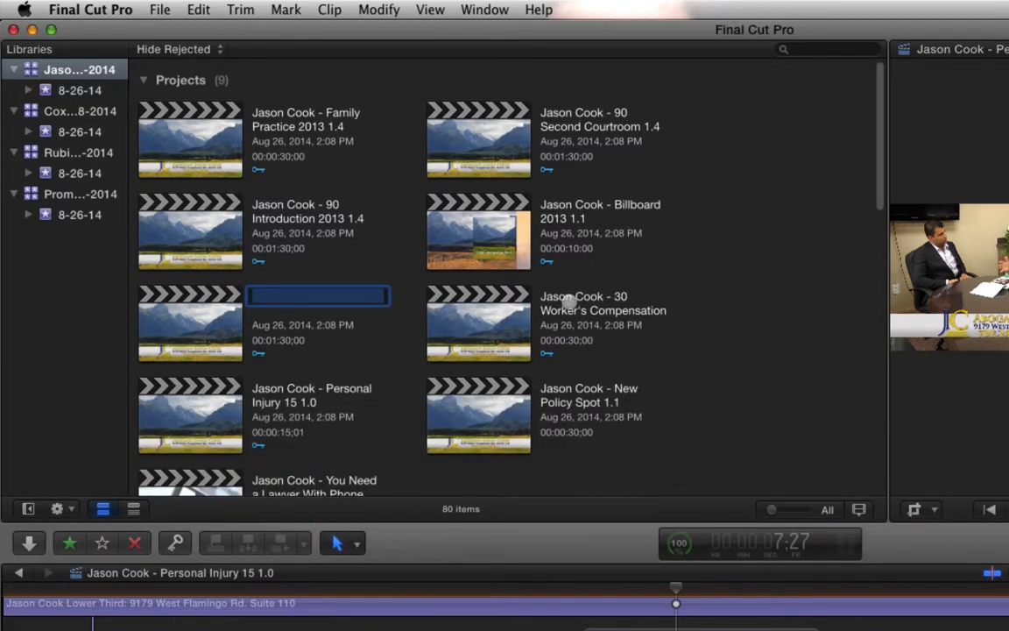
{"action": "left_click", "coordinate": [578, 303]}
{"action": "key", "text": "super+c"}
{"action": "key", "text": "super+Tab"}
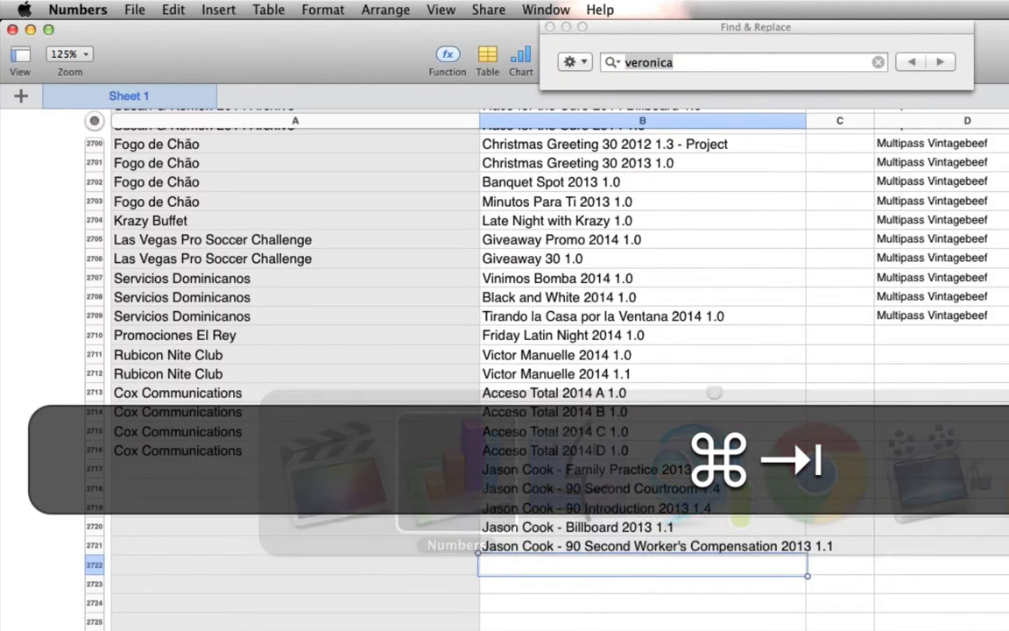
{"action": "key", "text": "super+v"}
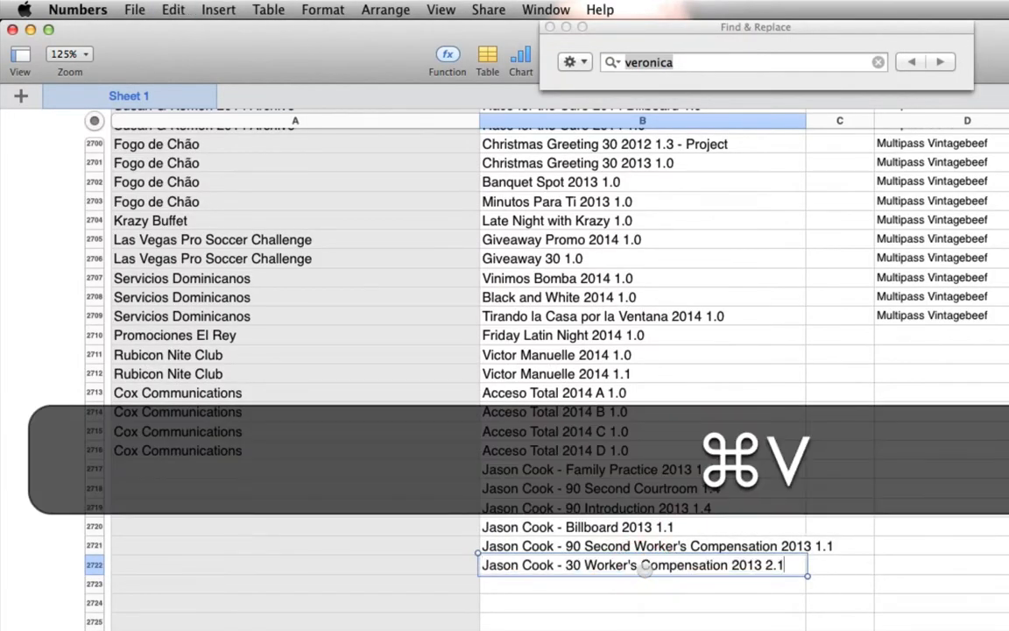
- Copy the Personal Injury 15 1.0 project name from Final Cut Pro and paste it into cell B2723 in Numbers
{"action": "key", "text": "super+Tab"}
{"action": "left_click", "coordinate": [311, 388]}
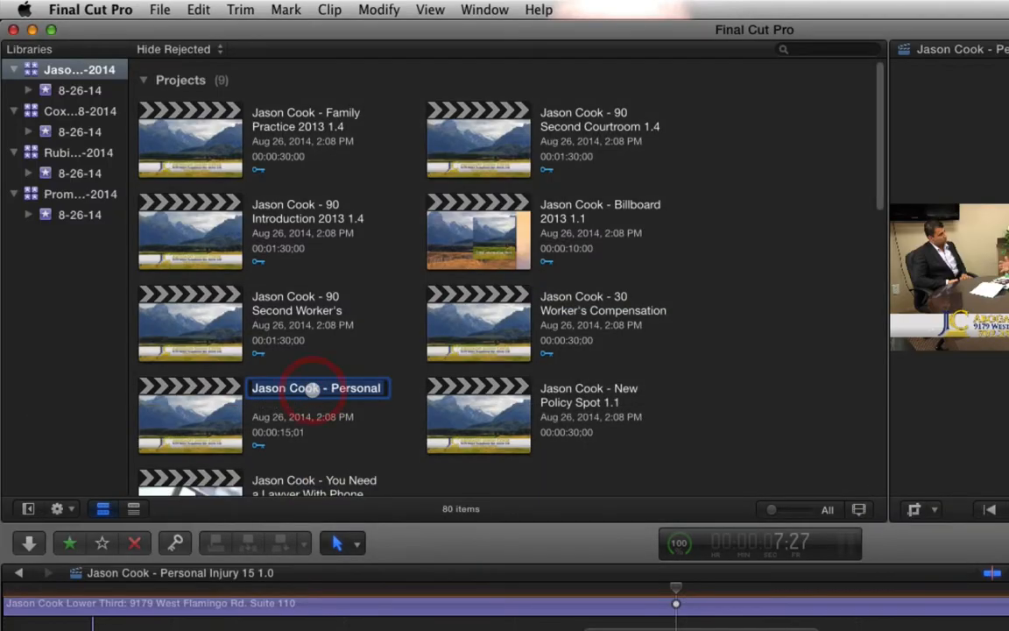
{"action": "key", "text": "super+c"}
{"action": "key", "text": "super+Tab"}
{"action": "left_click", "coordinate": [640, 588]}
{"action": "key", "text": "super+v"}
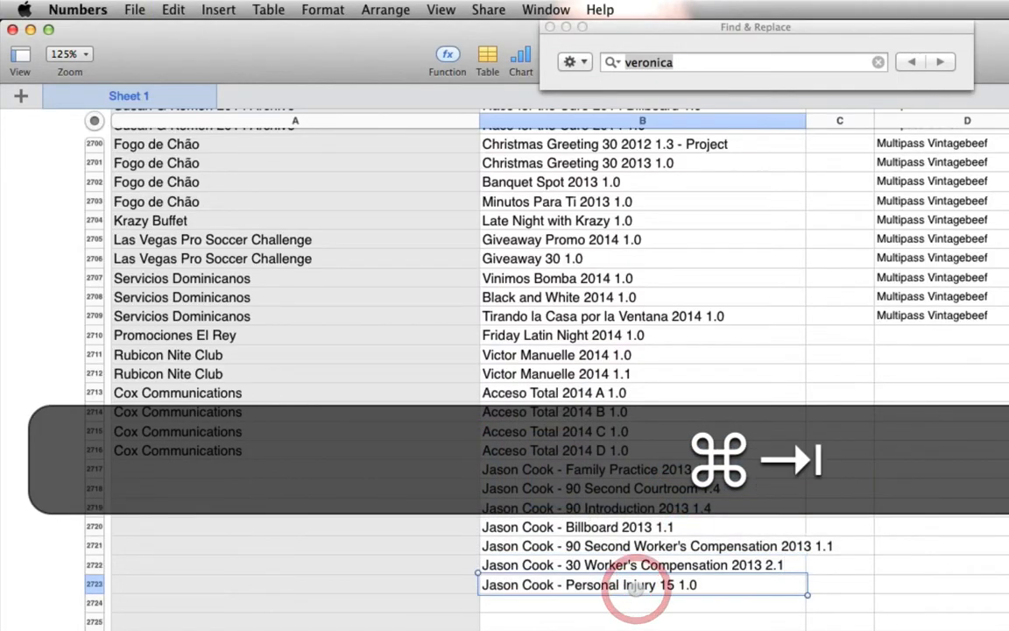
- Copy the New Policy Spot 1.1 project name from Final Cut Pro and paste it into cell B2724 in Numbers
{"action": "key", "text": "super+Tab"}
{"action": "left_click", "coordinate": [585, 388]}
{"action": "key", "text": "super+c"}
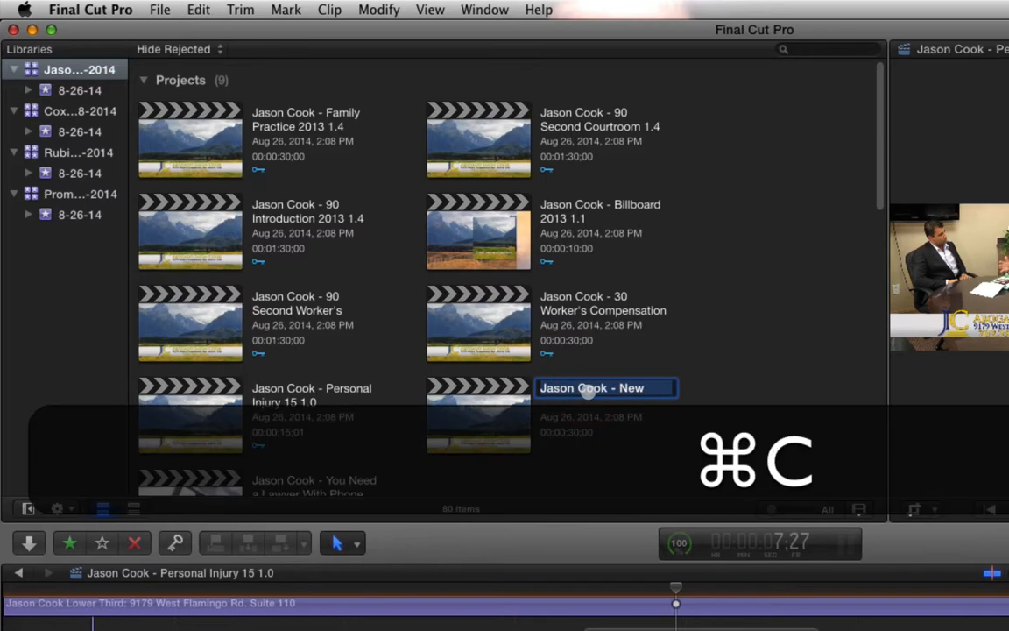
{"action": "key", "text": "super+Tab"}
- Copy the You Need a Lawyer With Phone 2014 1.1 project name from Final Cut Pro and paste it into cell B2725 in Numbers
{"action": "key", "text": "super+Tab"}
{"action": "key", "text": "super+Tab"}
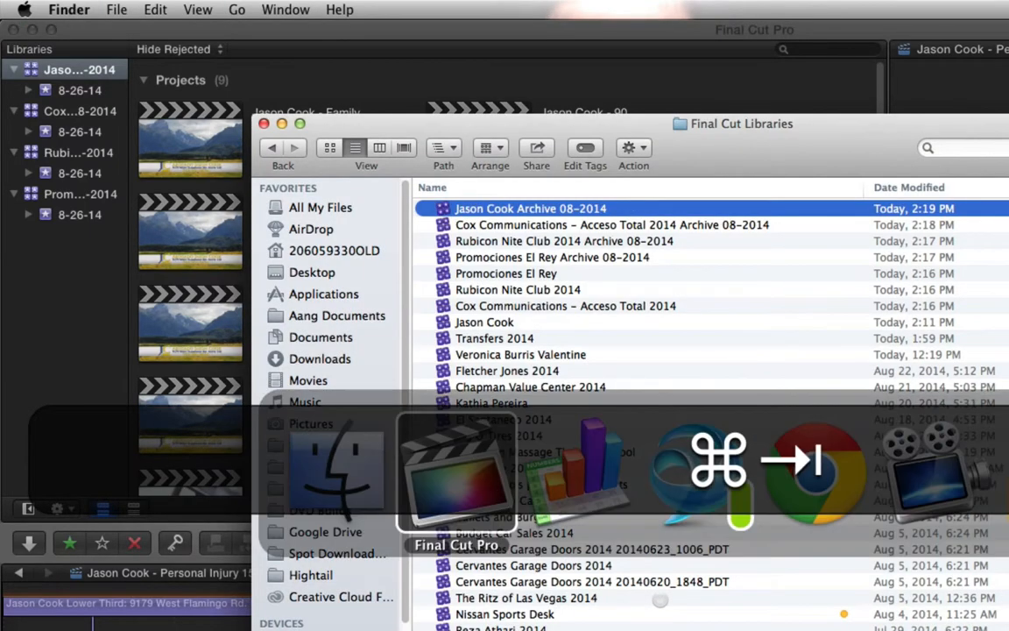
{"action": "key", "text": "super+v"}
{"action": "key", "text": "super+Tab"}
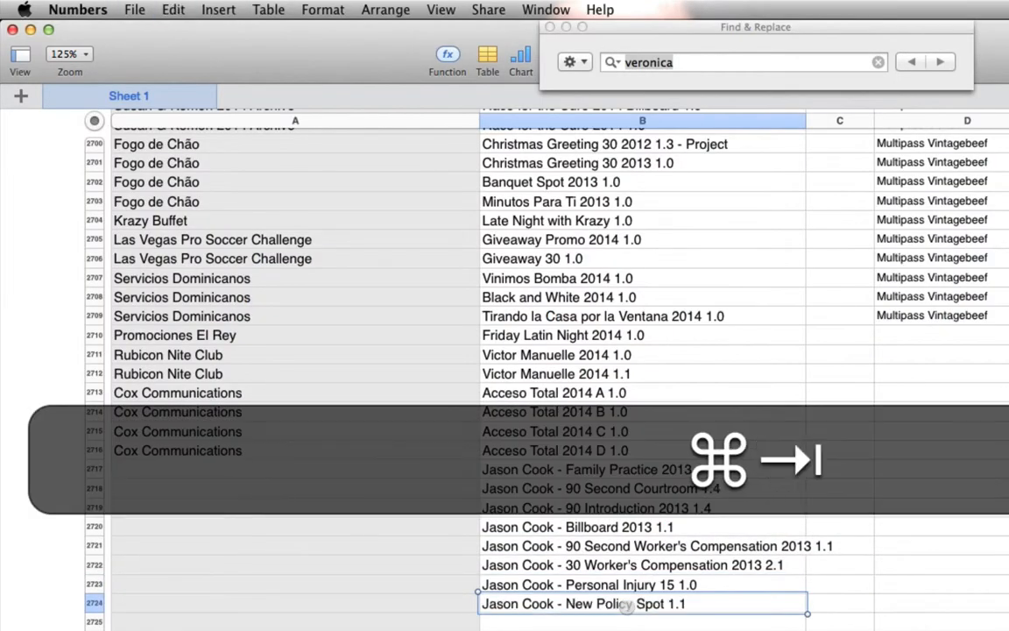
{"action": "key", "text": "super+Tab"}
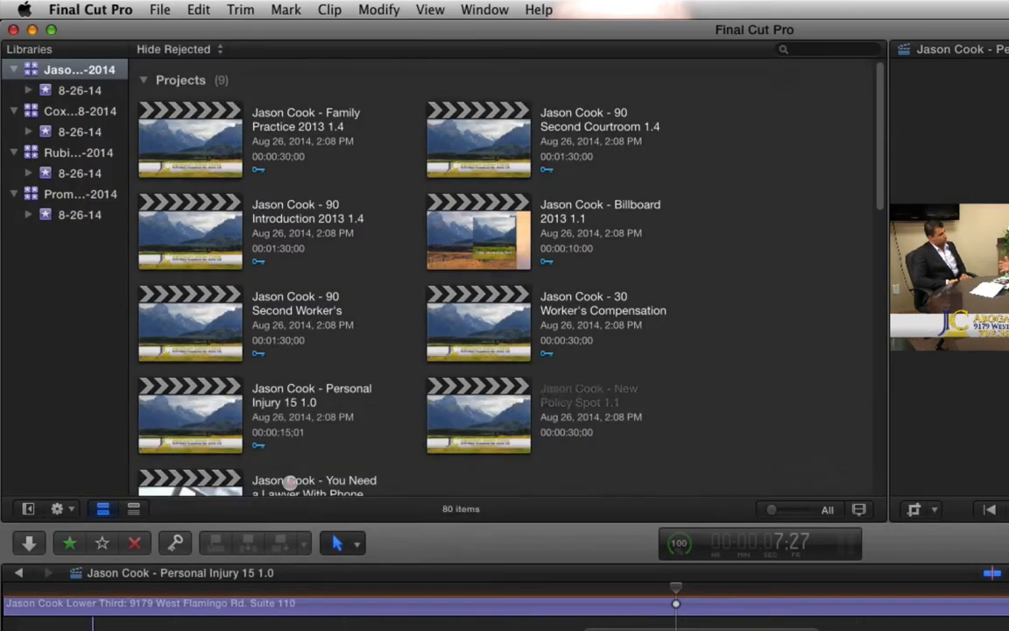
{"action": "left_click", "coordinate": [289, 481]}
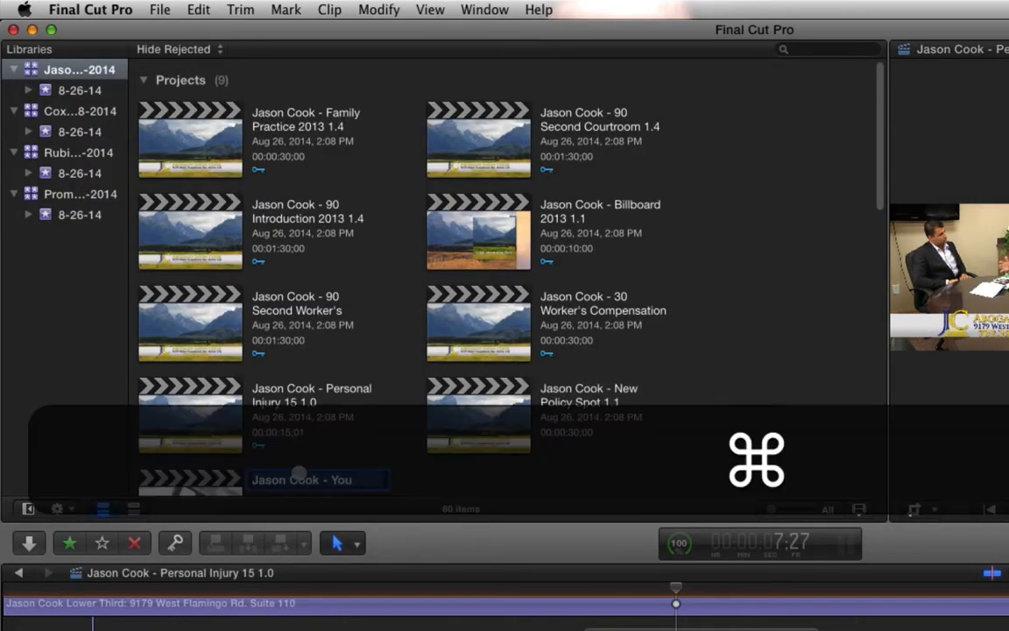
{"action": "key", "text": "super+Tab"}
{"action": "key", "text": "super+Tab"}
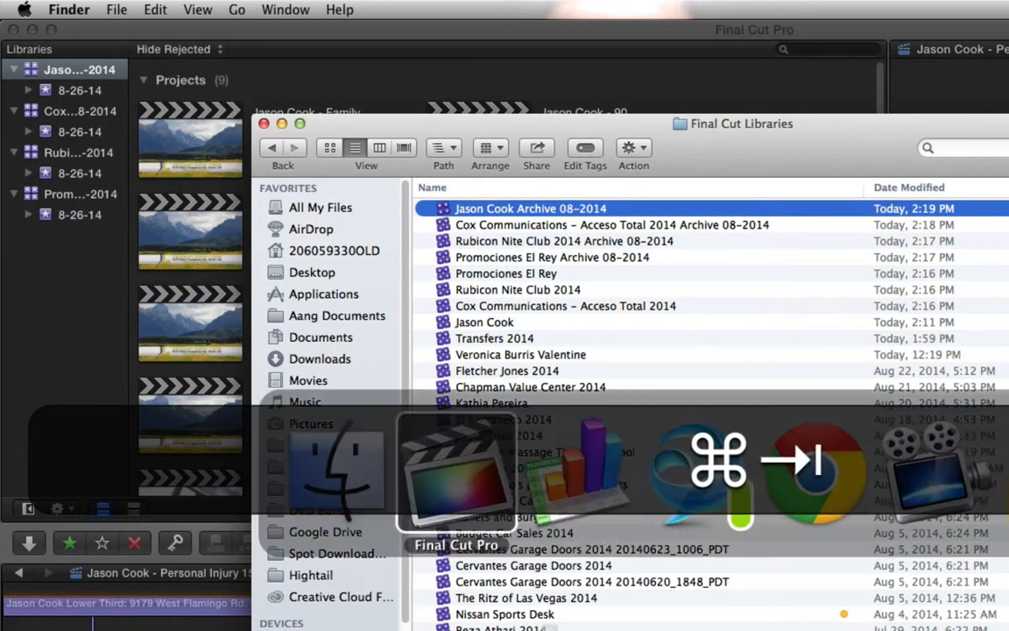
{"action": "key", "text": "super+v"}
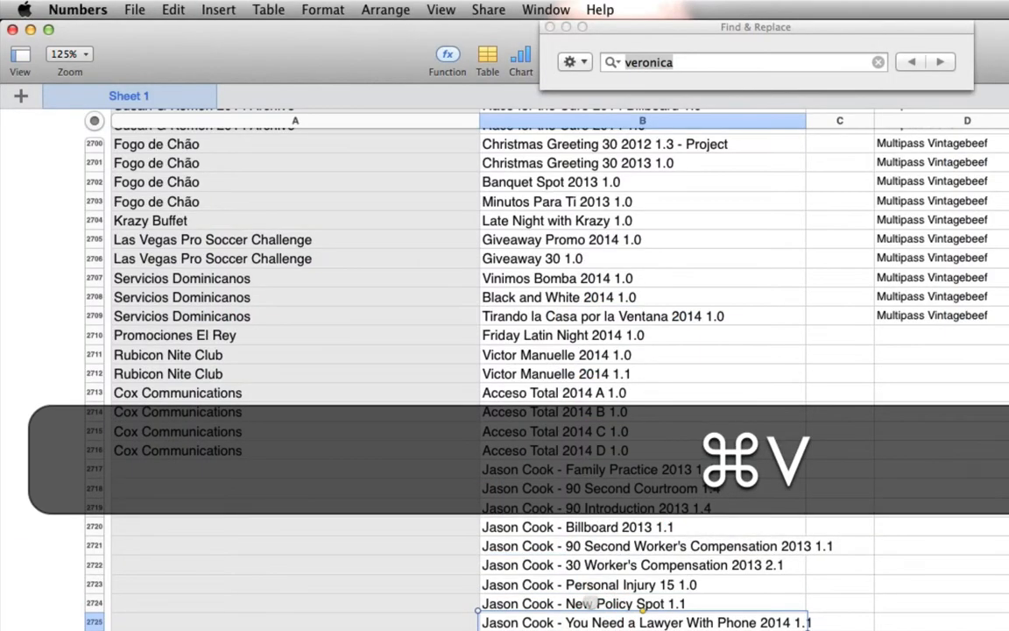
- Remove the client-name prefix and dash from the project names in cells B2717 to B2719, keeping the 90 in B2719
{"action": "left_click", "coordinate": [526, 471]}
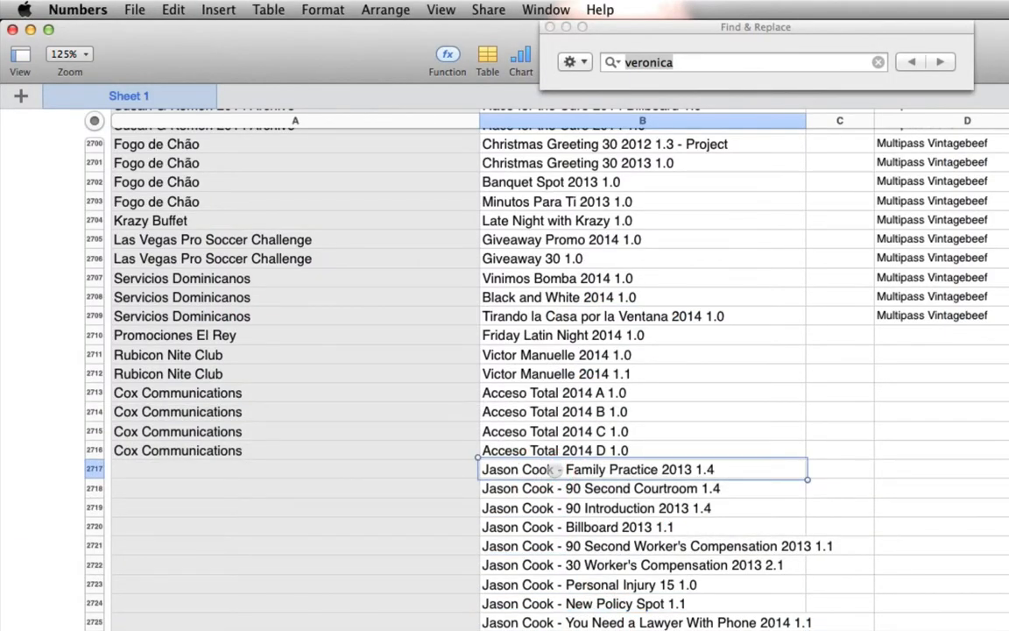
{"action": "left_click_drag", "start_coordinate": [565, 470], "coordinate": [410, 456]}
{"action": "key", "text": "BackSpace"}
{"action": "left_click", "coordinate": [545, 489]}
{"action": "left_click_drag", "start_coordinate": [565, 488], "coordinate": [412, 484]}
{"action": "key", "text": "BackSpace"}
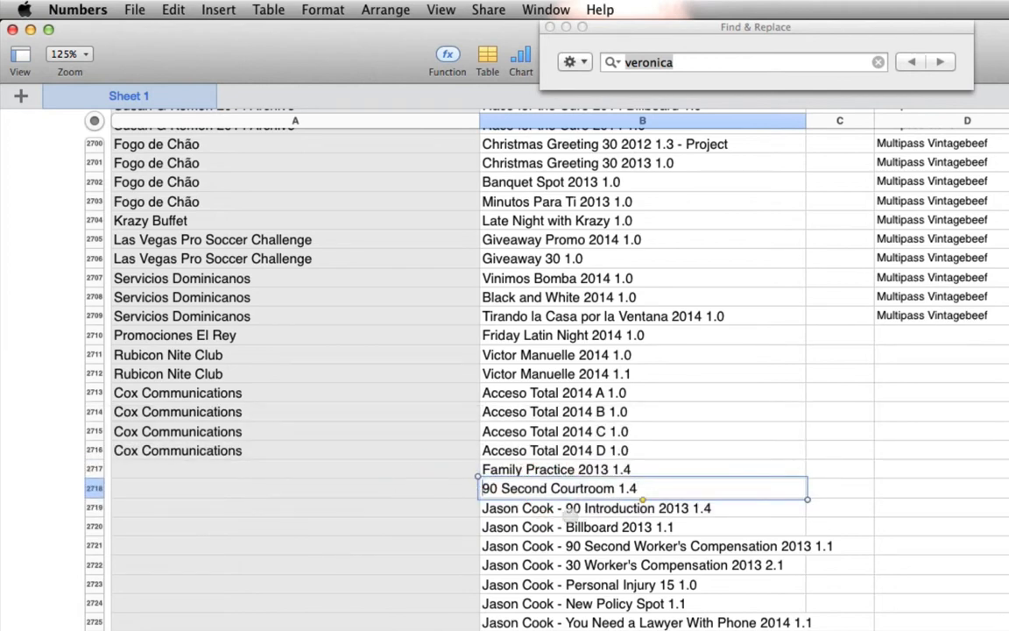
{"action": "left_click", "coordinate": [534, 509]}
{"action": "left_click", "coordinate": [534, 508]}
{"action": "left_click_drag", "start_coordinate": [578, 508], "coordinate": [361, 507]}
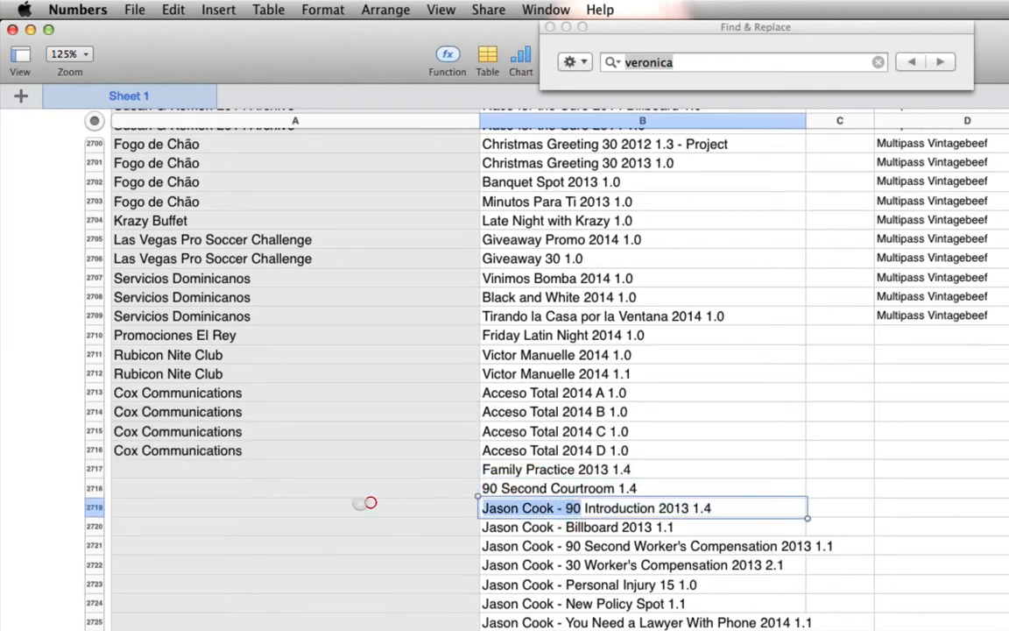
{"action": "key", "text": "BackSpace"}
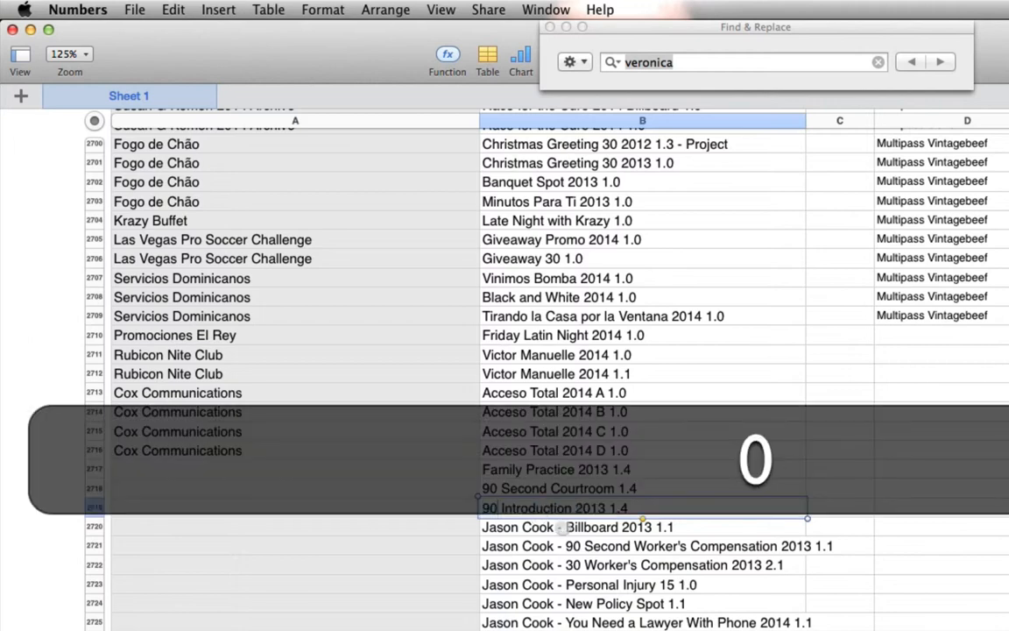
- Remove the client-name prefix and dash from the project names in cells B2720 to B2722
{"action": "left_click", "coordinate": [565, 526]}
{"action": "left_click_drag", "start_coordinate": [565, 527], "coordinate": [449, 527]}
{"action": "key", "text": "BackSpace"}
{"action": "left_click", "coordinate": [527, 545]}
{"action": "left_click_drag", "start_coordinate": [568, 545], "coordinate": [433, 540]}
{"action": "key", "text": "BackSpace"}
{"action": "left_click", "coordinate": [565, 565]}
{"action": "left_click", "coordinate": [565, 565]}
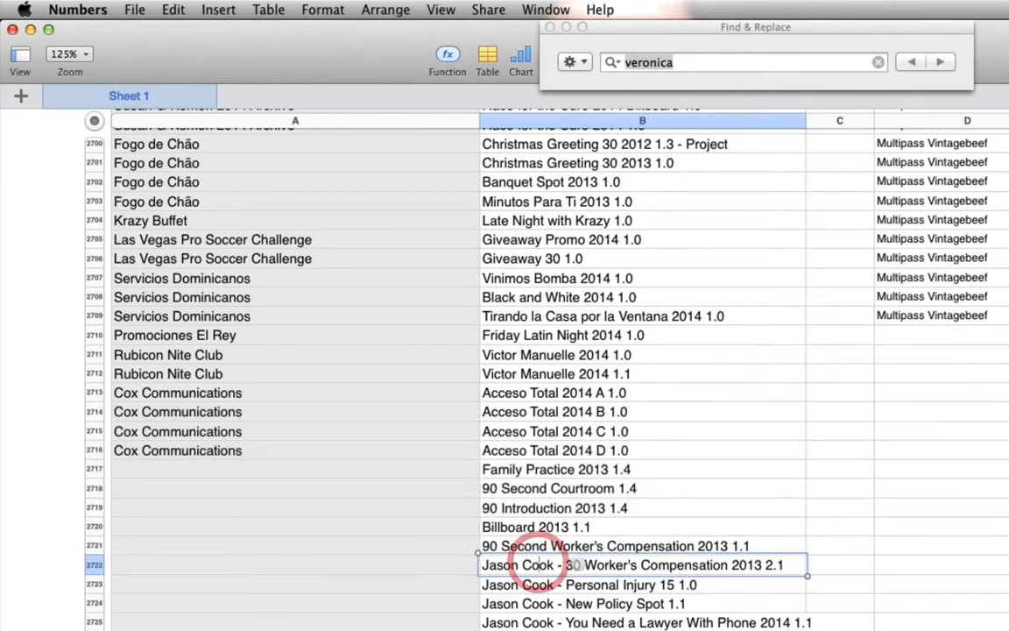
{"action": "left_click_drag", "start_coordinate": [565, 565], "coordinate": [412, 561]}
{"action": "key", "text": "BackSpace"}
- Remove the client-name prefix and dash from the project names in cells B2723 to B2725
{"action": "left_click", "coordinate": [530, 583]}
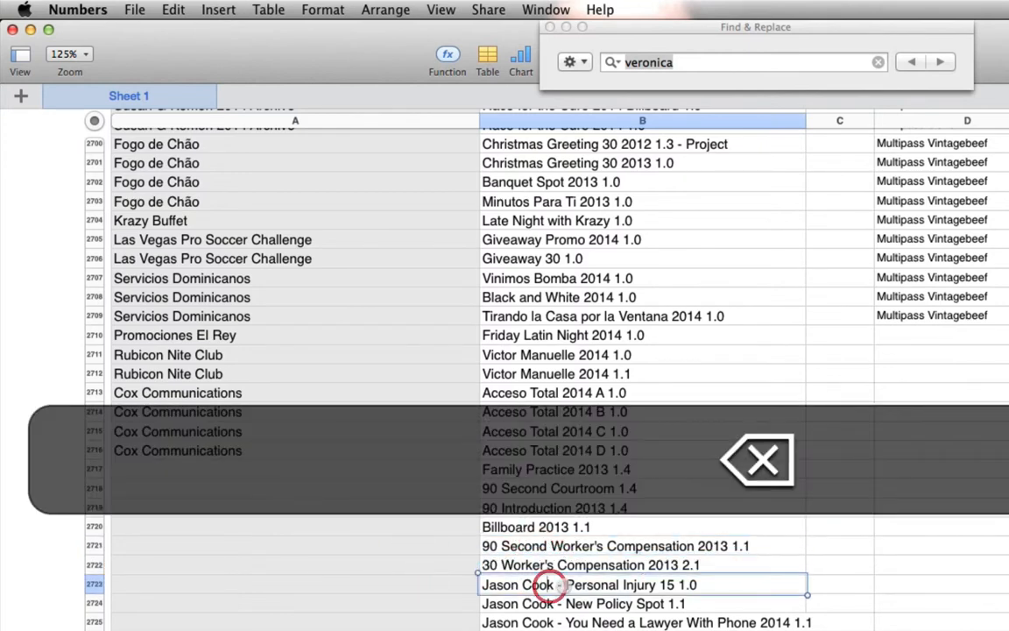
{"action": "left_click_drag", "start_coordinate": [568, 584], "coordinate": [377, 570]}
{"action": "key", "text": "BackSpace"}
{"action": "left_click", "coordinate": [522, 604]}
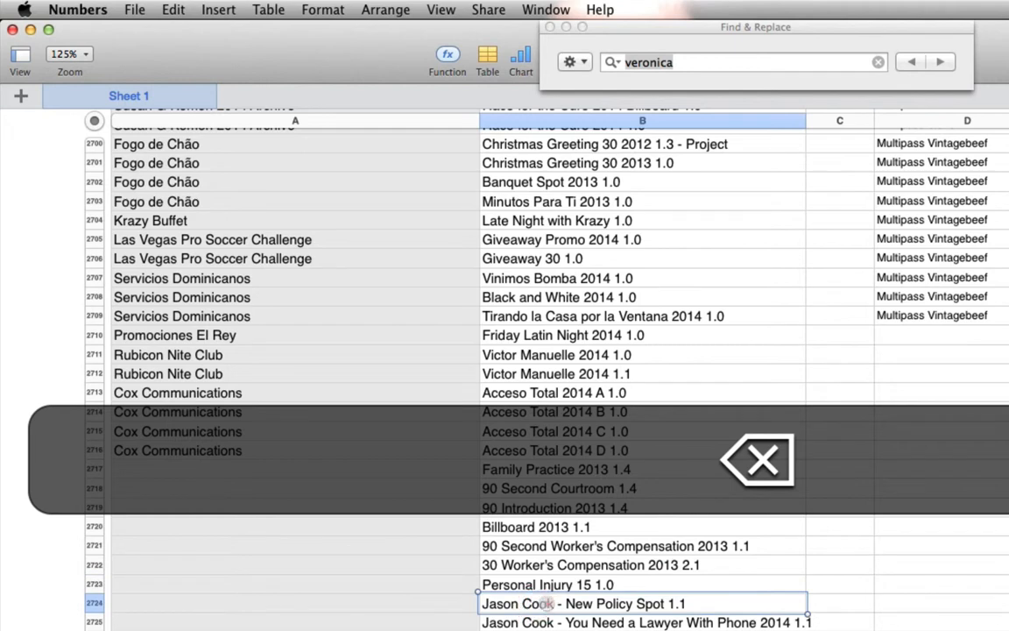
{"action": "left_click", "coordinate": [543, 603]}
{"action": "left_click_drag", "start_coordinate": [565, 603], "coordinate": [414, 596]}
{"action": "key", "text": "BackSpace"}
{"action": "left_click", "coordinate": [561, 622]}
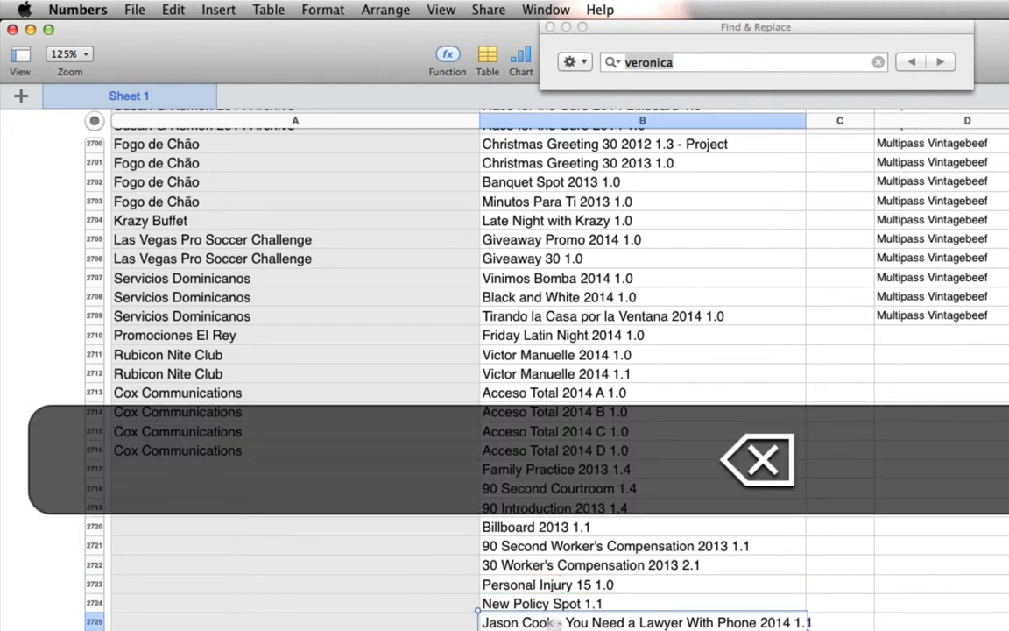
{"action": "left_click", "coordinate": [561, 622]}
{"action": "left_click_drag", "start_coordinate": [561, 622], "coordinate": [462, 615]}
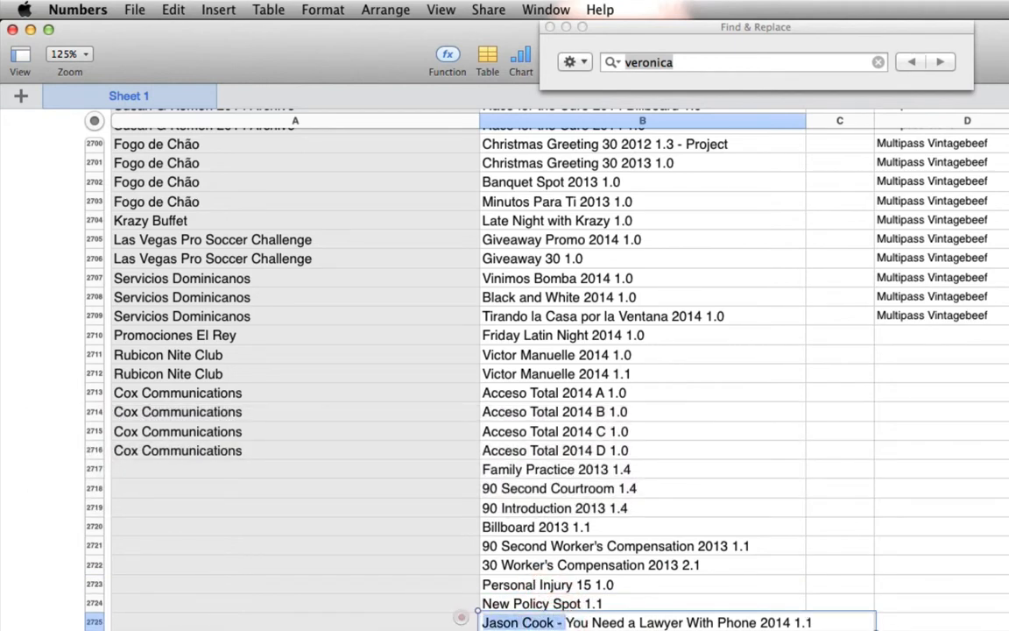
{"action": "key", "text": "BackSpace"}
- Enter the client's full name in cell A2717 and copy it down through cell A2725
{"action": "left_click", "coordinate": [383, 468]}
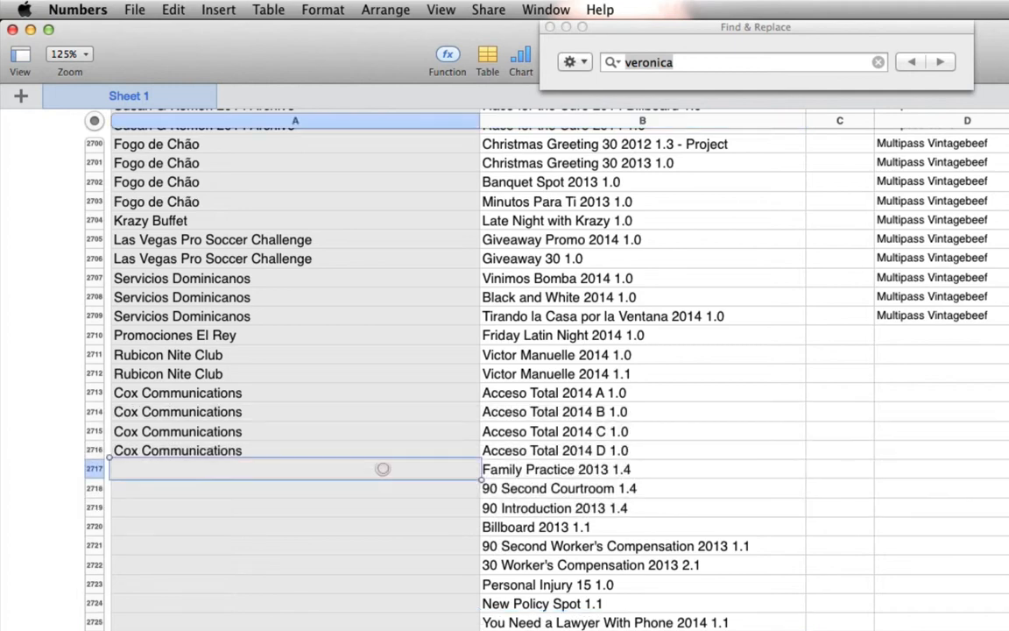
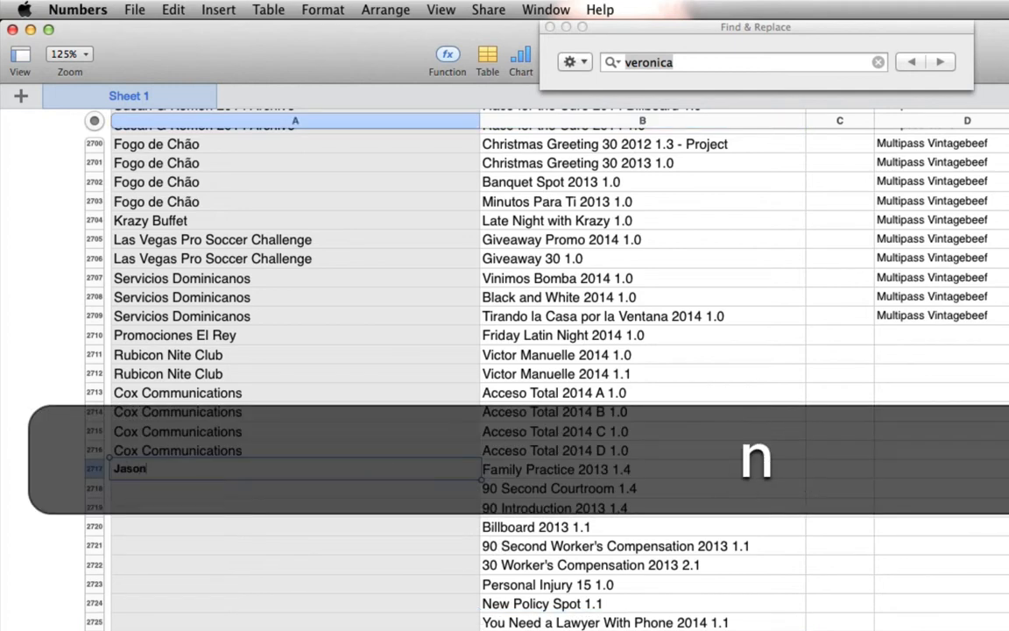
{"action": "key", "text": "Return"}
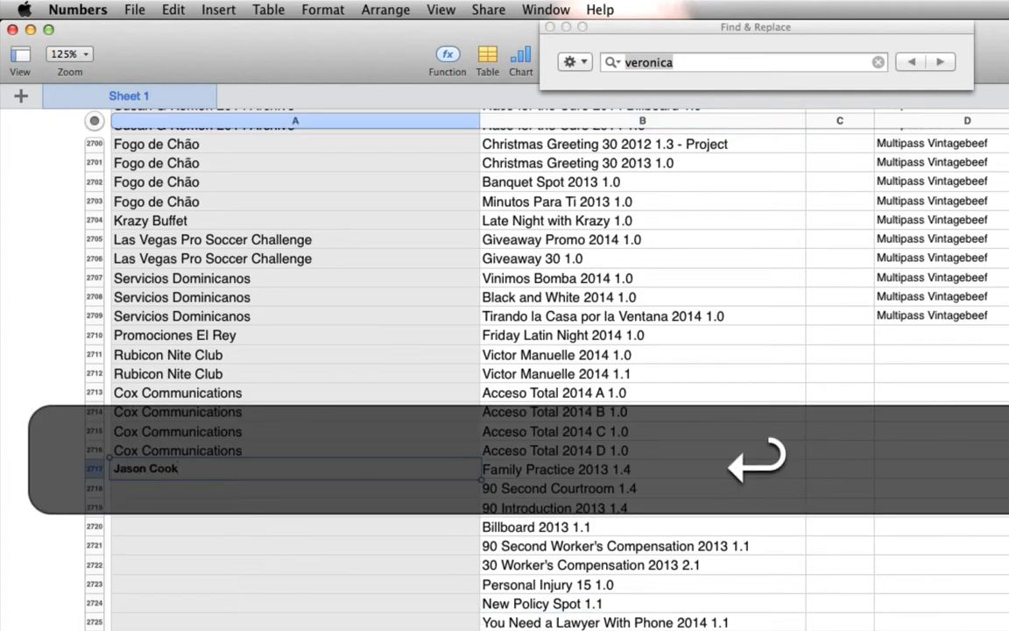
{"action": "key", "text": "Up"}
{"action": "key", "text": "super+c"}
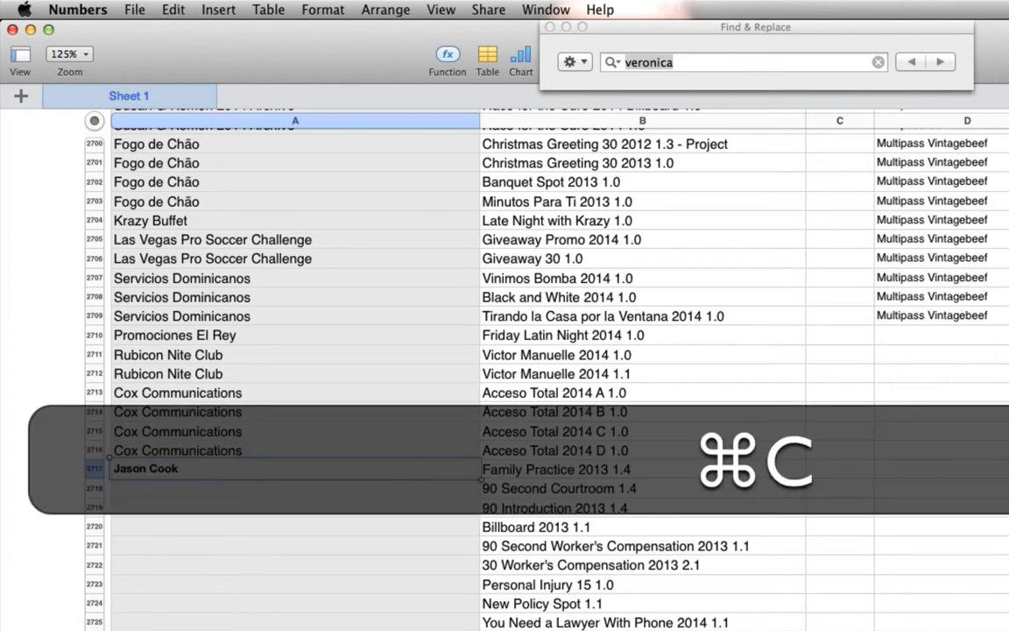
{"action": "left_click", "coordinate": [440, 615], "text": "shift"}
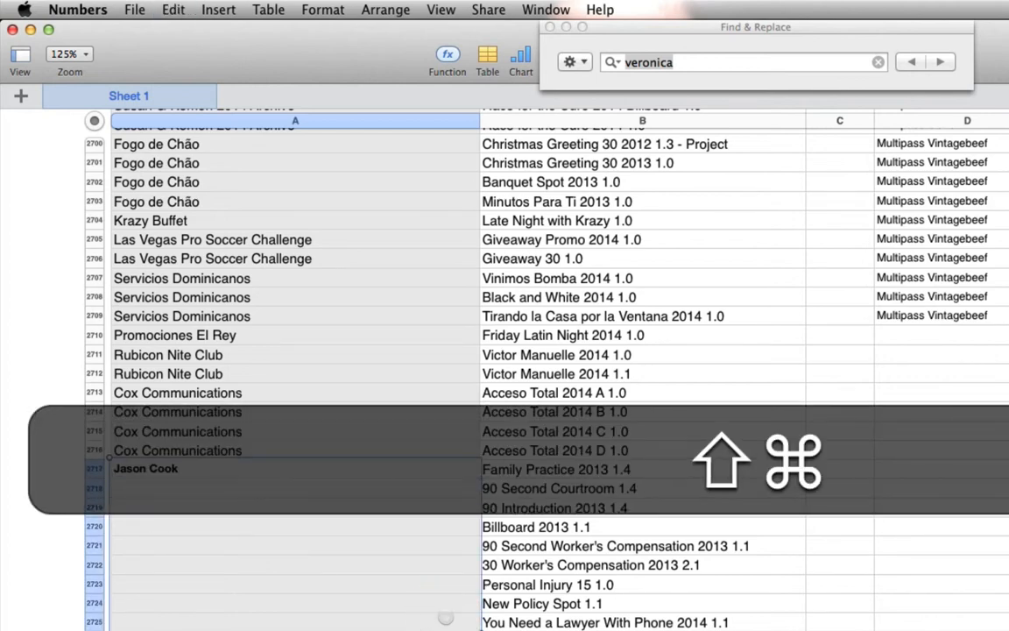
{"action": "key", "text": "shift+super+v"}
- Switch to Final Cut Pro, close all four open 08-2014 archive libraries and quit the application
{"action": "key", "text": "super+Tab"}
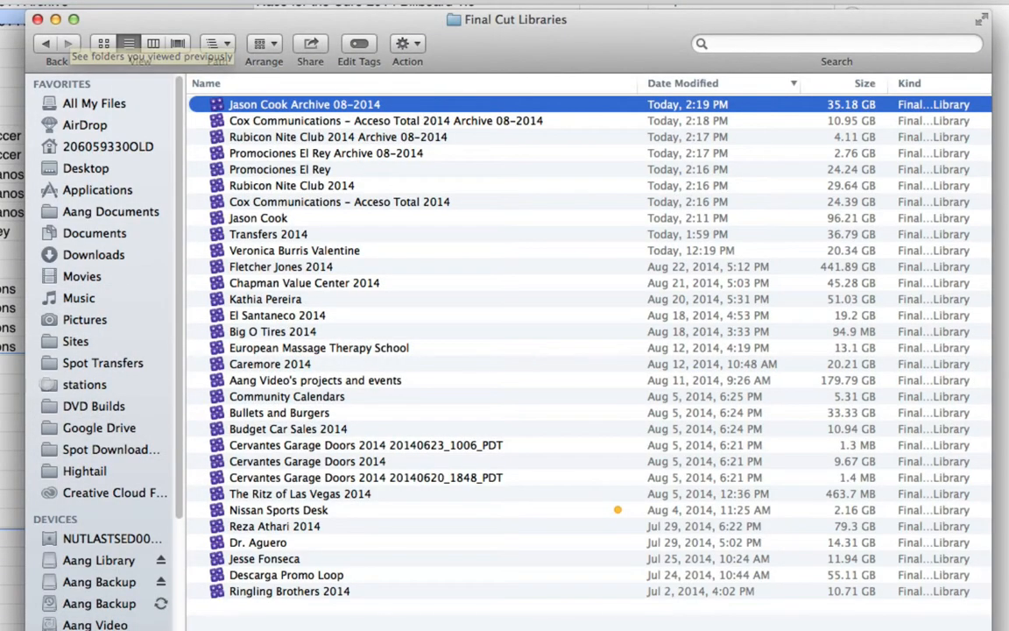
{"action": "key", "text": "super+Tab"}
{"action": "key", "text": "super+Tab"}
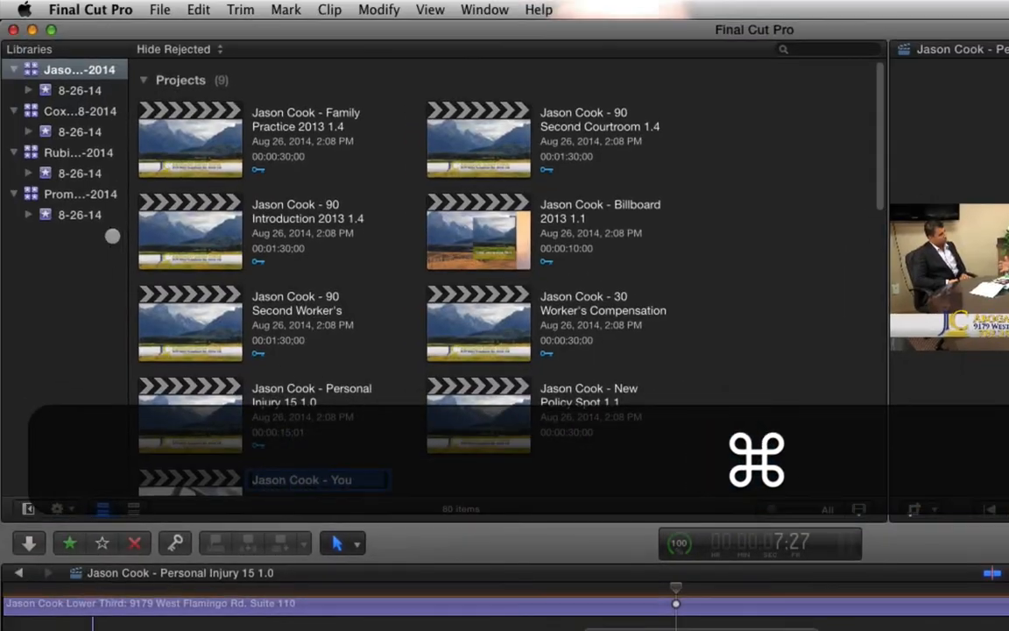
{"action": "right_click", "coordinate": [88, 194]}
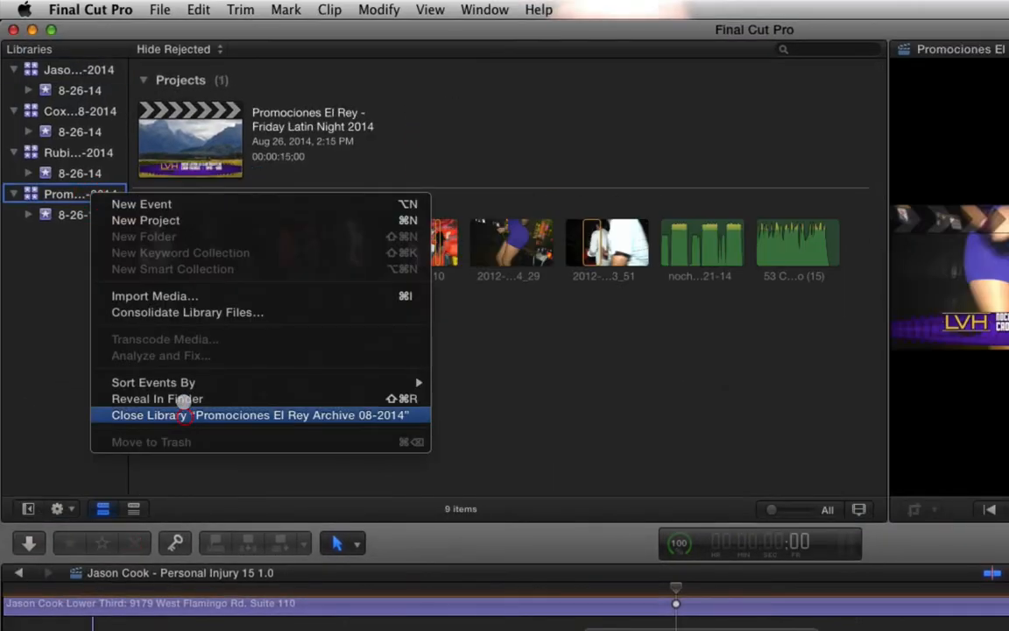
{"action": "left_click", "coordinate": [182, 412]}
{"action": "right_click", "coordinate": [91, 156]}
{"action": "left_click", "coordinate": [206, 371]}
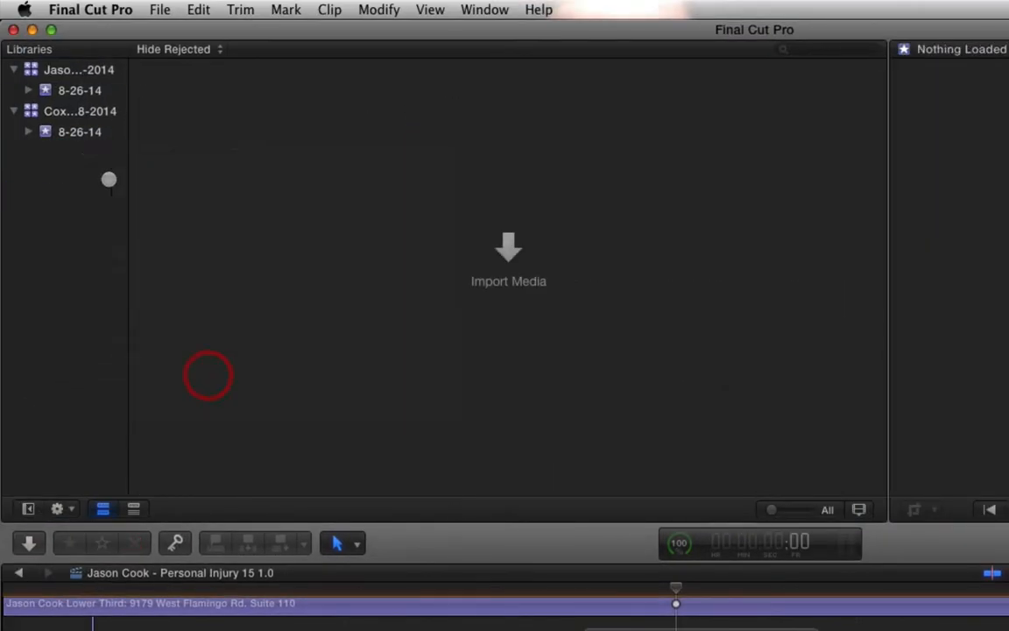
{"action": "right_click", "coordinate": [69, 104]}
{"action": "left_click", "coordinate": [171, 323]}
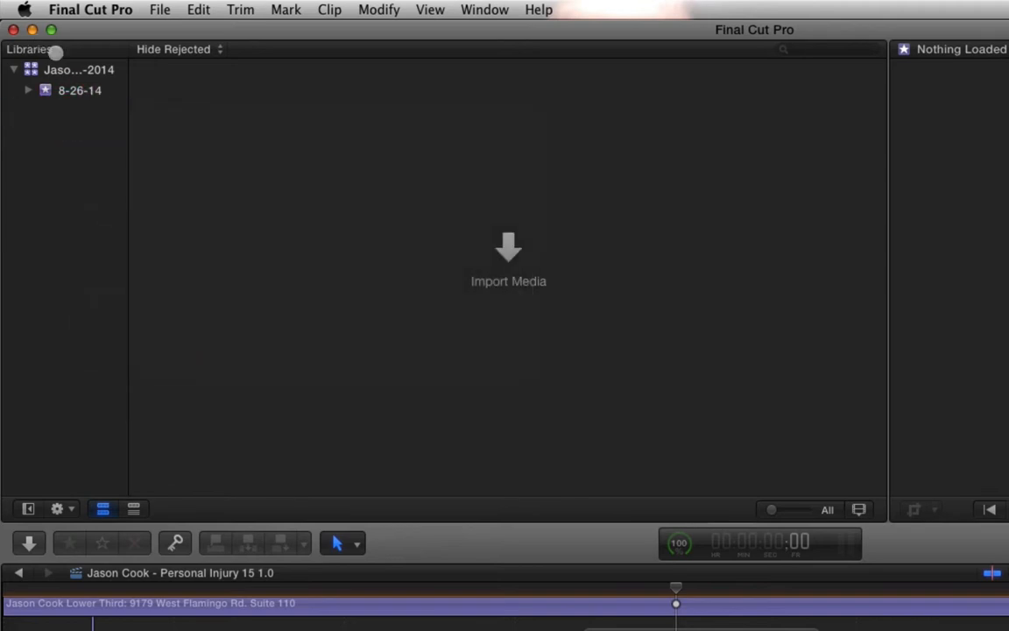
{"action": "right_click", "coordinate": [87, 70]}
{"action": "left_click", "coordinate": [169, 288]}
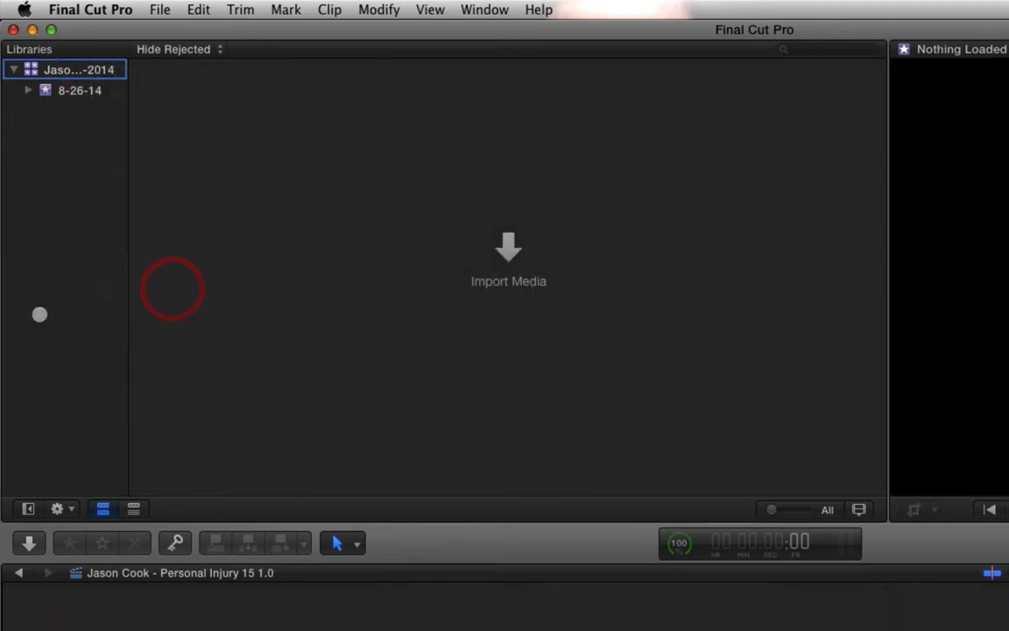
{"action": "key", "text": "super+q"}
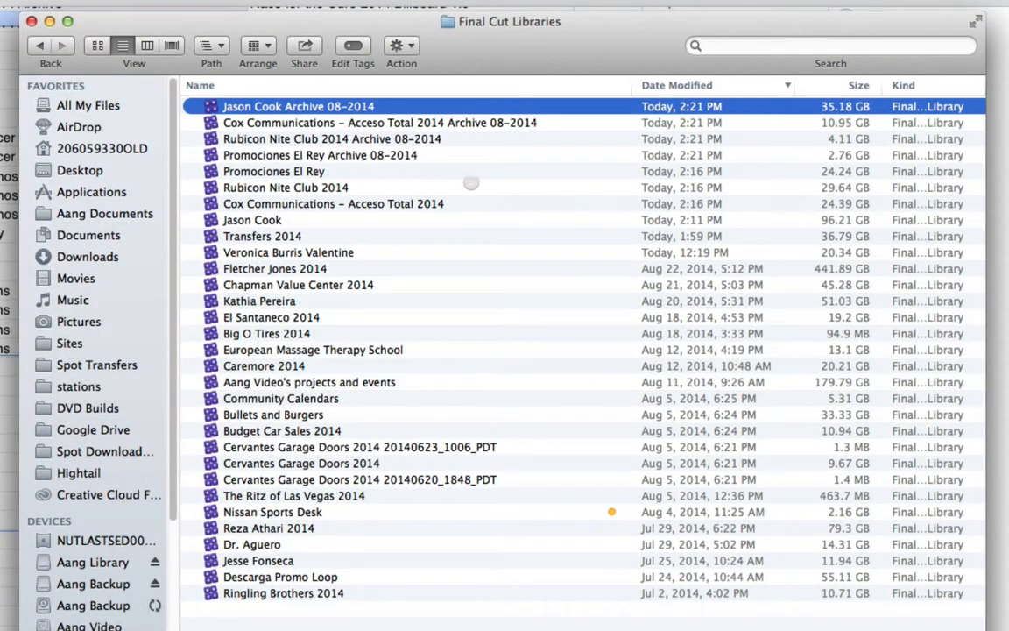
- In Finder, move the four original libraries, from Promociones El Rey down to the one just above Transfers 2014, to the Trash
{"action": "left_click", "coordinate": [366, 155]}
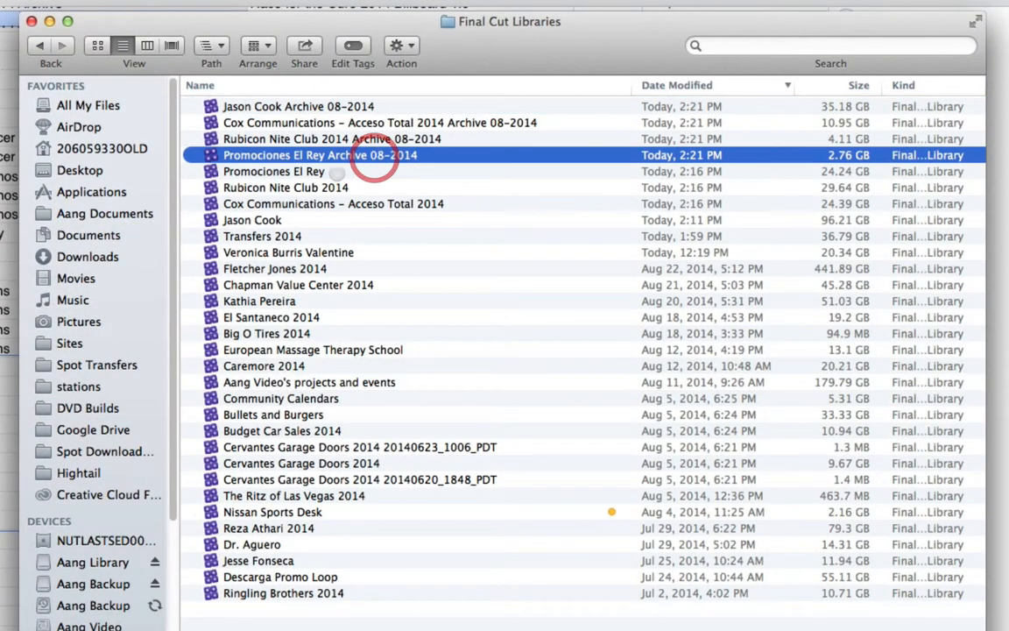
{"action": "left_click", "coordinate": [327, 171]}
{"action": "left_click", "coordinate": [289, 219], "text": "shift"}
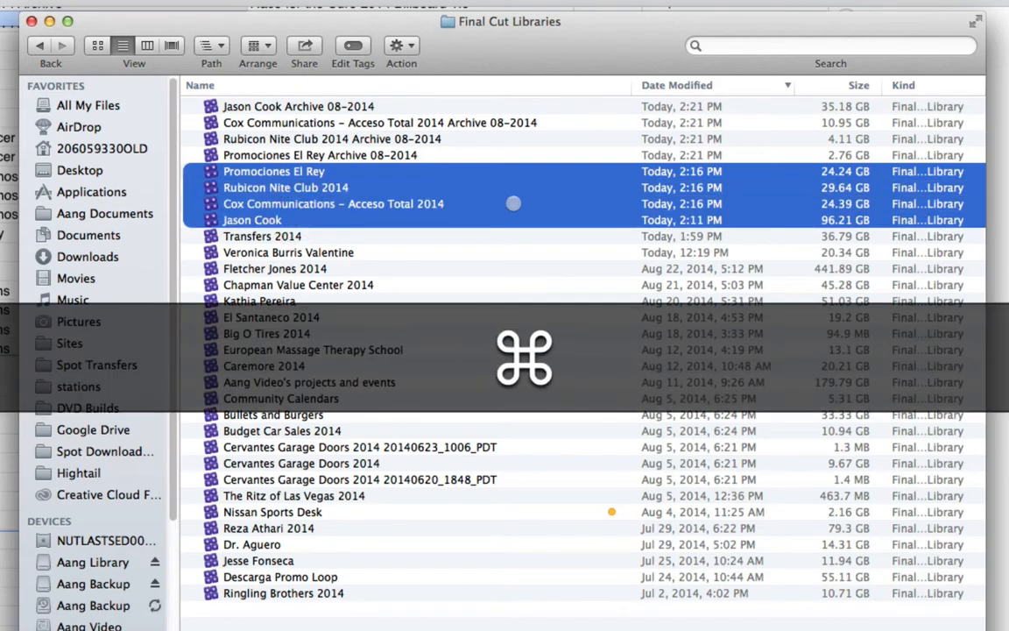
{"action": "key", "text": "super+BackSpace"}
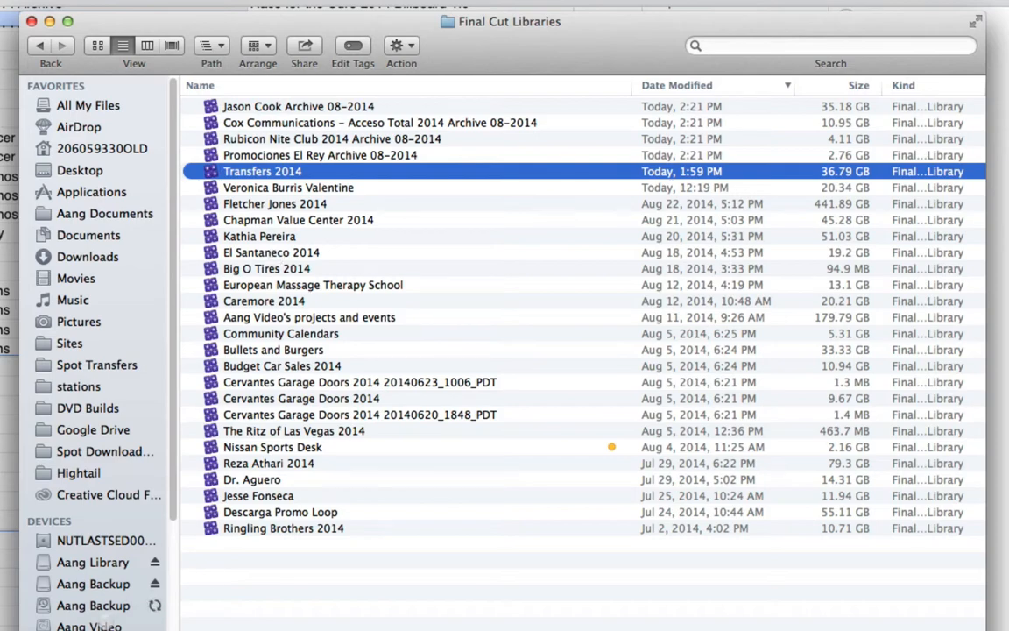
- Open the ARCHIVE folder of the Aang Video drive in a second Finder window placed beside the Final Cut Libraries window
{"action": "key", "text": "super+n"}
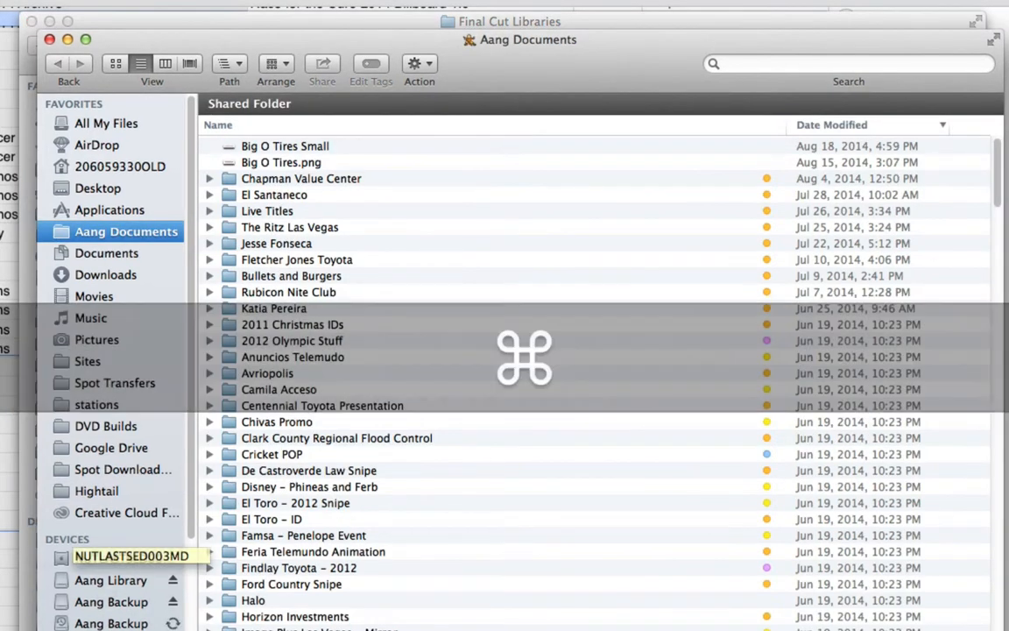
{"action": "left_click", "coordinate": [96, 630]}
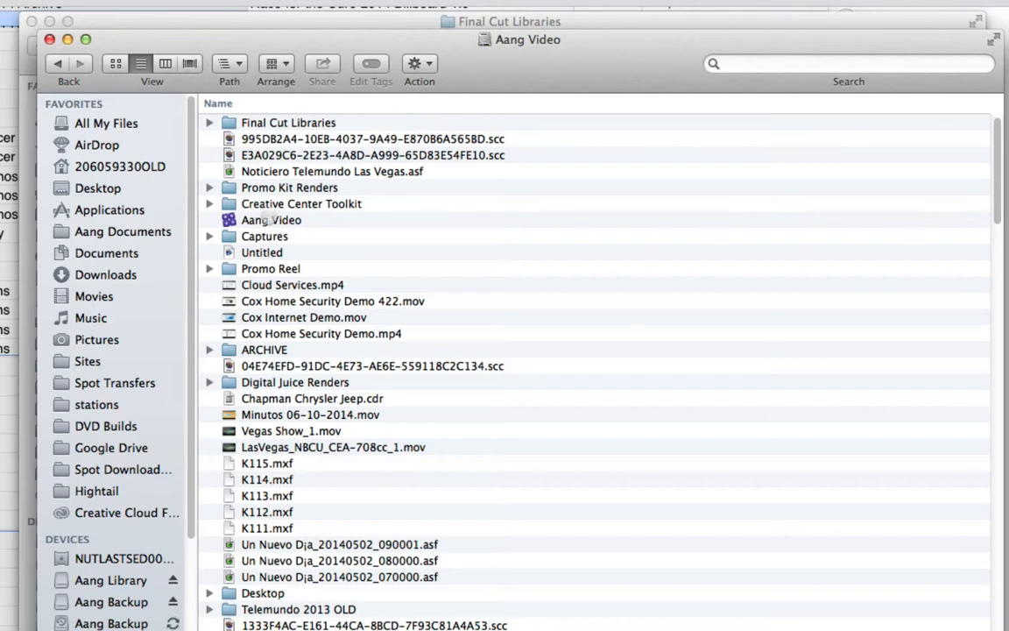
{"action": "double_click", "coordinate": [279, 351]}
{"action": "left_click_drag", "start_coordinate": [413, 48], "coordinate": [626, 74]}
{"action": "left_click", "coordinate": [429, 26]}
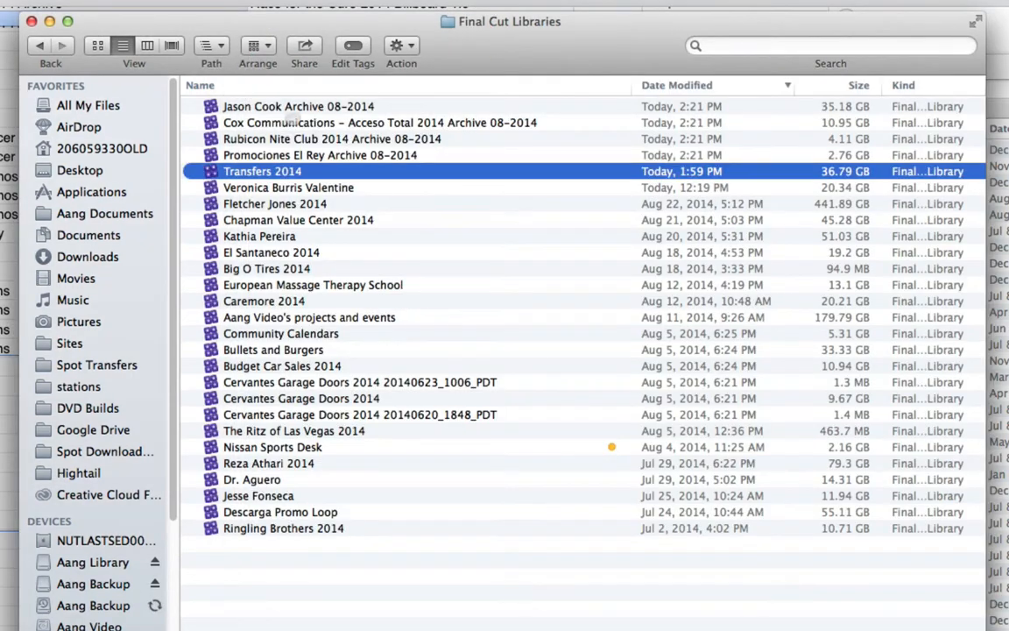
- Move the four 08-2014 archive libraries from the Final Cut Libraries folder into the ARCHIVE folder
{"action": "left_click", "coordinate": [268, 154]}
{"action": "left_click", "coordinate": [308, 102], "text": "shift"}
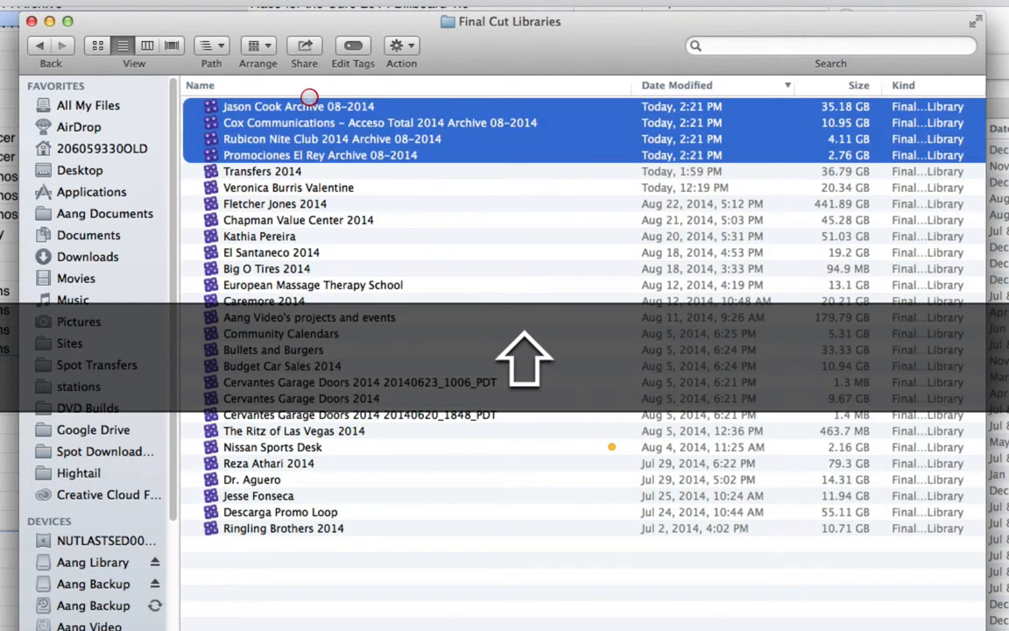
{"action": "left_click_drag", "start_coordinate": [304, 105], "coordinate": [827, 491]}
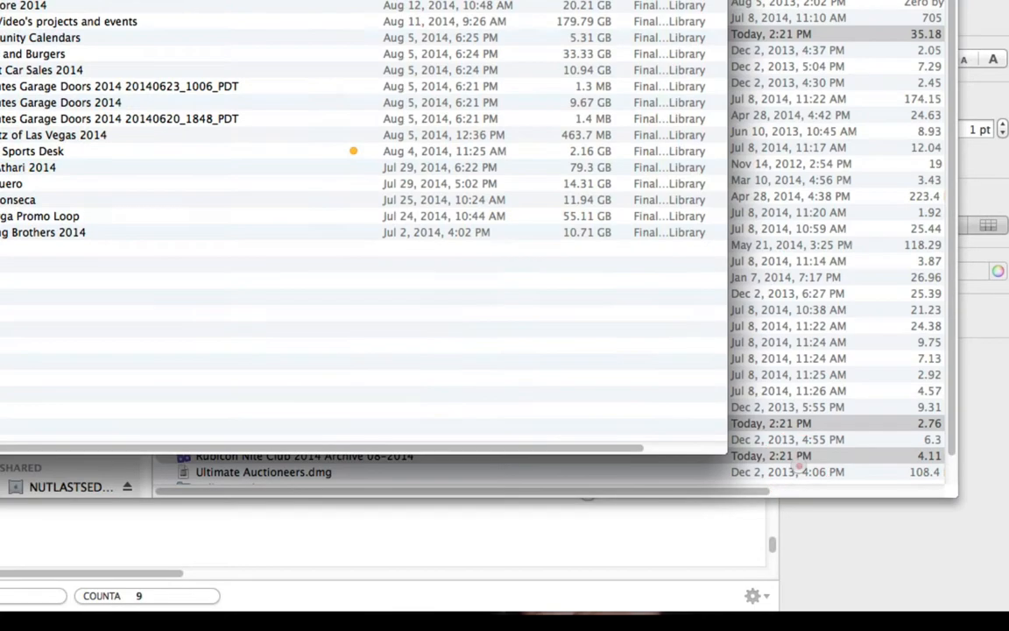
{"action": "left_click", "coordinate": [826, 491]}
- Collapse the Multipass Vintagebeef folder and create a new folder named Multipass GuudeBoulderfist in ARCHIVE
{"action": "left_click", "coordinate": [618, 296]}
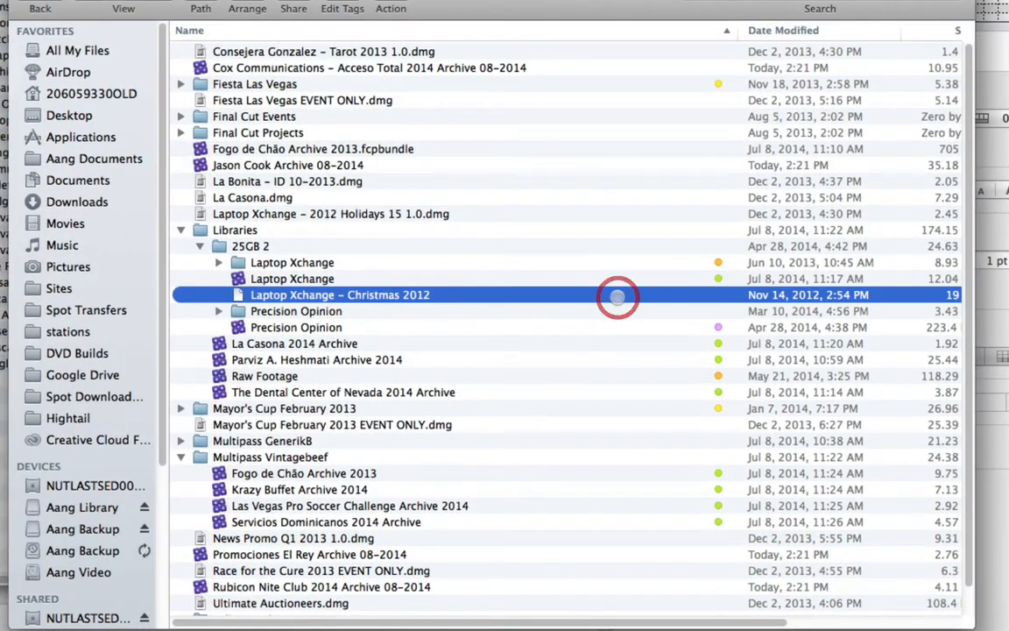
{"action": "left_click", "coordinate": [180, 457]}
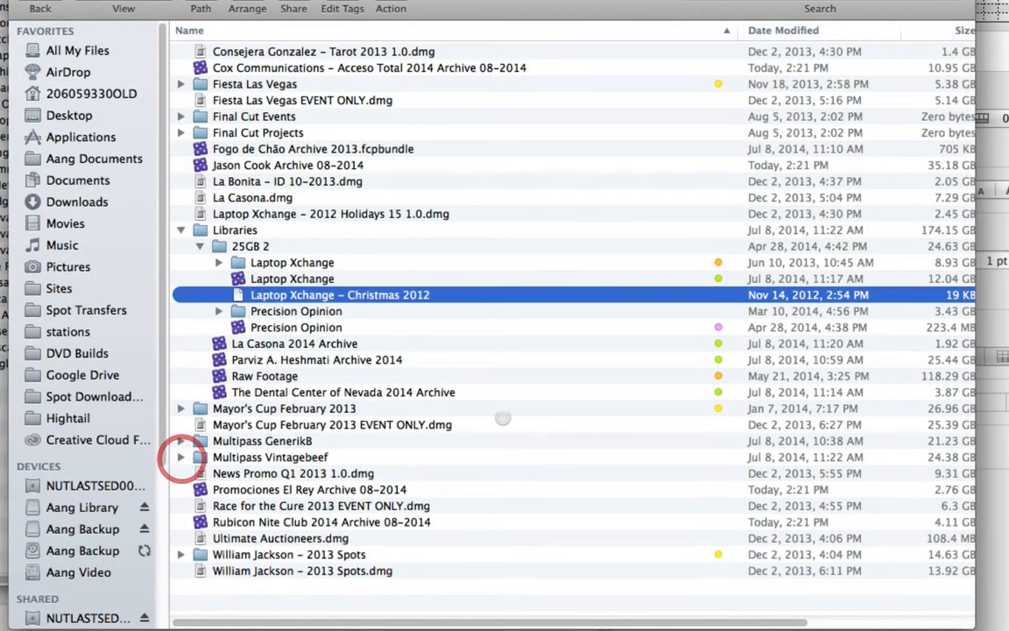
{"action": "key", "text": "super+shift+n"}
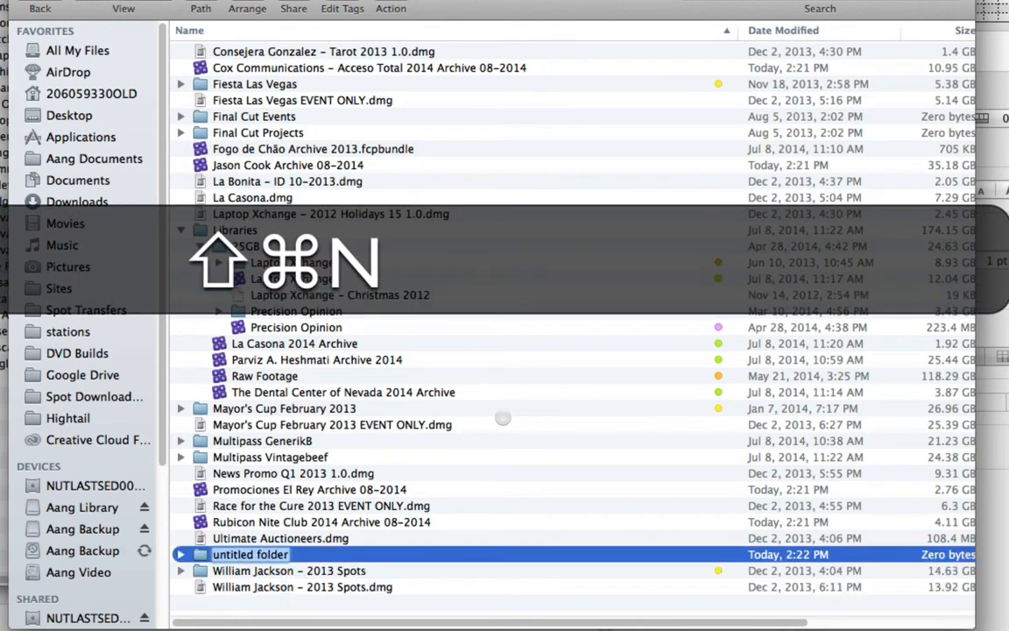
{"action": "type", "text": "Multi"}
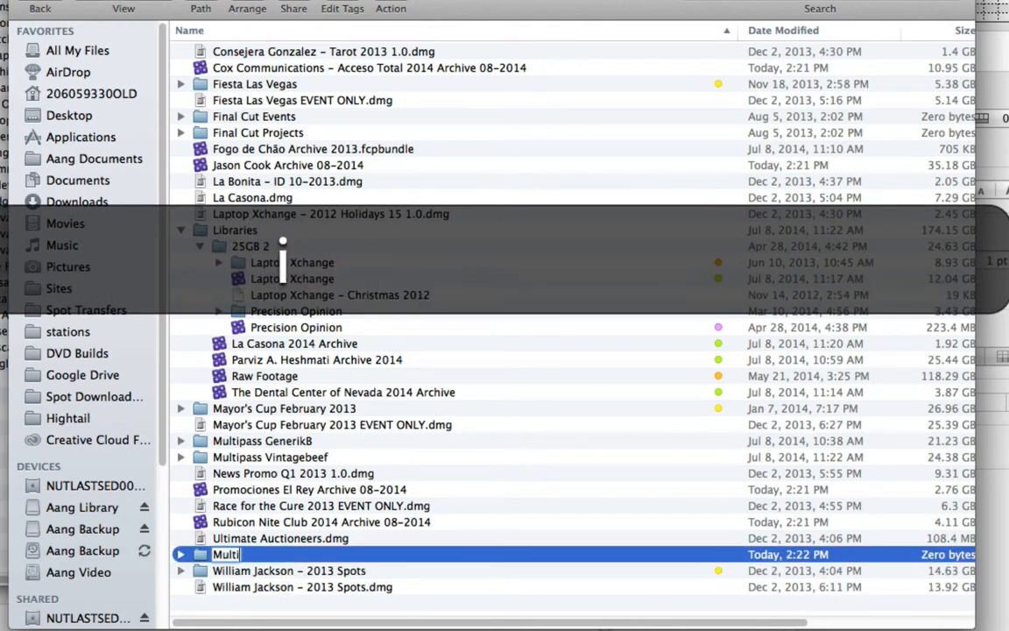
{"action": "type", "text": "pass Guude"}
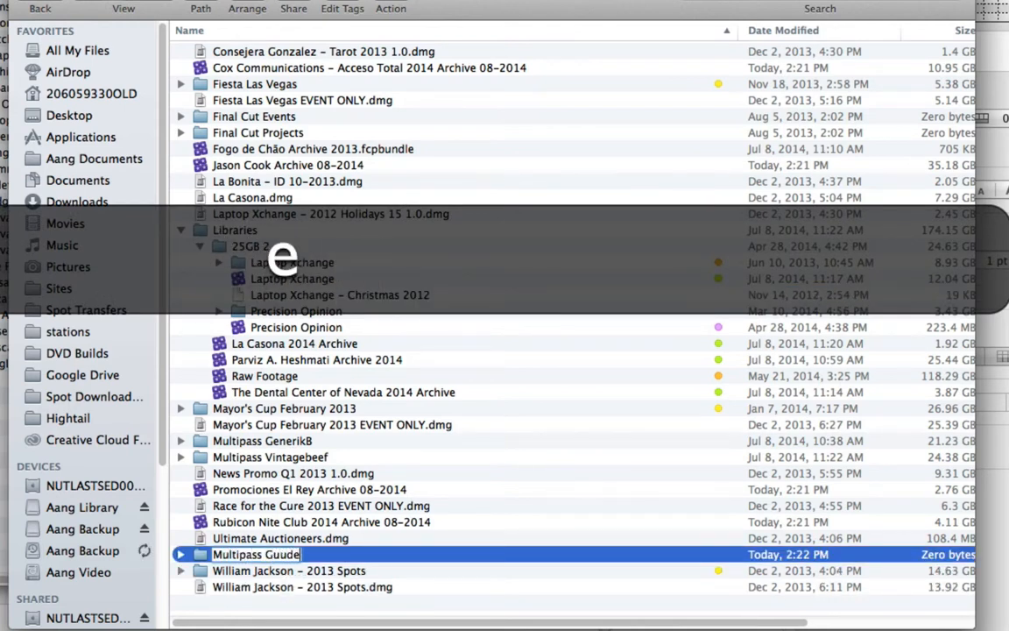
{"action": "type", "text": "Boulderfist"}
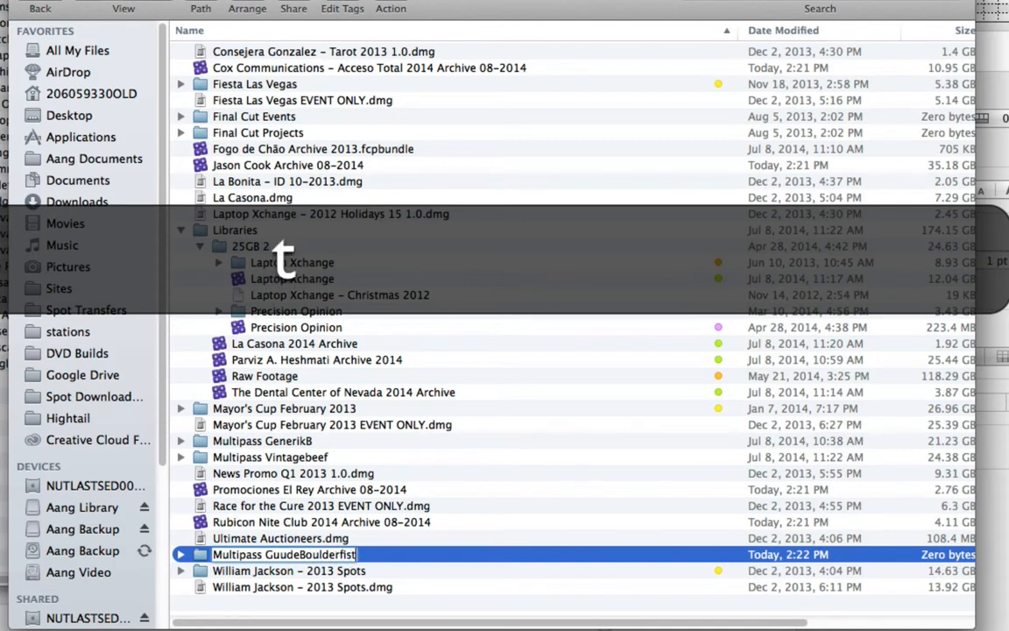
{"action": "key", "text": "Return"}
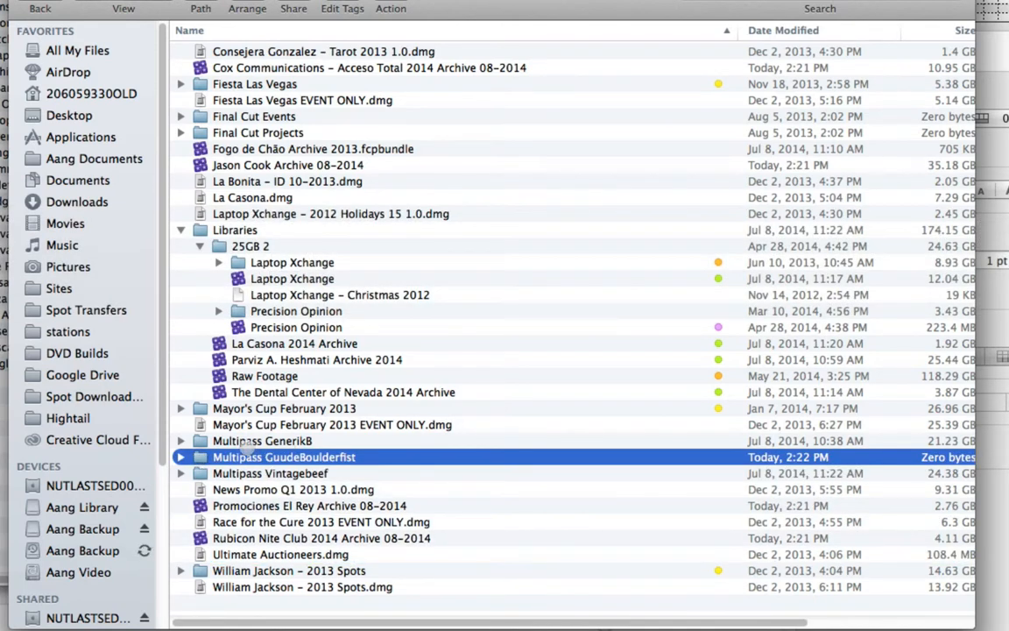
- Expand the Multipass GuudeBoulderfist folder and move the four 08-2014 archive libraries into it
{"action": "left_click", "coordinate": [180, 456]}
{"action": "left_click", "coordinate": [254, 67]}
{"action": "left_click", "coordinate": [233, 165], "text": "super"}
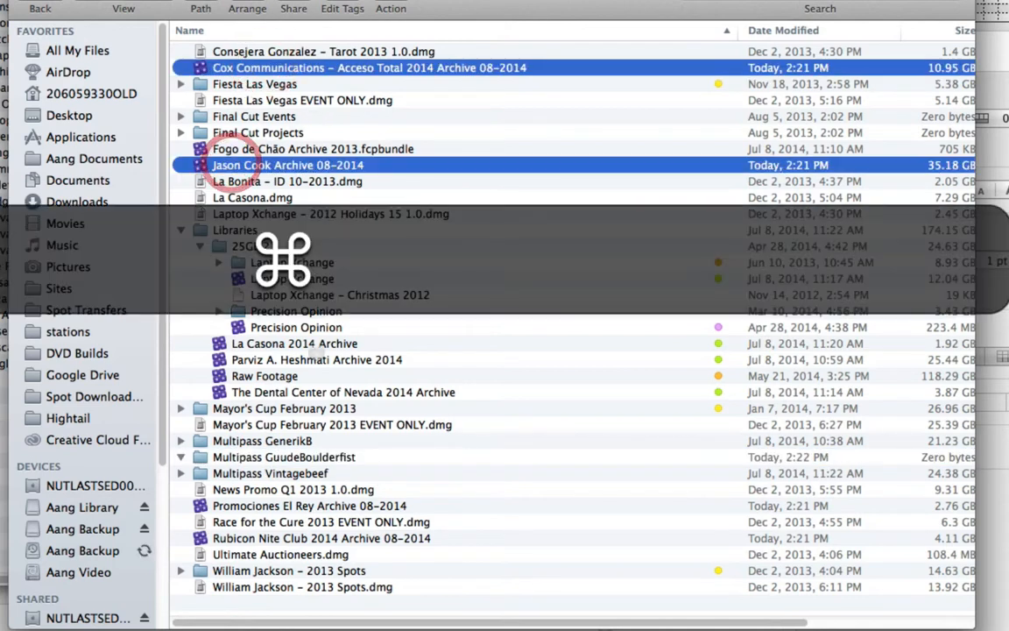
{"action": "left_click", "coordinate": [230, 536], "text": "super"}
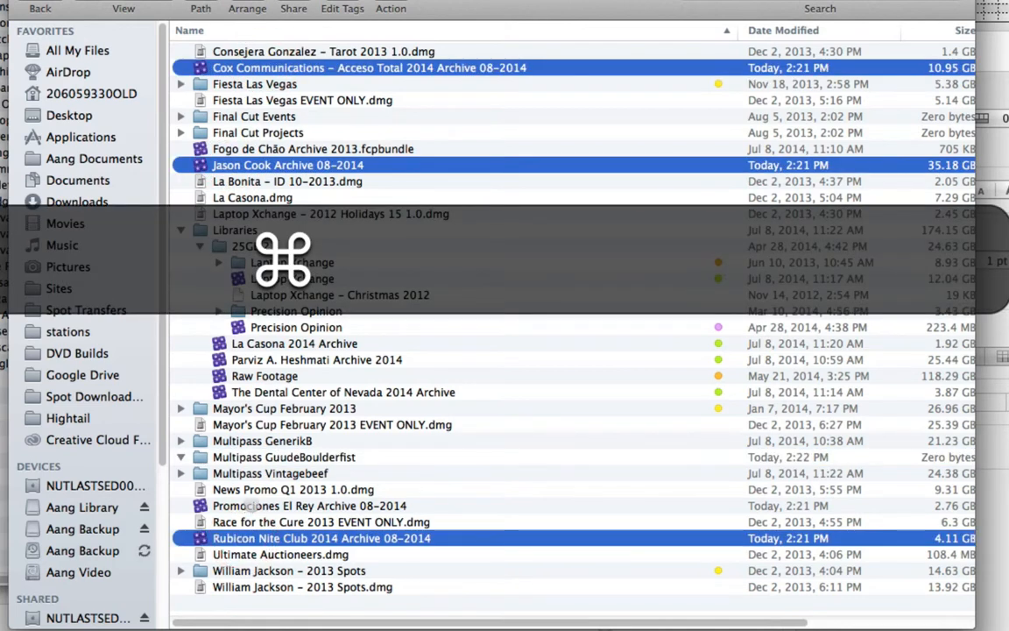
{"action": "left_click", "coordinate": [243, 506], "text": "super"}
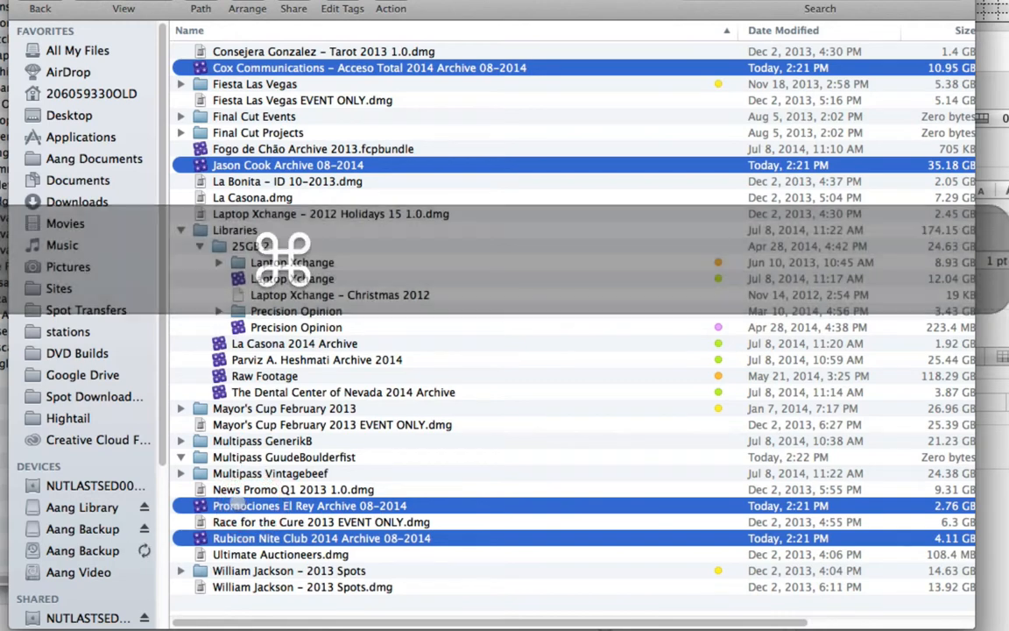
{"action": "left_click_drag", "start_coordinate": [243, 506], "coordinate": [278, 459]}
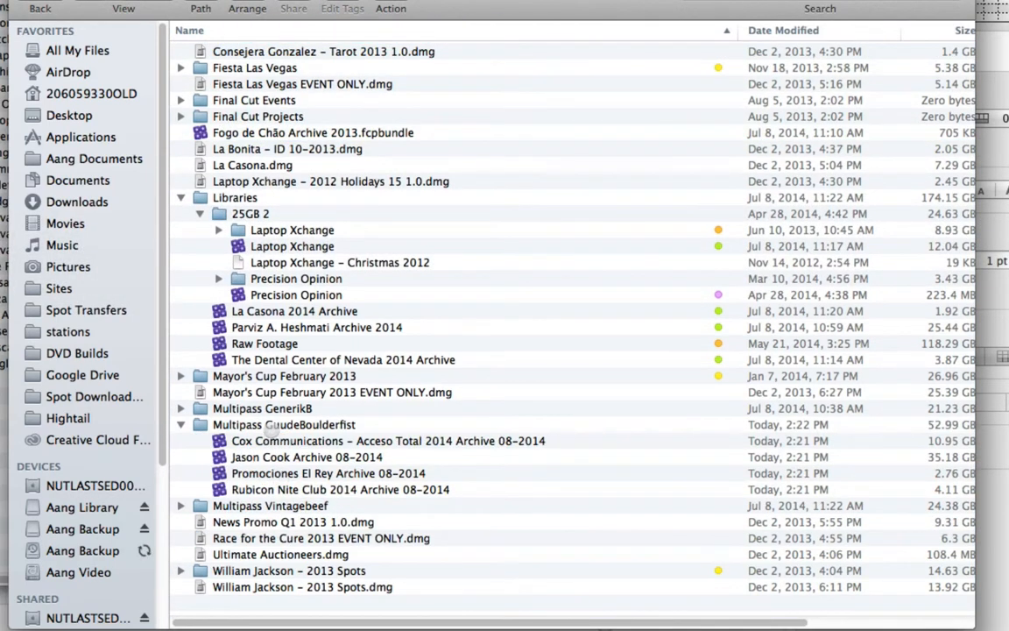
- Check the Multipass GuudeBoulderfist folder's size and move Rubicon Nite Club 2014 Archive 08-2014 back out into ARCHIVE
{"action": "left_click", "coordinate": [271, 424]}
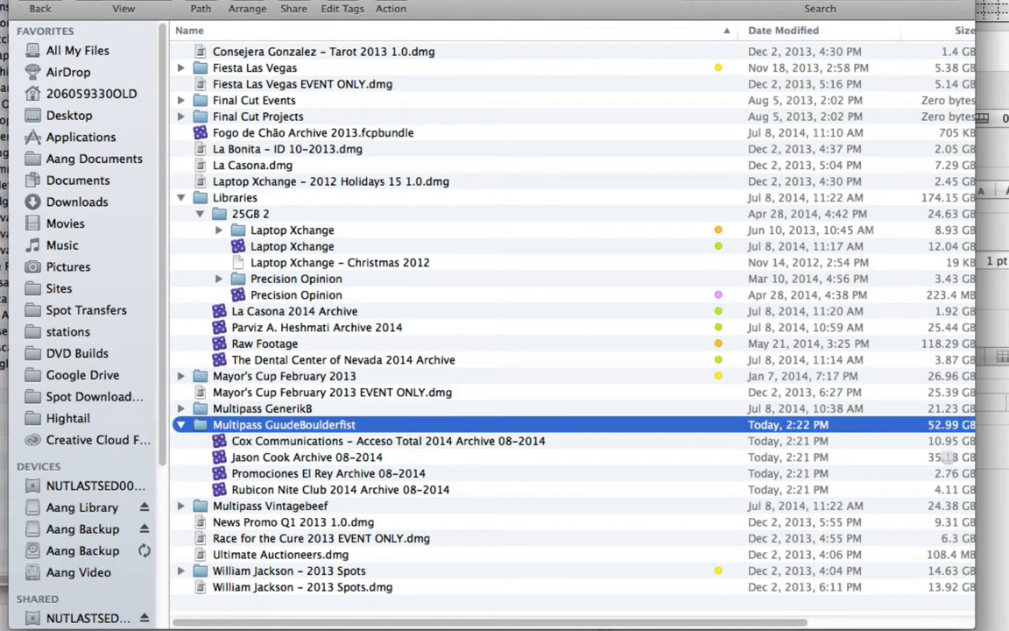
{"action": "left_click_drag", "start_coordinate": [322, 489], "coordinate": [308, 603]}
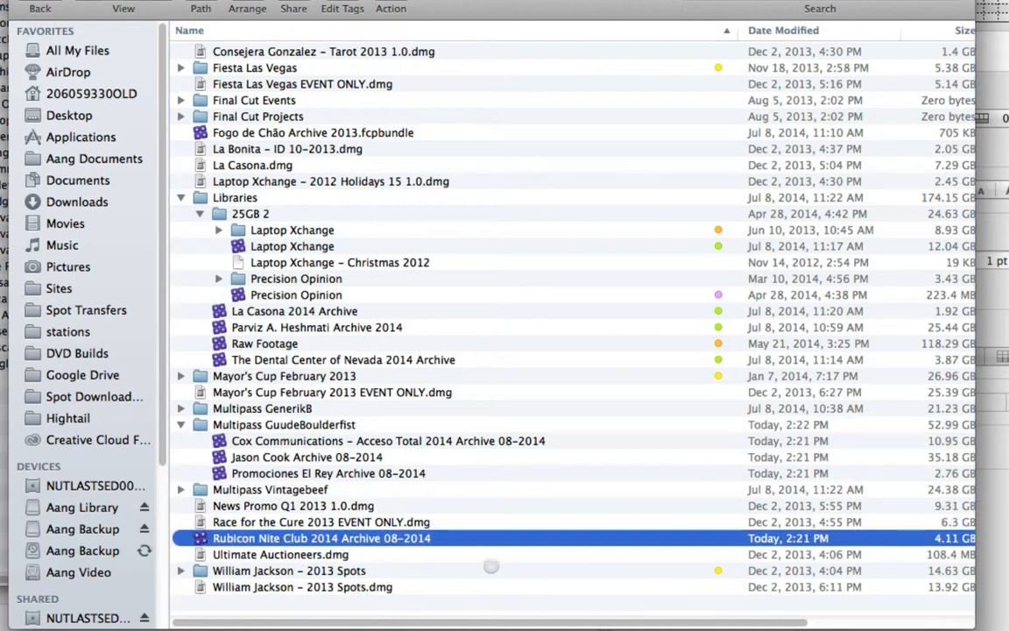
{"action": "left_click", "coordinate": [262, 423]}
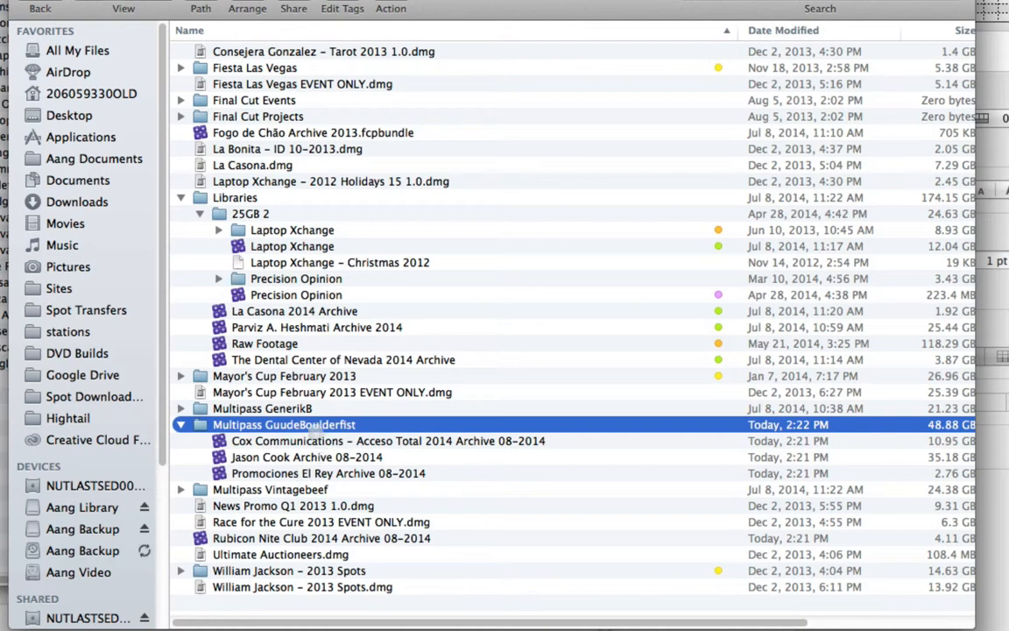
- Copy the folder name Multipass GuudeBoulderfist, switch to the spreadsheet and paste it into rows 2712 to 2725 of the disc name column
{"action": "left_click", "coordinate": [311, 424]}
{"action": "key", "text": "super+c"}
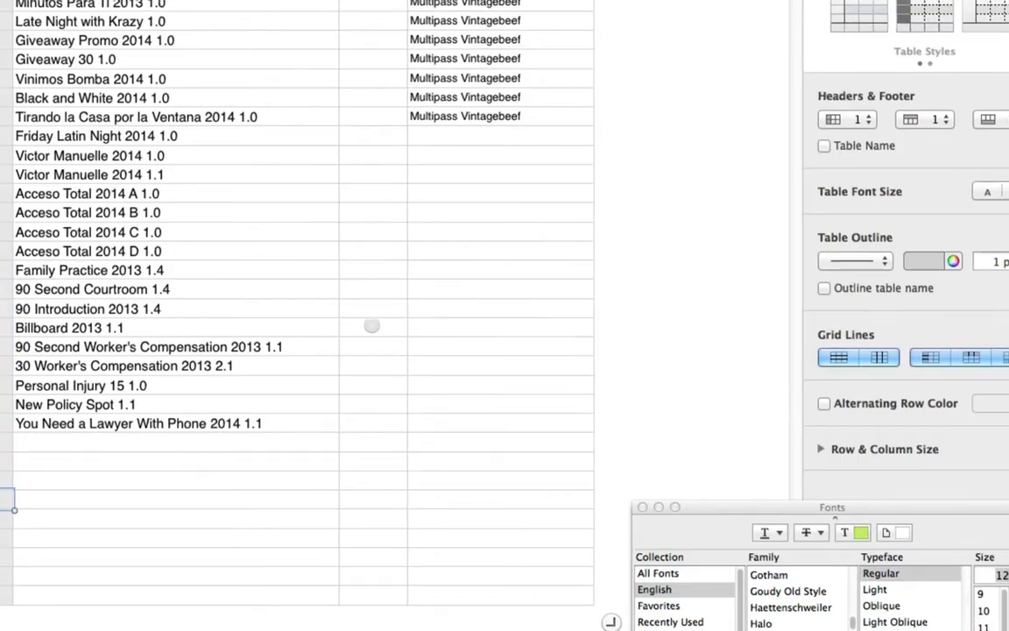
{"action": "key", "text": "super+Tab"}
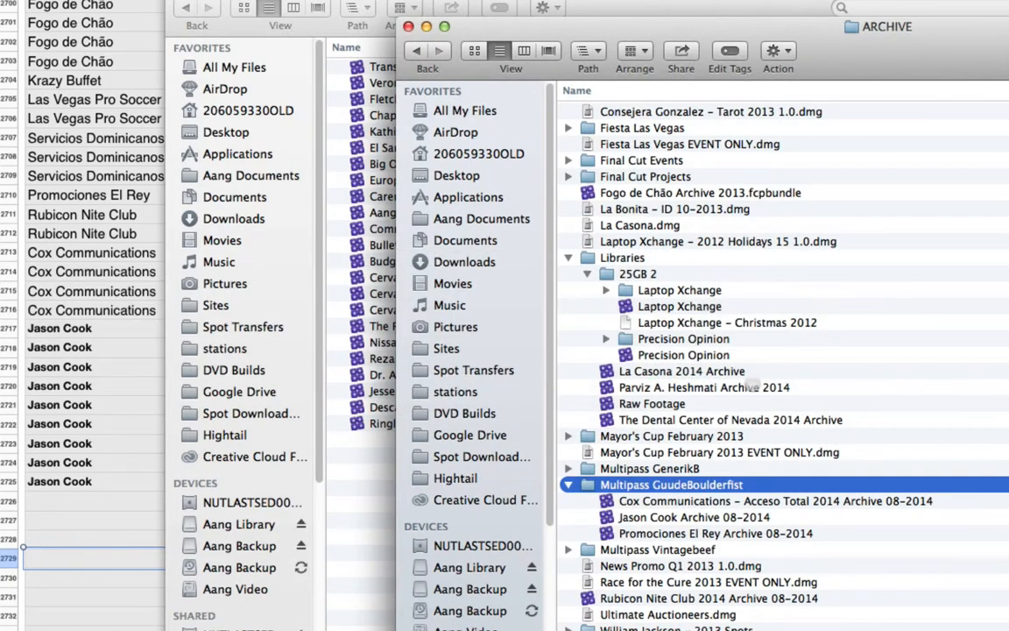
{"action": "key", "text": "super+Tab"}
{"action": "left_click", "coordinate": [59, 538]}
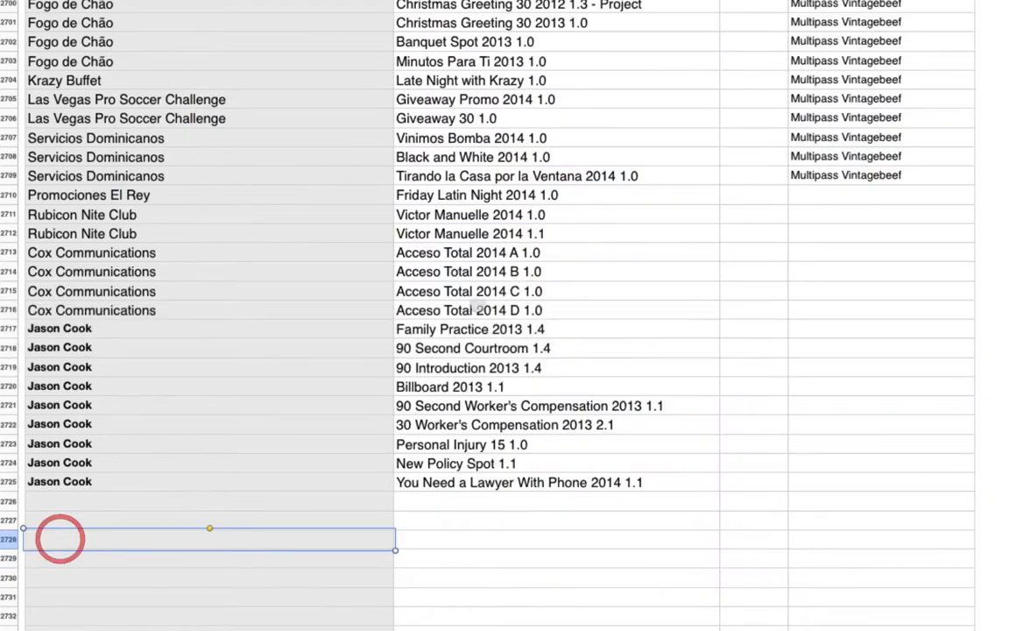
{"action": "left_click", "coordinate": [836, 233]}
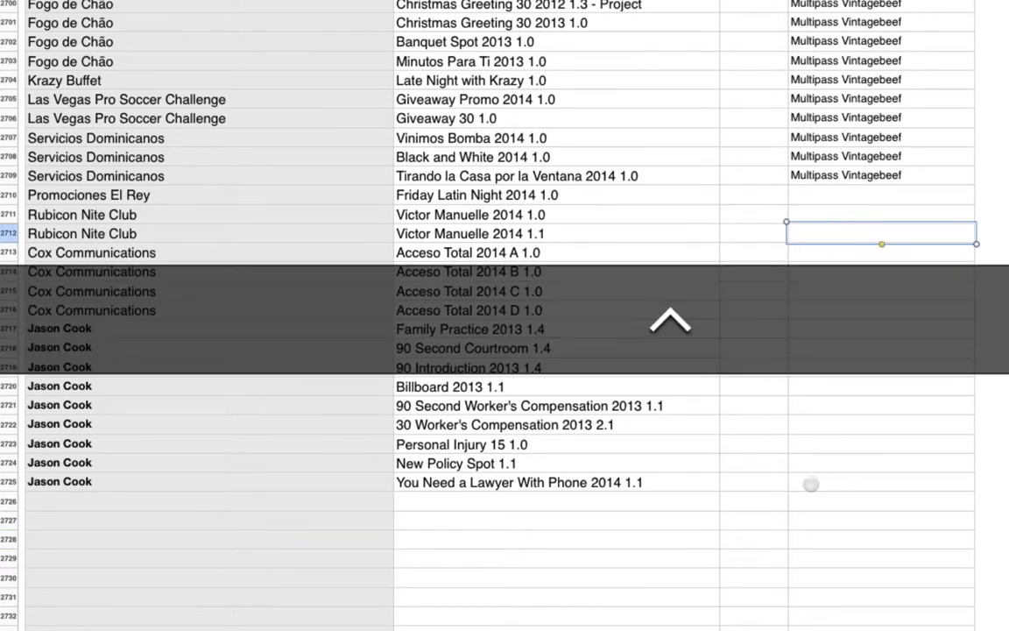
{"action": "left_click", "coordinate": [810, 483], "text": "shift"}
{"action": "key", "text": "shift+super+v"}
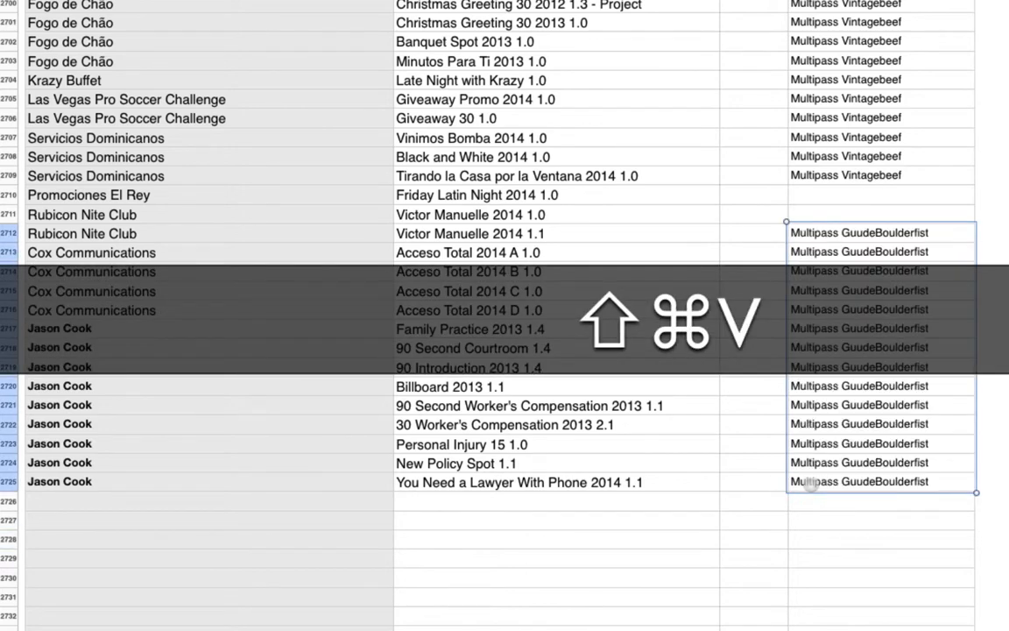
{"action": "left_click", "coordinate": [699, 508]}
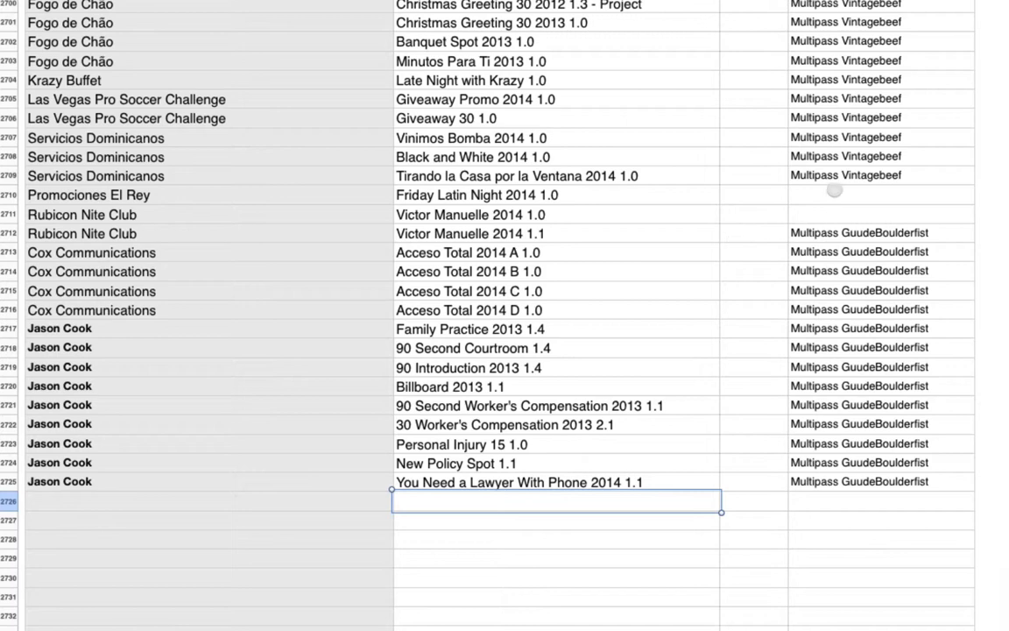
- Paste Multipass GuudeBoulderfist into the disc name cell of row 2710 and clear the disc name in row 2712
{"action": "left_click", "coordinate": [834, 191]}
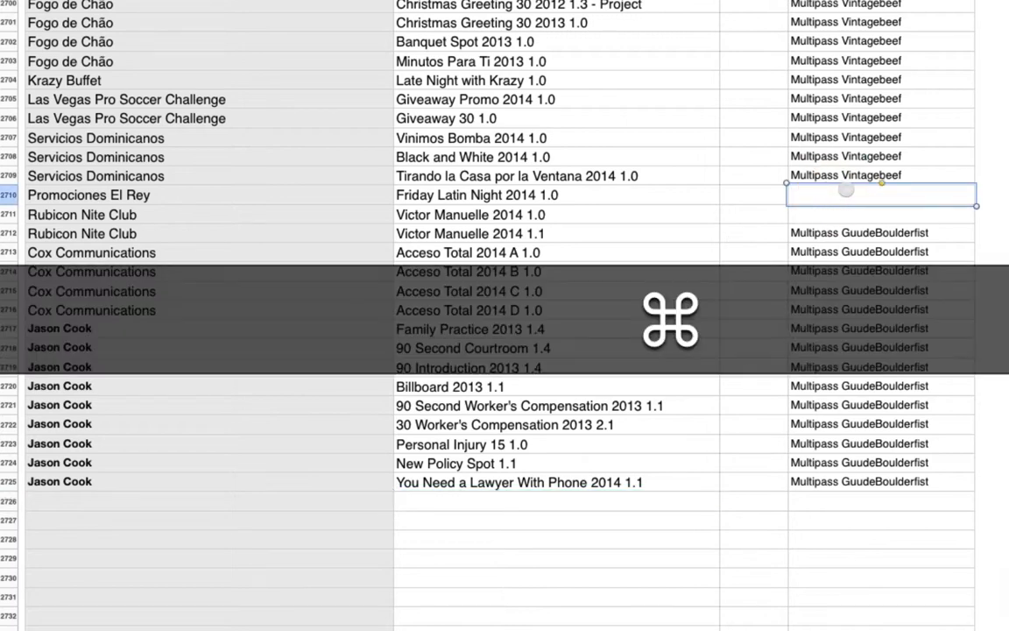
{"action": "type", "text": "Multipass GuudeBoulderfist"}
{"action": "left_click", "coordinate": [839, 230]}
{"action": "key", "text": "BackSpace"}
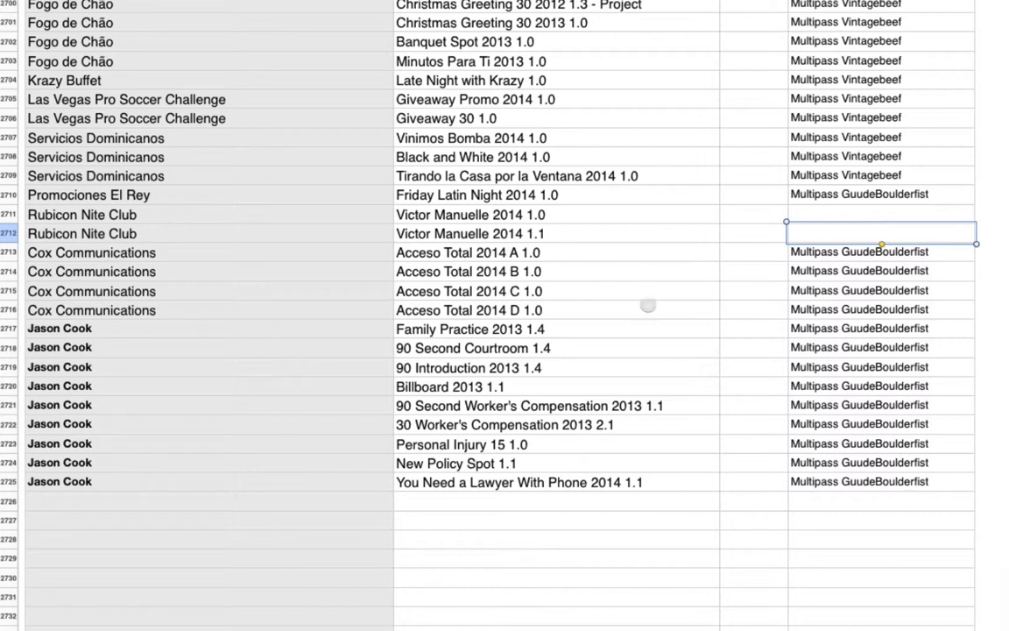
- Save the Archive Disc List spreadsheet
{"action": "left_click", "coordinate": [550, 328]}
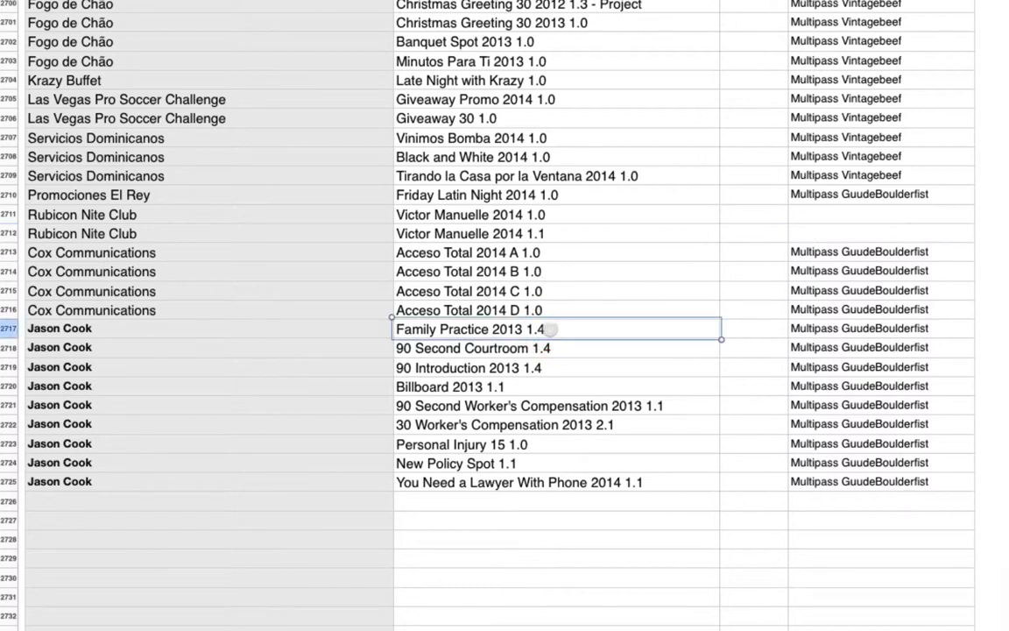
{"action": "key", "text": "super"}
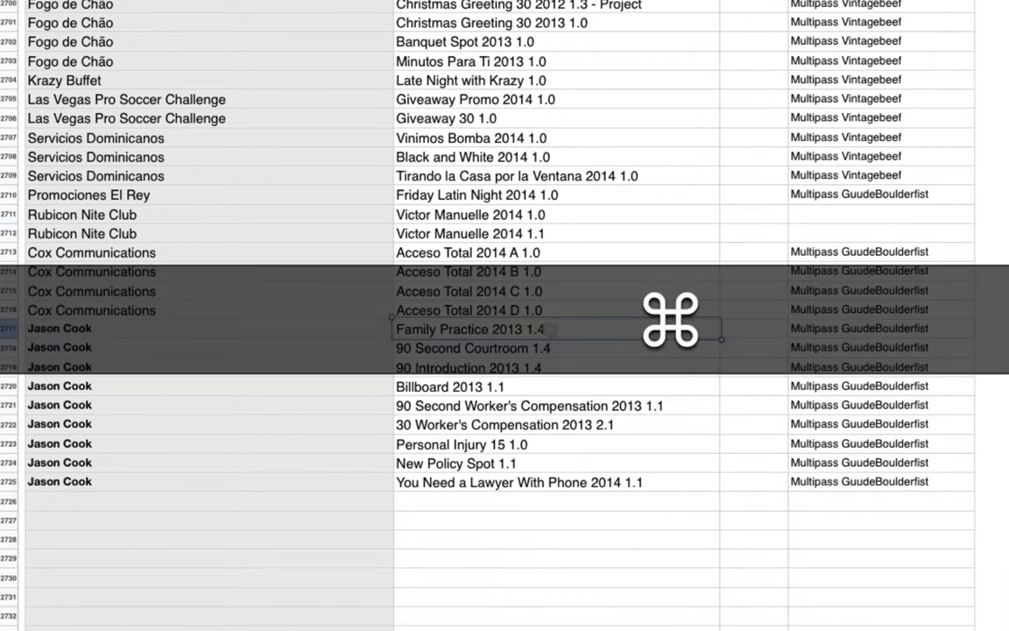
{"action": "key", "text": "super+s"}
- Switch to Finder, ignore the blank BD prompt, and add the three libraries inside Multipass GuudeBoulderfist to Untitled BD 4
{"action": "key", "text": "super+Tab"}
{"action": "key", "text": "super+Tab"}
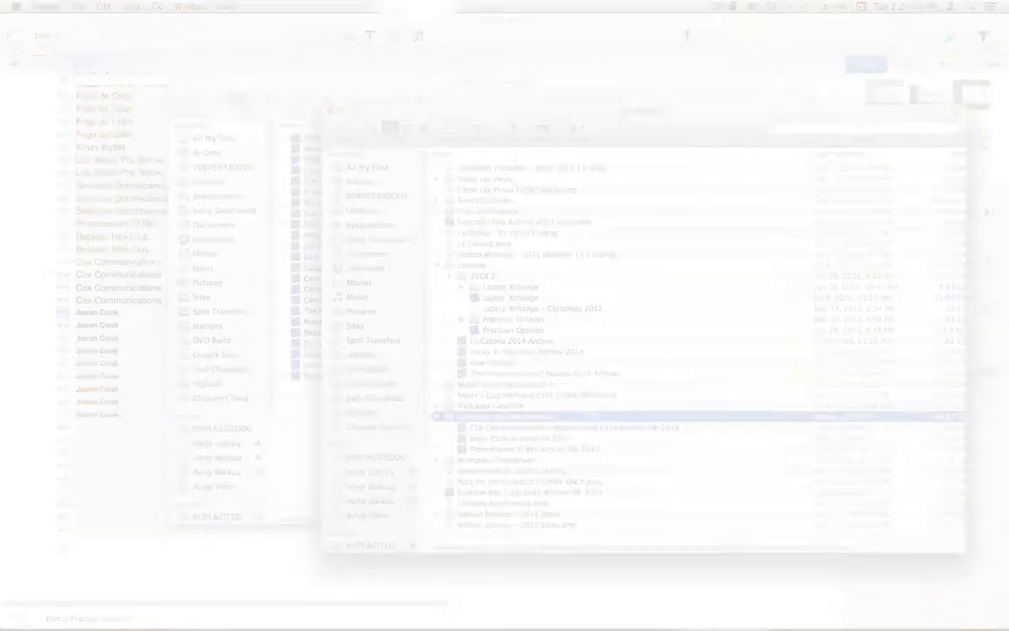
{"action": "key", "text": "alt"}
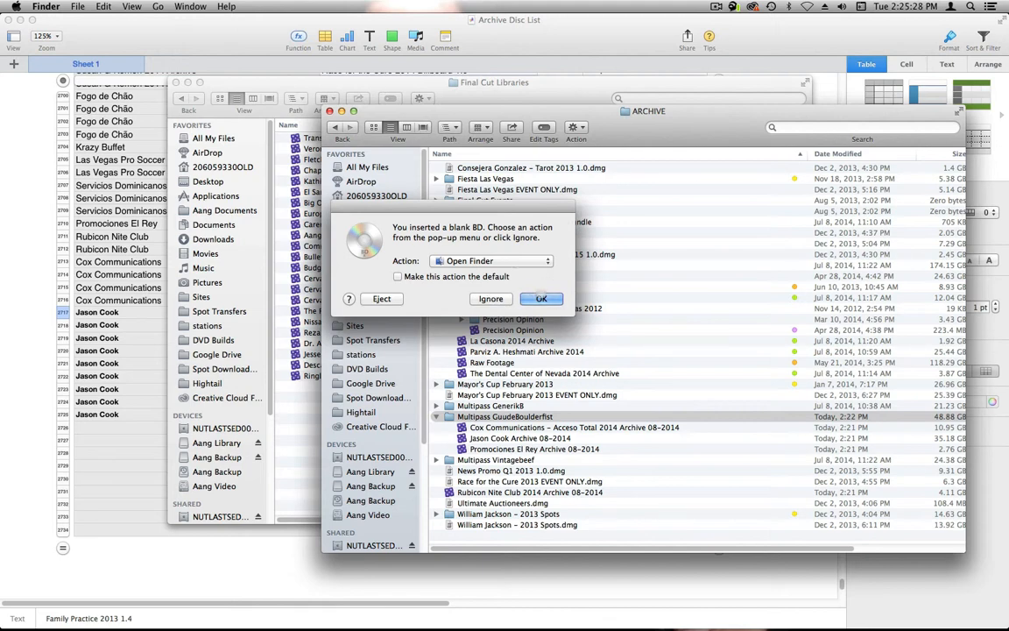
{"action": "left_click", "coordinate": [491, 299]}
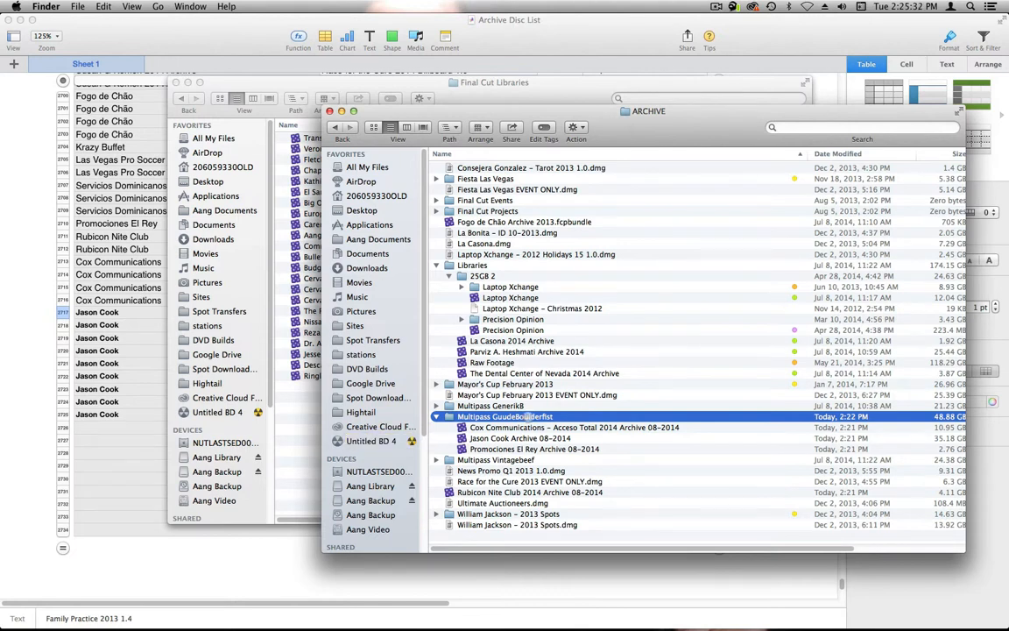
{"action": "left_click", "coordinate": [511, 427]}
{"action": "left_click", "coordinate": [521, 449], "text": "shift"}
{"action": "mouse_move", "coordinate": [522, 448]}
{"action": "left_mouse_down"}
{"action": "mouse_move", "coordinate": [359, 436]}
{"action": "mouse_move", "coordinate": [384, 440]}
{"action": "left_mouse_up"}
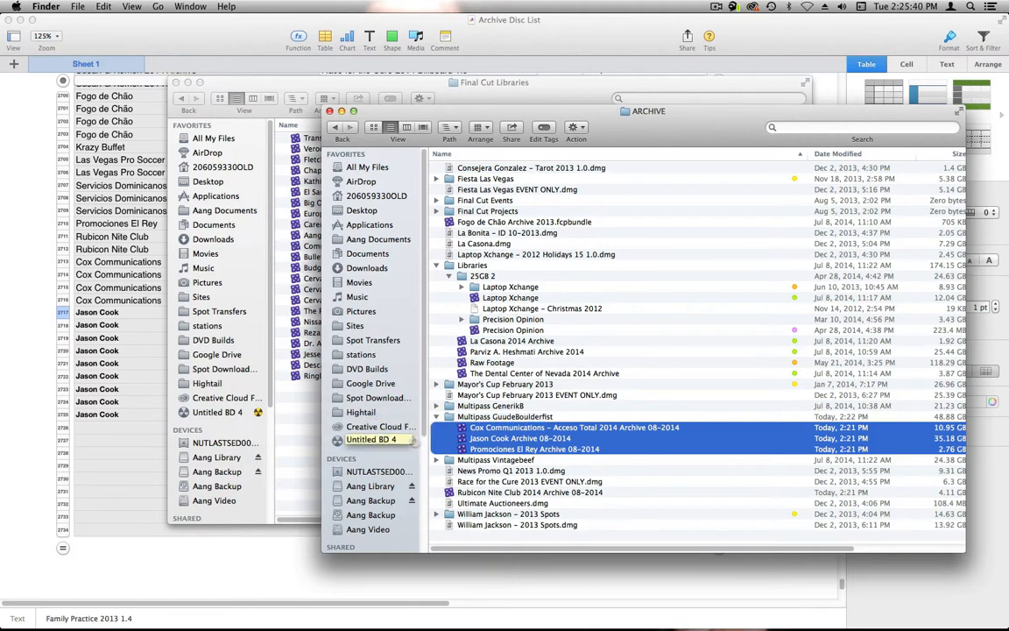
- Burn Untitled BD 4 with the disc name Multipass GuudeBoulderfist
{"action": "left_click", "coordinate": [413, 441]}
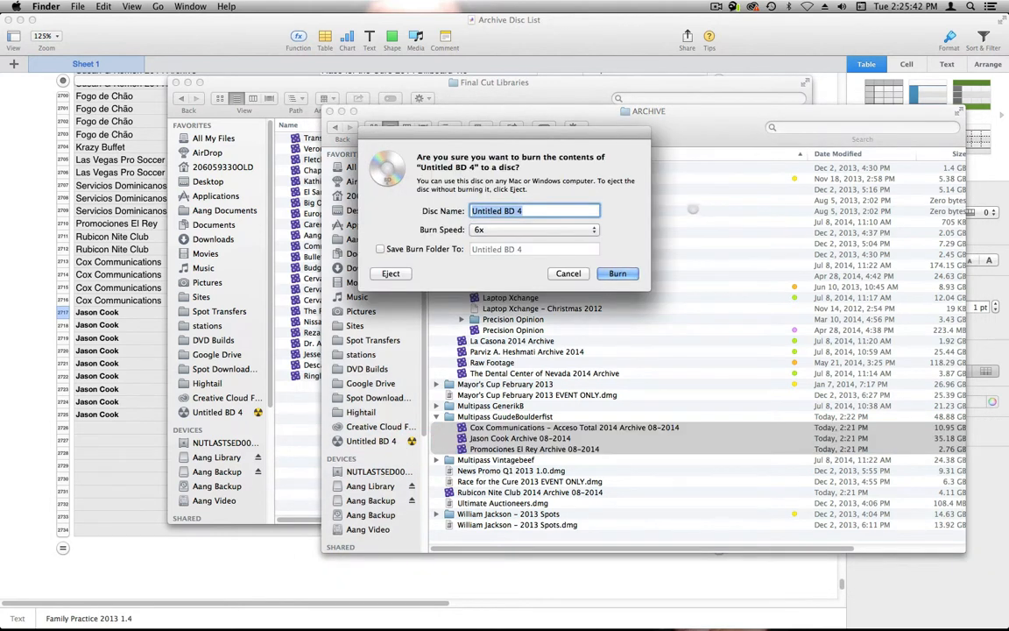
{"action": "type", "text": "Multipass GuudeBoulderfist"}
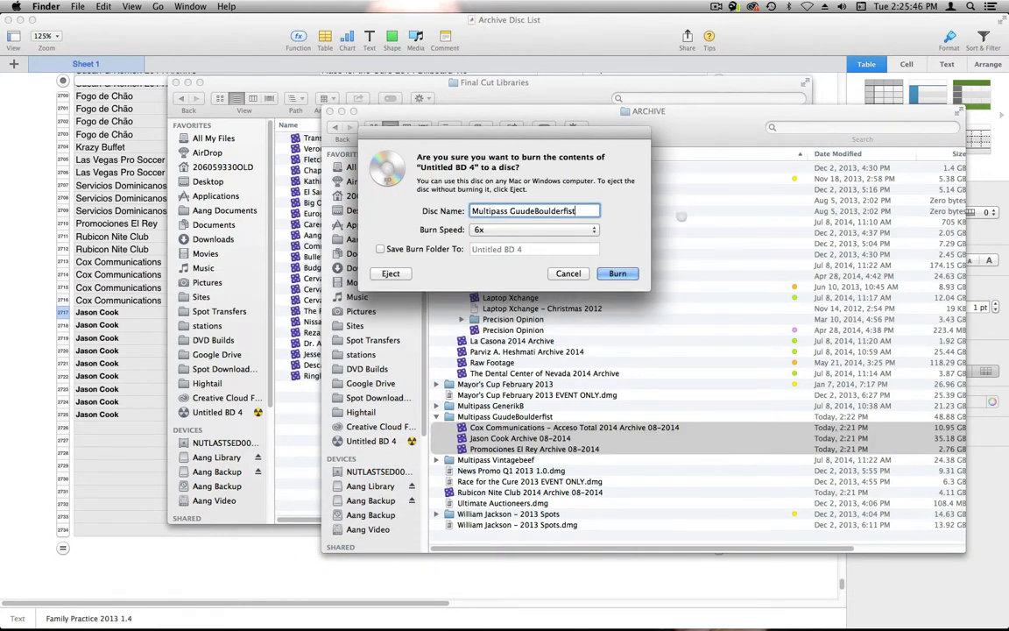
{"action": "left_click", "coordinate": [617, 273]}
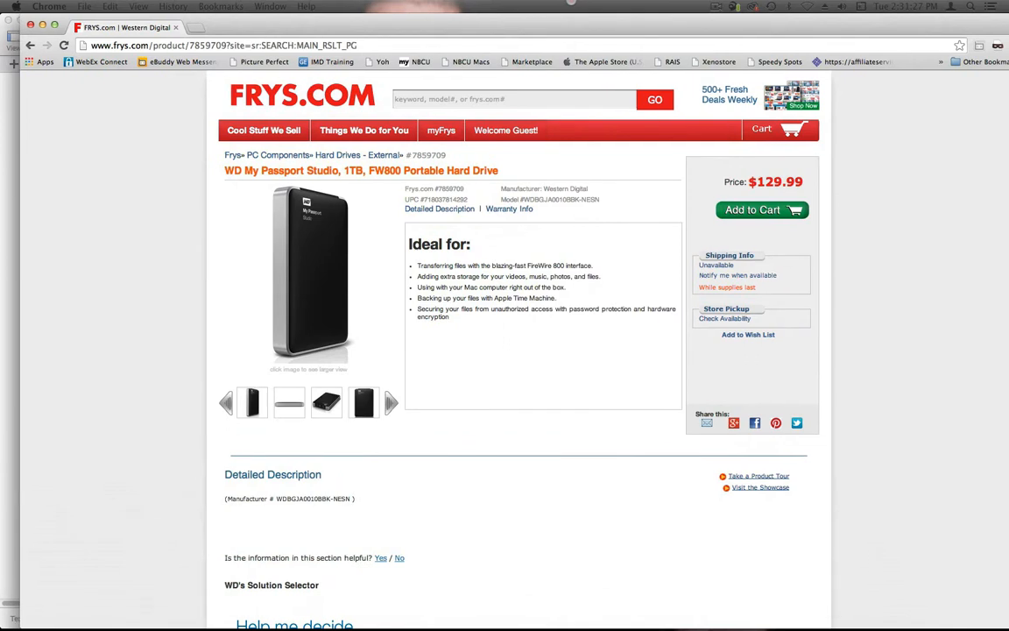
- Return to Finder, move the Burn progress window aside and close the ARCHIVE and Final Cut Libraries windows
{"action": "left_click_drag", "start_coordinate": [571, 3], "coordinate": [555, 3]}
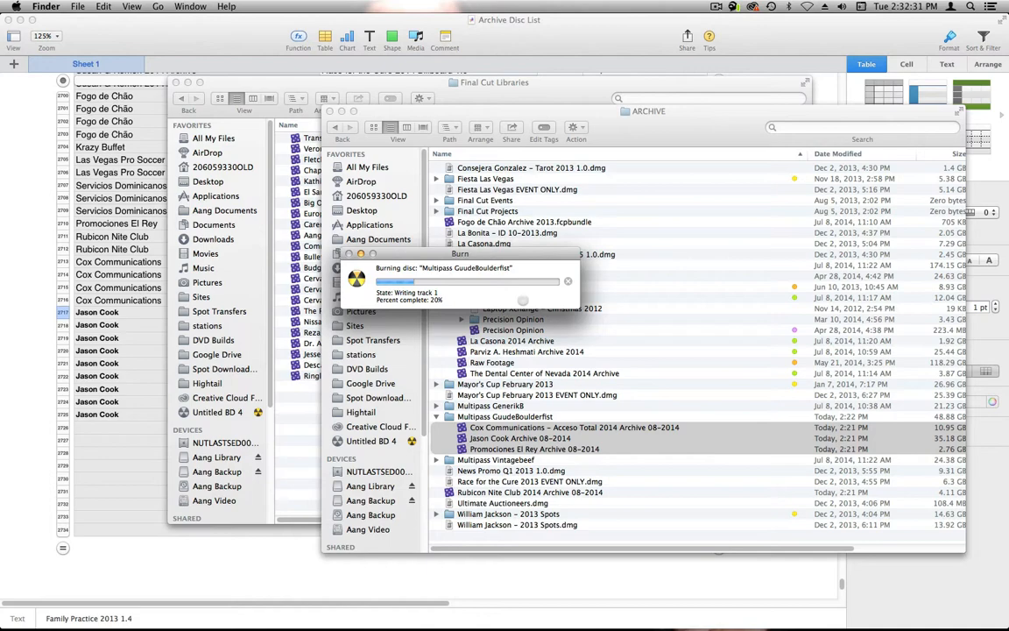
{"action": "left_click_drag", "start_coordinate": [1008, 67], "coordinate": [527, 25]}
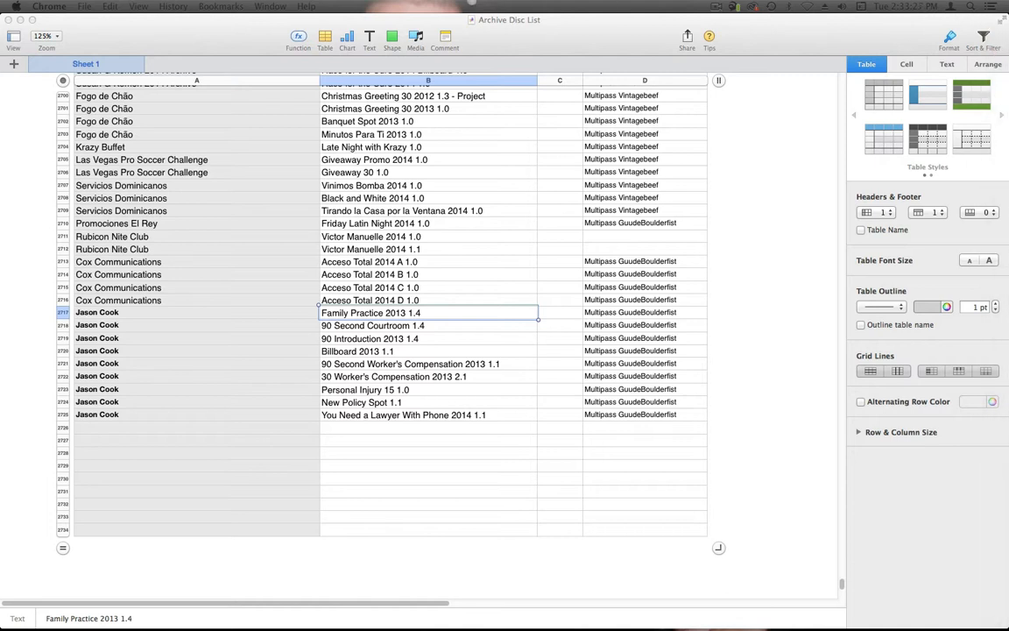
{"action": "key", "text": "super+Tab"}
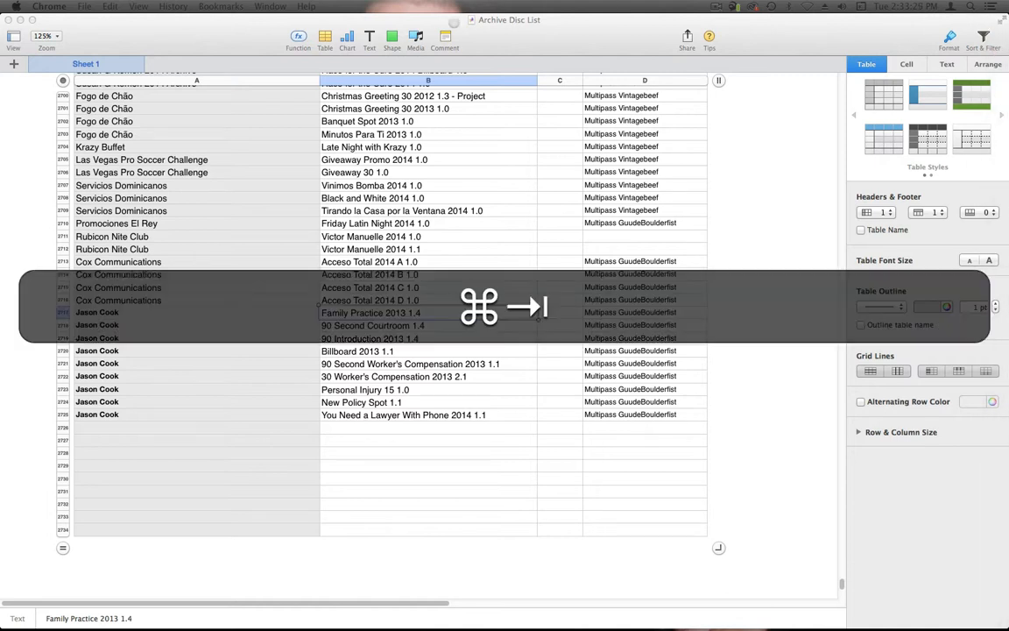
{"action": "key", "text": "super+Tab"}
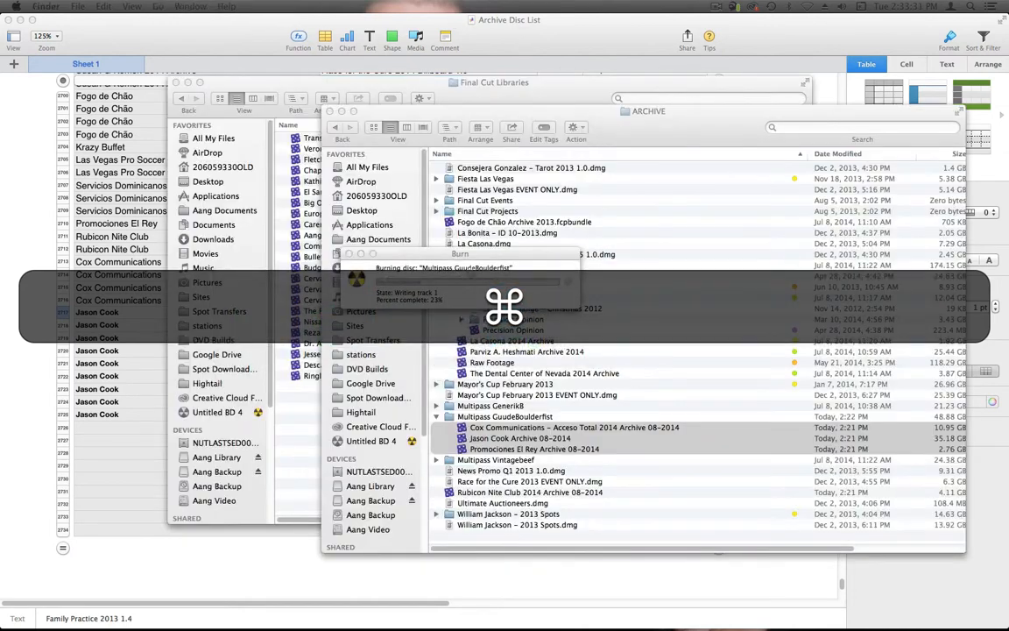
{"action": "mouse_move", "coordinate": [486, 254]}
{"action": "left_mouse_down"}
{"action": "mouse_move", "coordinate": [320, 322]}
{"action": "mouse_move", "coordinate": [289, 369]}
{"action": "left_mouse_up"}
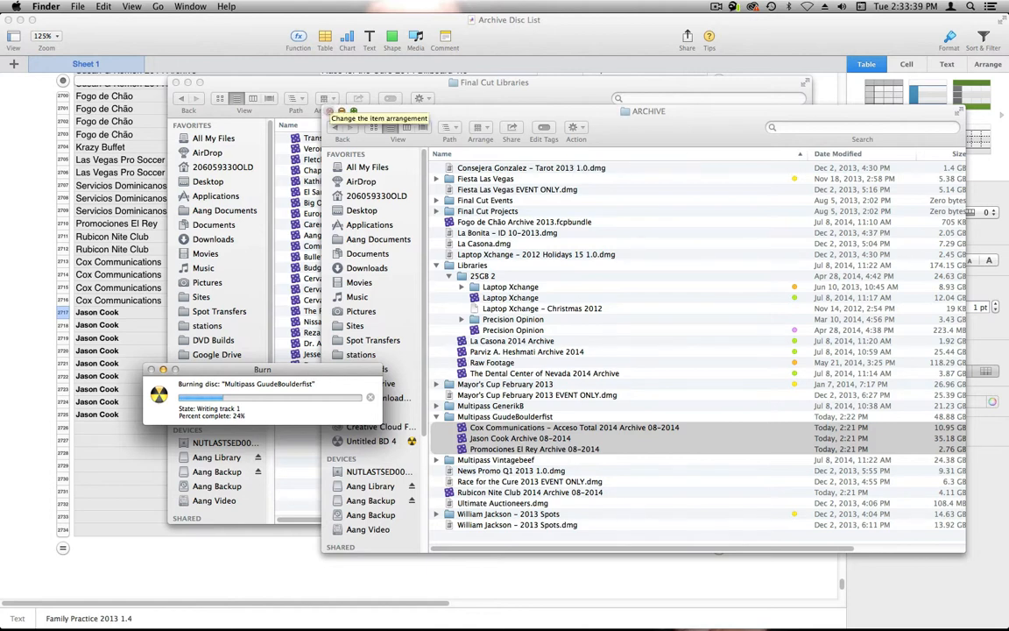
{"action": "left_click", "coordinate": [333, 111]}
{"action": "left_click", "coordinate": [175, 82]}
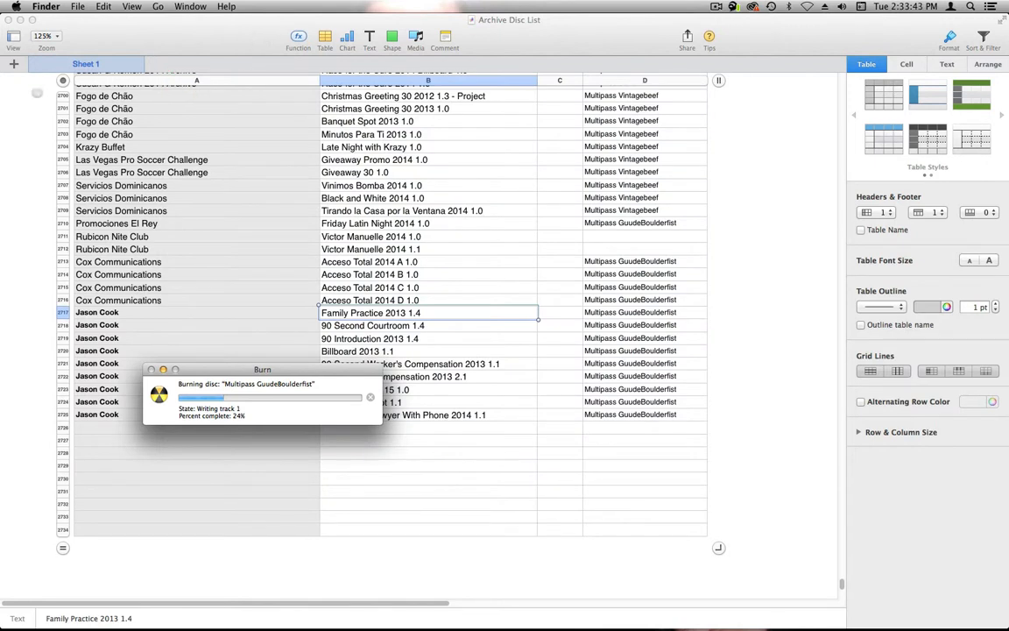
{"action": "left_click", "coordinate": [200, 26]}
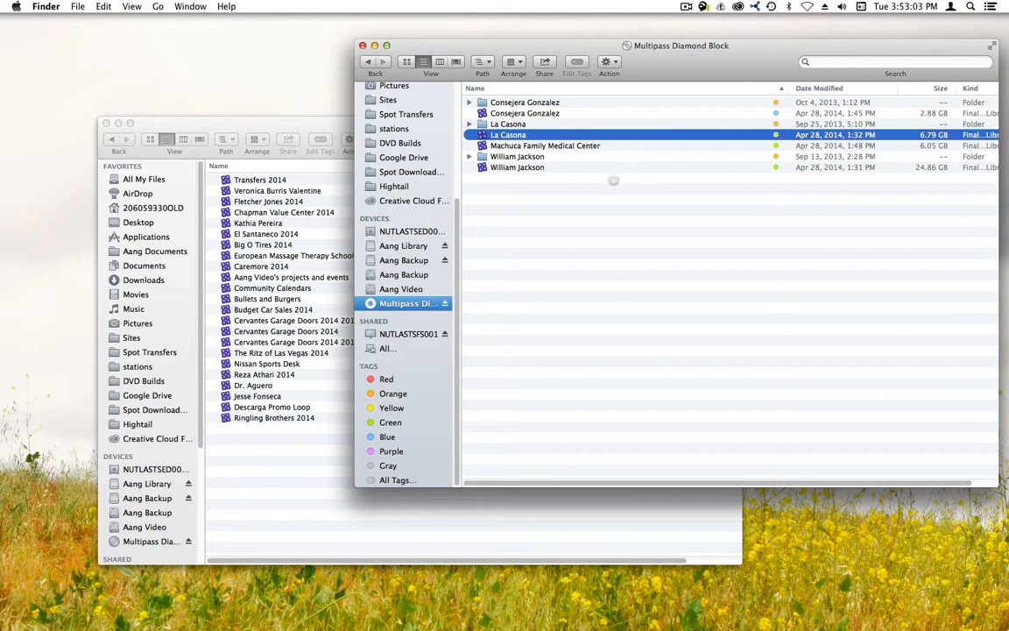
- Copy the 2.88 GB library from the Multipass Diamond Block disc into the Final Cut Libraries folder
{"action": "left_click", "coordinate": [552, 246]}
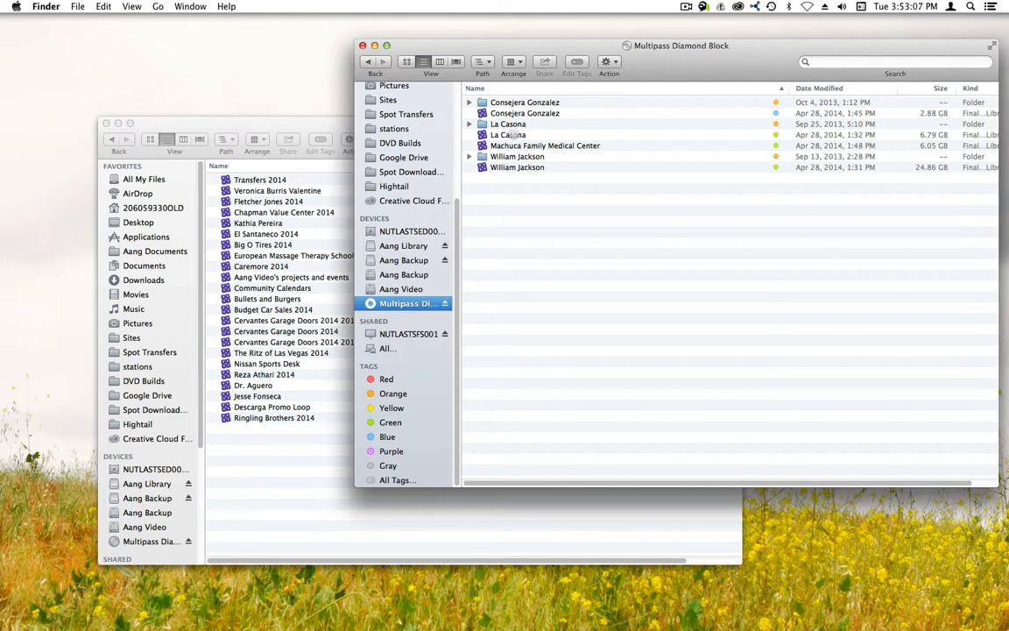
{"action": "mouse_move", "coordinate": [513, 134]}
{"action": "left_mouse_down"}
{"action": "mouse_move", "coordinate": [563, 220]}
{"action": "mouse_move", "coordinate": [645, 195]}
{"action": "mouse_move", "coordinate": [634, 235]}
{"action": "mouse_move", "coordinate": [526, 158]}
{"action": "mouse_move", "coordinate": [517, 138]}
{"action": "mouse_move", "coordinate": [614, 207]}
{"action": "left_mouse_up"}
{"action": "mouse_move", "coordinate": [516, 111]}
{"action": "left_mouse_down"}
{"action": "mouse_move", "coordinate": [563, 154]}
{"action": "mouse_move", "coordinate": [372, 459]}
{"action": "mouse_move", "coordinate": [287, 477]}
{"action": "left_mouse_up"}
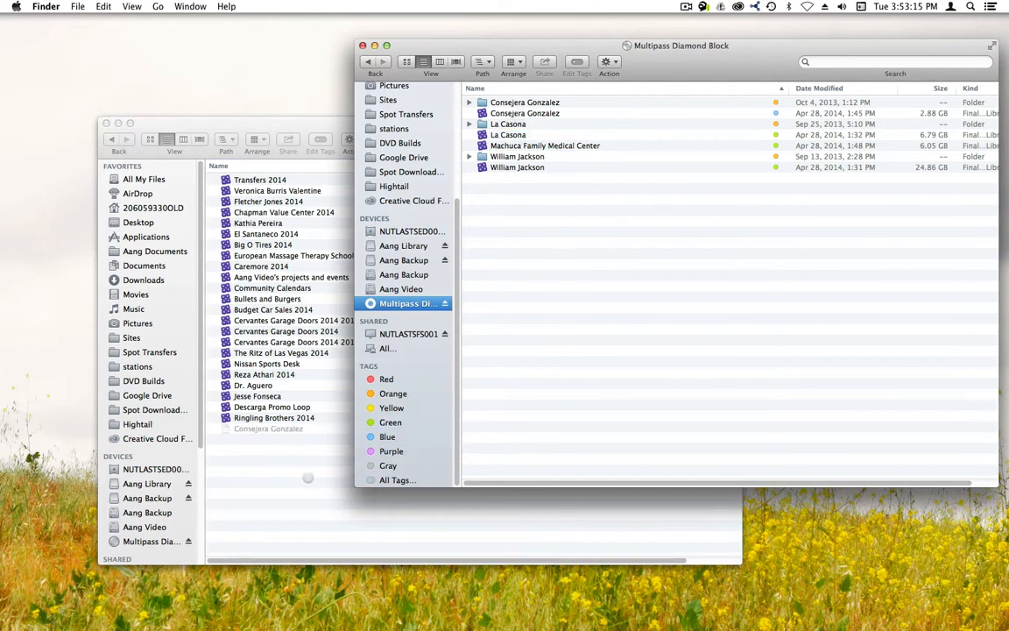
- Bring the Final Cut Libraries window forward, select the library being copied and move the window clear of the Copy progress window
{"action": "left_click", "coordinate": [300, 466]}
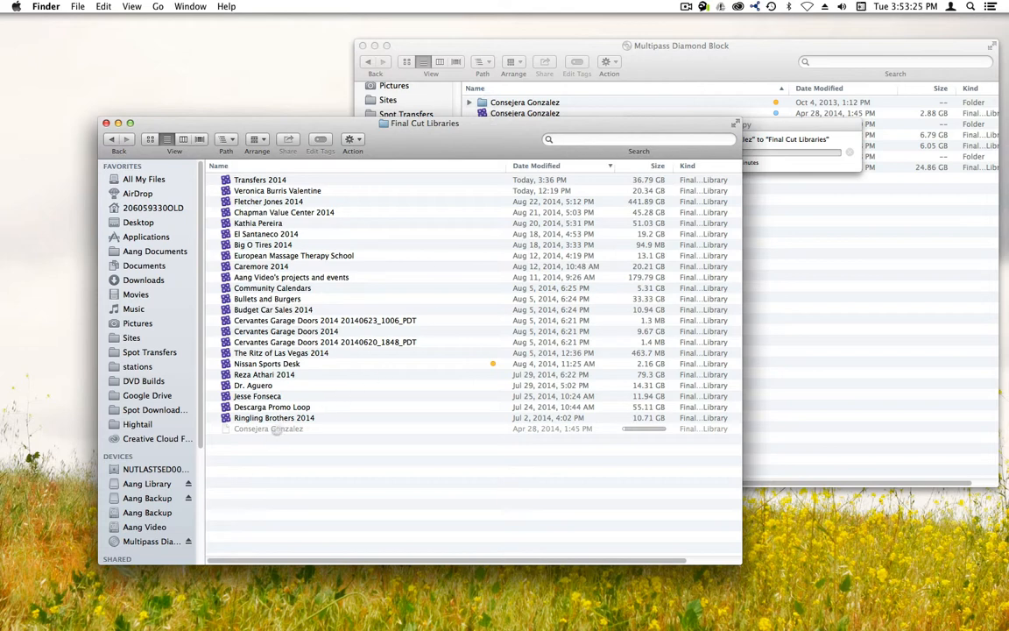
{"action": "left_click", "coordinate": [277, 429]}
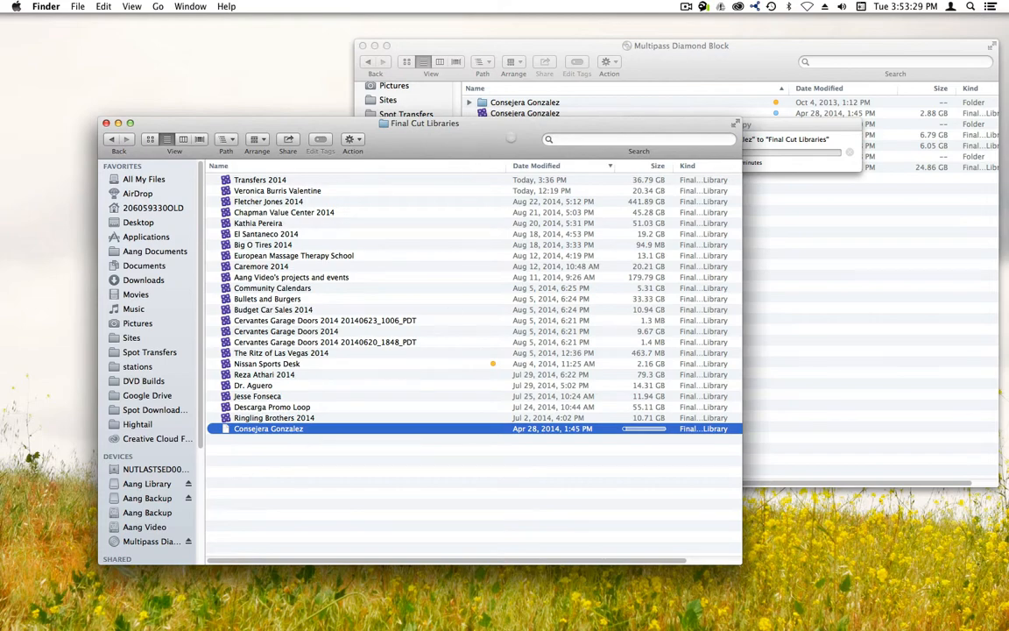
{"action": "left_click_drag", "start_coordinate": [512, 138], "coordinate": [495, 166]}
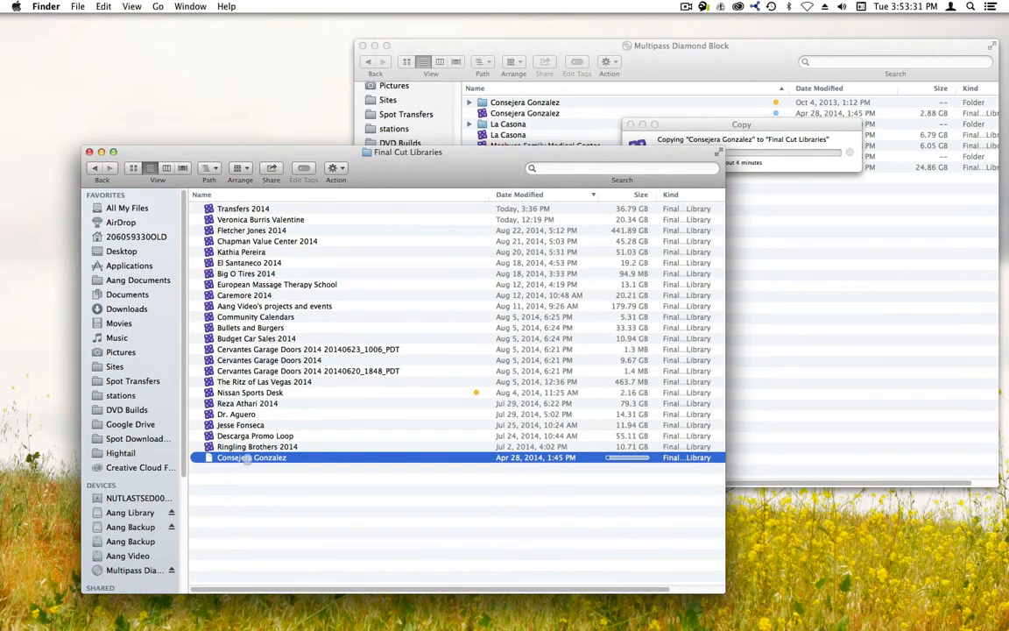